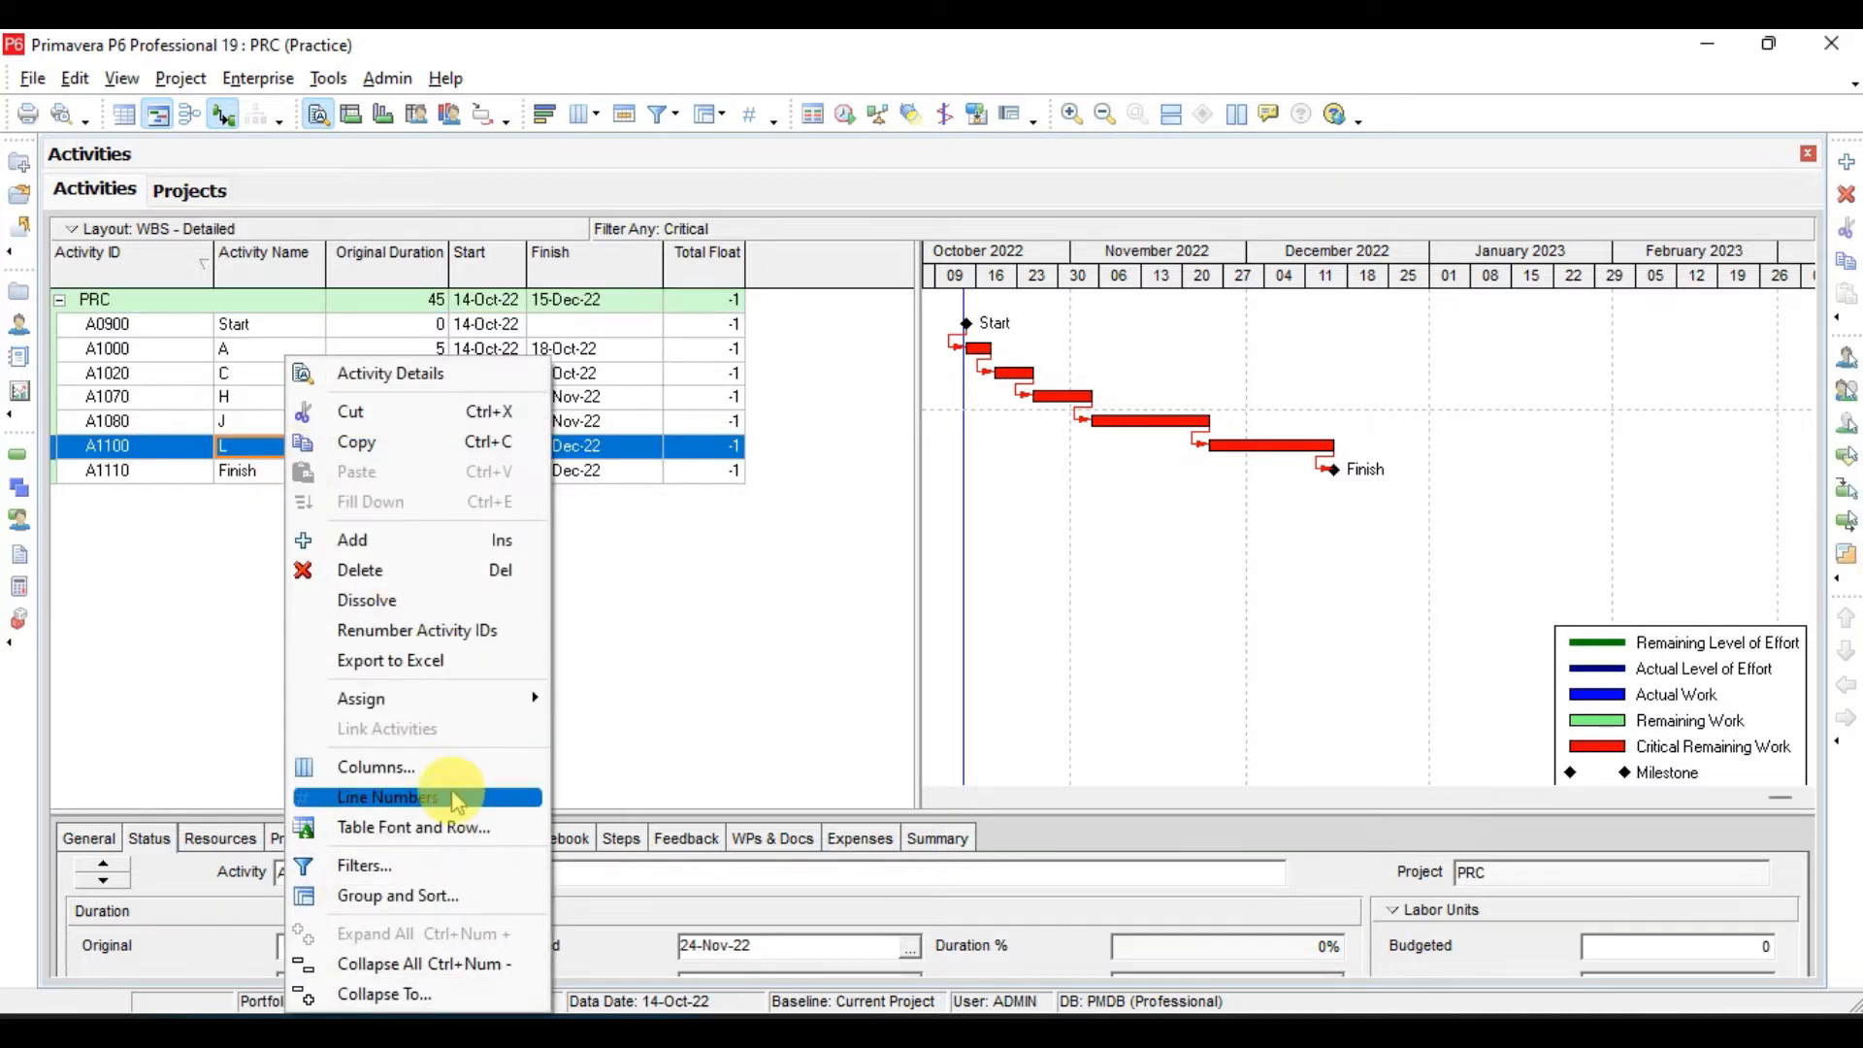
- Replace the Critical filter with All Activities and apply it to the PRC activity list
{"action": "left_click", "coordinate": [434, 885]}
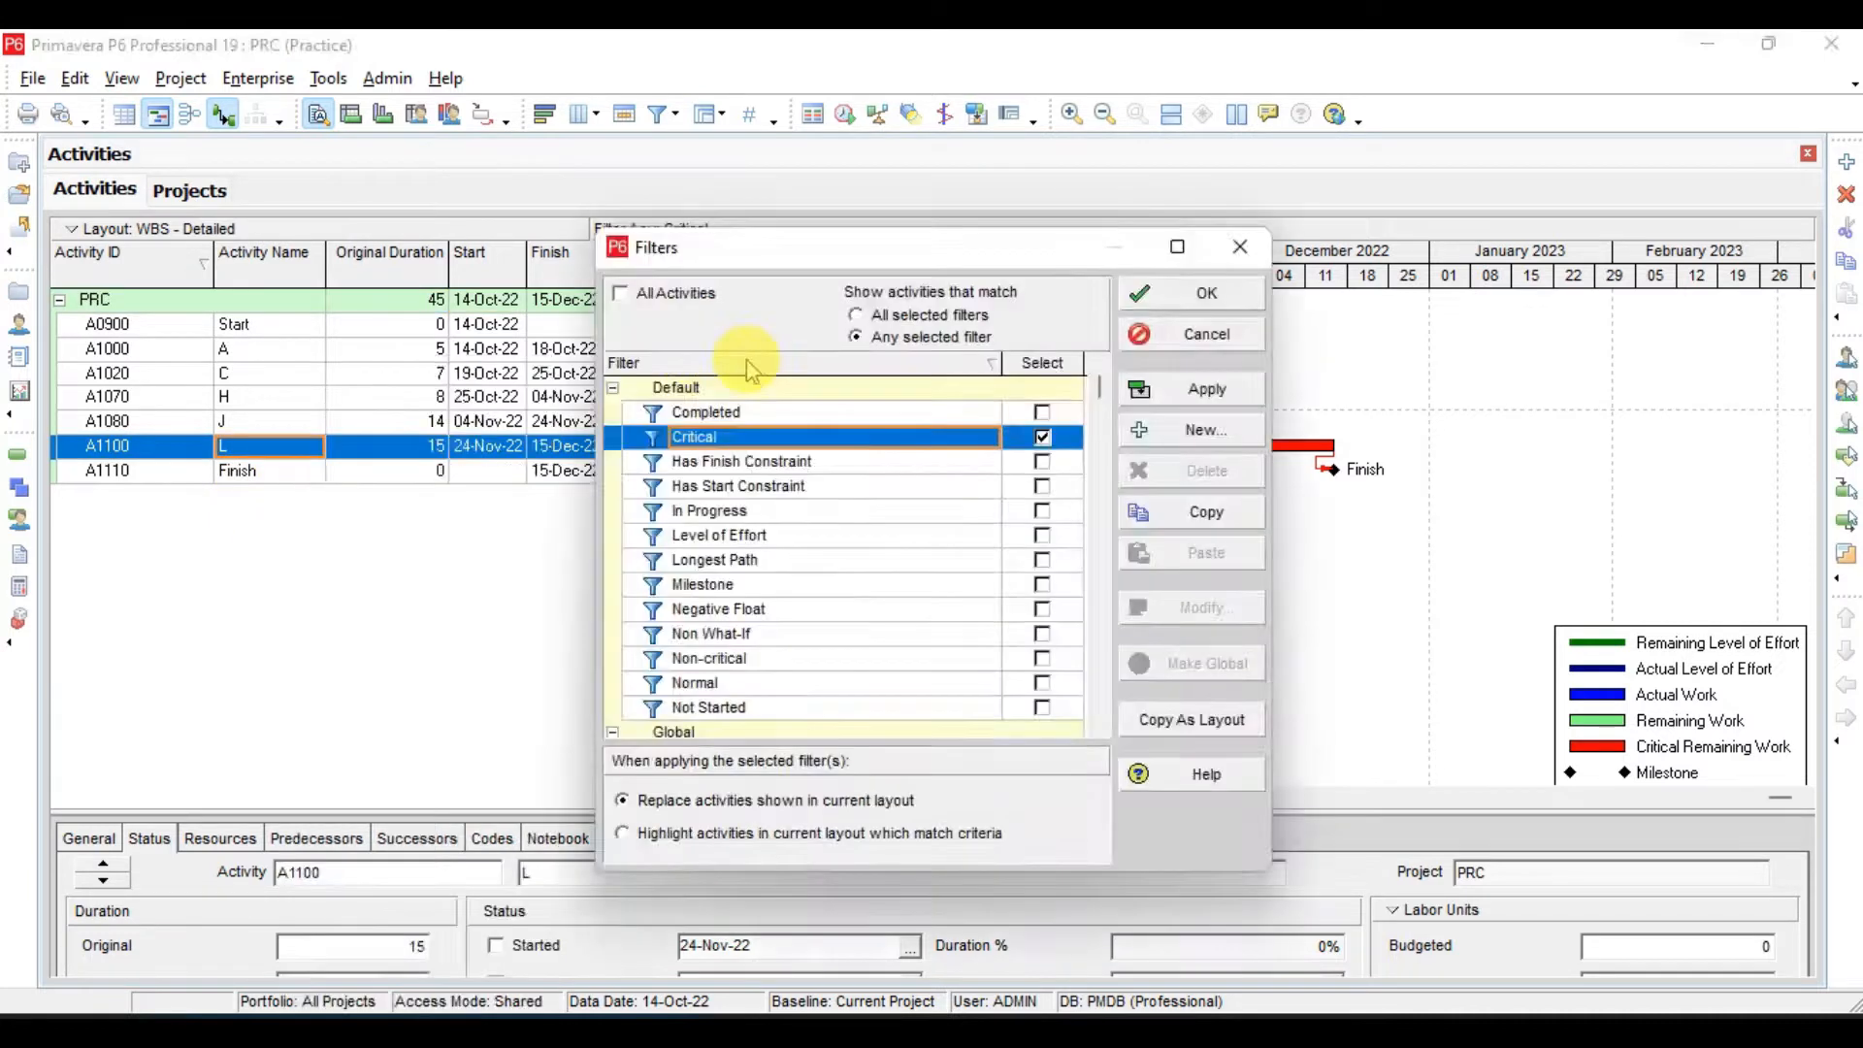
{"action": "left_click", "coordinate": [625, 298]}
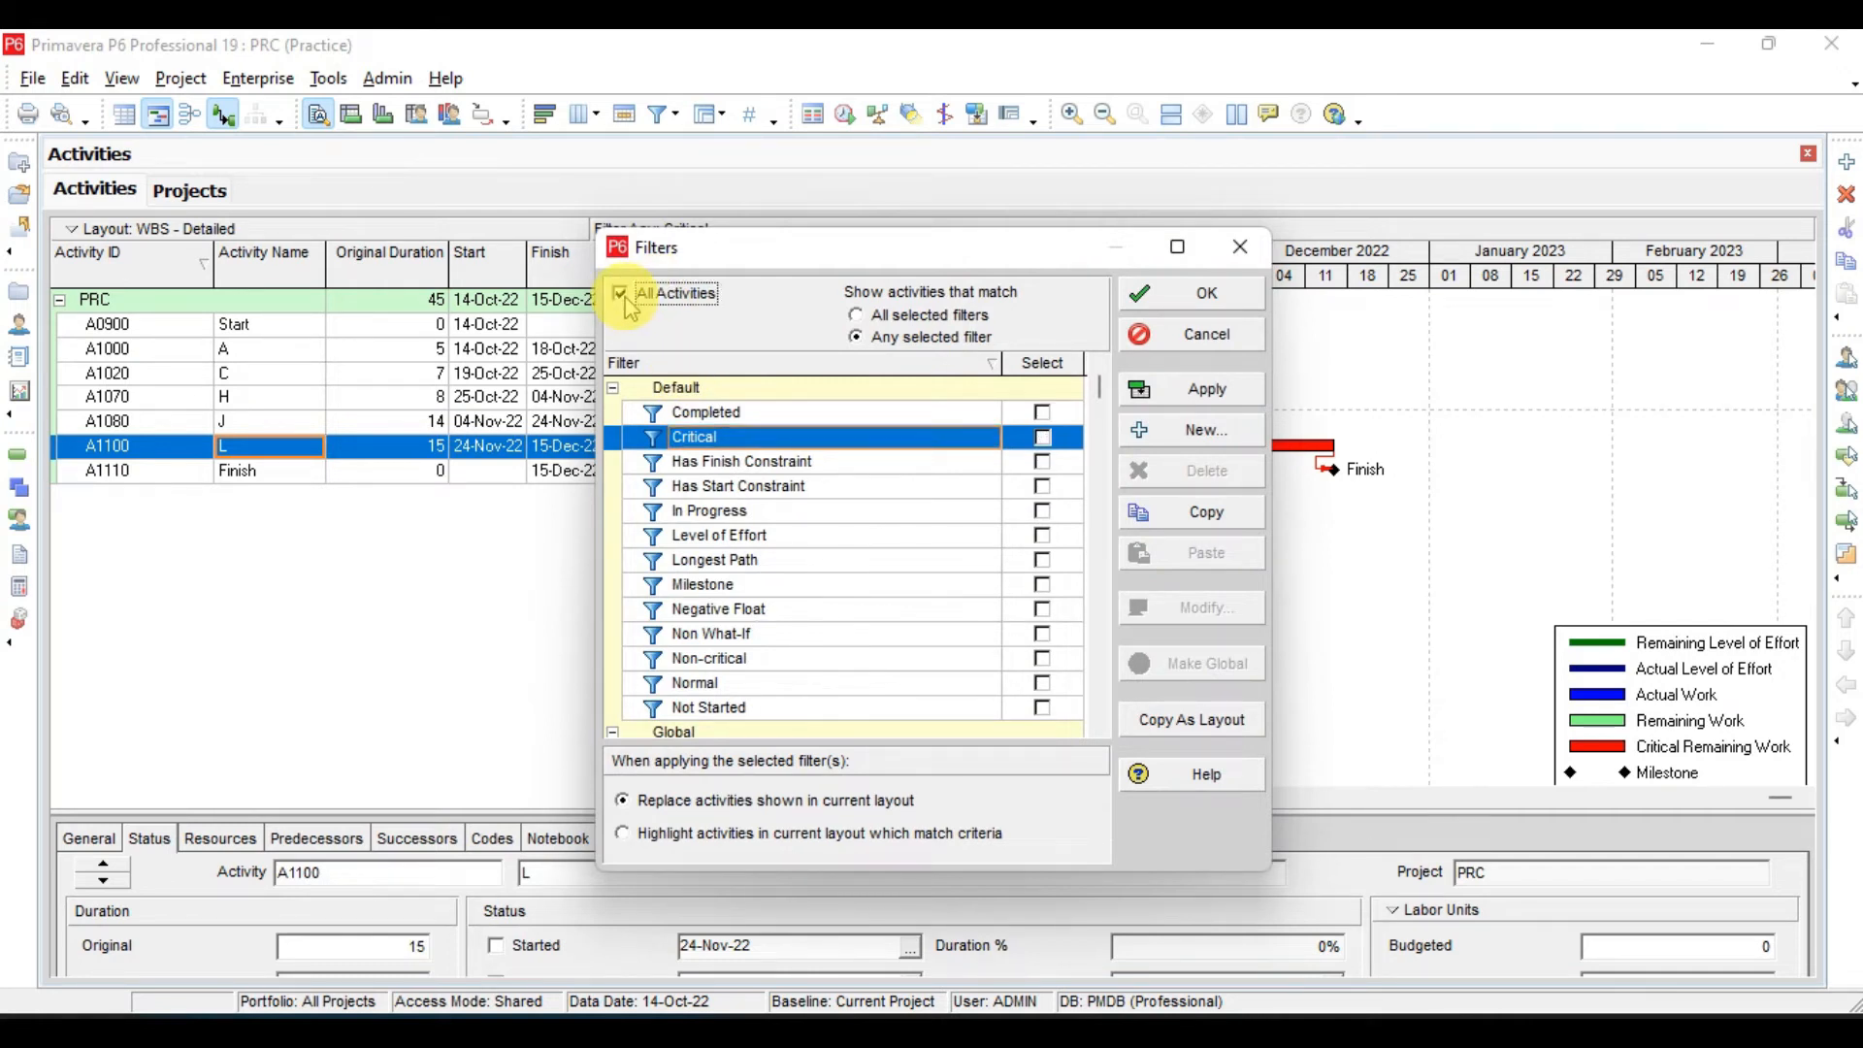
{"action": "left_click", "coordinate": [1195, 396]}
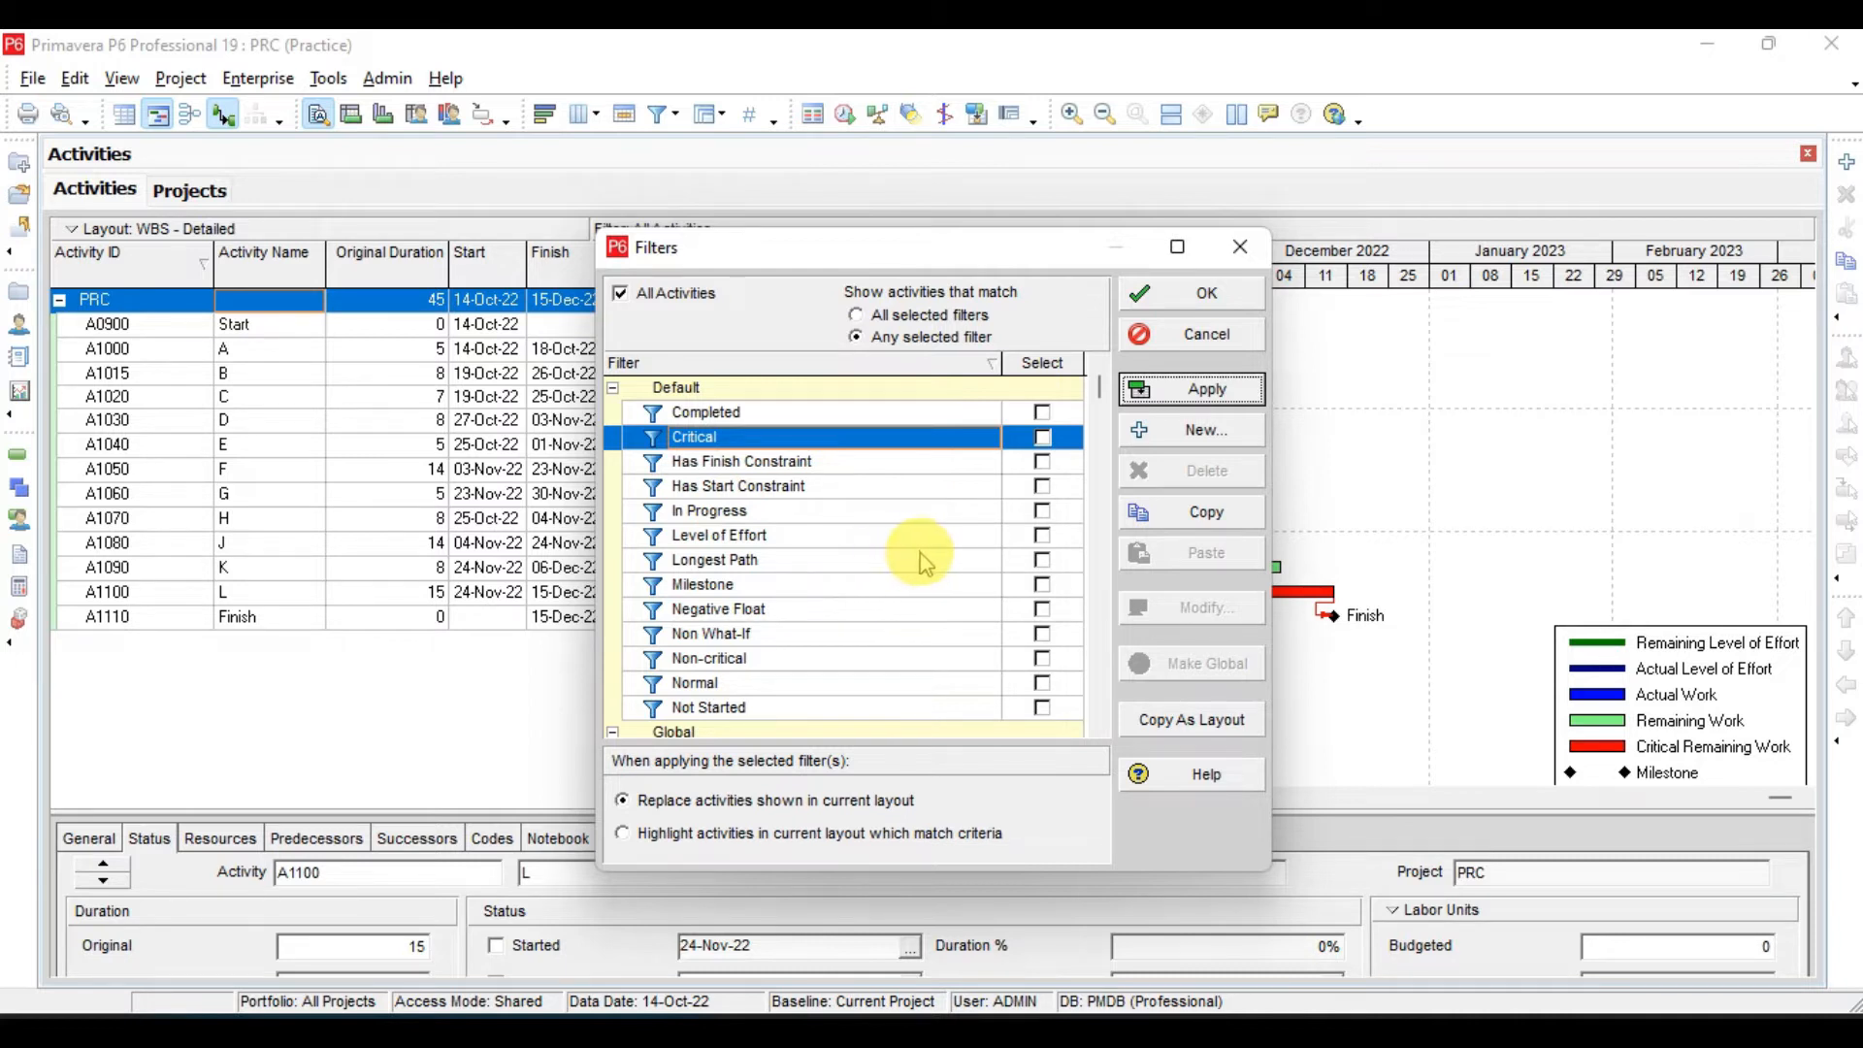
- Apply the Longest Path filter to the layout and uncover the filtered activities and Gantt bars behind the Filters dialog
{"action": "left_click", "coordinate": [1045, 565]}
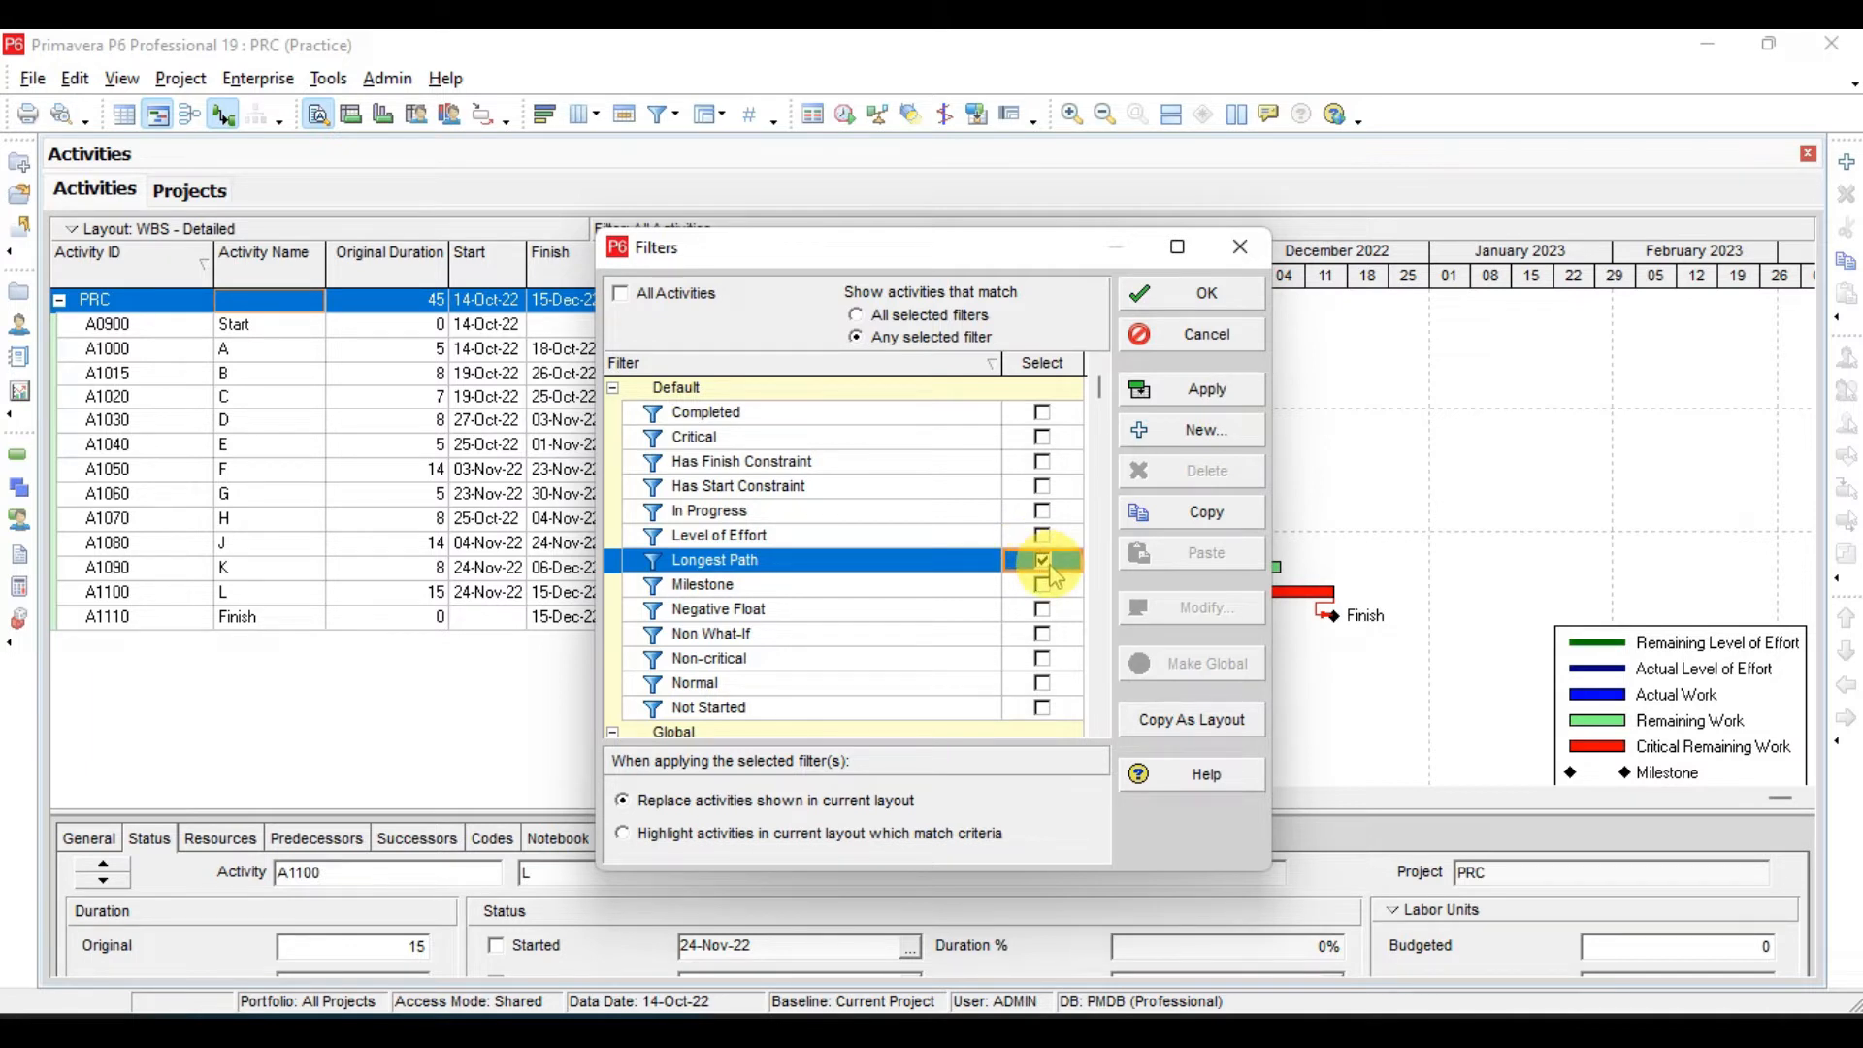
{"action": "left_click", "coordinate": [1206, 398]}
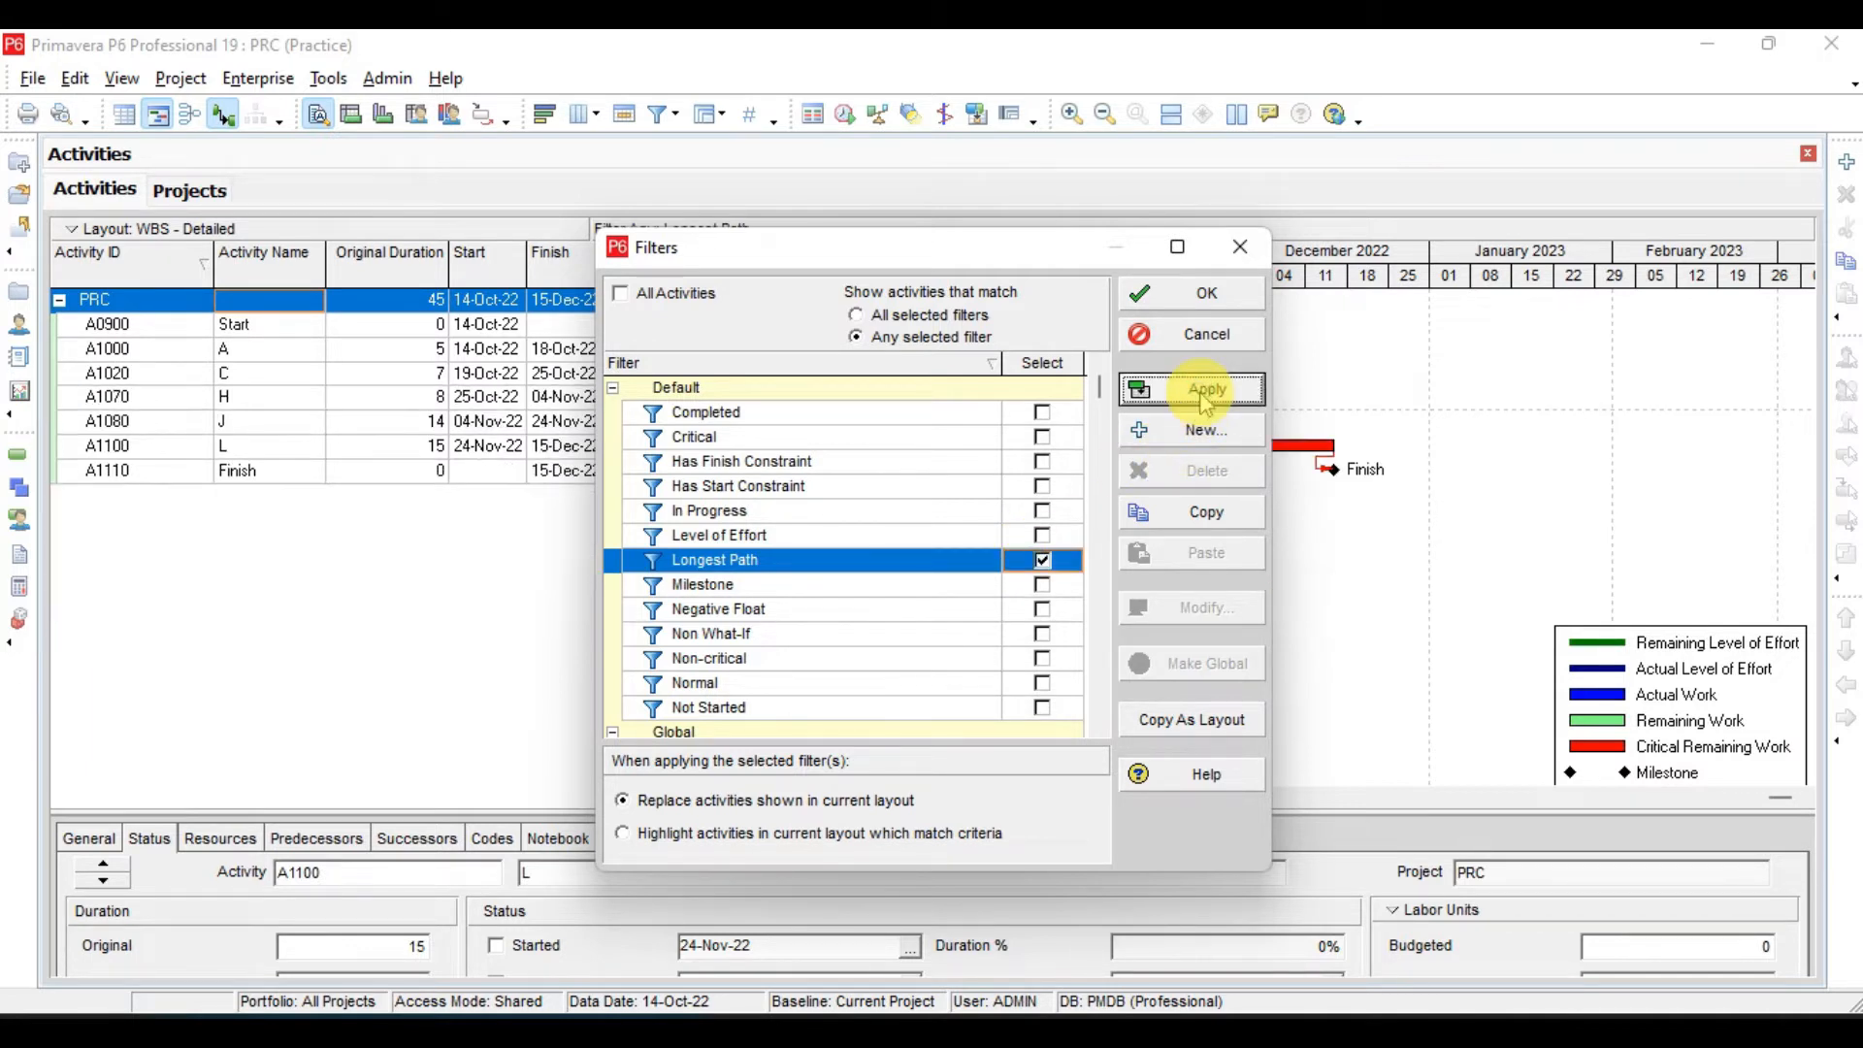
{"action": "left_click_drag", "start_coordinate": [821, 249], "coordinate": [639, 531]}
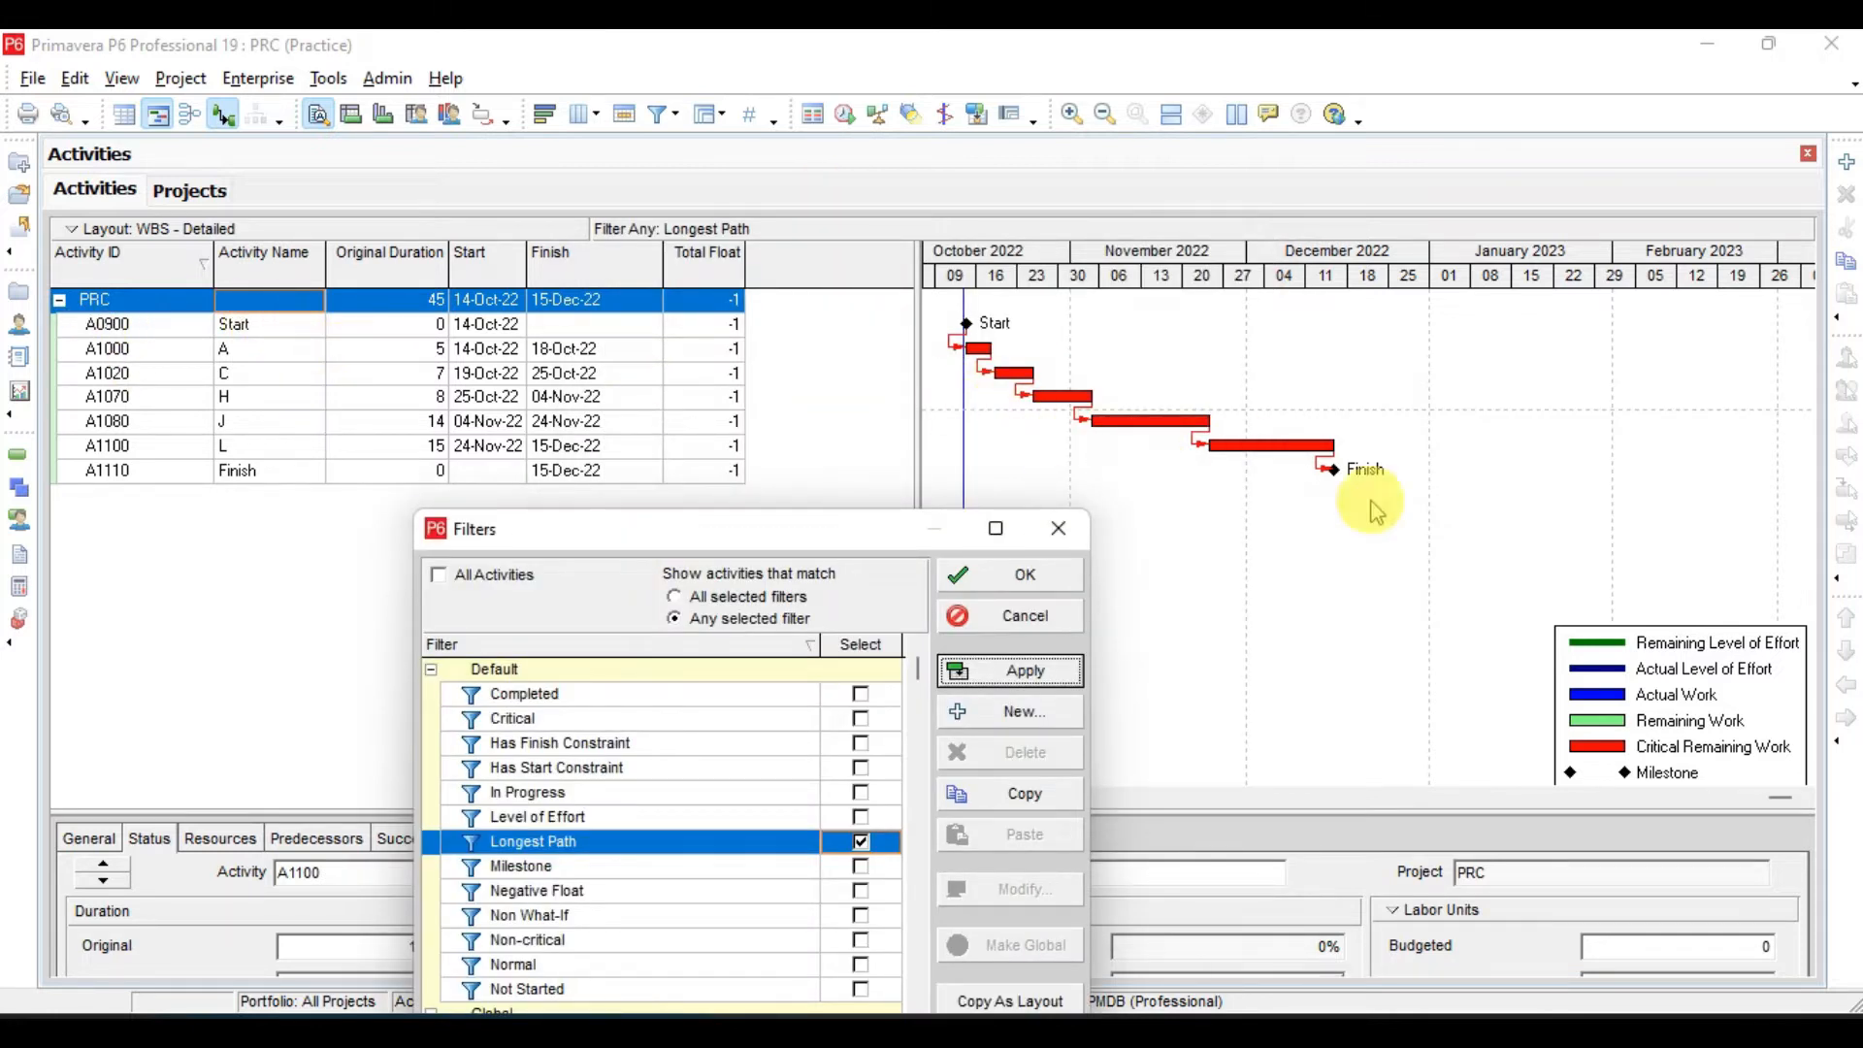
{"action": "left_click_drag", "start_coordinate": [813, 558], "coordinate": [964, 249]}
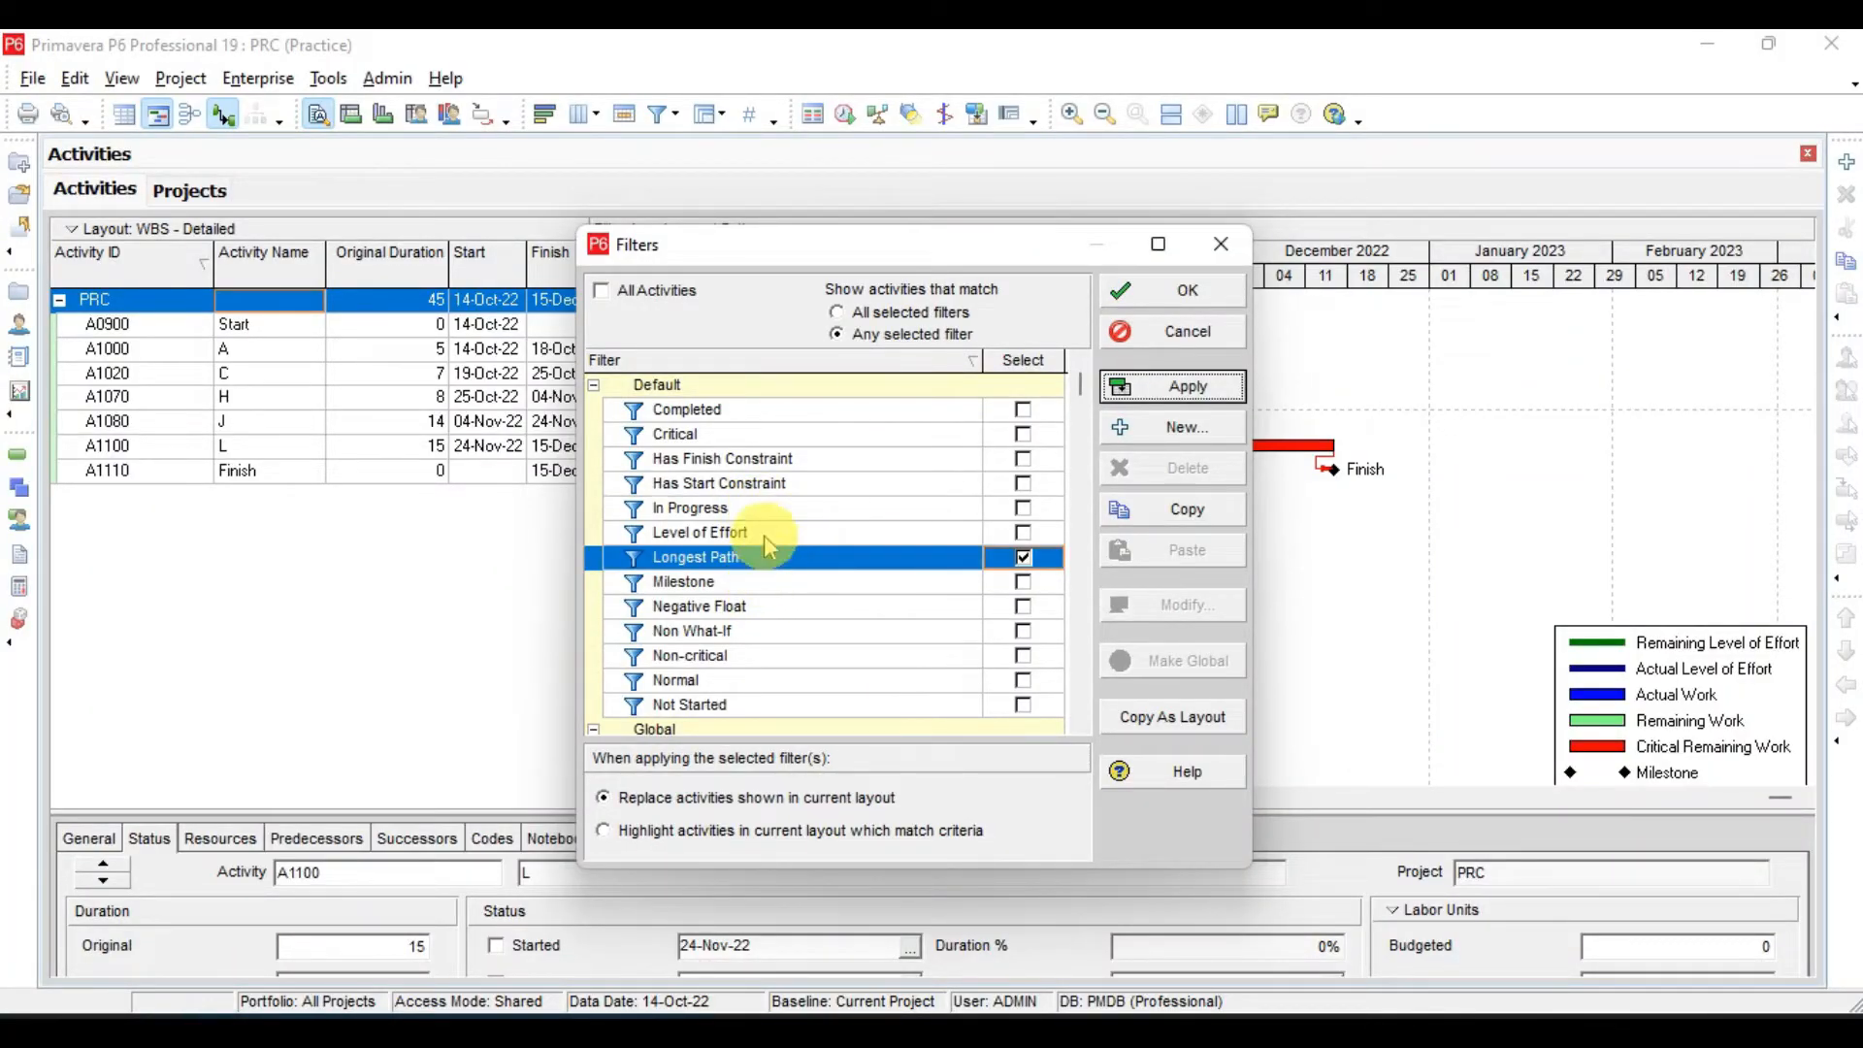
{"action": "left_click", "coordinate": [762, 510]}
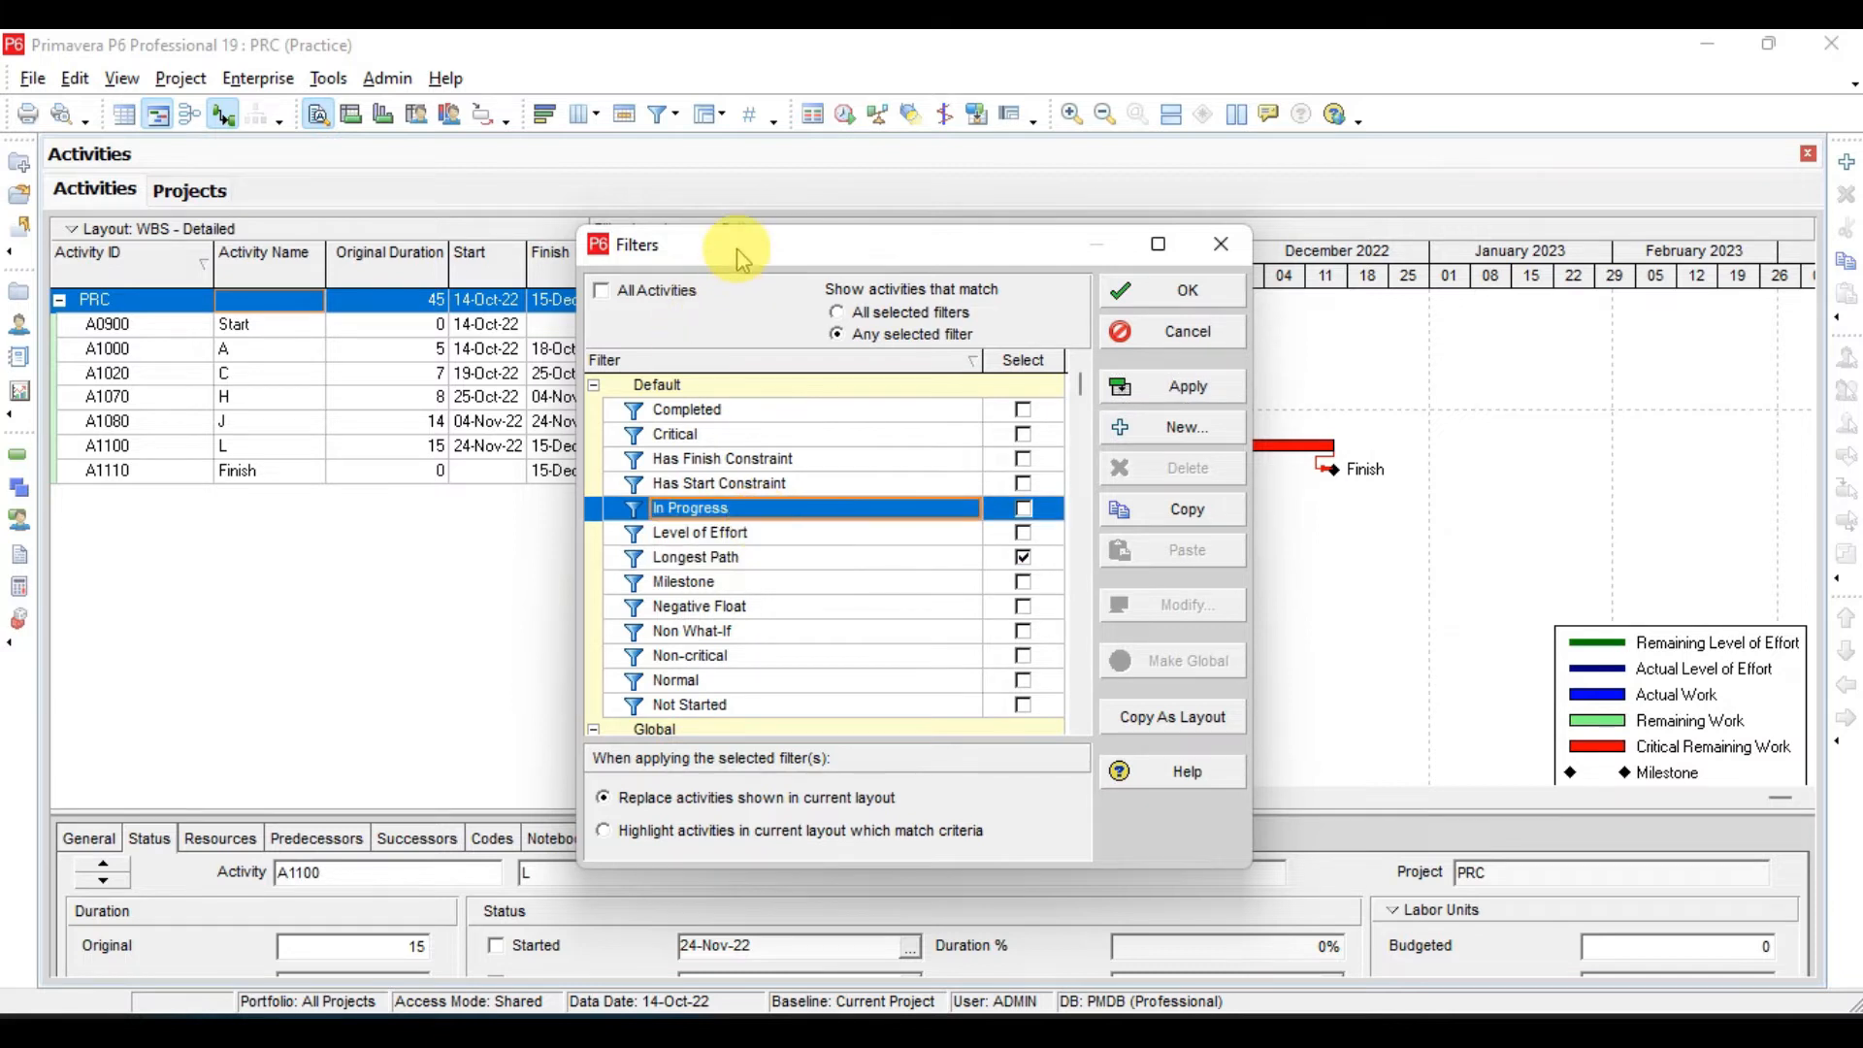
- Restore the display of all activities in the layout and close the Filters dialog
{"action": "left_click_drag", "start_coordinate": [739, 258], "coordinate": [1143, 256]}
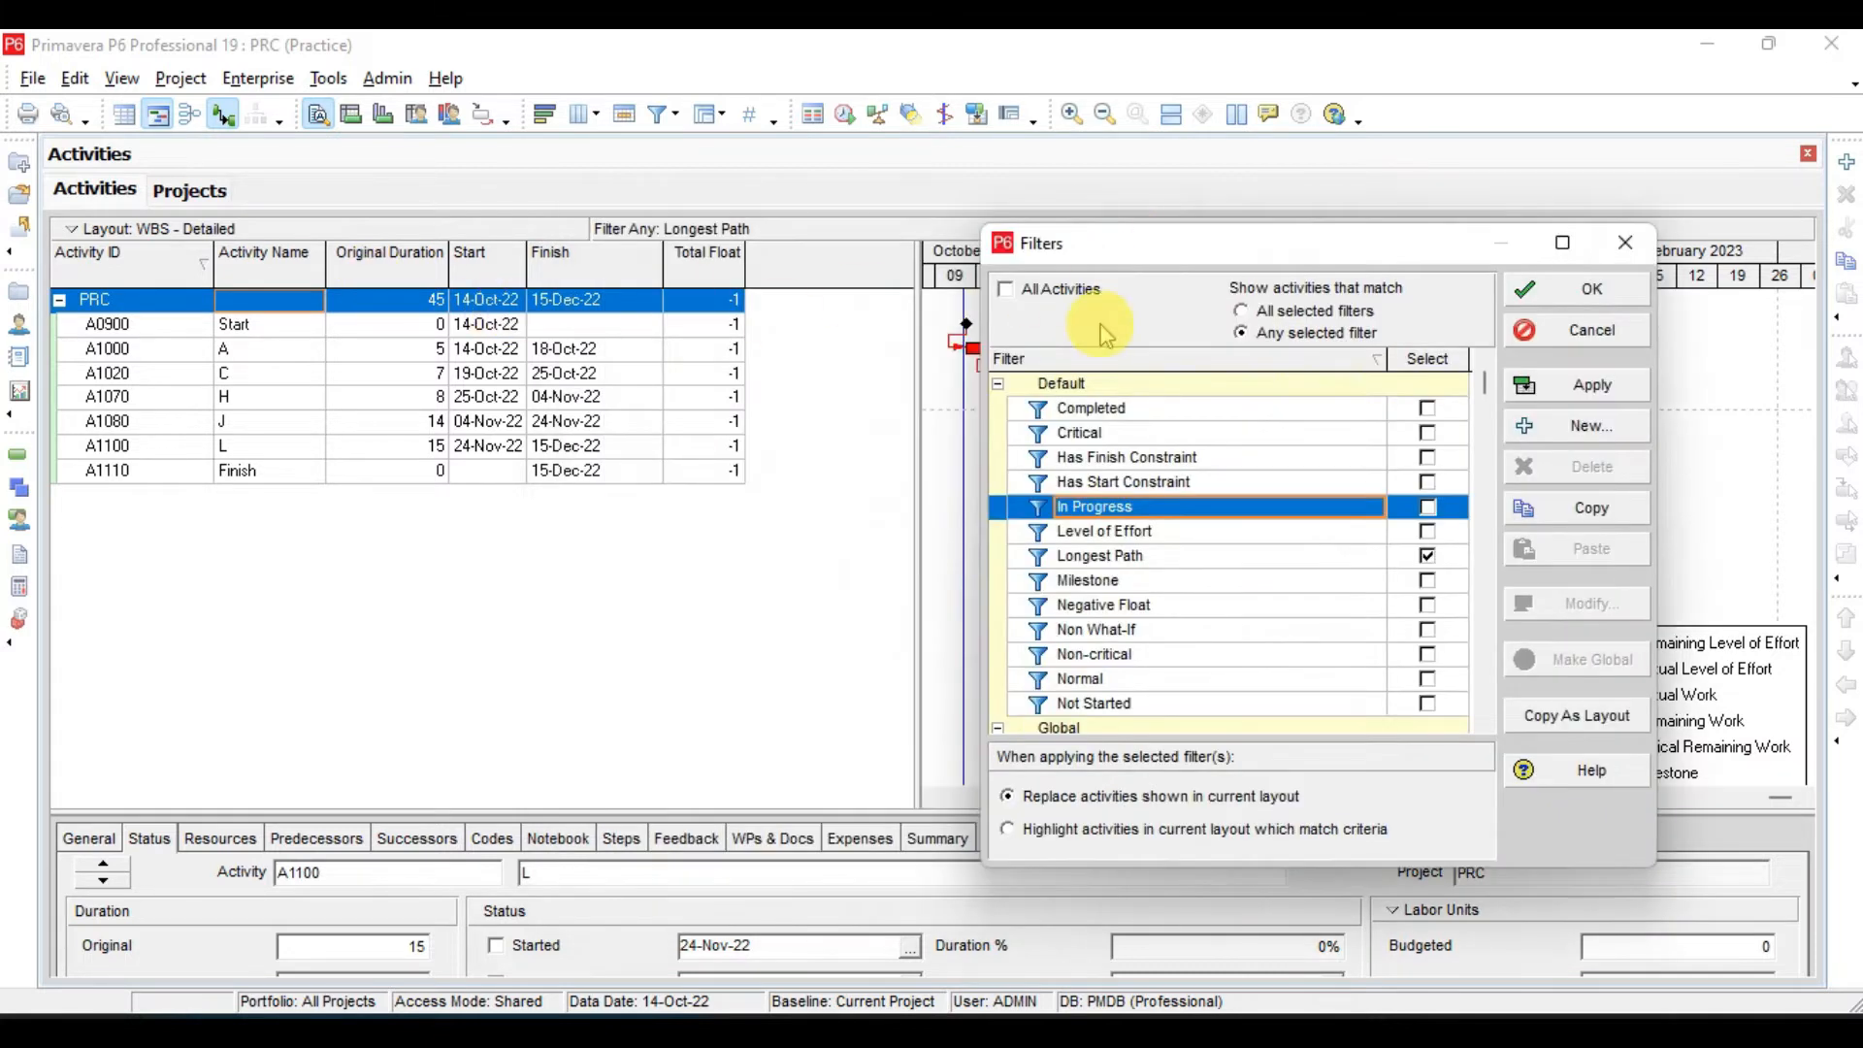
{"action": "left_click", "coordinate": [1030, 299]}
{"action": "left_click", "coordinate": [1551, 385]}
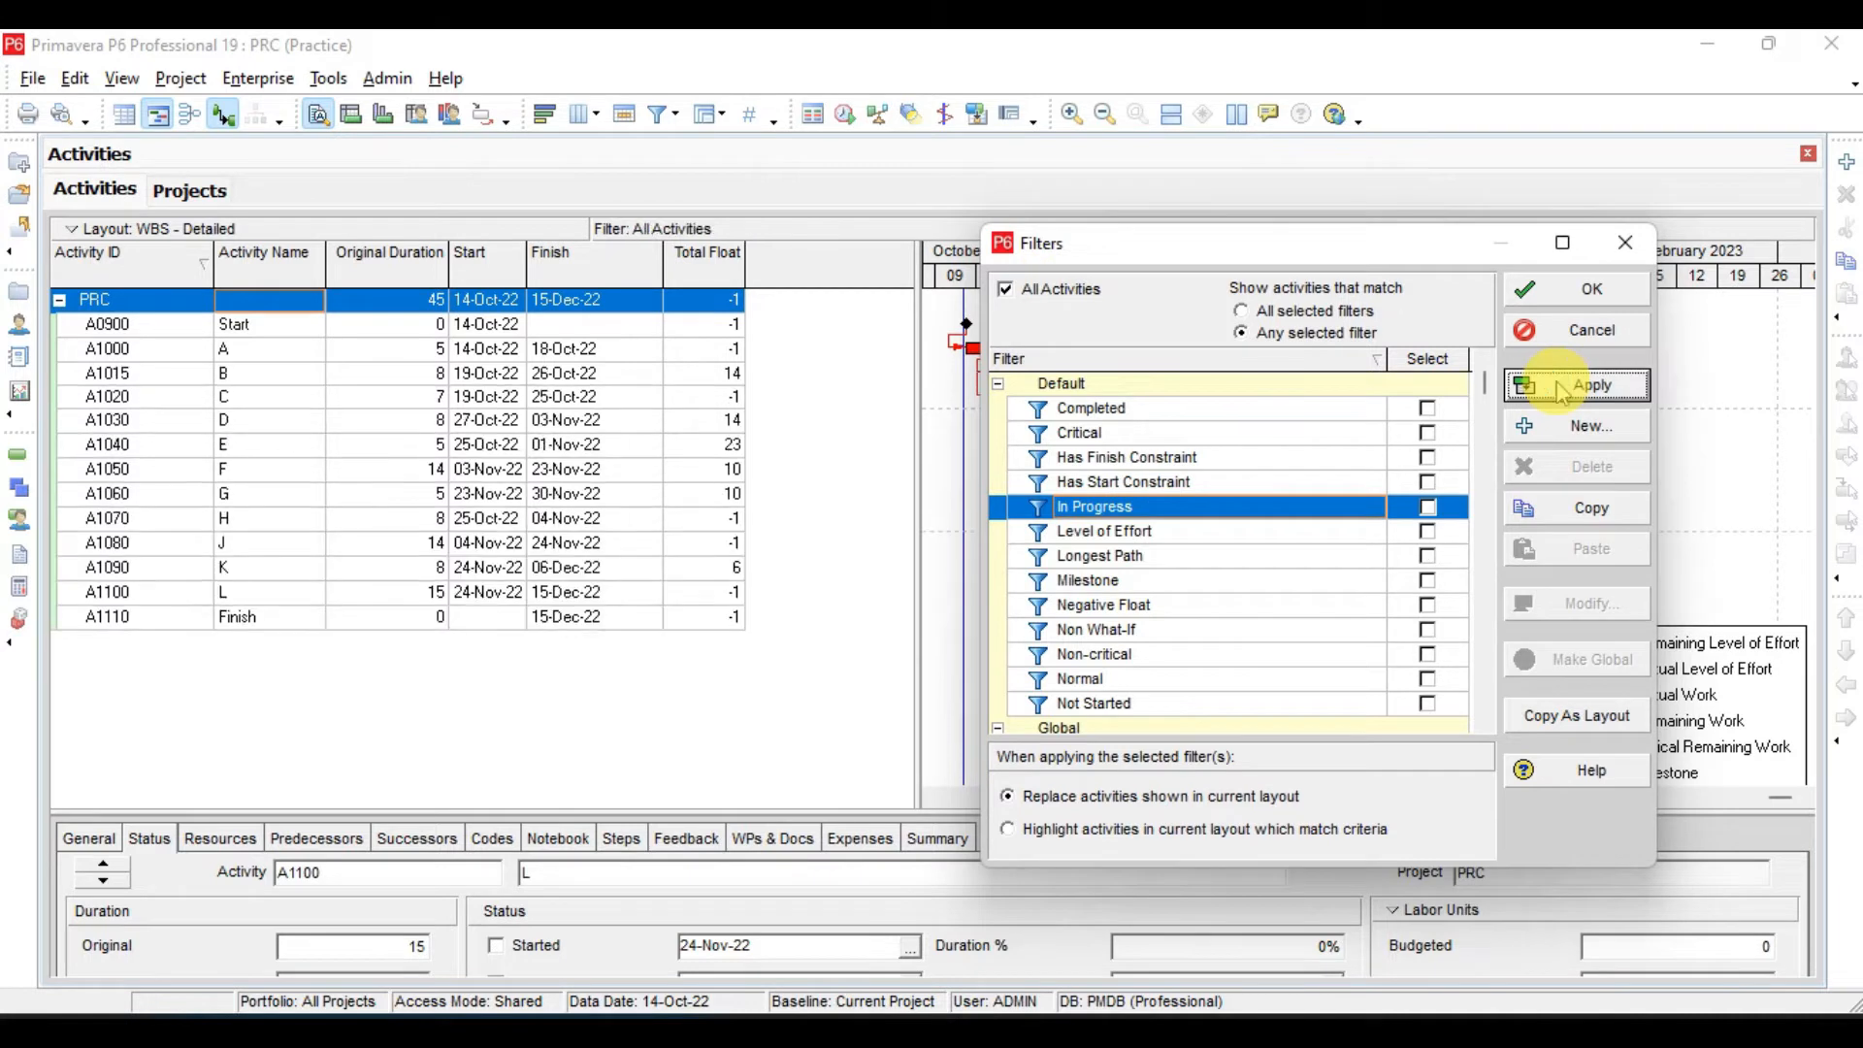
{"action": "left_click", "coordinate": [1579, 301]}
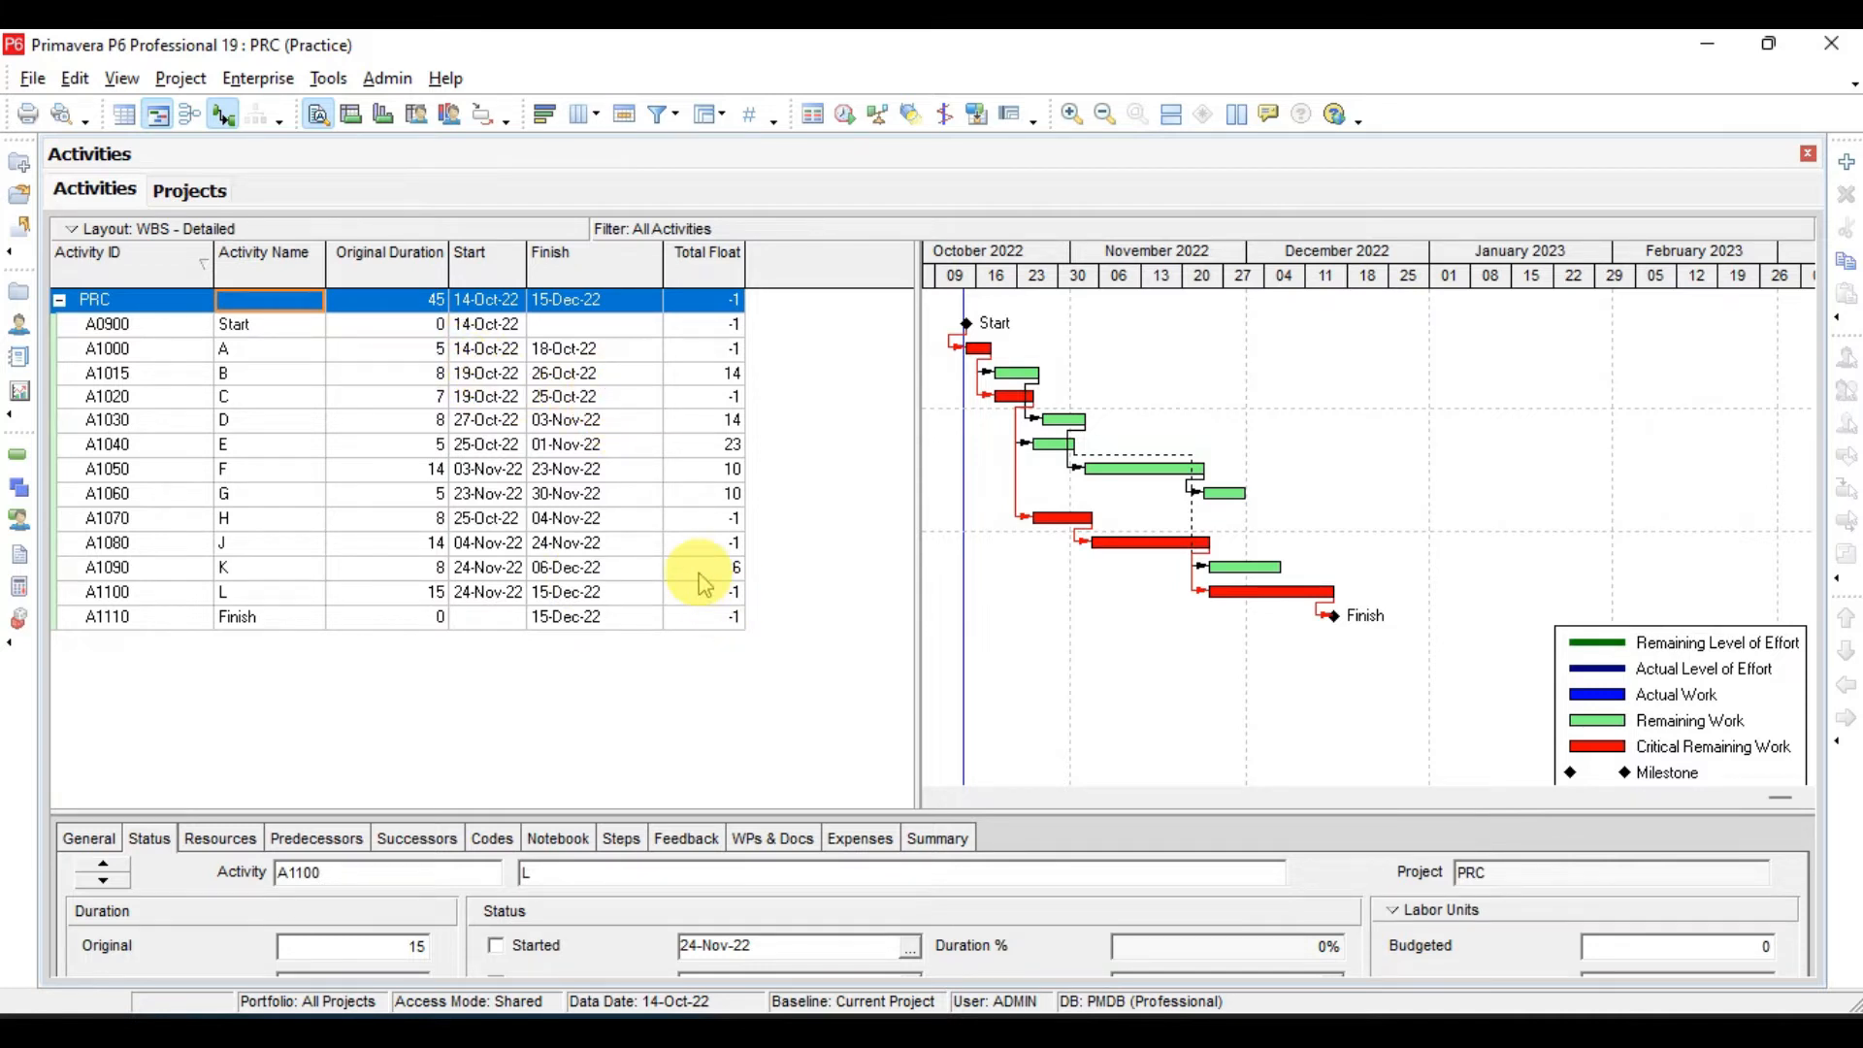
- Reopen the activity filters and apply the In Progress filter
{"action": "right_click", "coordinate": [624, 375]}
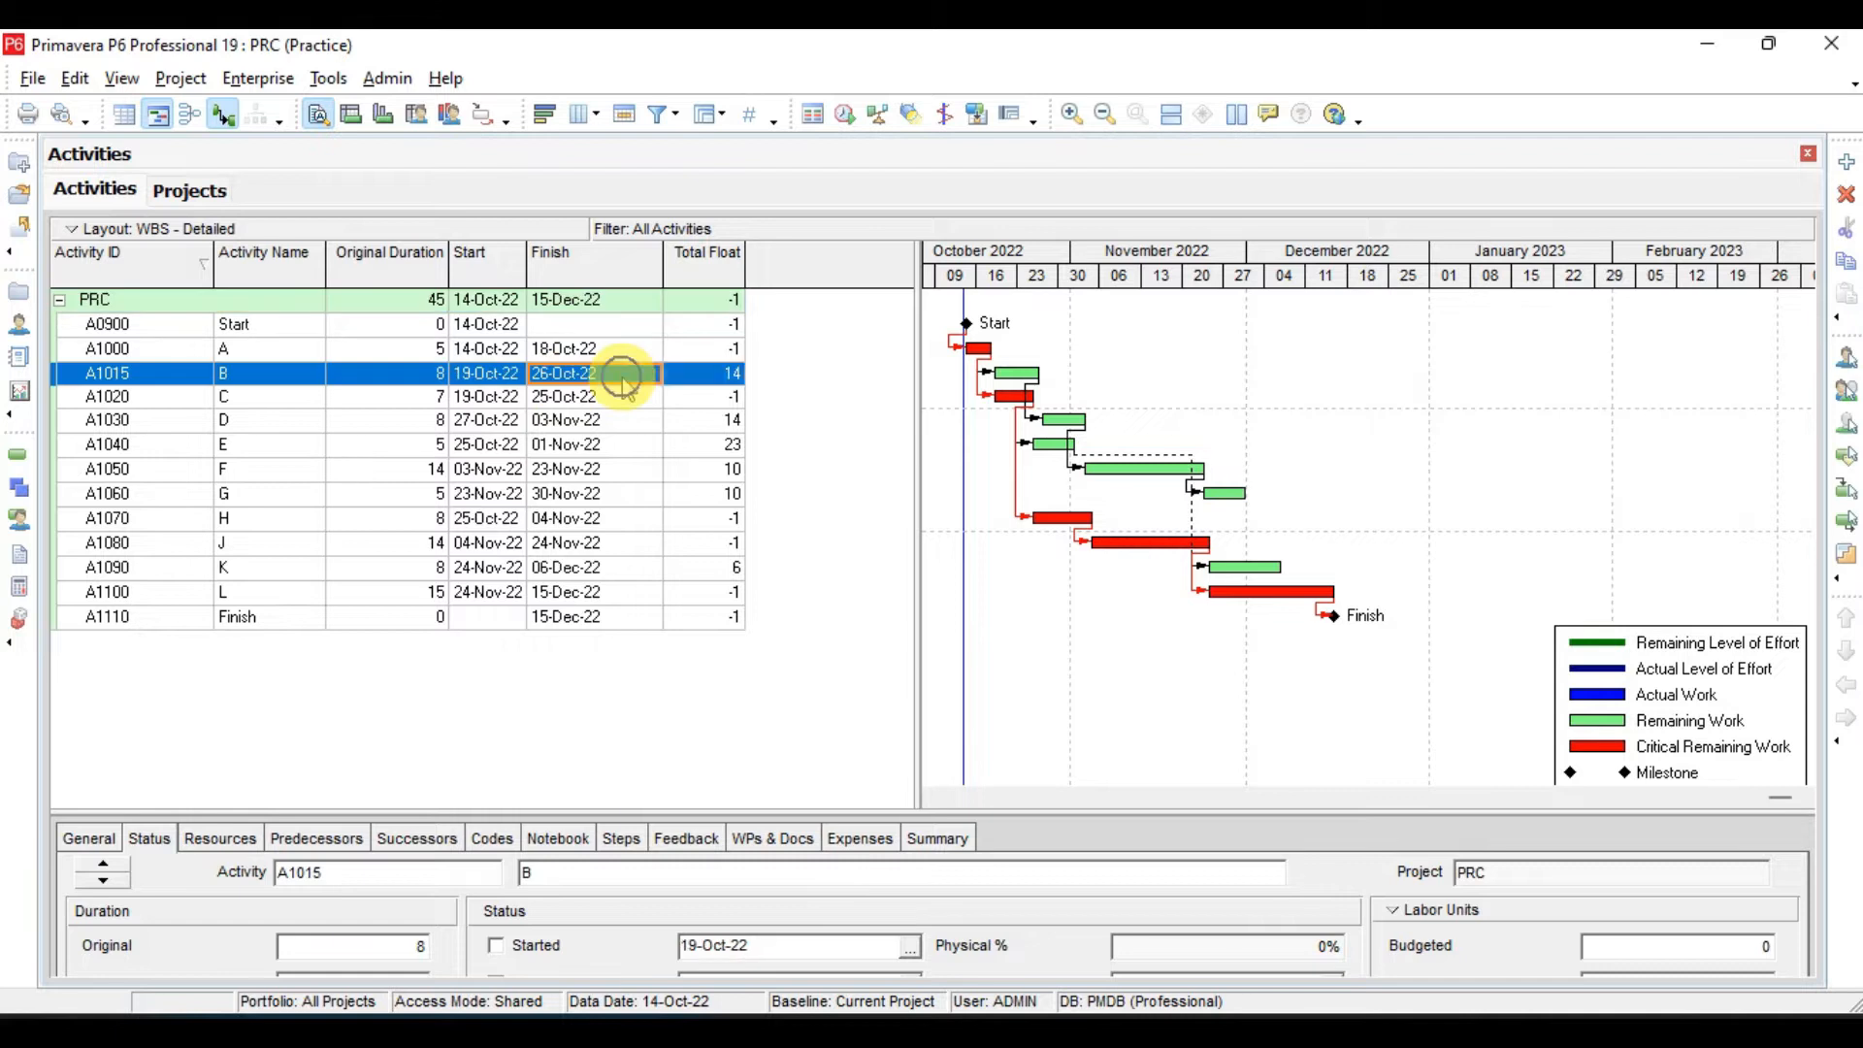
{"action": "left_click", "coordinate": [718, 865]}
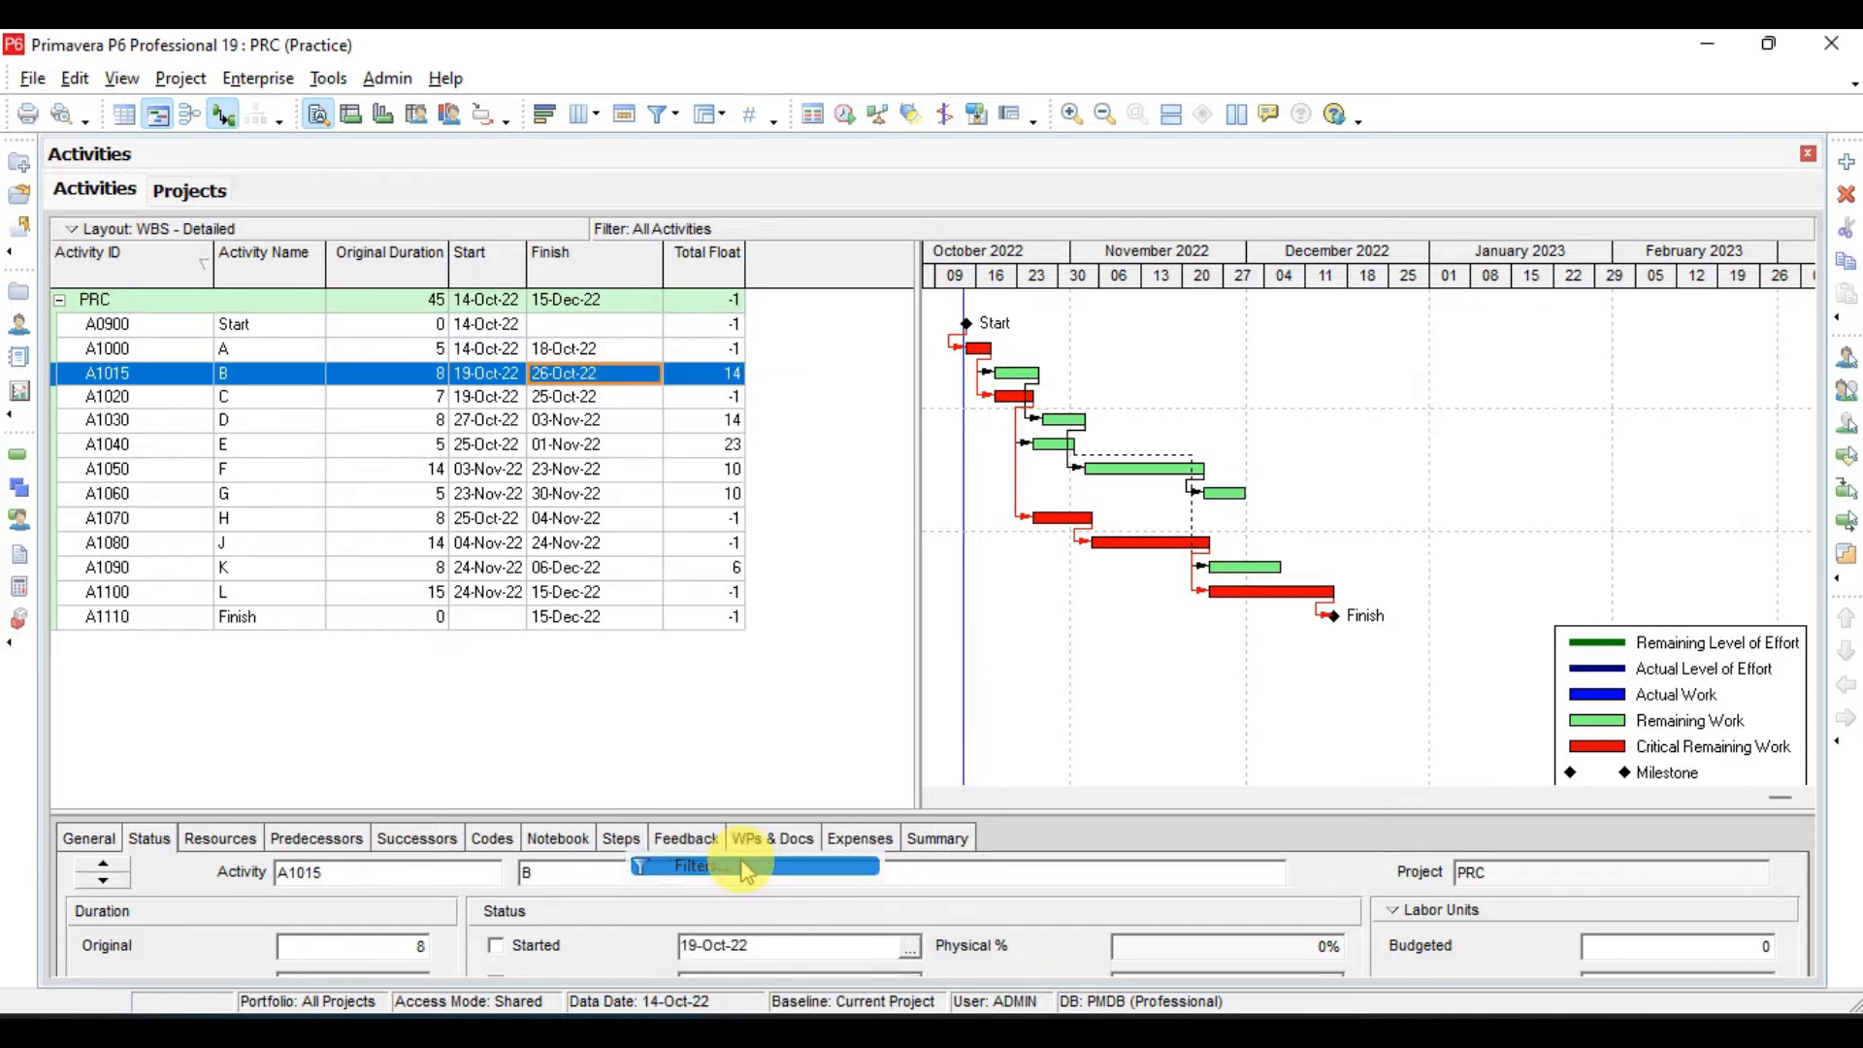
{"action": "left_click", "coordinate": [1044, 511]}
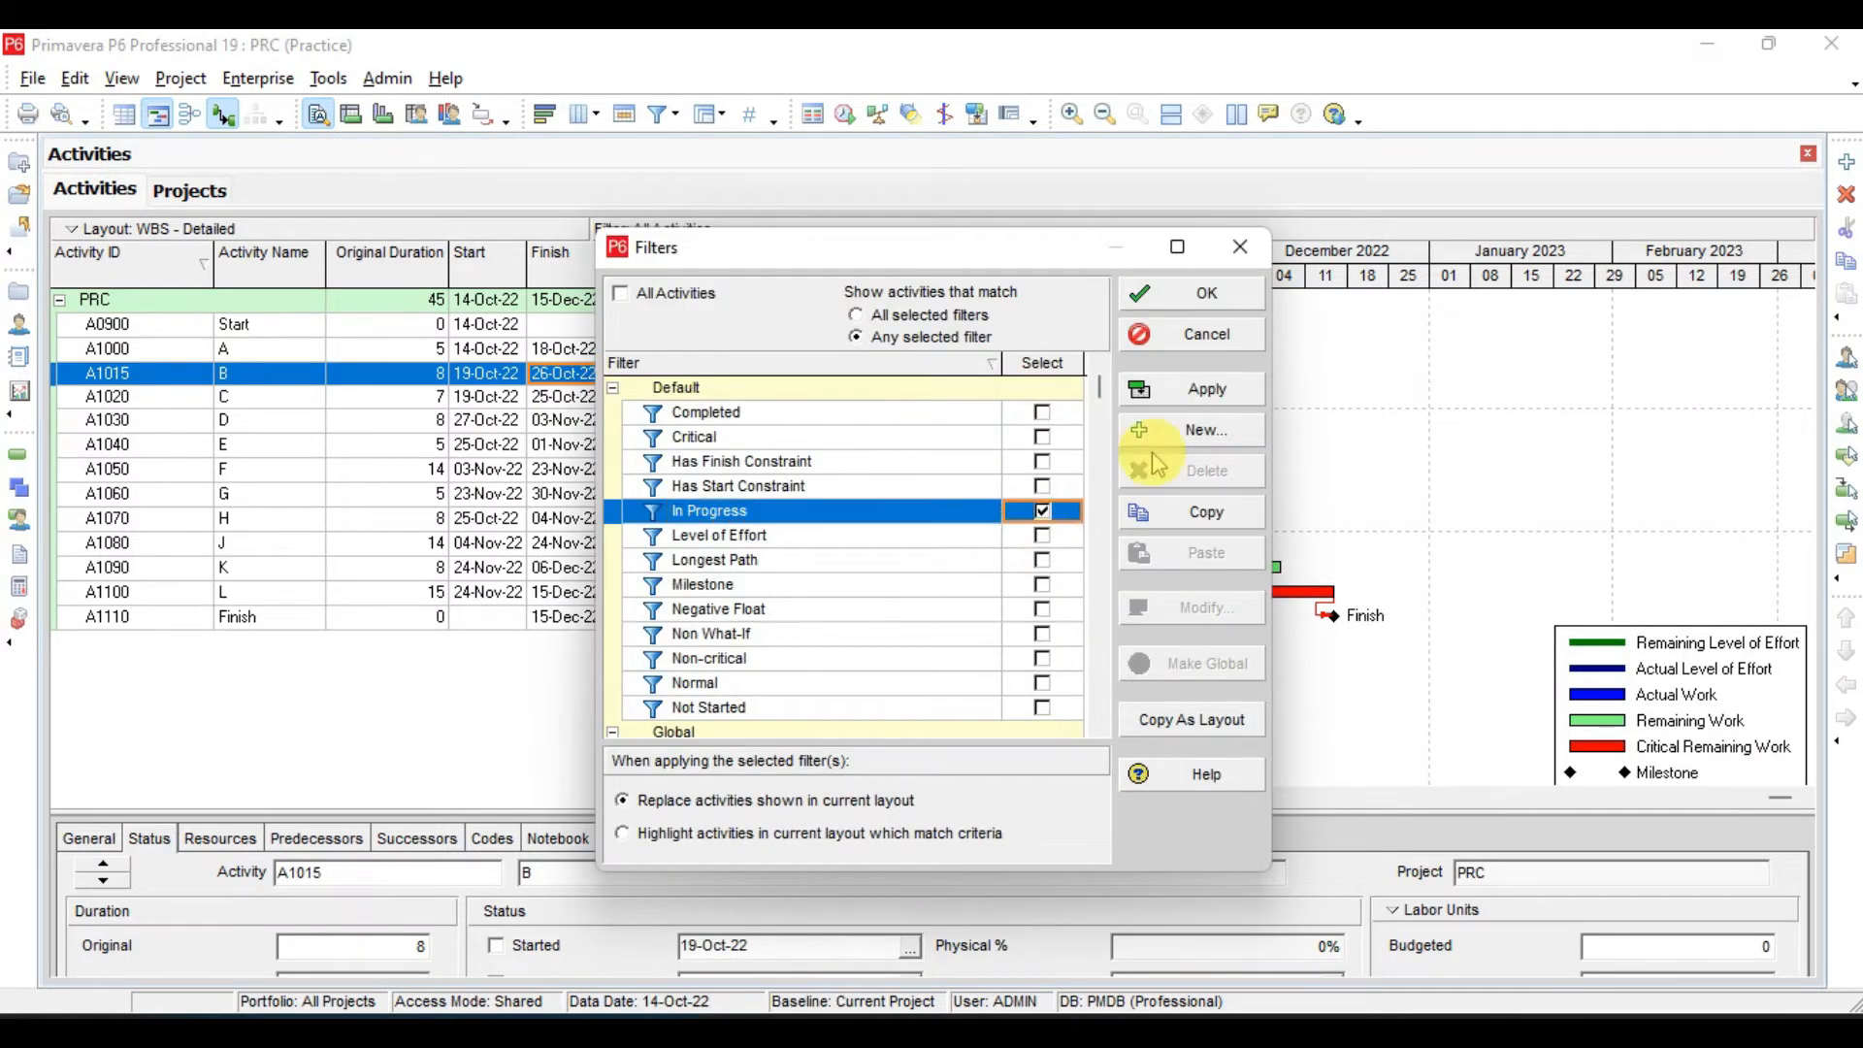
{"action": "left_click", "coordinate": [1203, 397]}
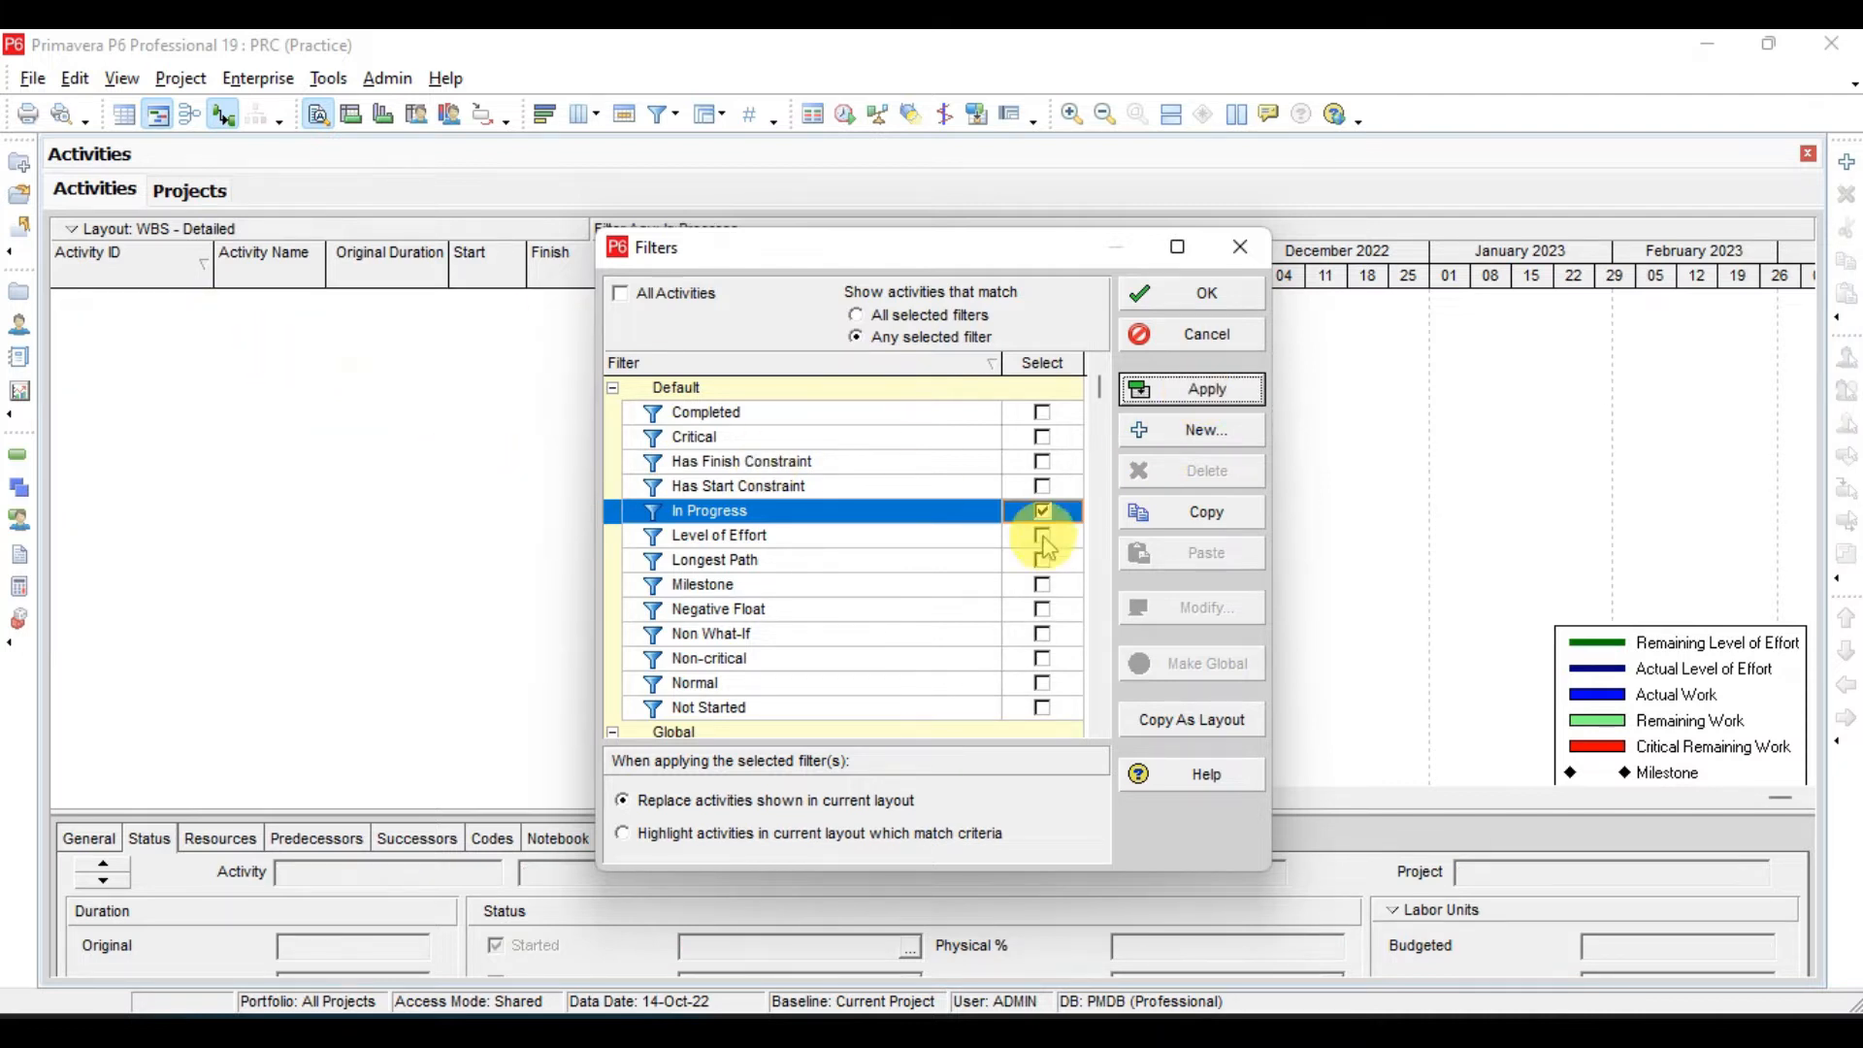
- Replace the In Progress filter with the Completed filter and apply it
{"action": "left_click", "coordinate": [1043, 515]}
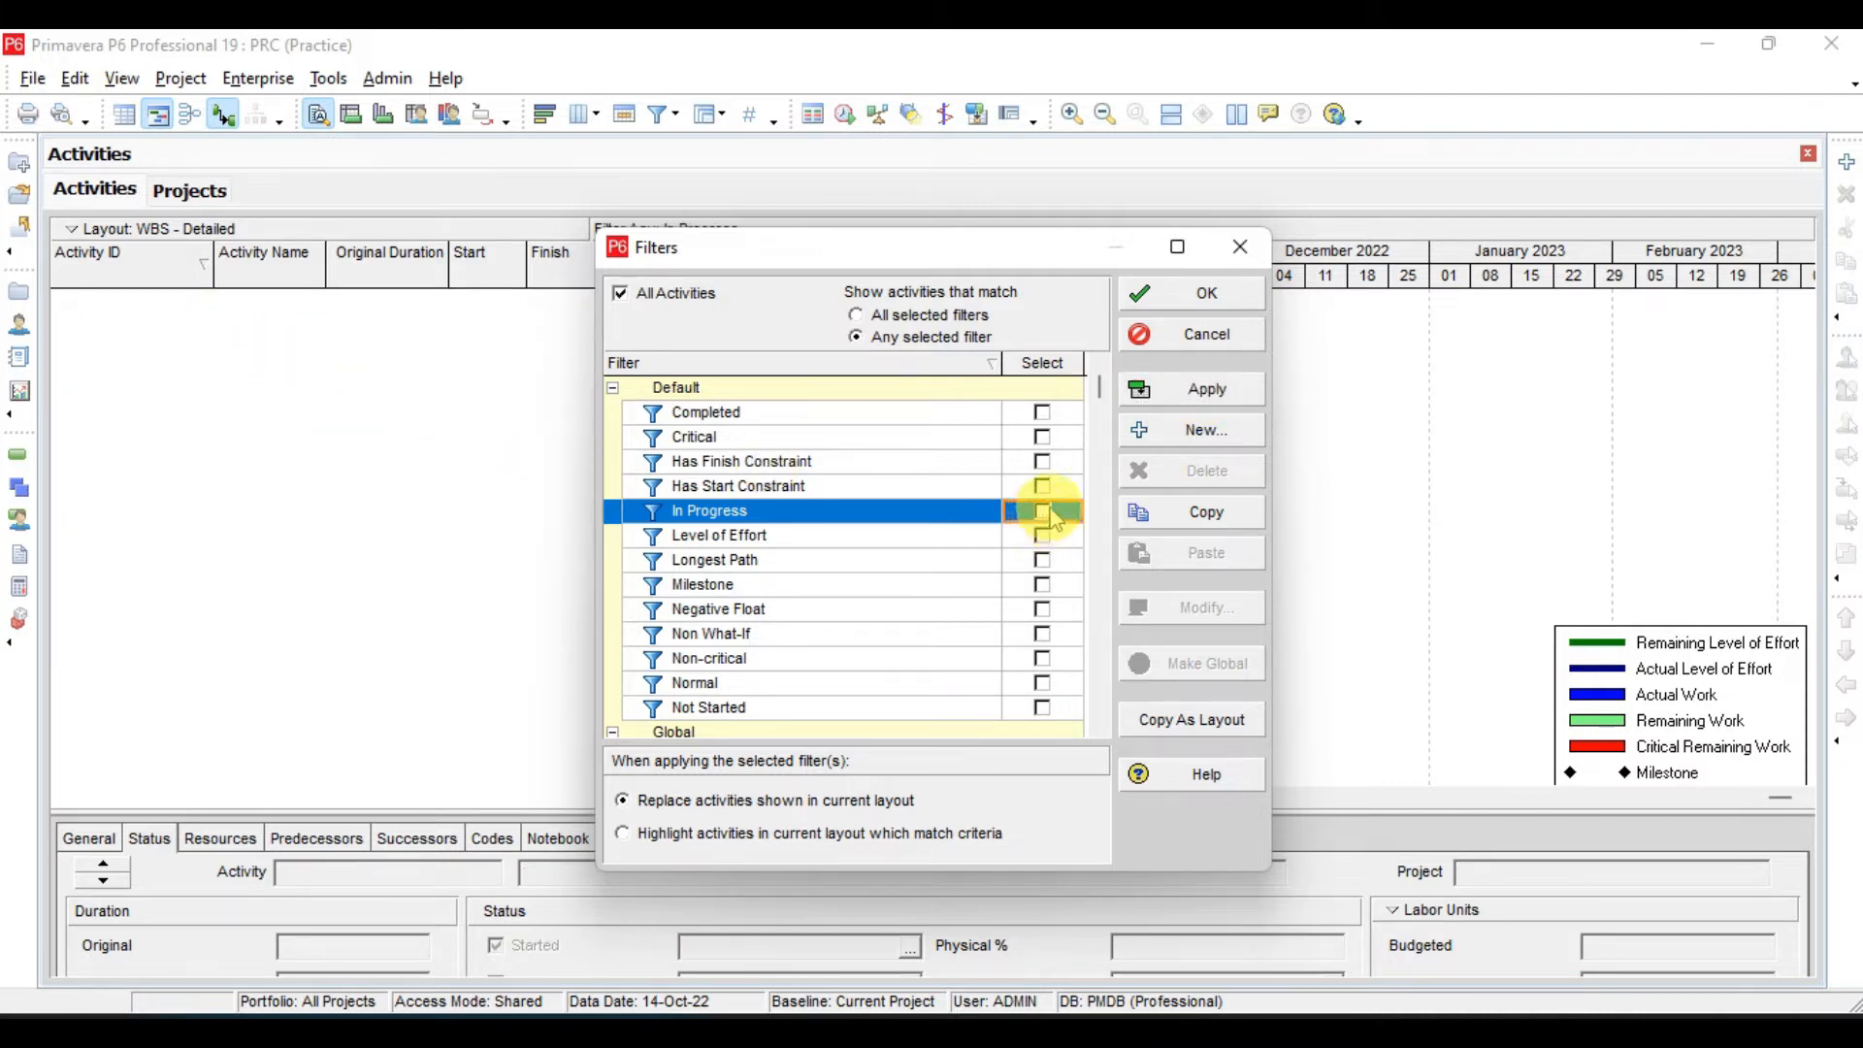
{"action": "left_click", "coordinate": [1043, 414]}
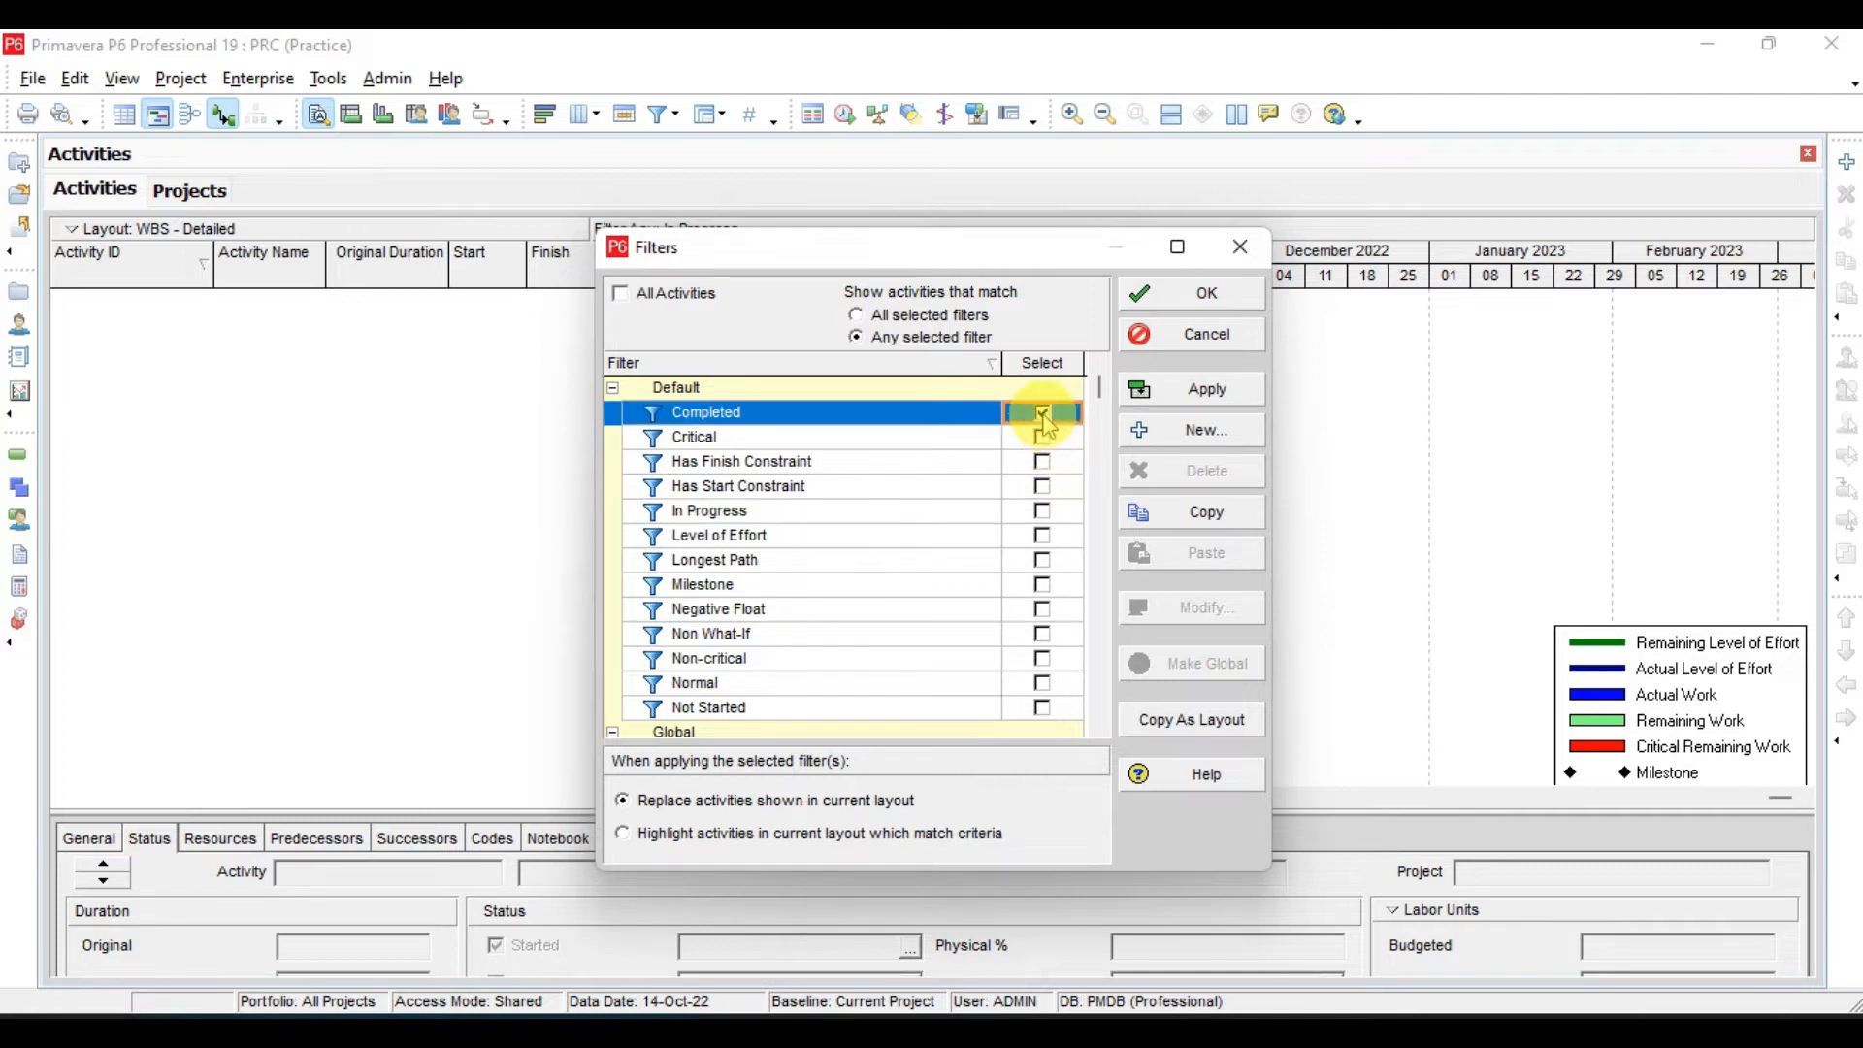
{"action": "left_click", "coordinate": [1238, 403]}
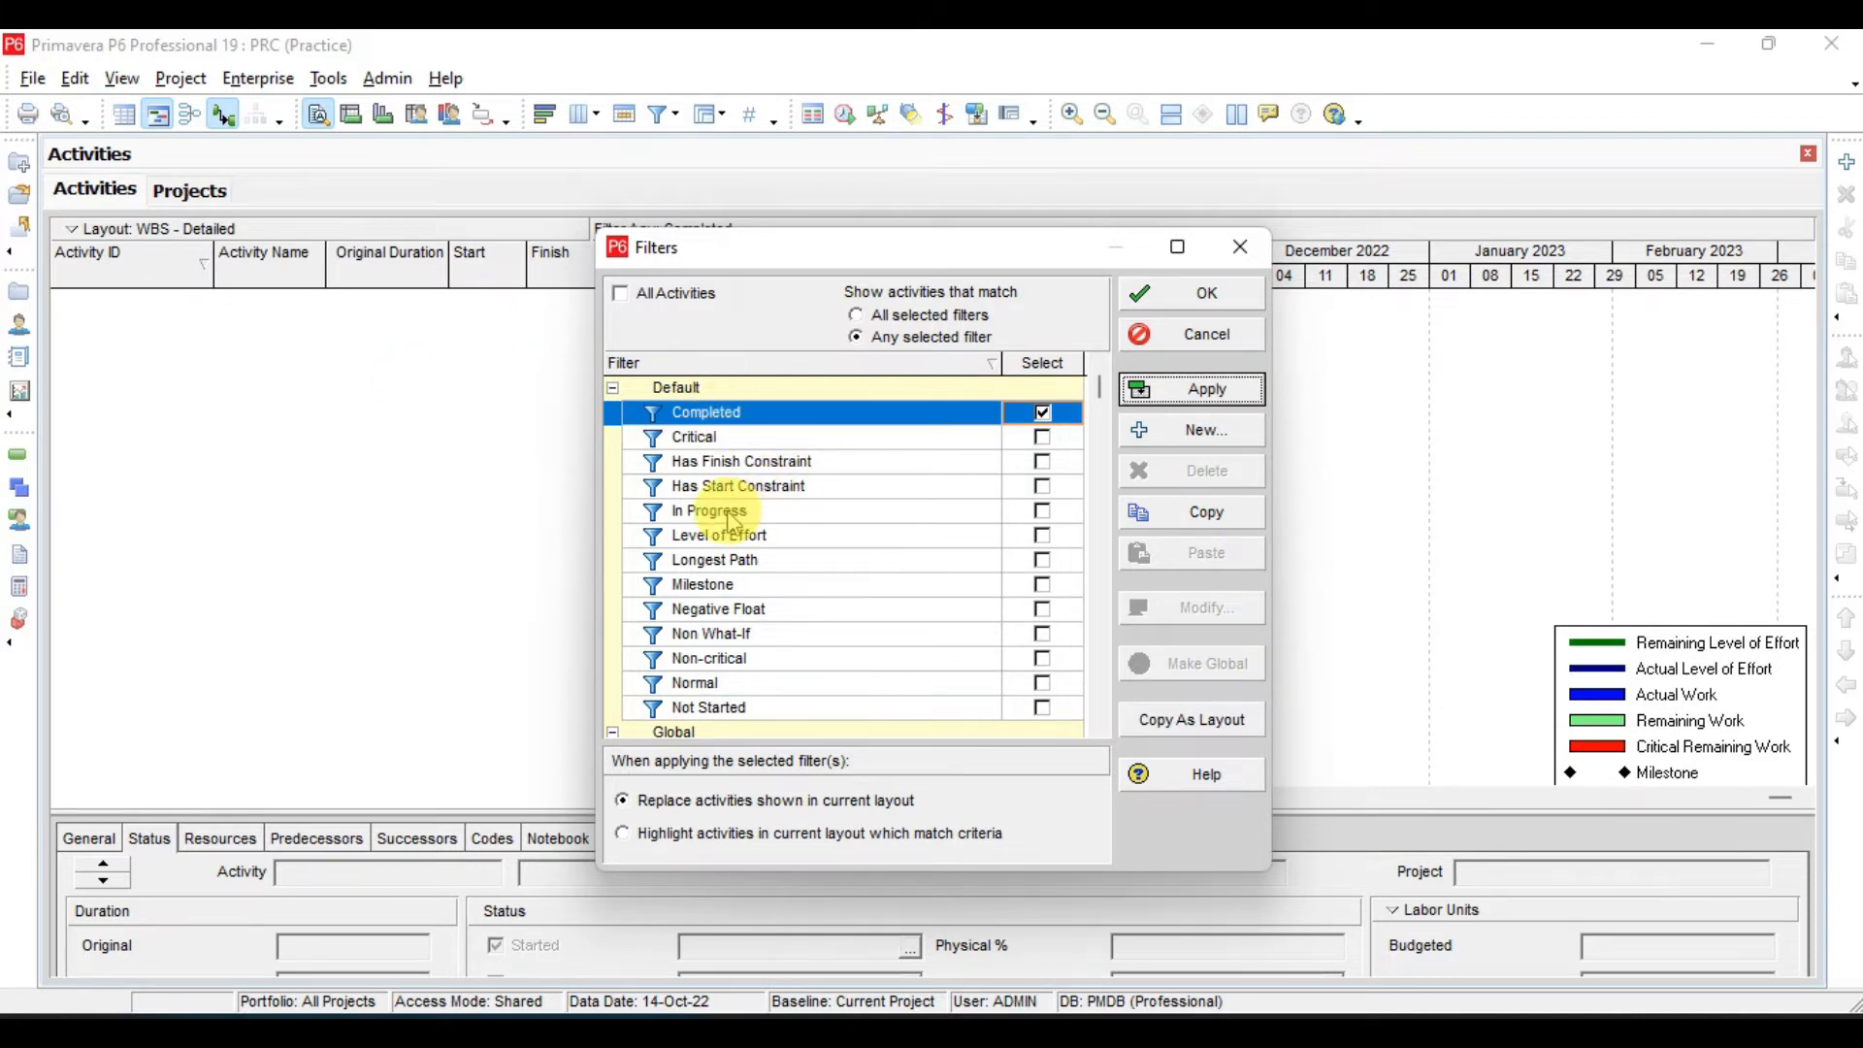
- Add the Milestone filter alongside Completed and apply both with any-filter matching
{"action": "left_click", "coordinate": [733, 566]}
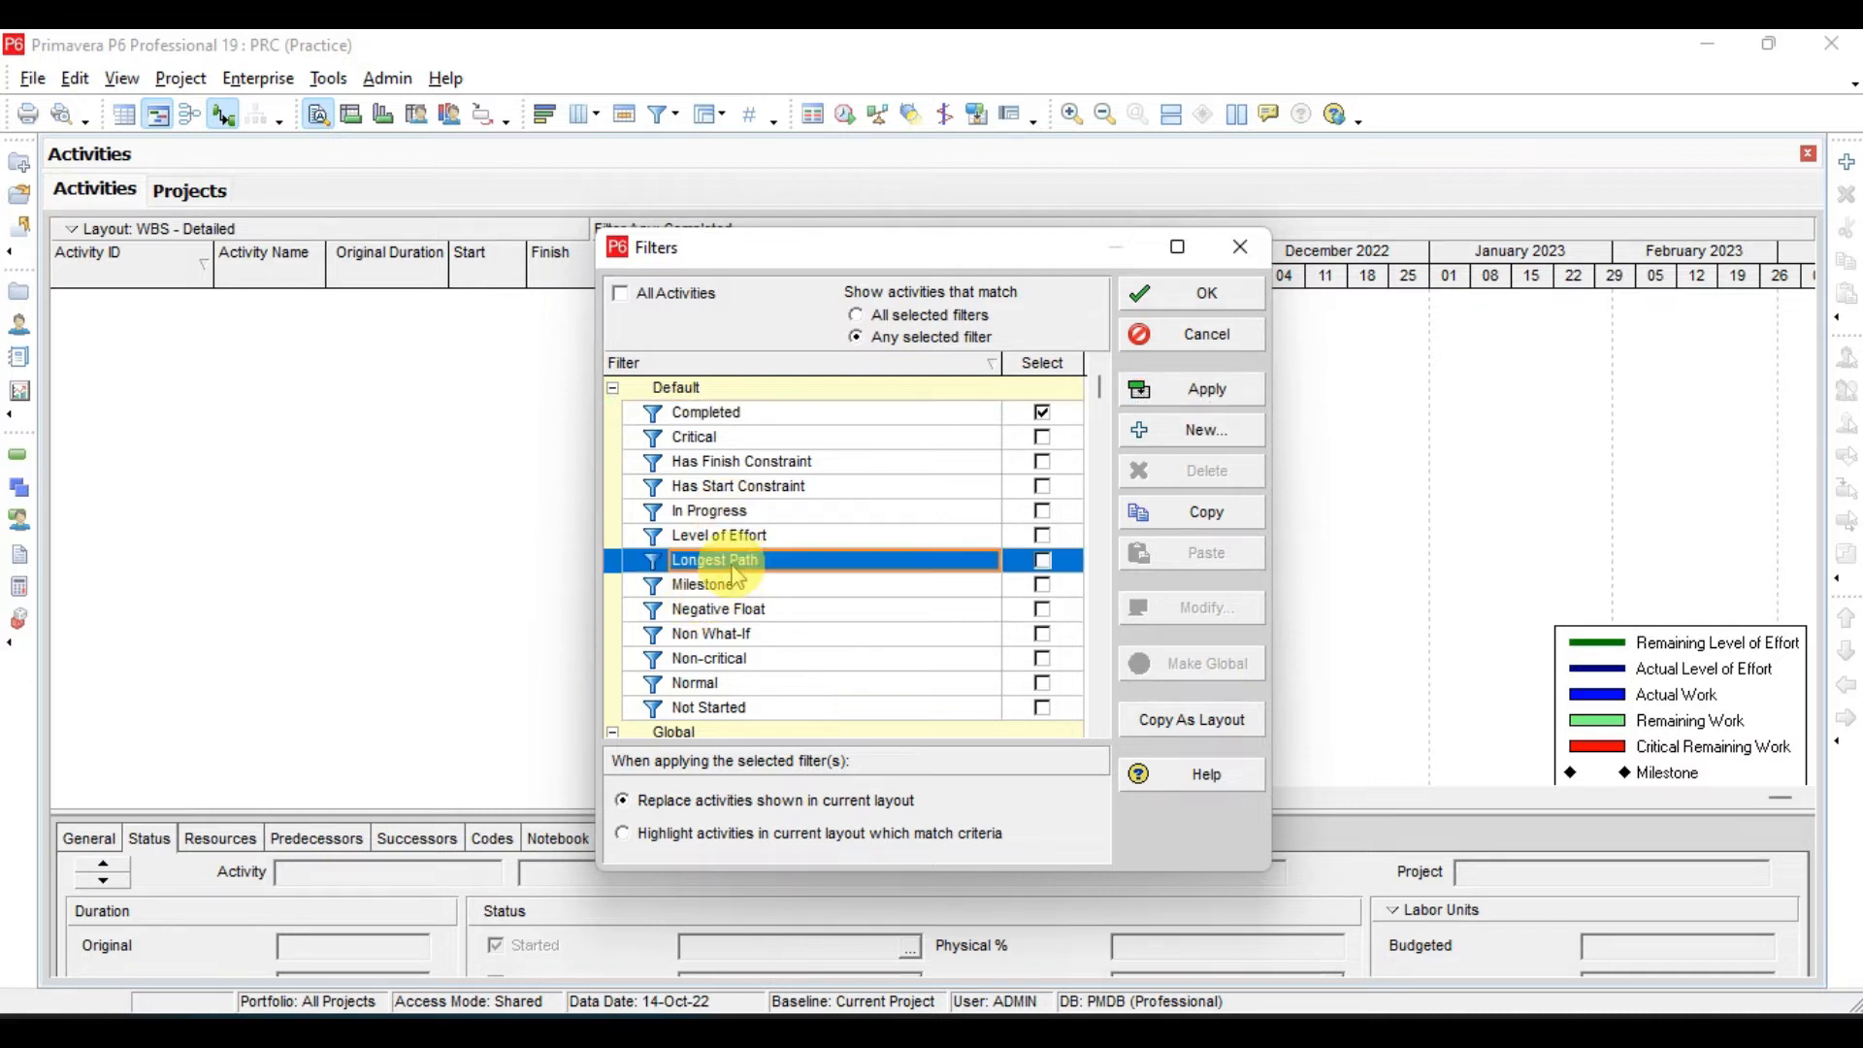
{"action": "left_click", "coordinate": [737, 587]}
{"action": "left_click", "coordinate": [1045, 587]}
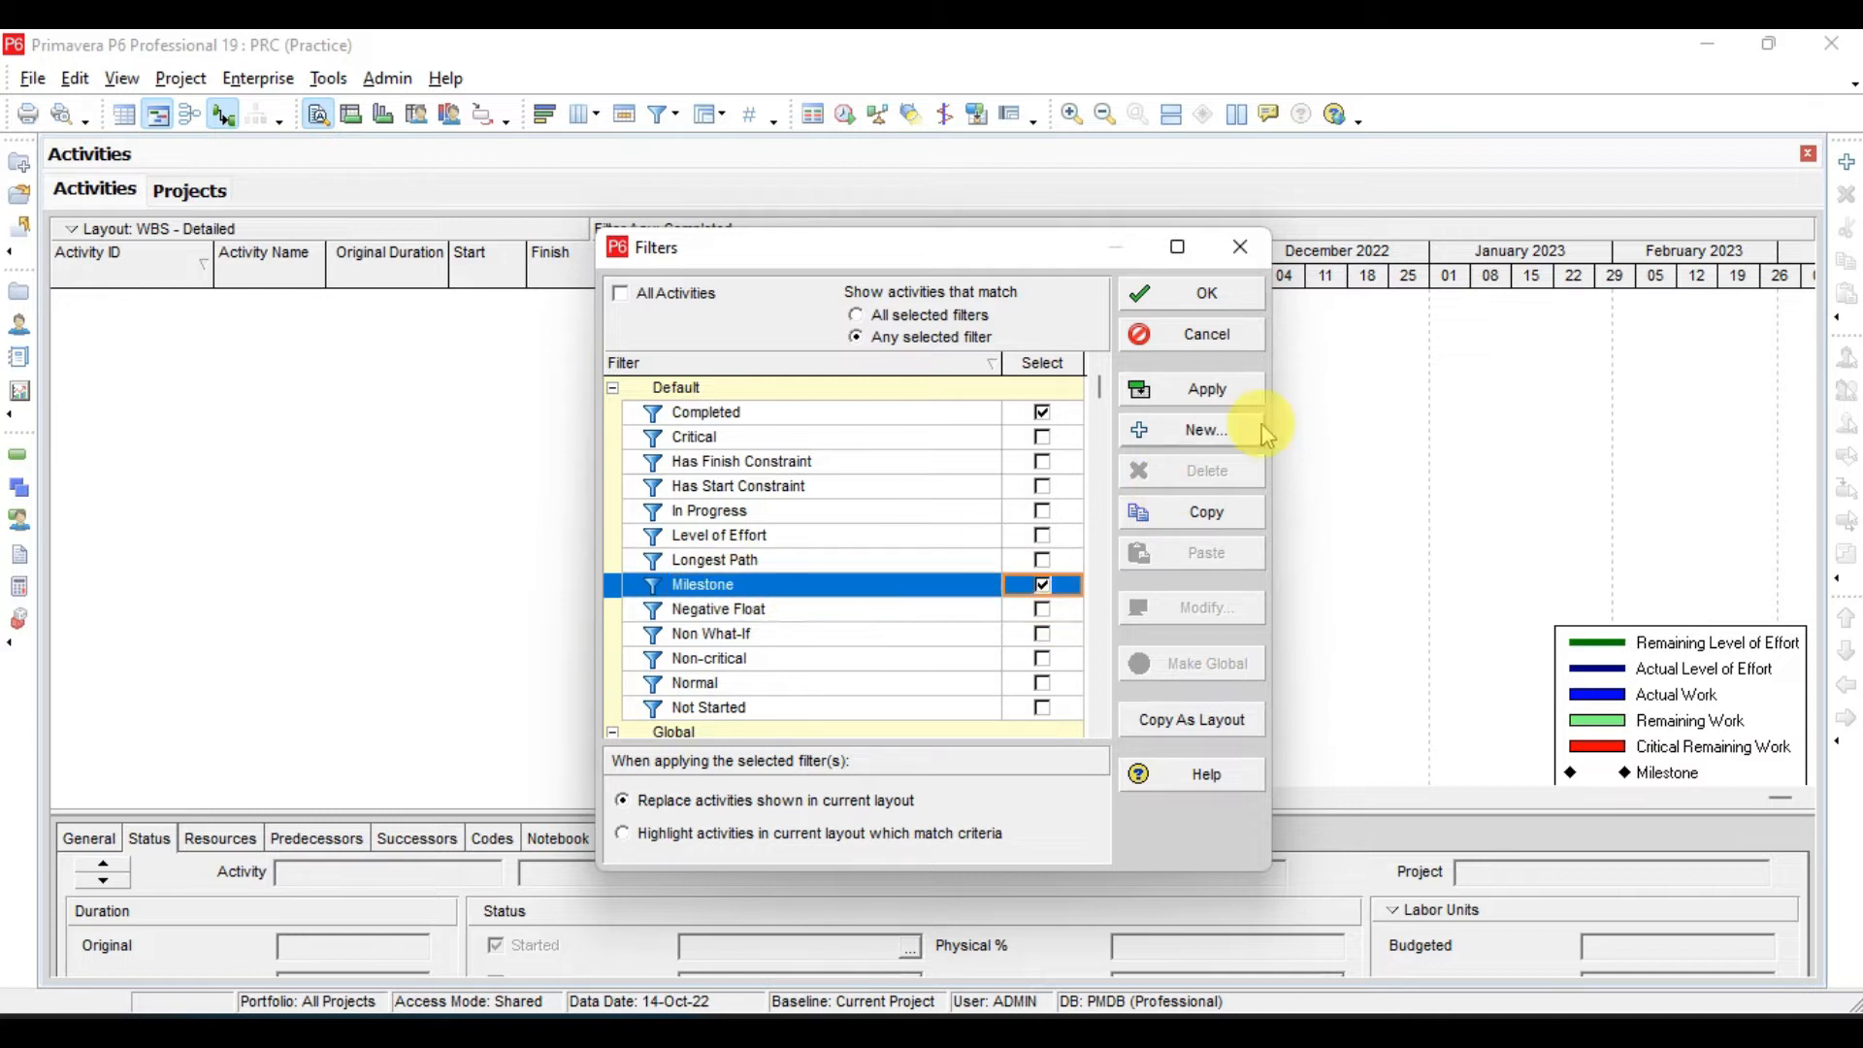
{"action": "left_click", "coordinate": [1216, 397]}
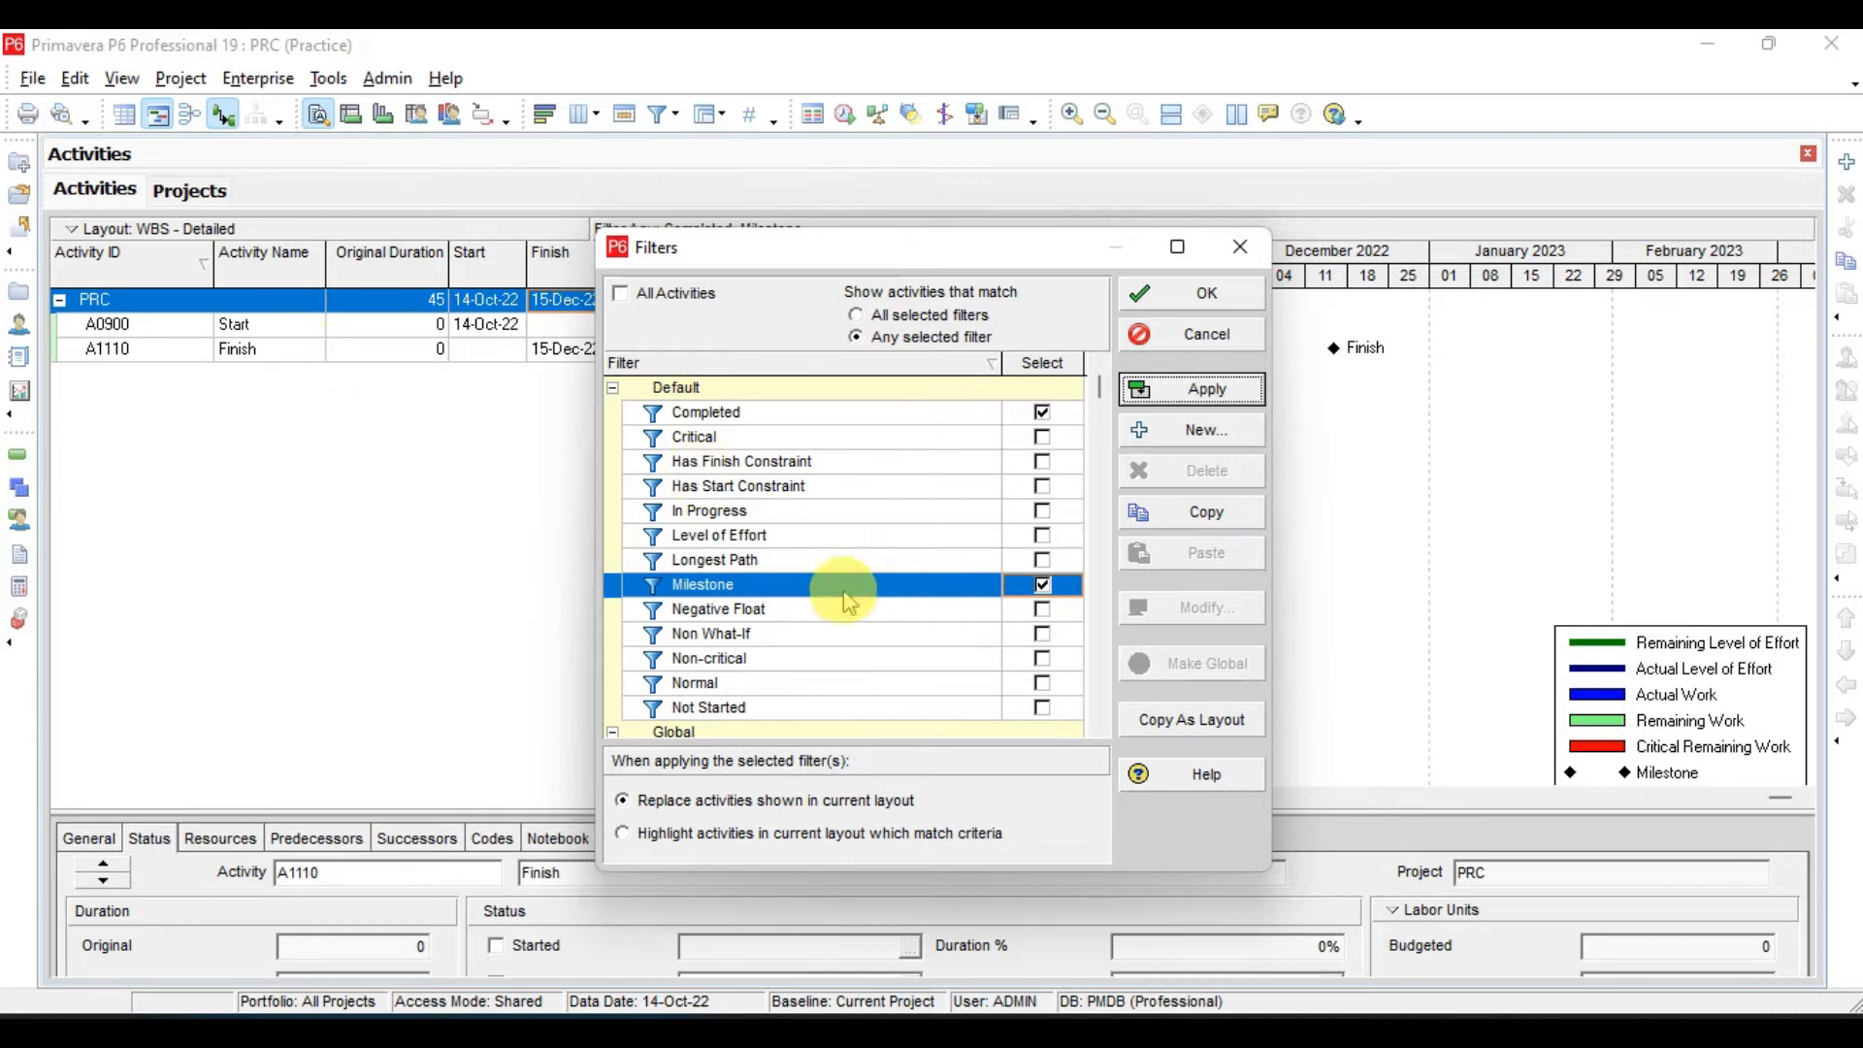
- Clear the Completed, Milestone and Negative Float filter selections and require activities to match all selected filters
{"action": "left_click", "coordinate": [761, 611]}
{"action": "left_click", "coordinate": [1043, 609]}
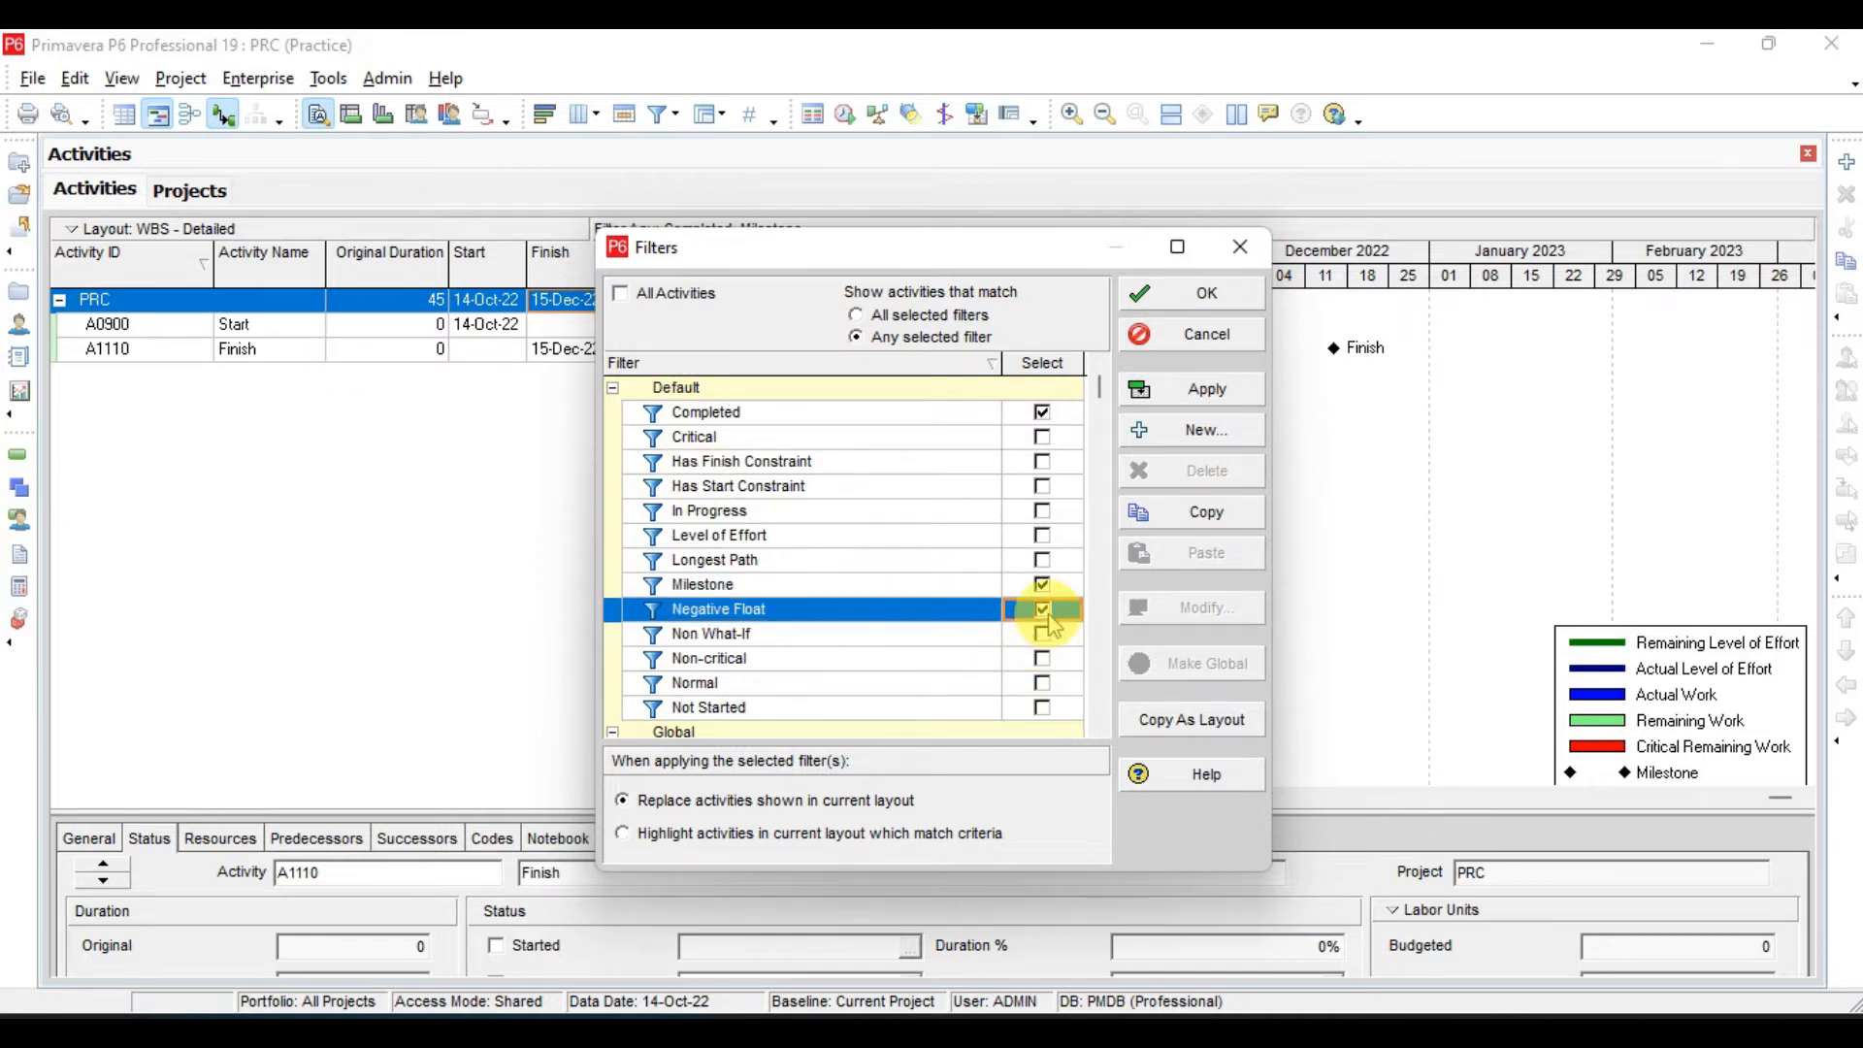
{"action": "left_click", "coordinate": [1043, 413]}
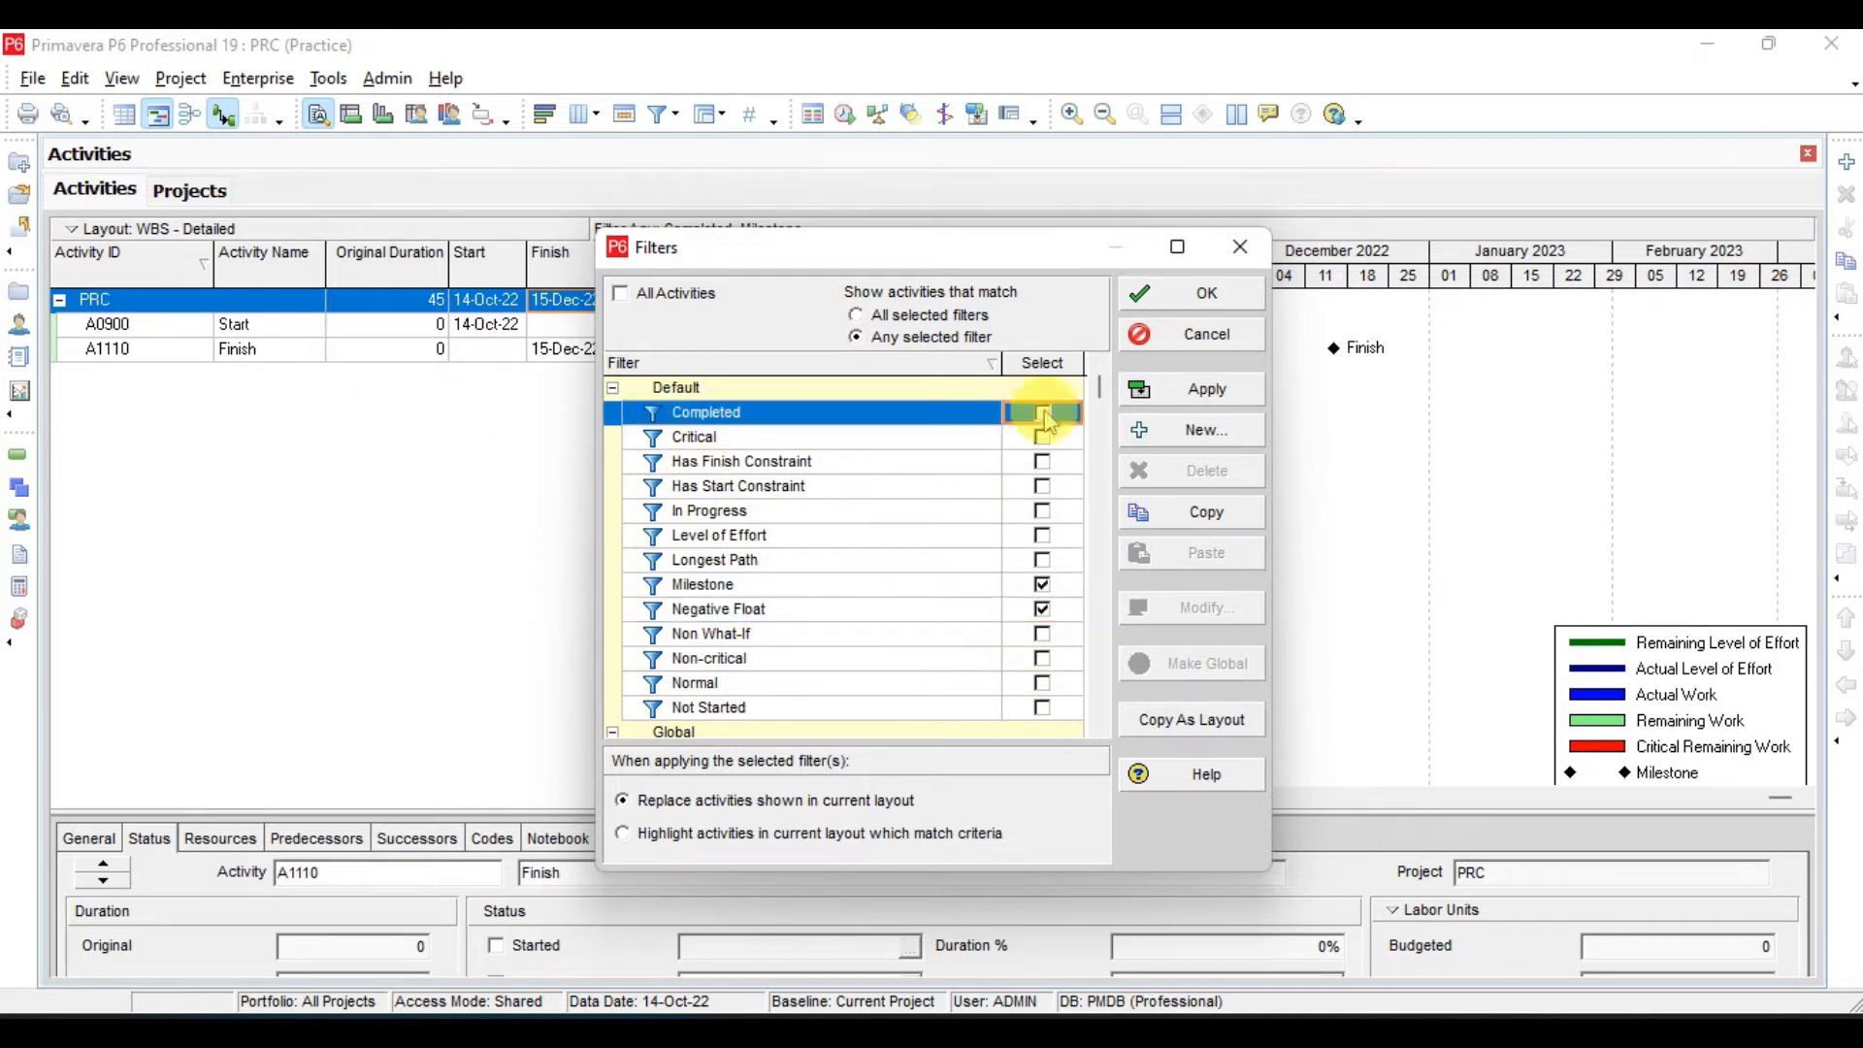
{"action": "left_click", "coordinate": [1042, 586]}
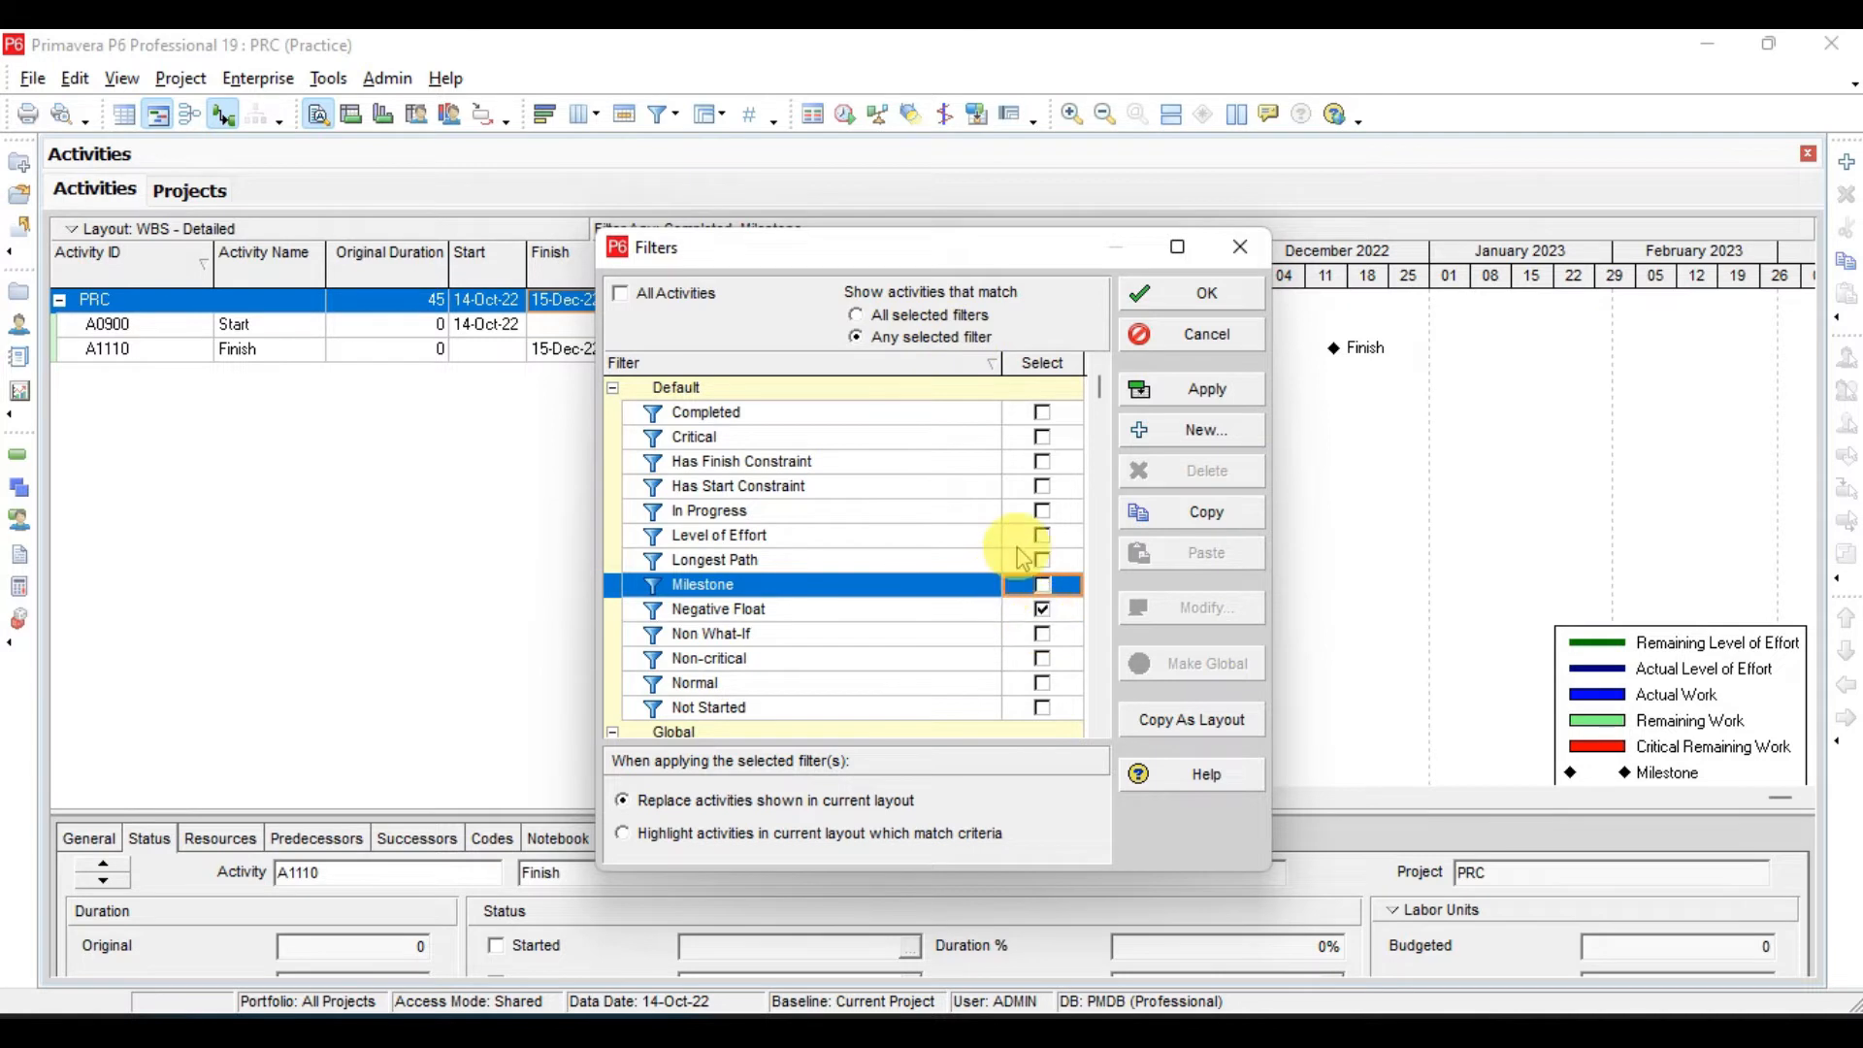
{"action": "left_click", "coordinate": [1042, 610]}
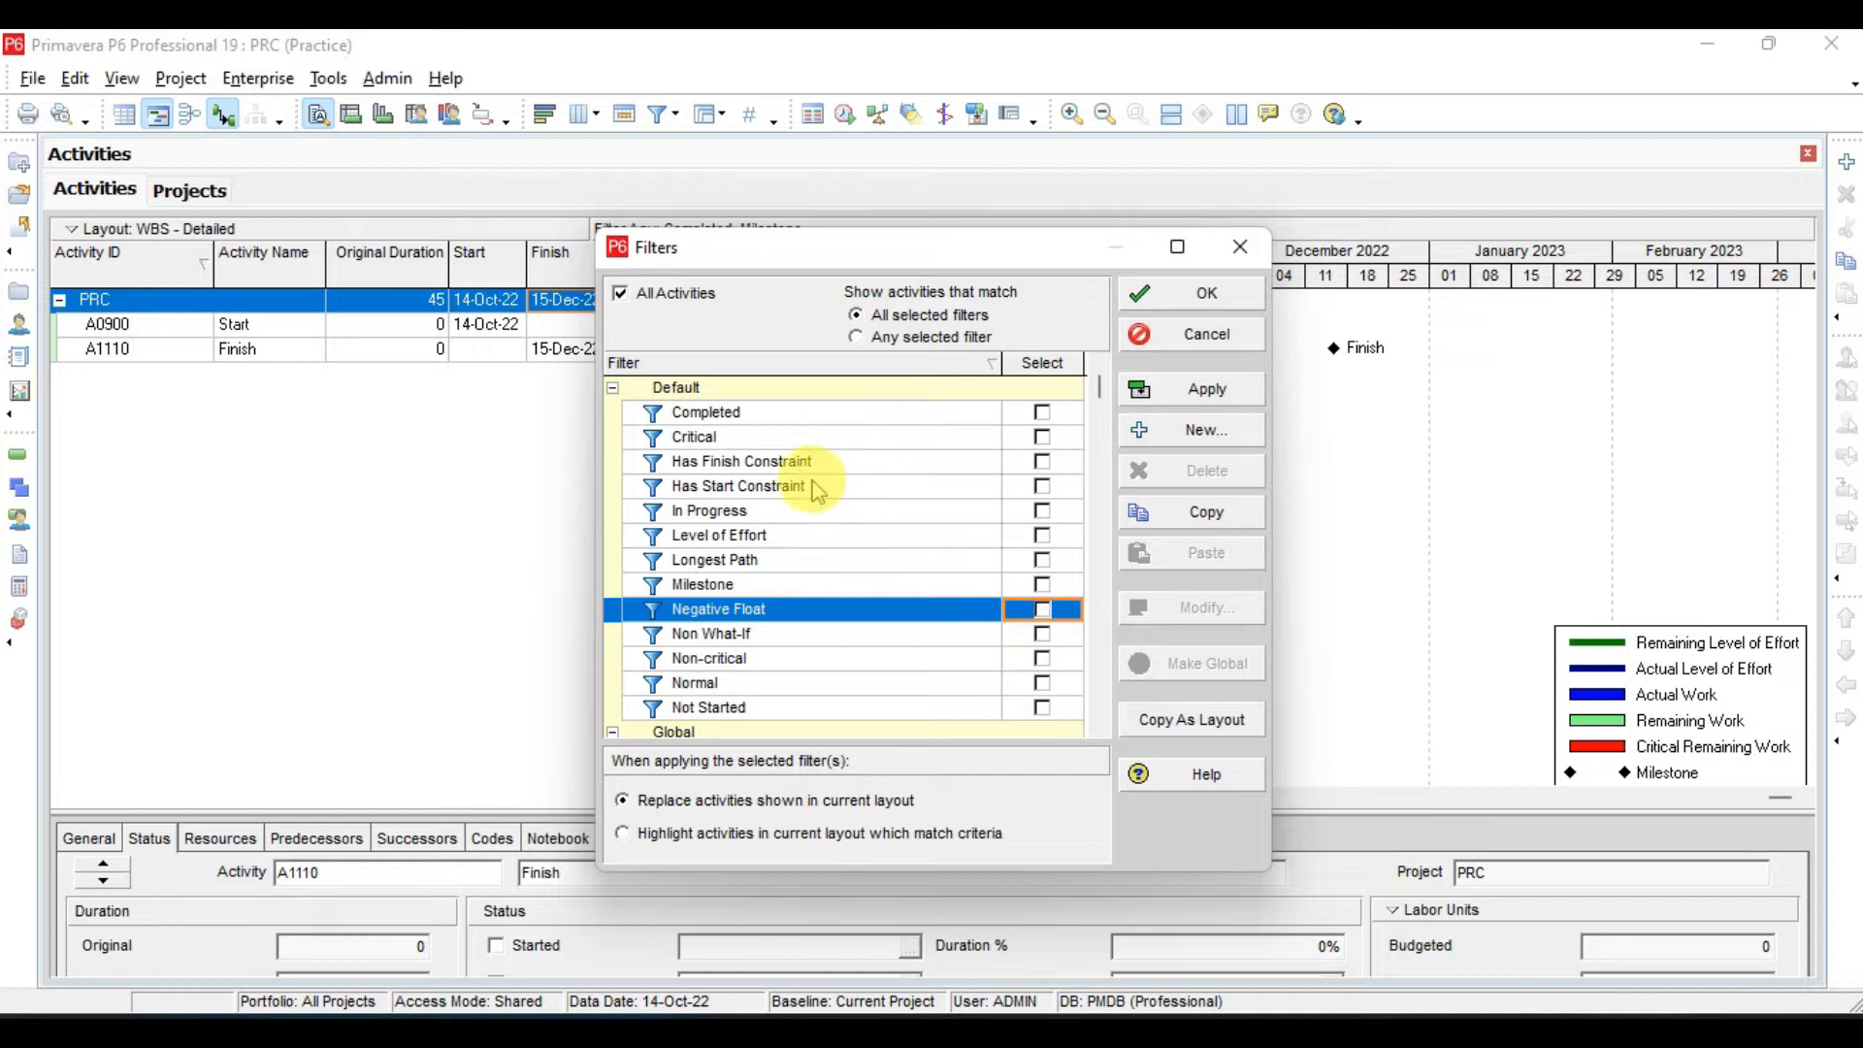
- Select the Critical and Milestone filters together and apply them with all-filter matching
{"action": "left_click", "coordinate": [723, 437]}
{"action": "left_click", "coordinate": [1042, 437]}
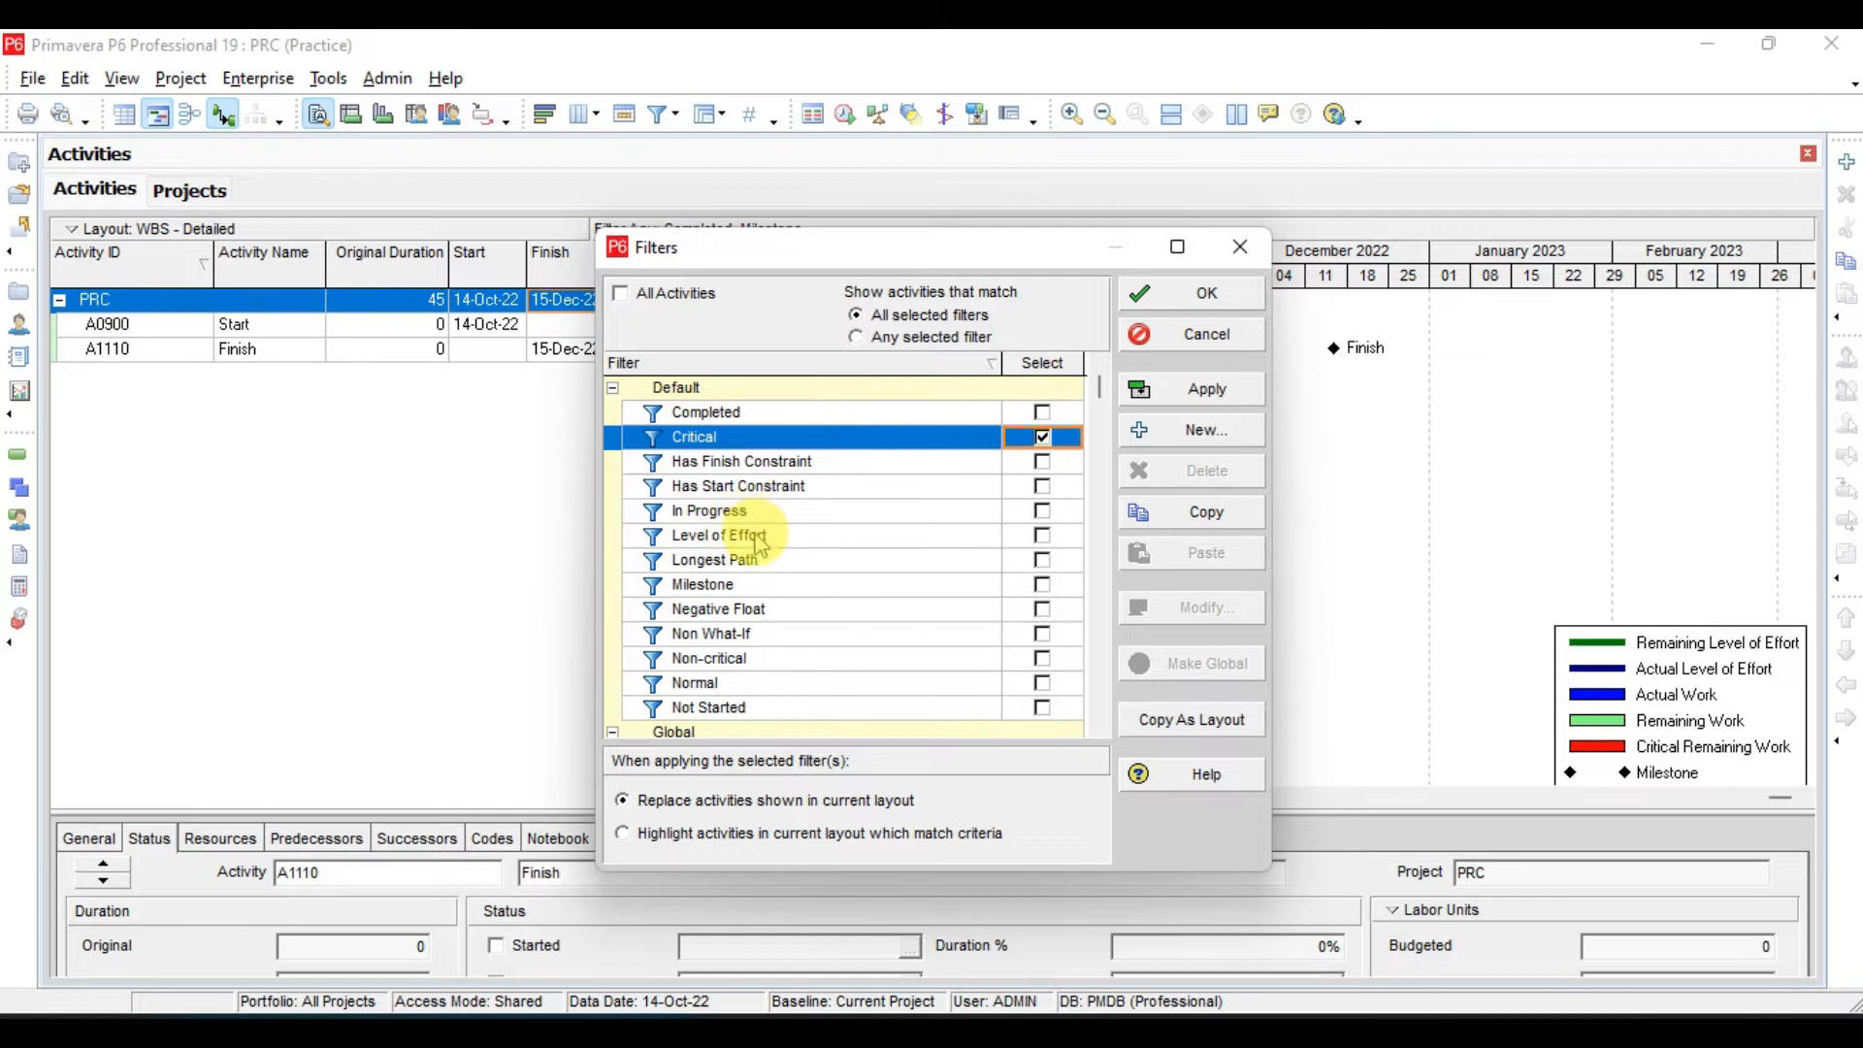
{"action": "left_click", "coordinate": [742, 585]}
{"action": "left_click", "coordinate": [1042, 585]}
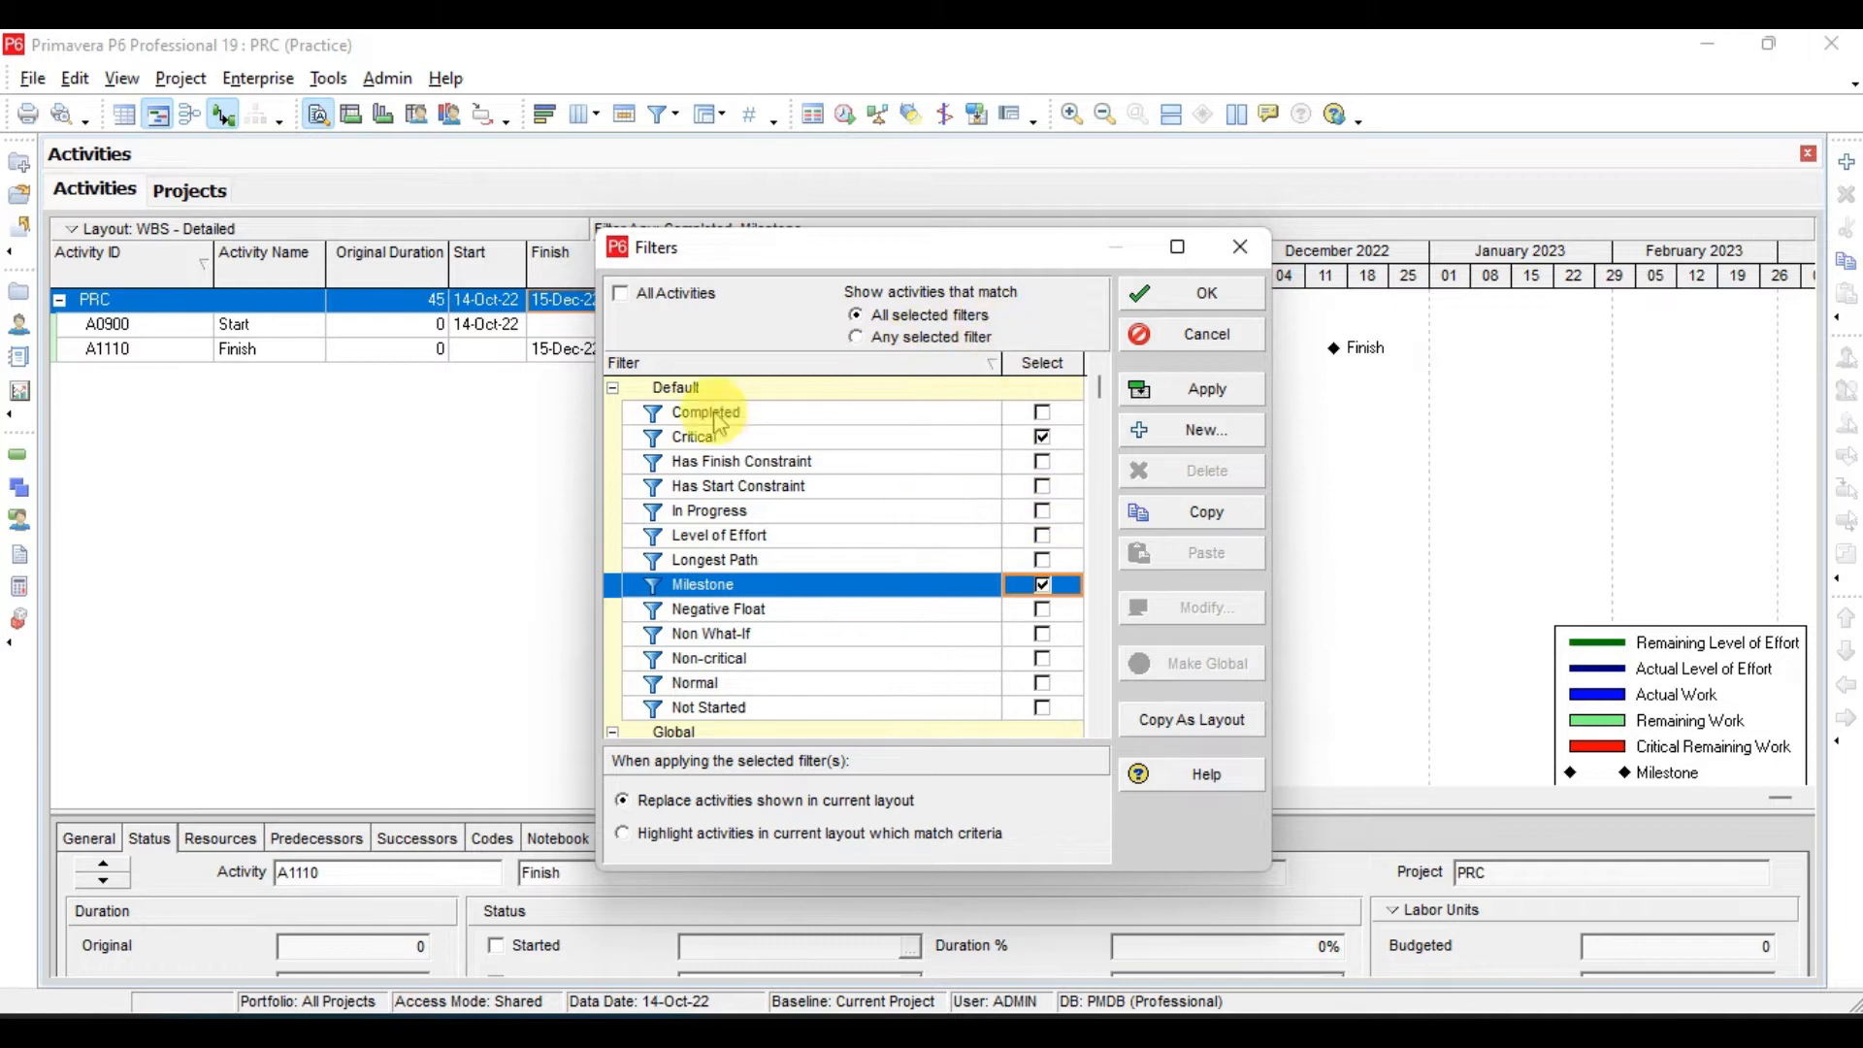
{"action": "left_click", "coordinate": [1211, 393]}
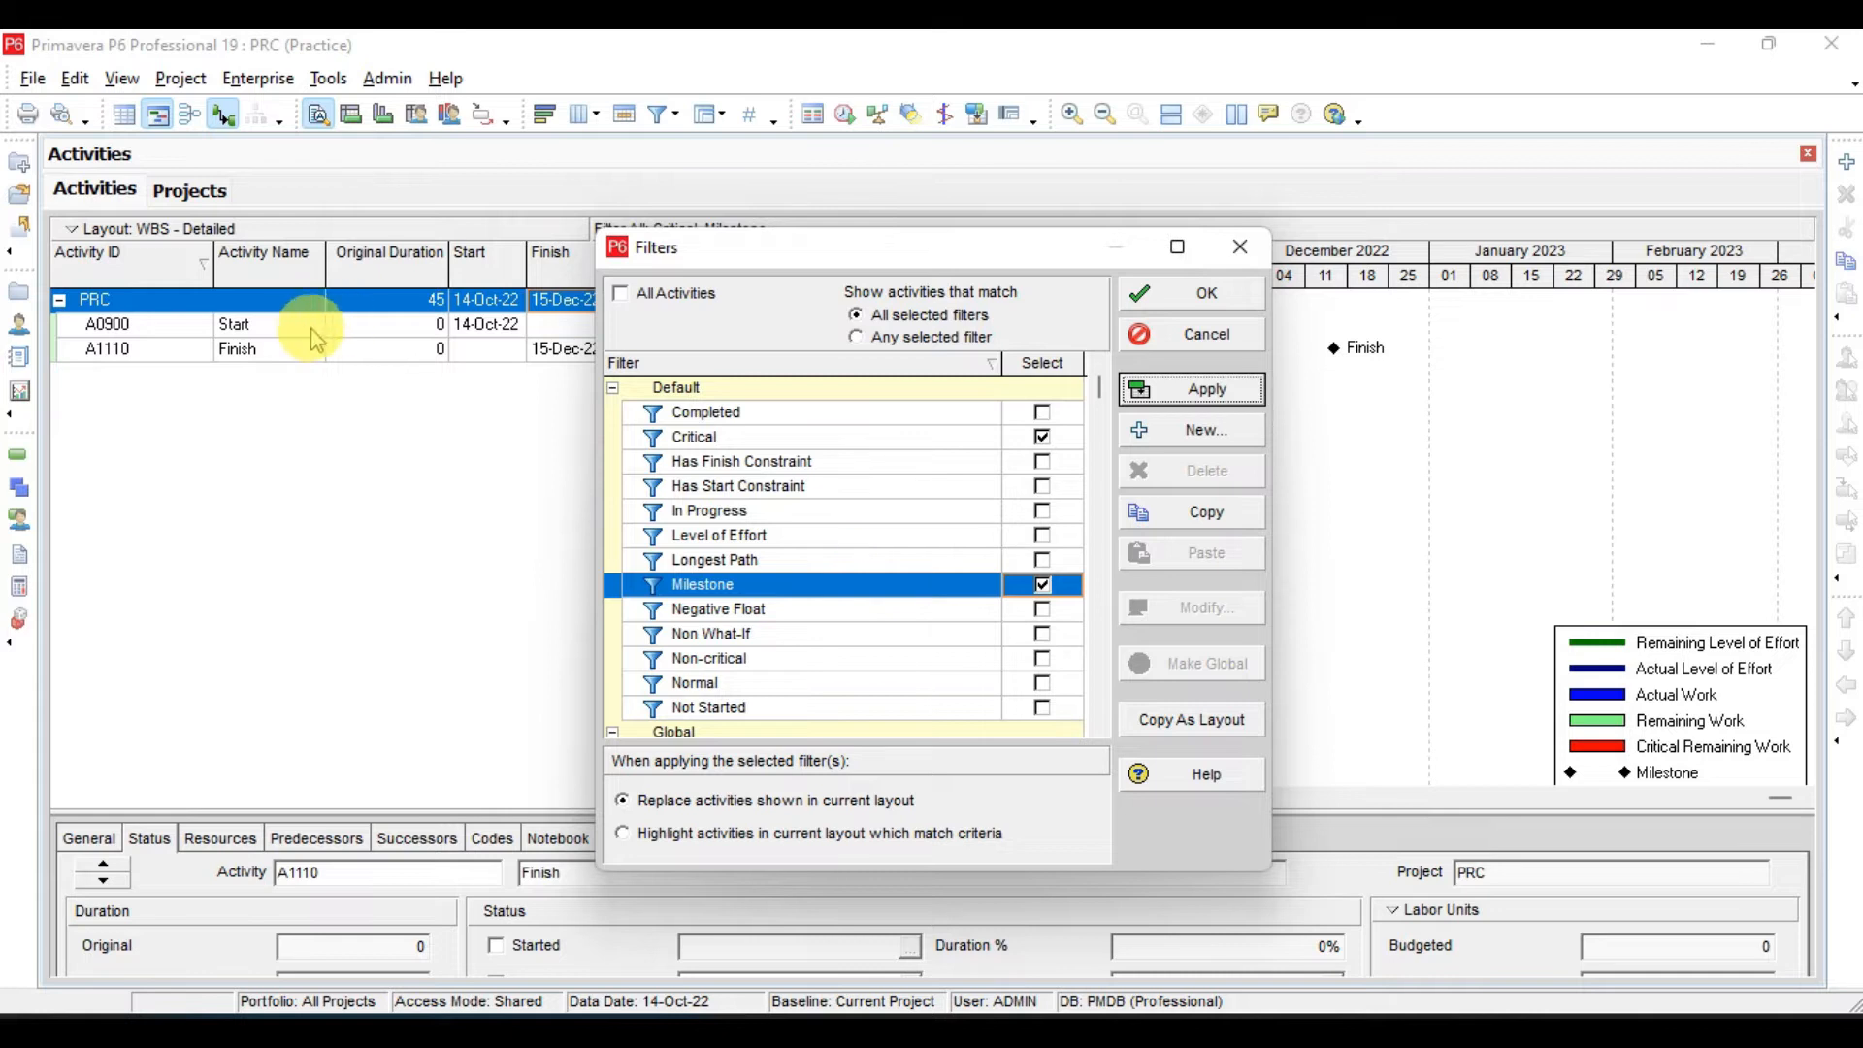
- Uncover the activity table behind the Filters dialog, remove the Milestone filter and apply Critical alone
{"action": "left_click_drag", "start_coordinate": [827, 260], "coordinate": [684, 455]}
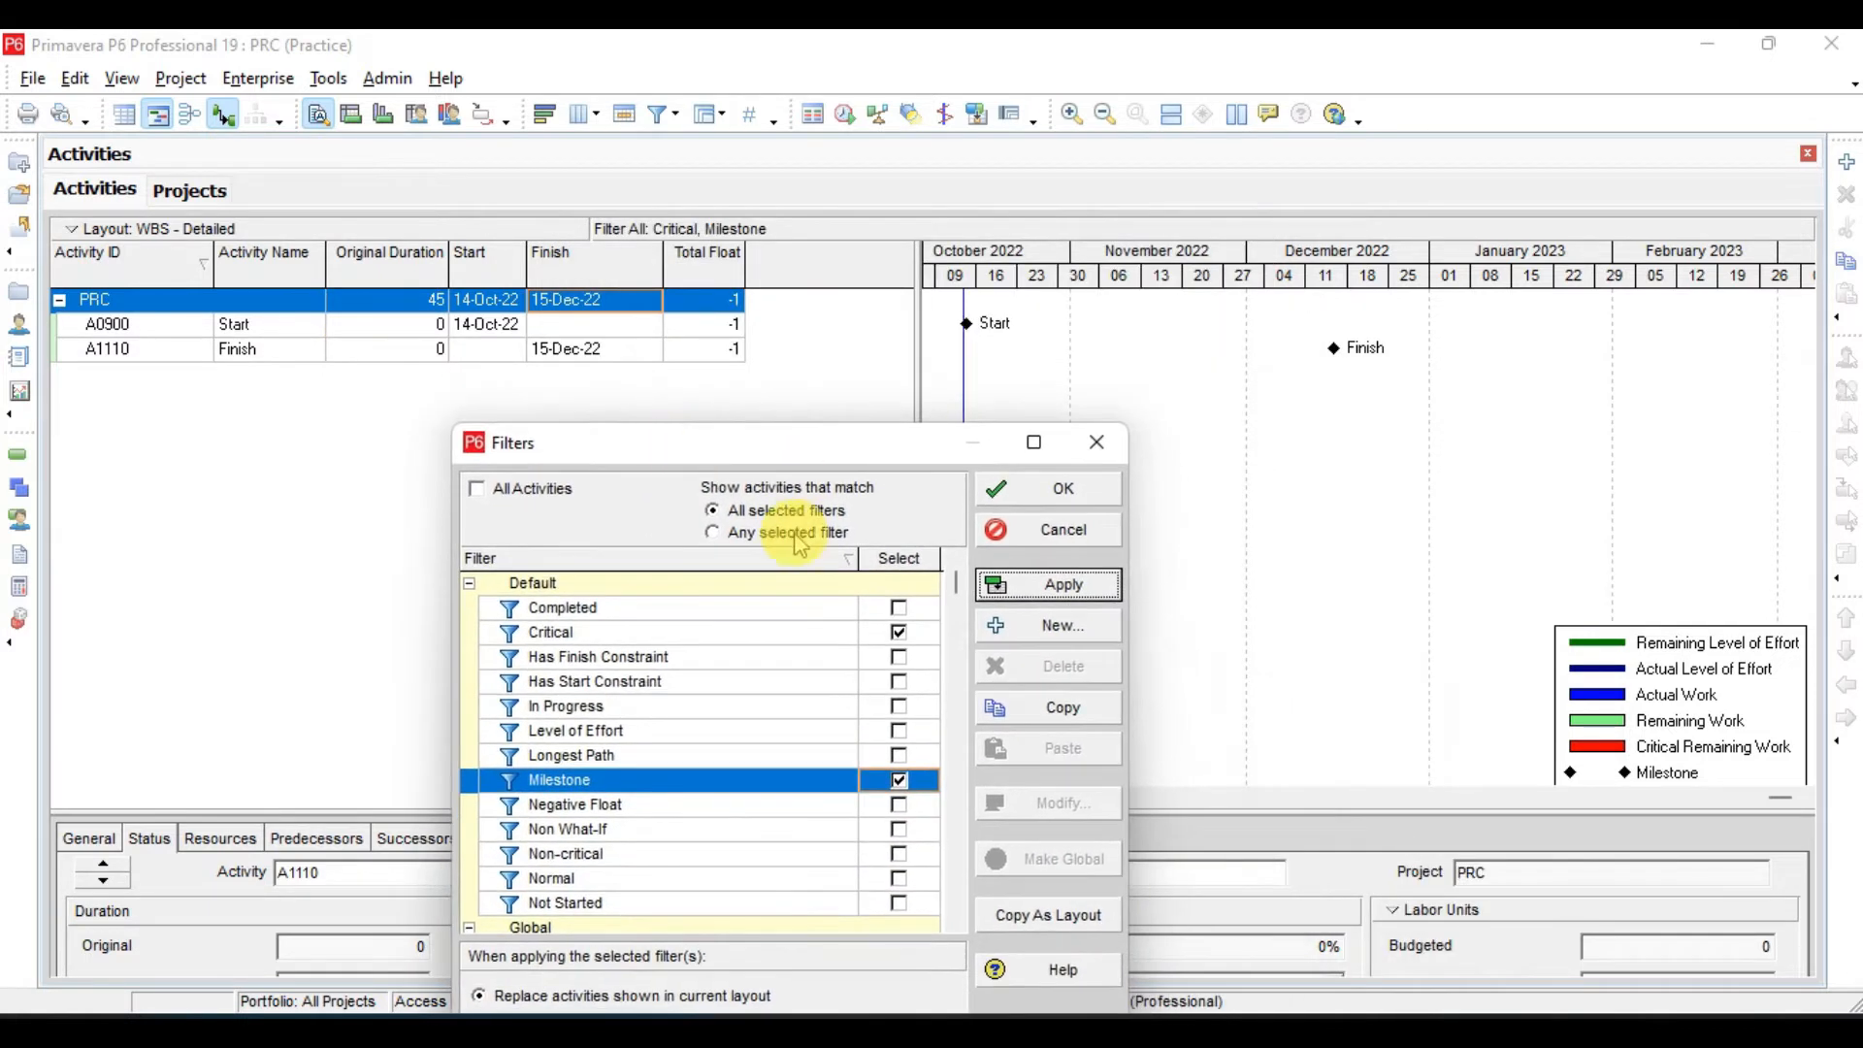
{"action": "left_click", "coordinate": [901, 789]}
{"action": "left_click", "coordinate": [1086, 585]}
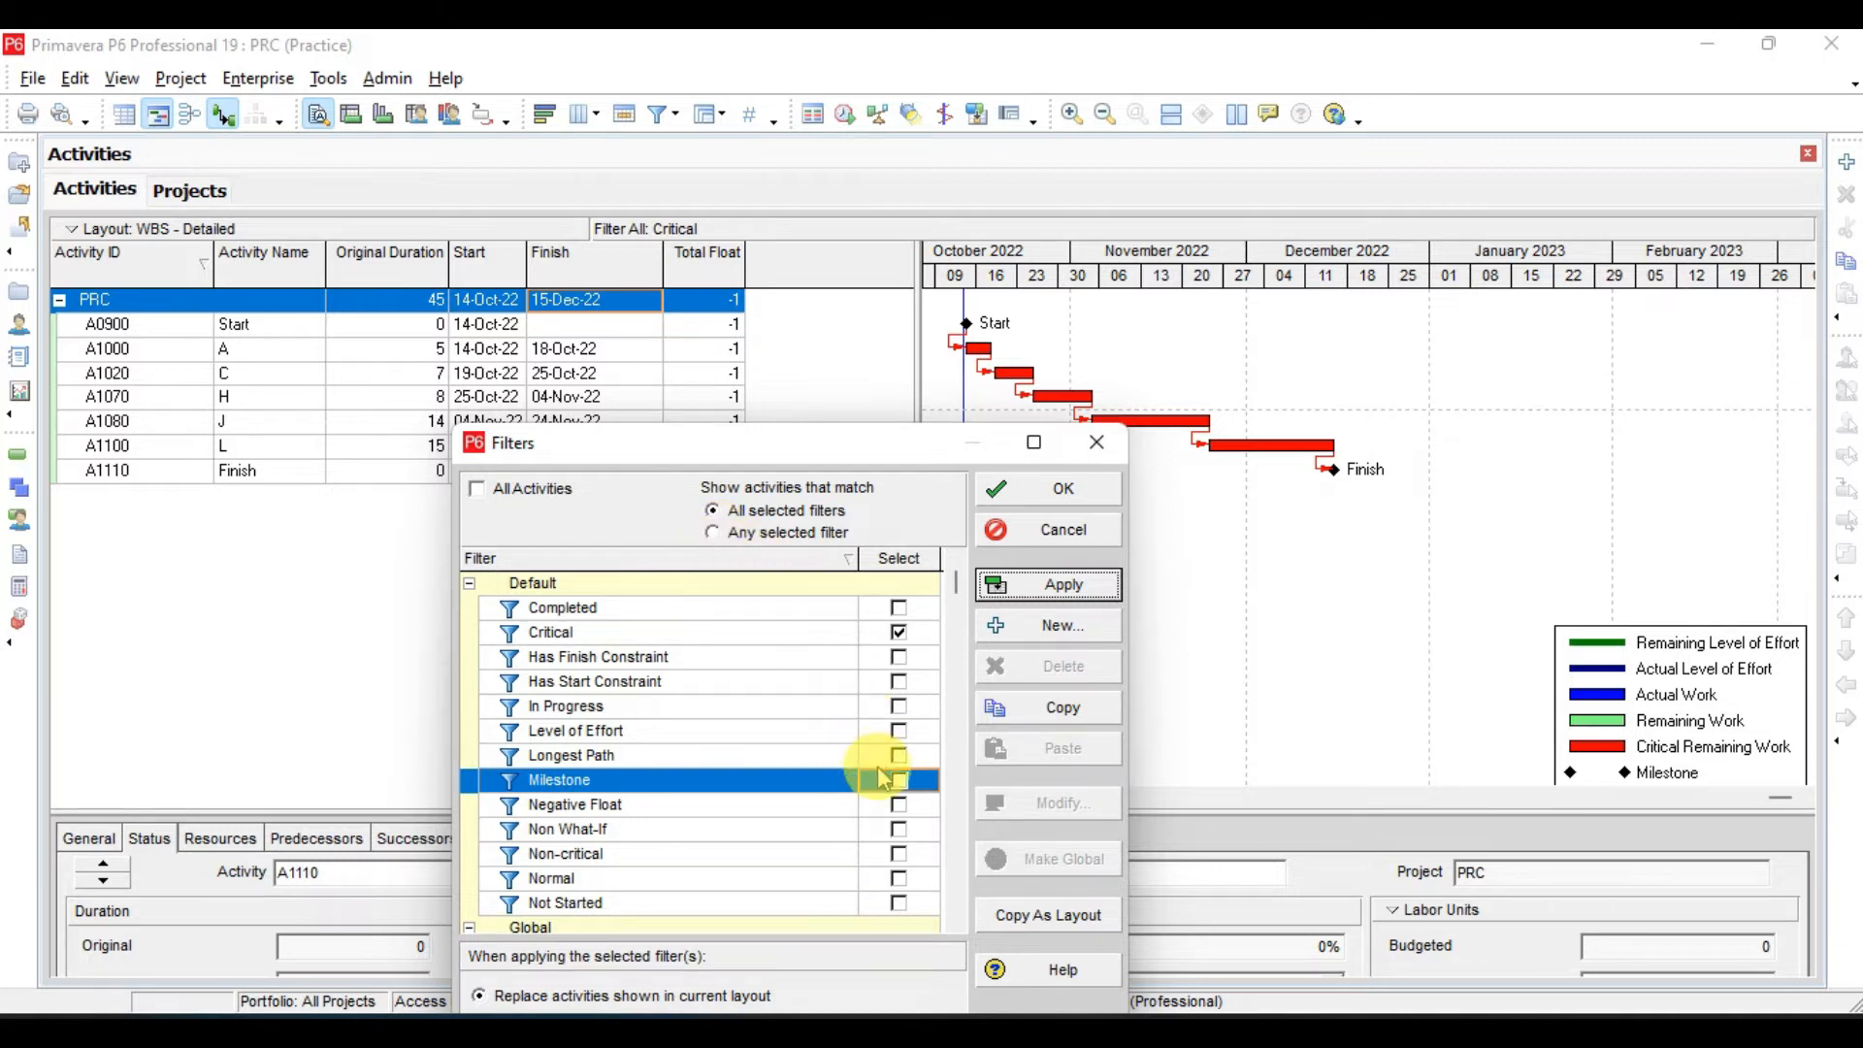
- Switch the matching to any selected filter, add the In Progress filter to Critical and apply
{"action": "left_click", "coordinate": [748, 534]}
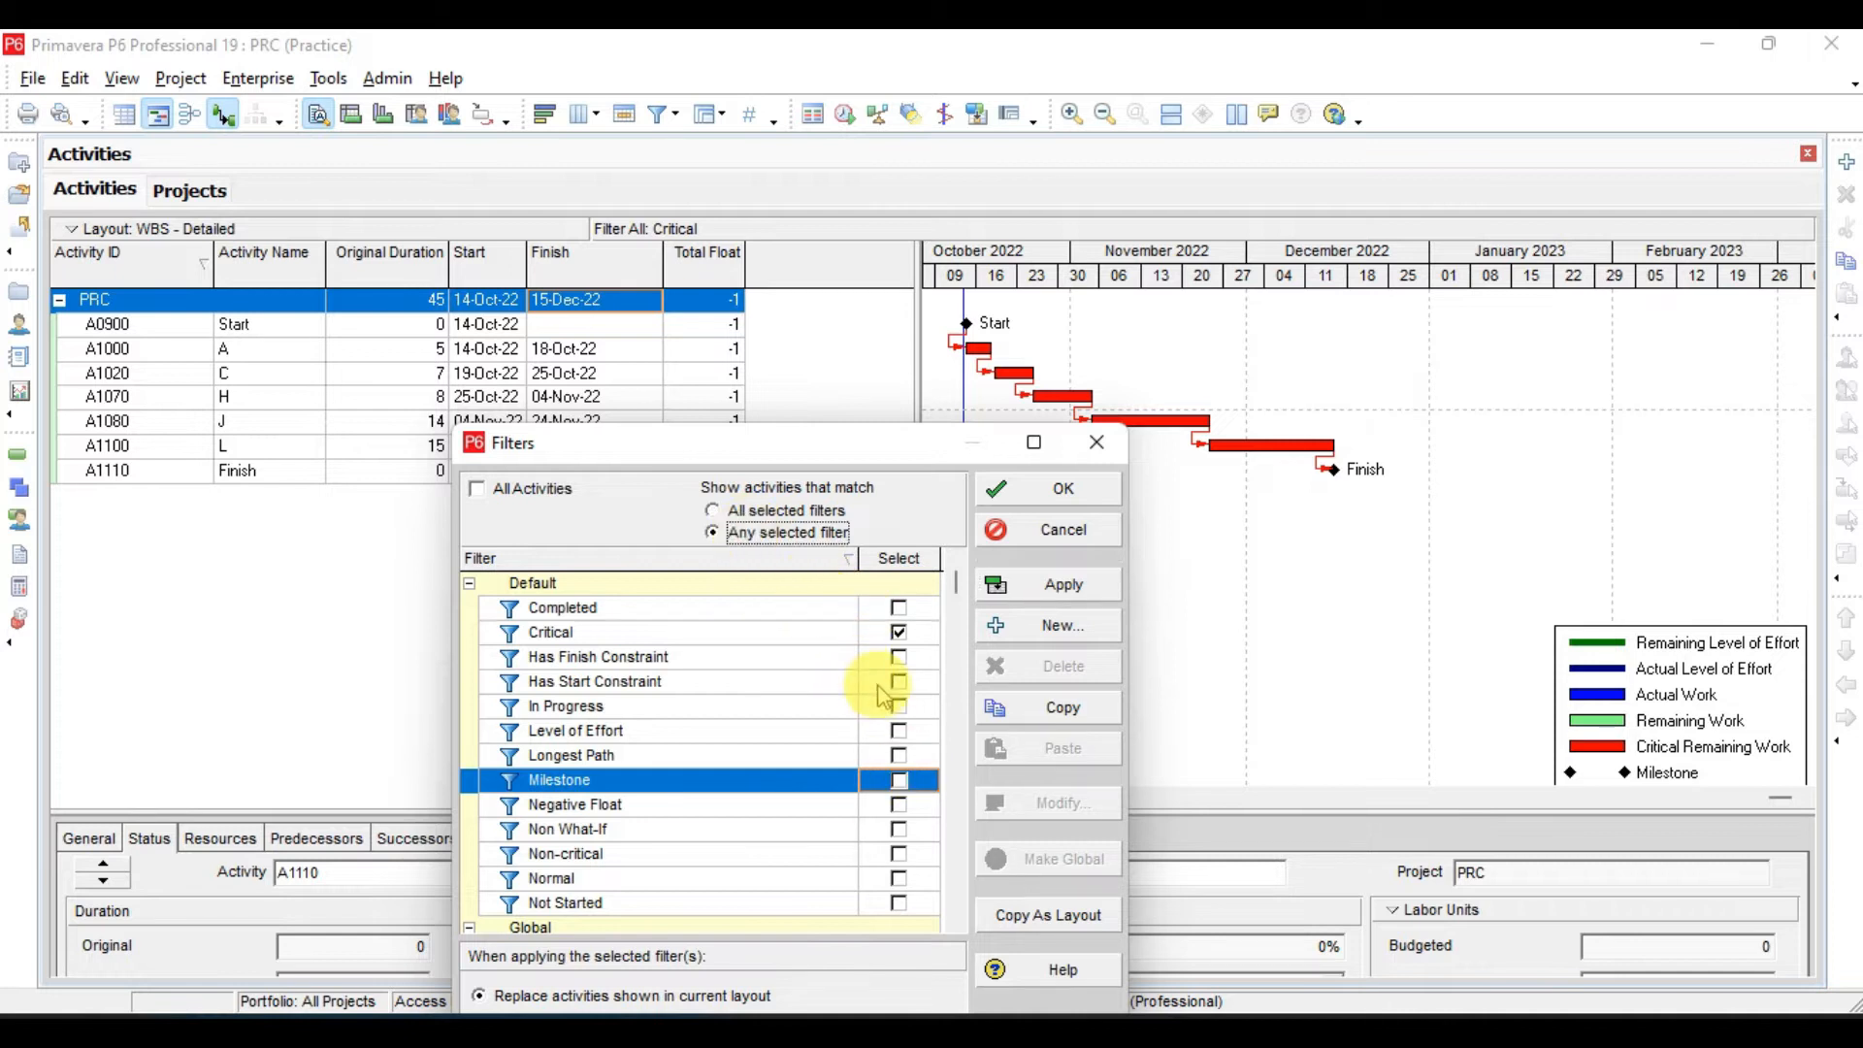
{"action": "left_click", "coordinate": [897, 709]}
{"action": "left_click", "coordinate": [1061, 585]}
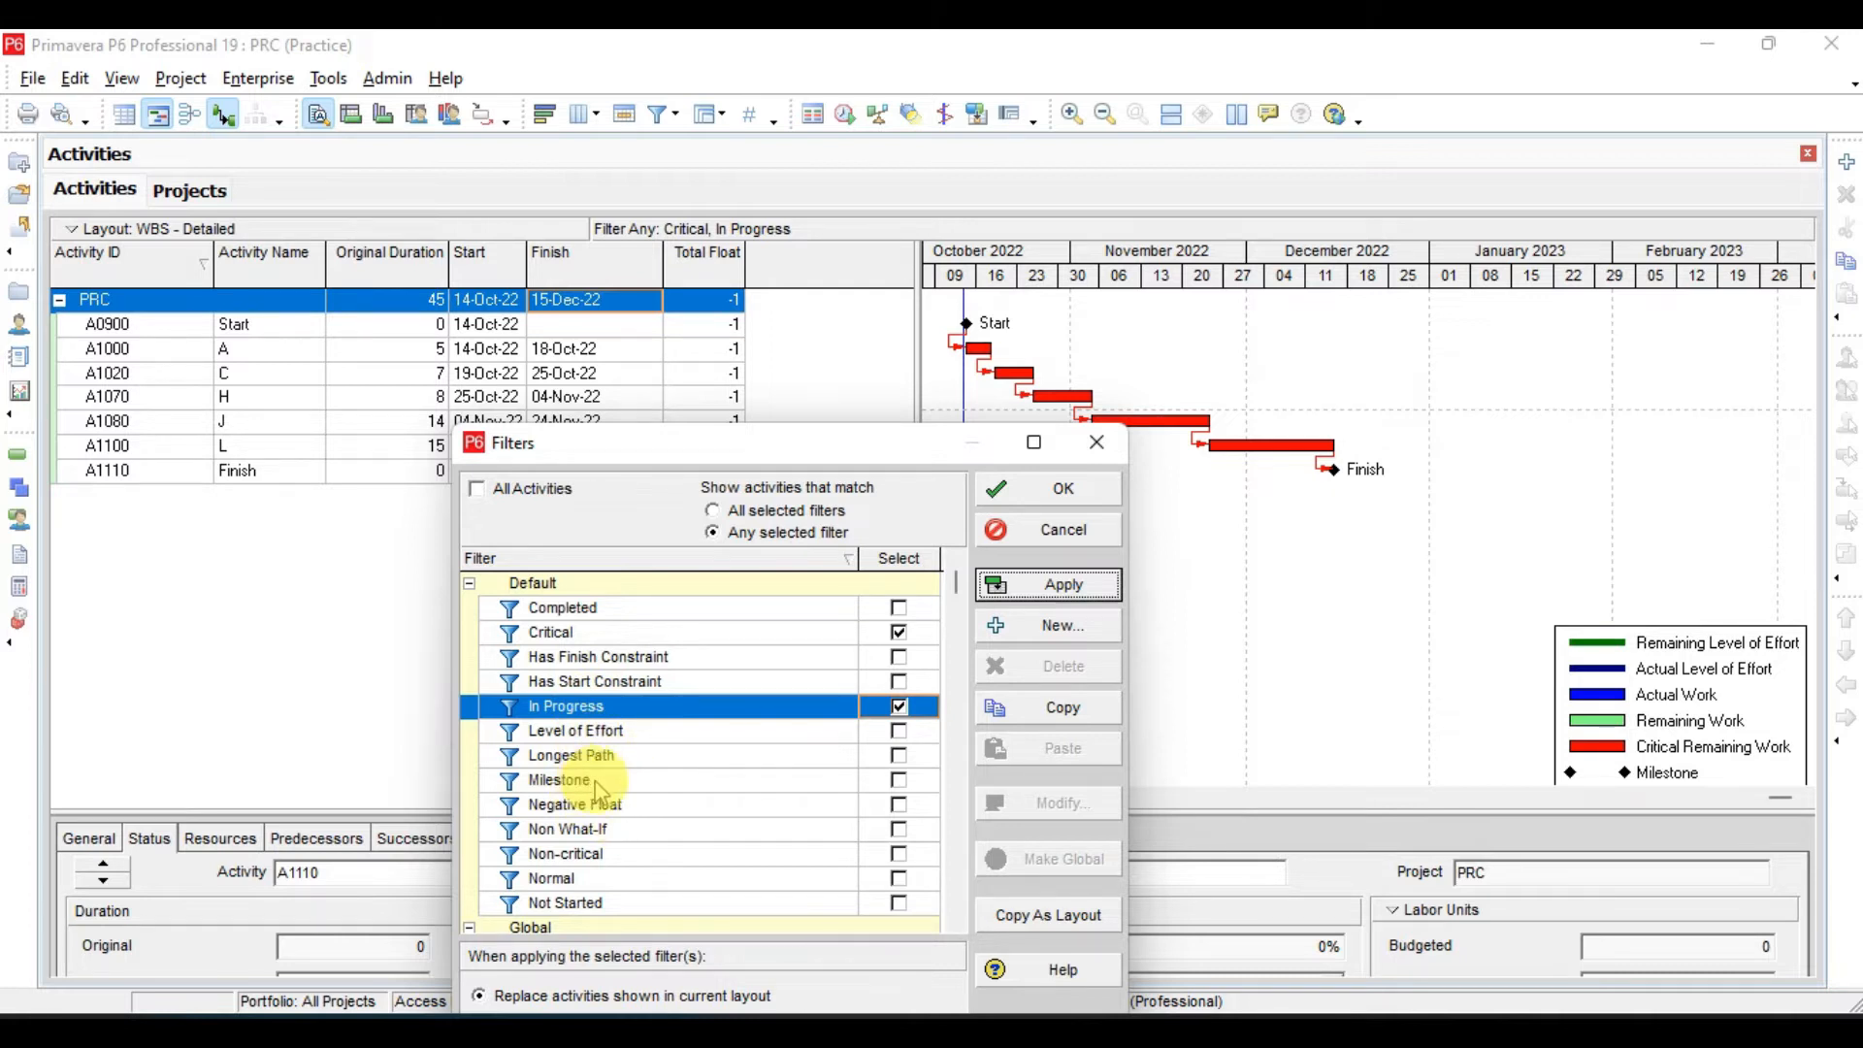
- Replace the In Progress filter with Non-critical and apply it together with Critical
{"action": "left_click", "coordinate": [594, 856]}
{"action": "left_click", "coordinate": [900, 854]}
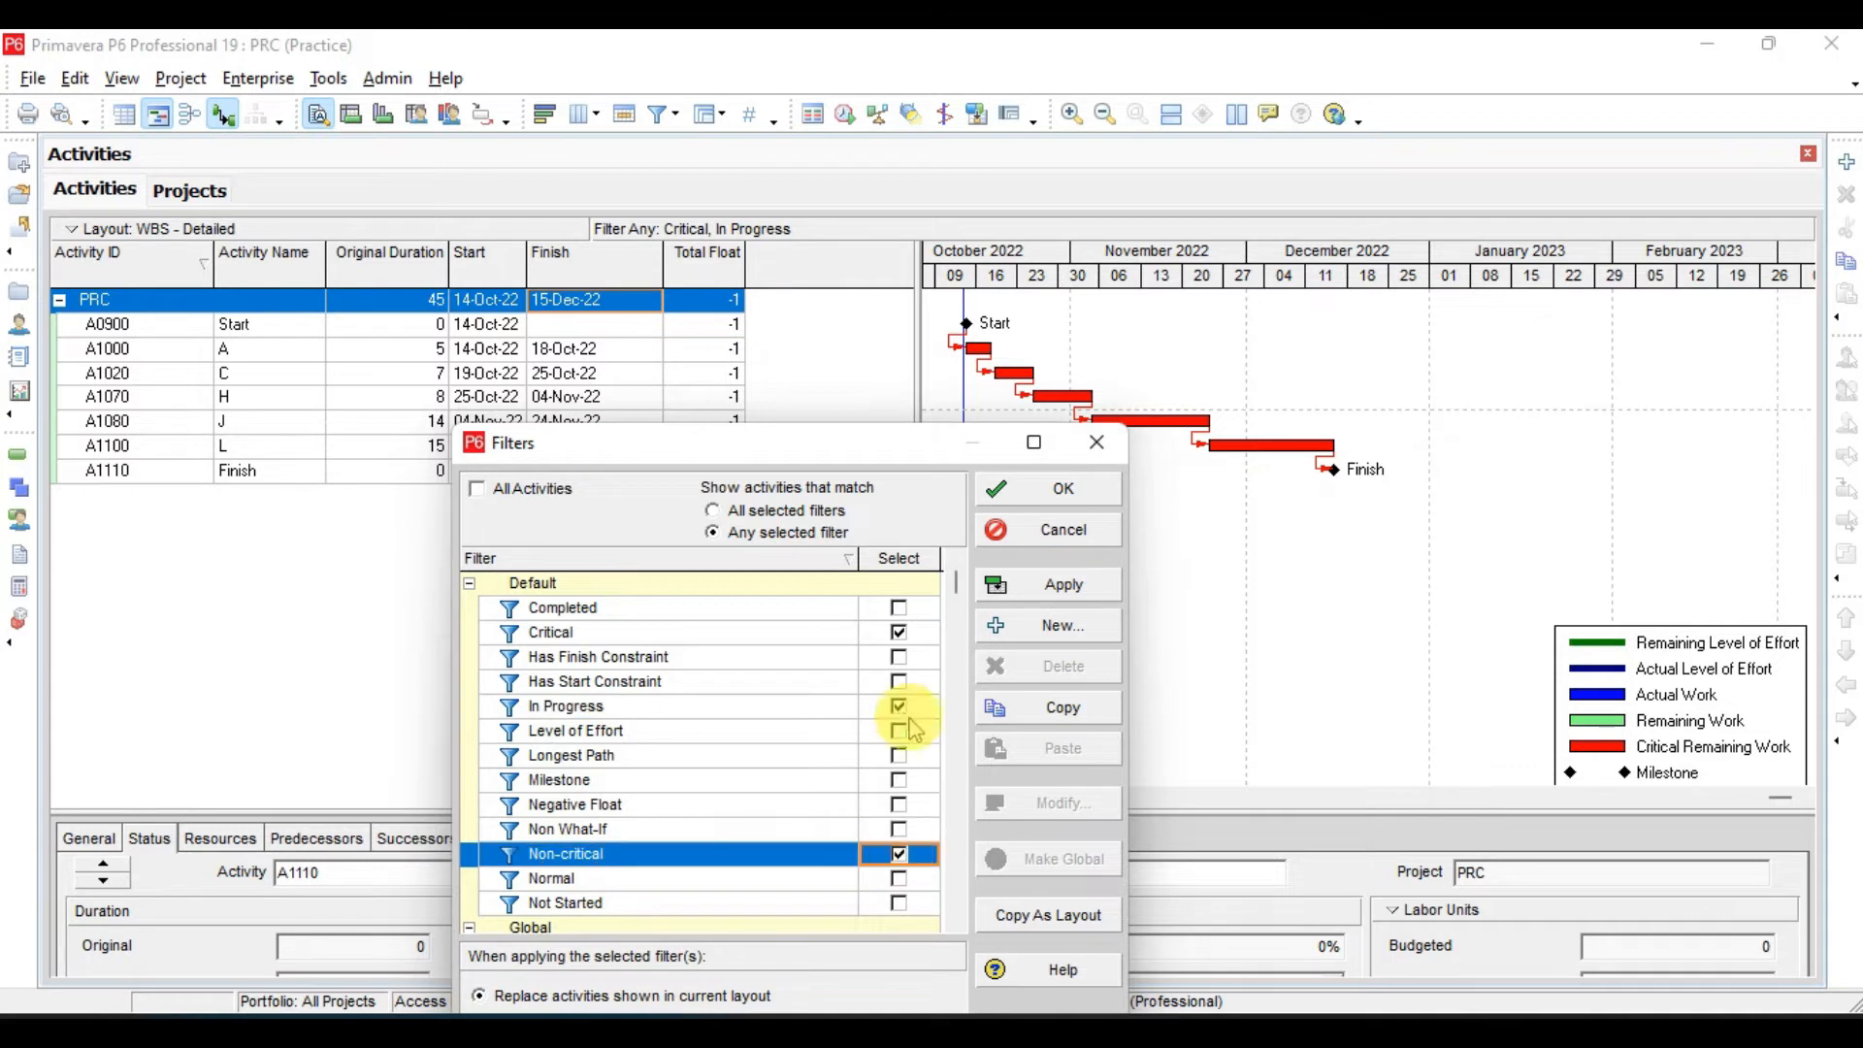
{"action": "left_click", "coordinate": [900, 709]}
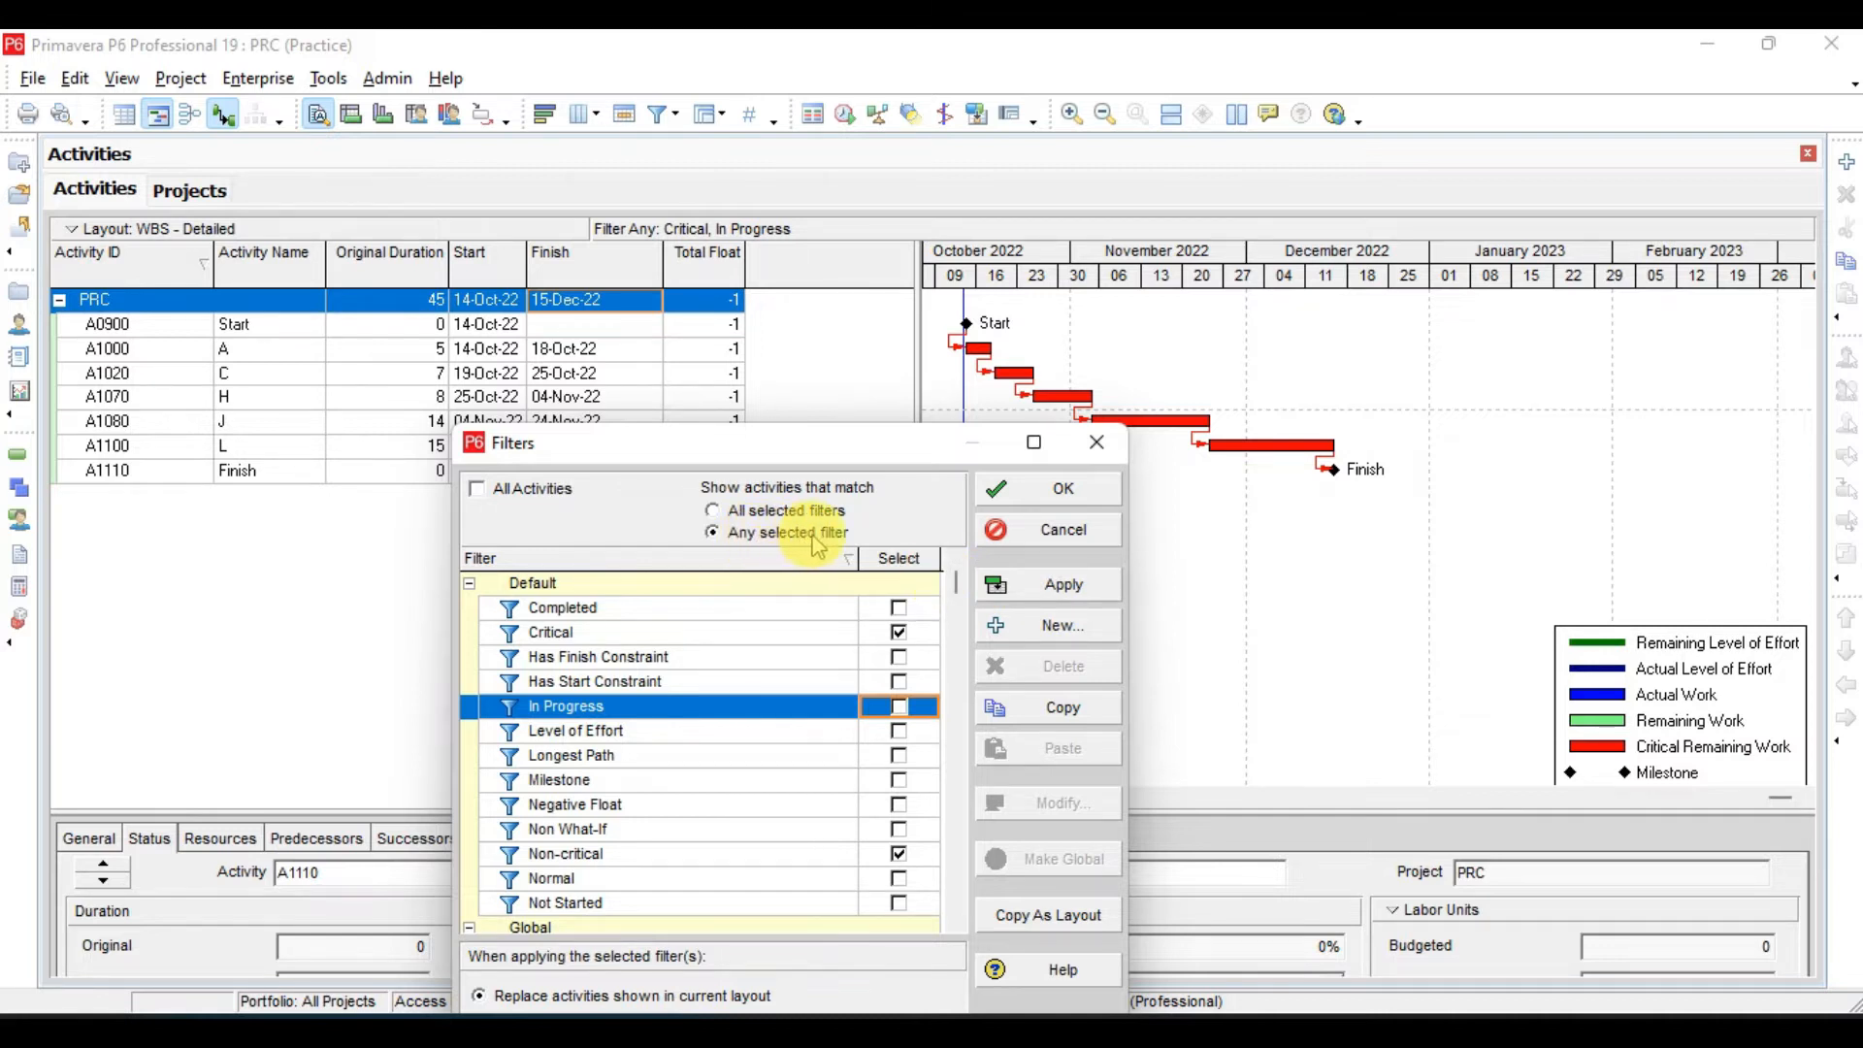
{"action": "left_click", "coordinate": [1051, 587]}
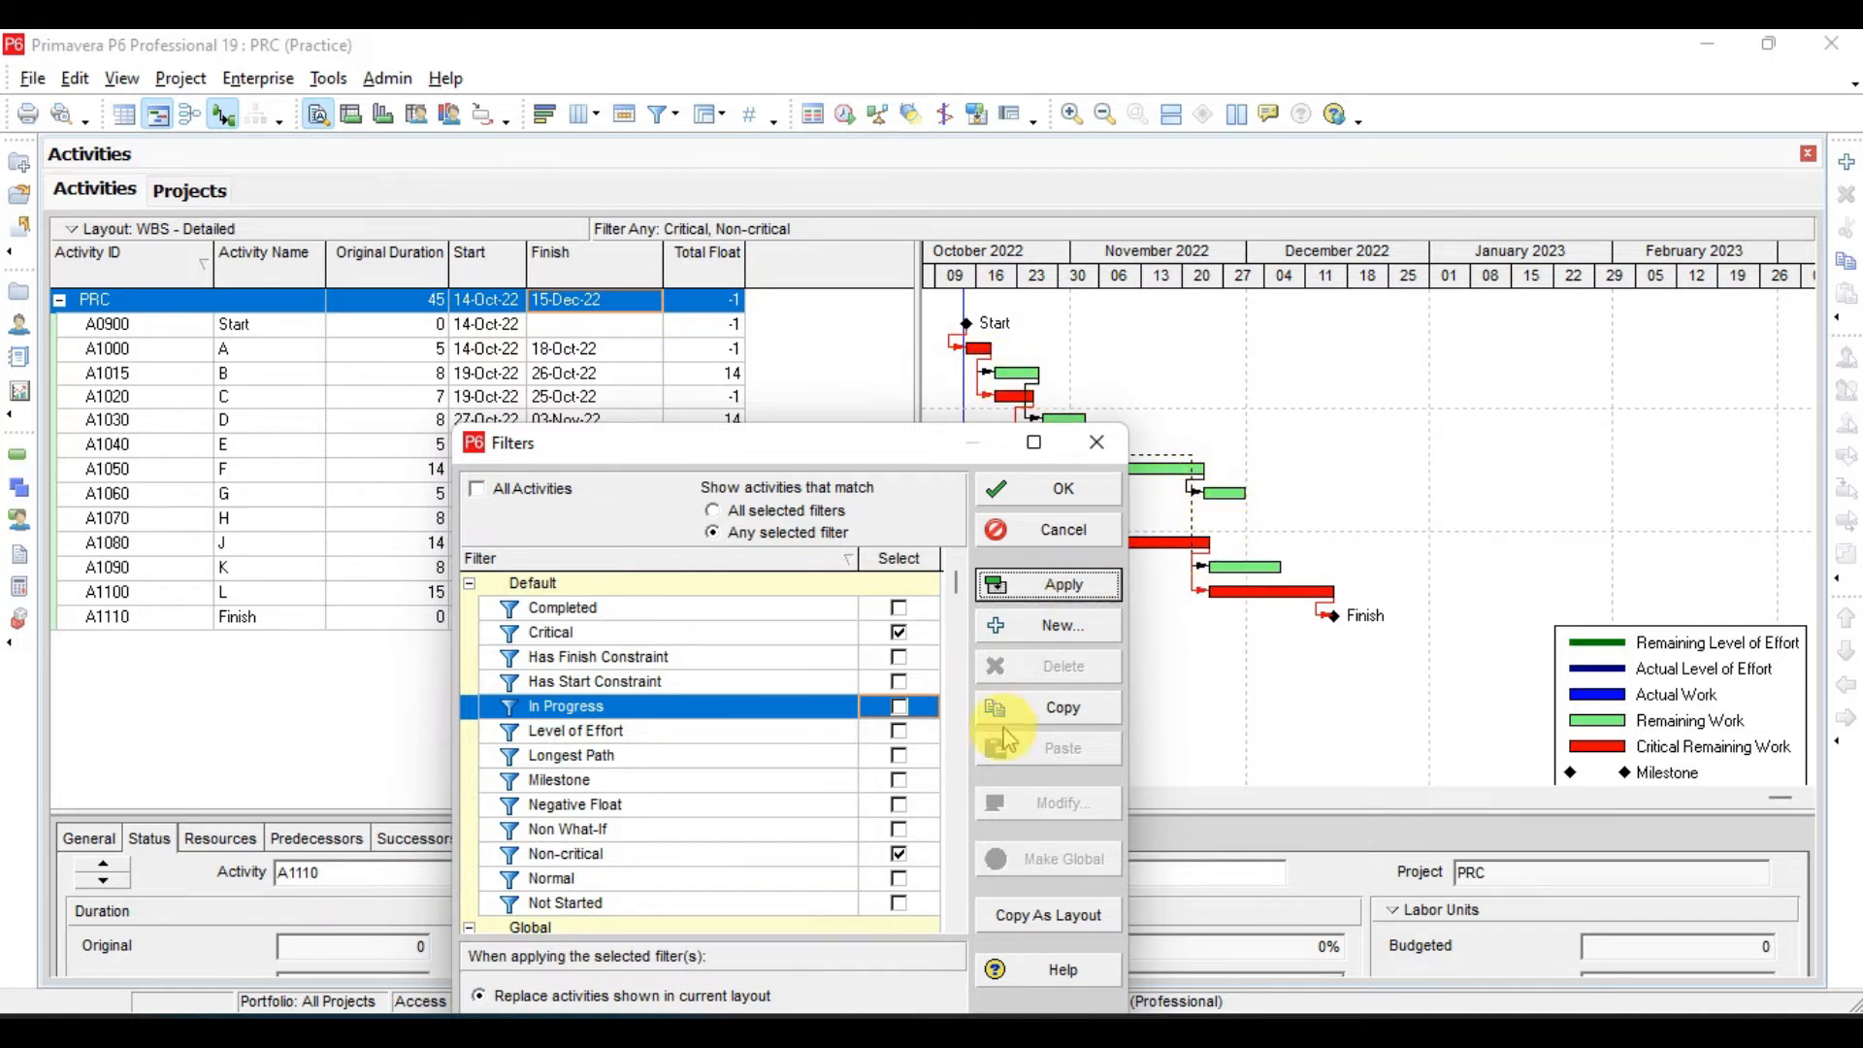
- Apply the Critical and Non-critical filters together with all-filter matching, and restore the display to All Activities
{"action": "left_click", "coordinate": [782, 514]}
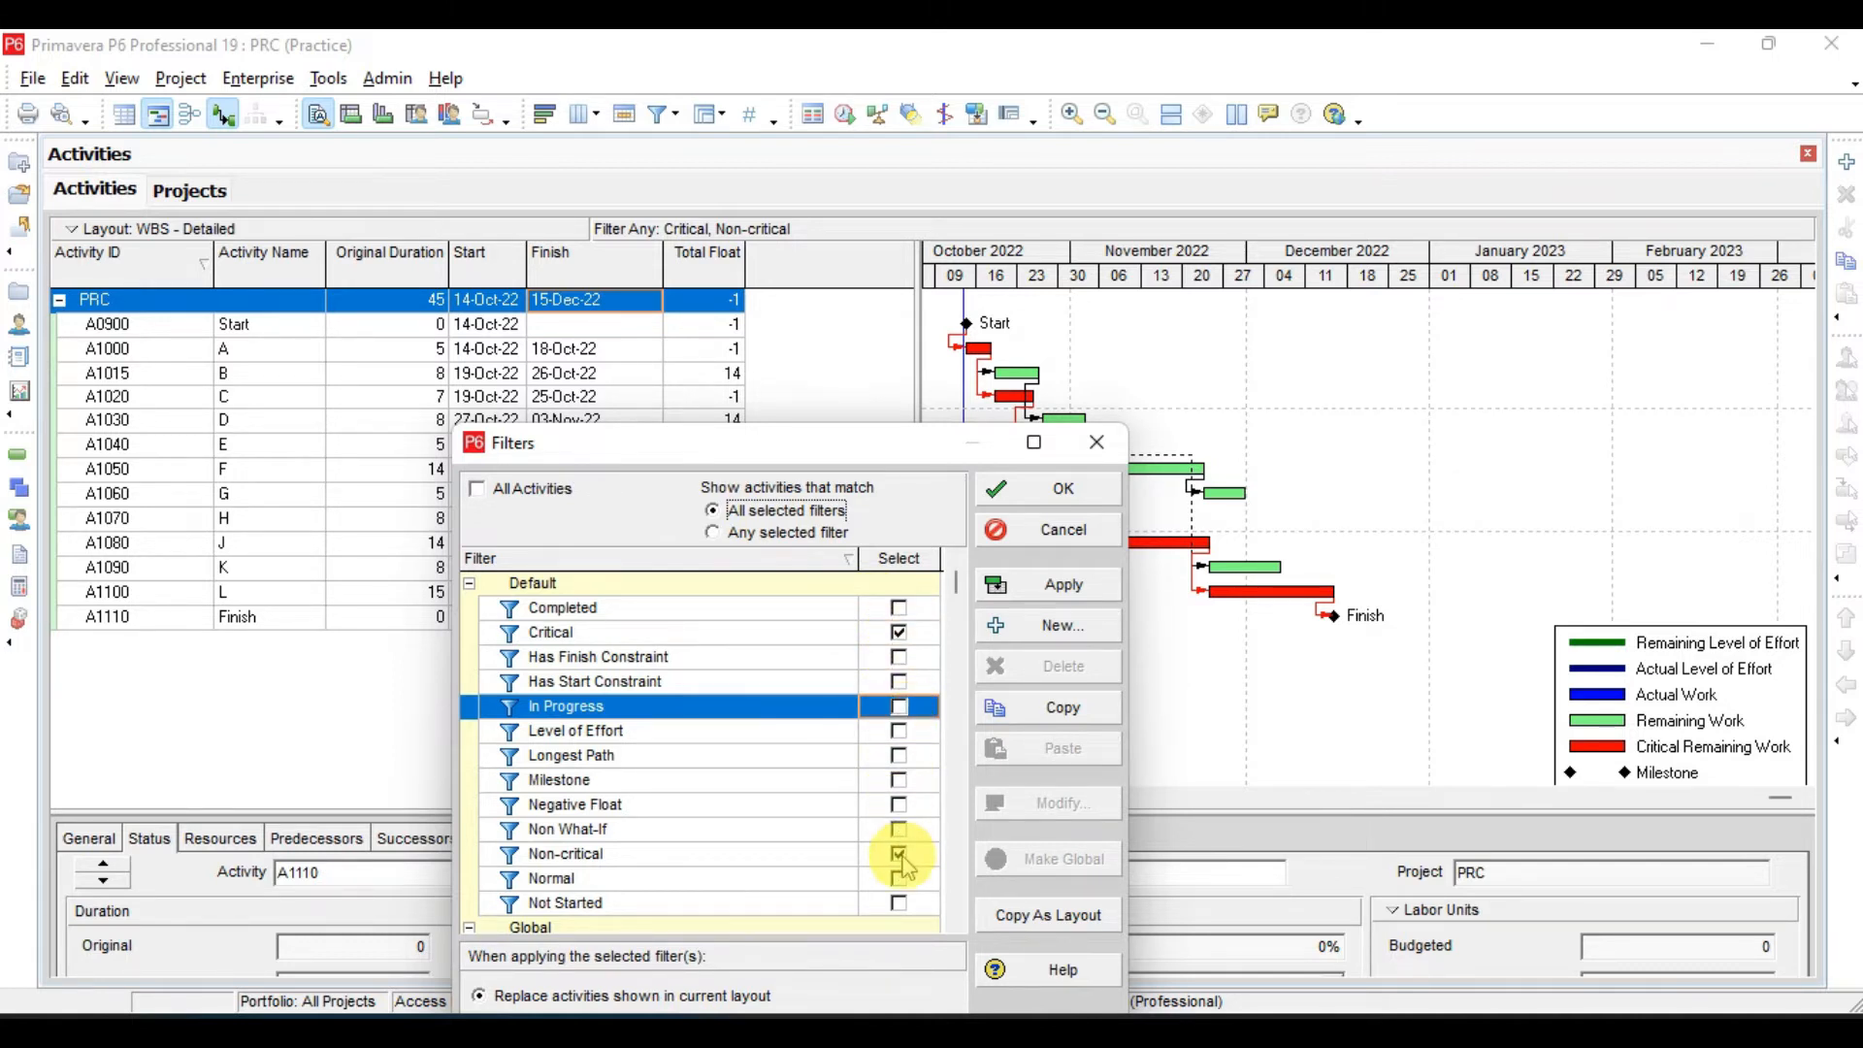
{"action": "left_click", "coordinate": [1029, 599]}
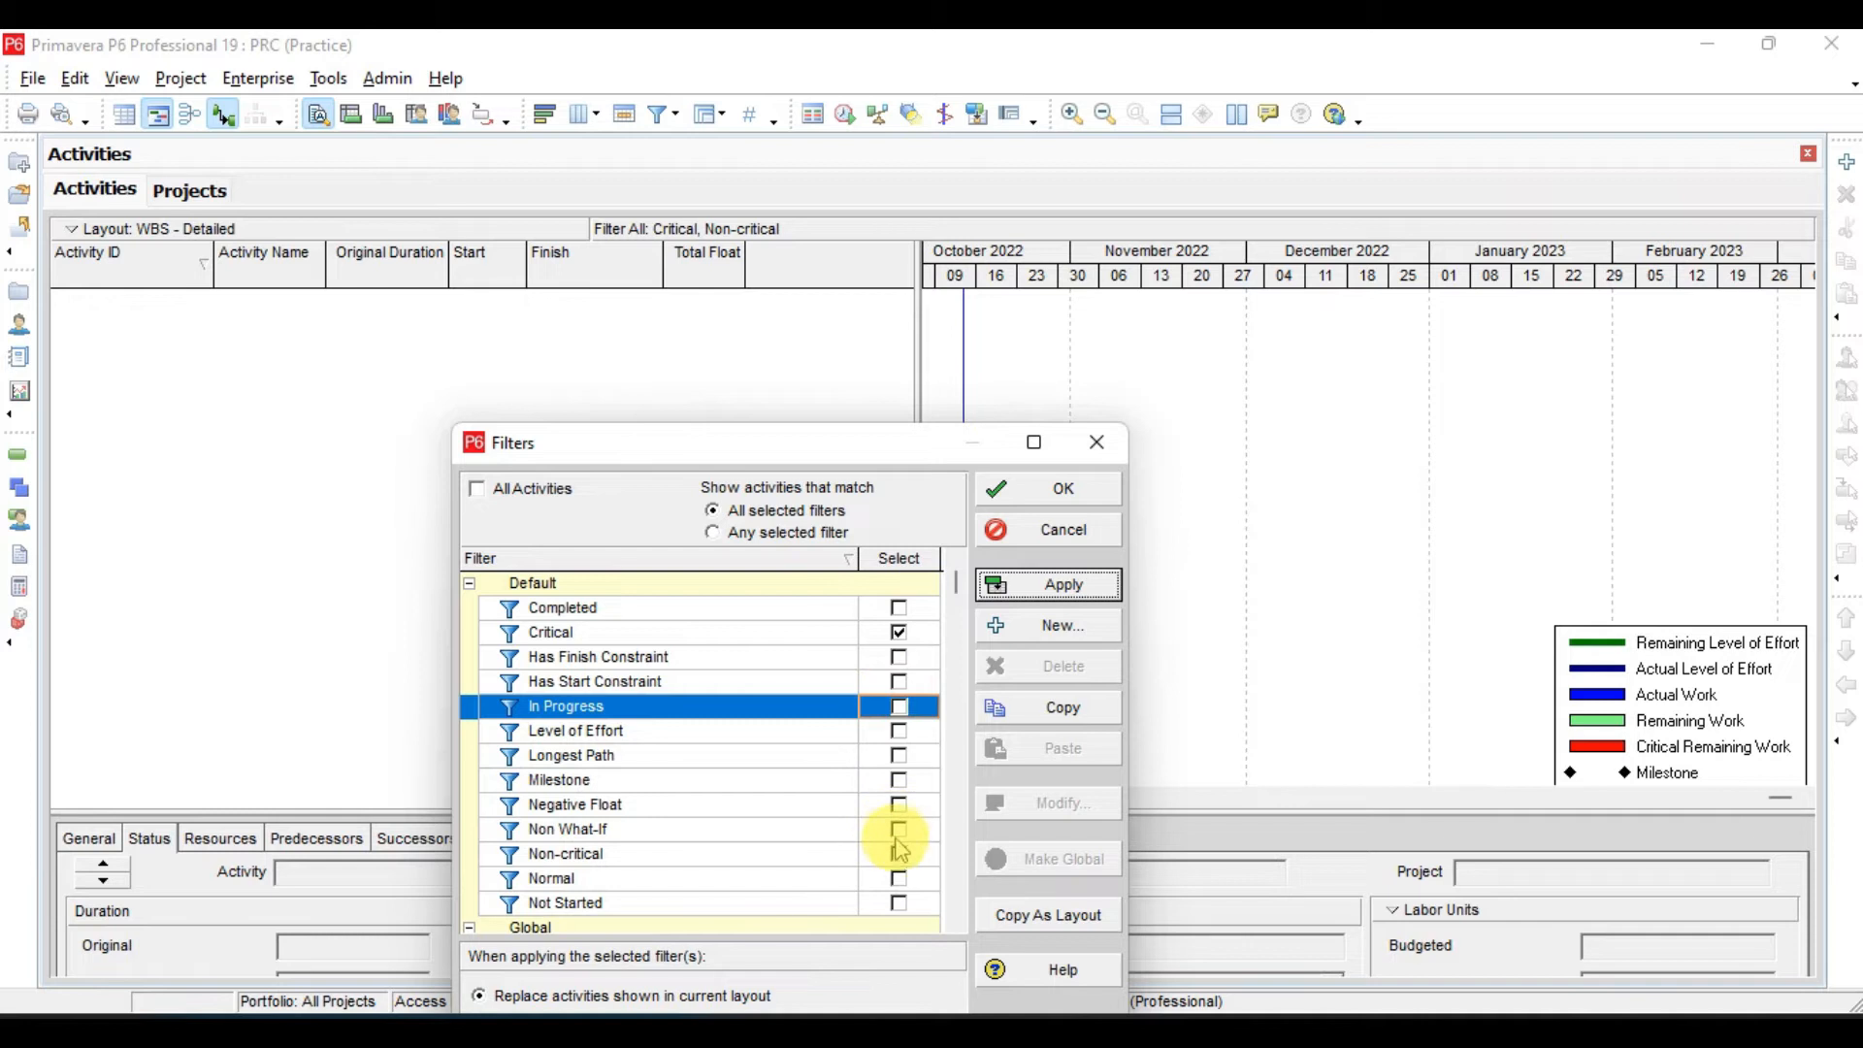
{"action": "left_click", "coordinate": [538, 493]}
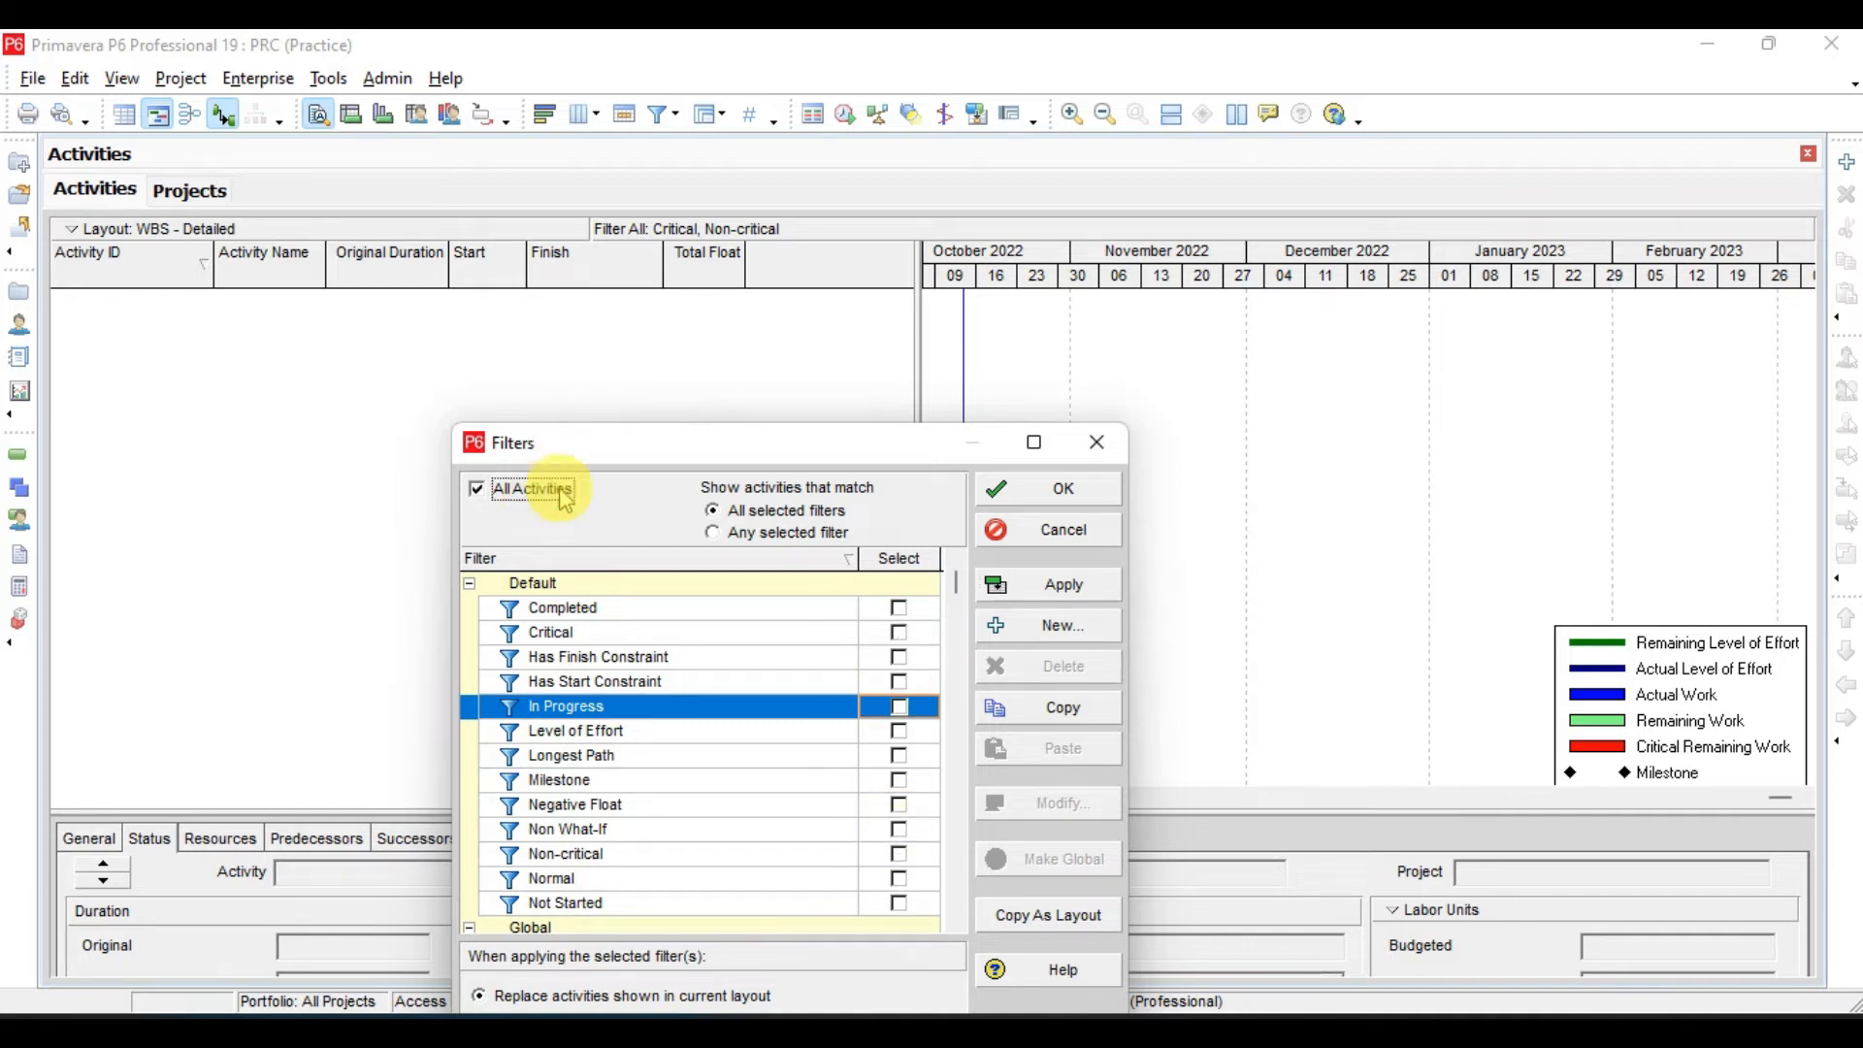
{"action": "left_click", "coordinate": [1056, 586]}
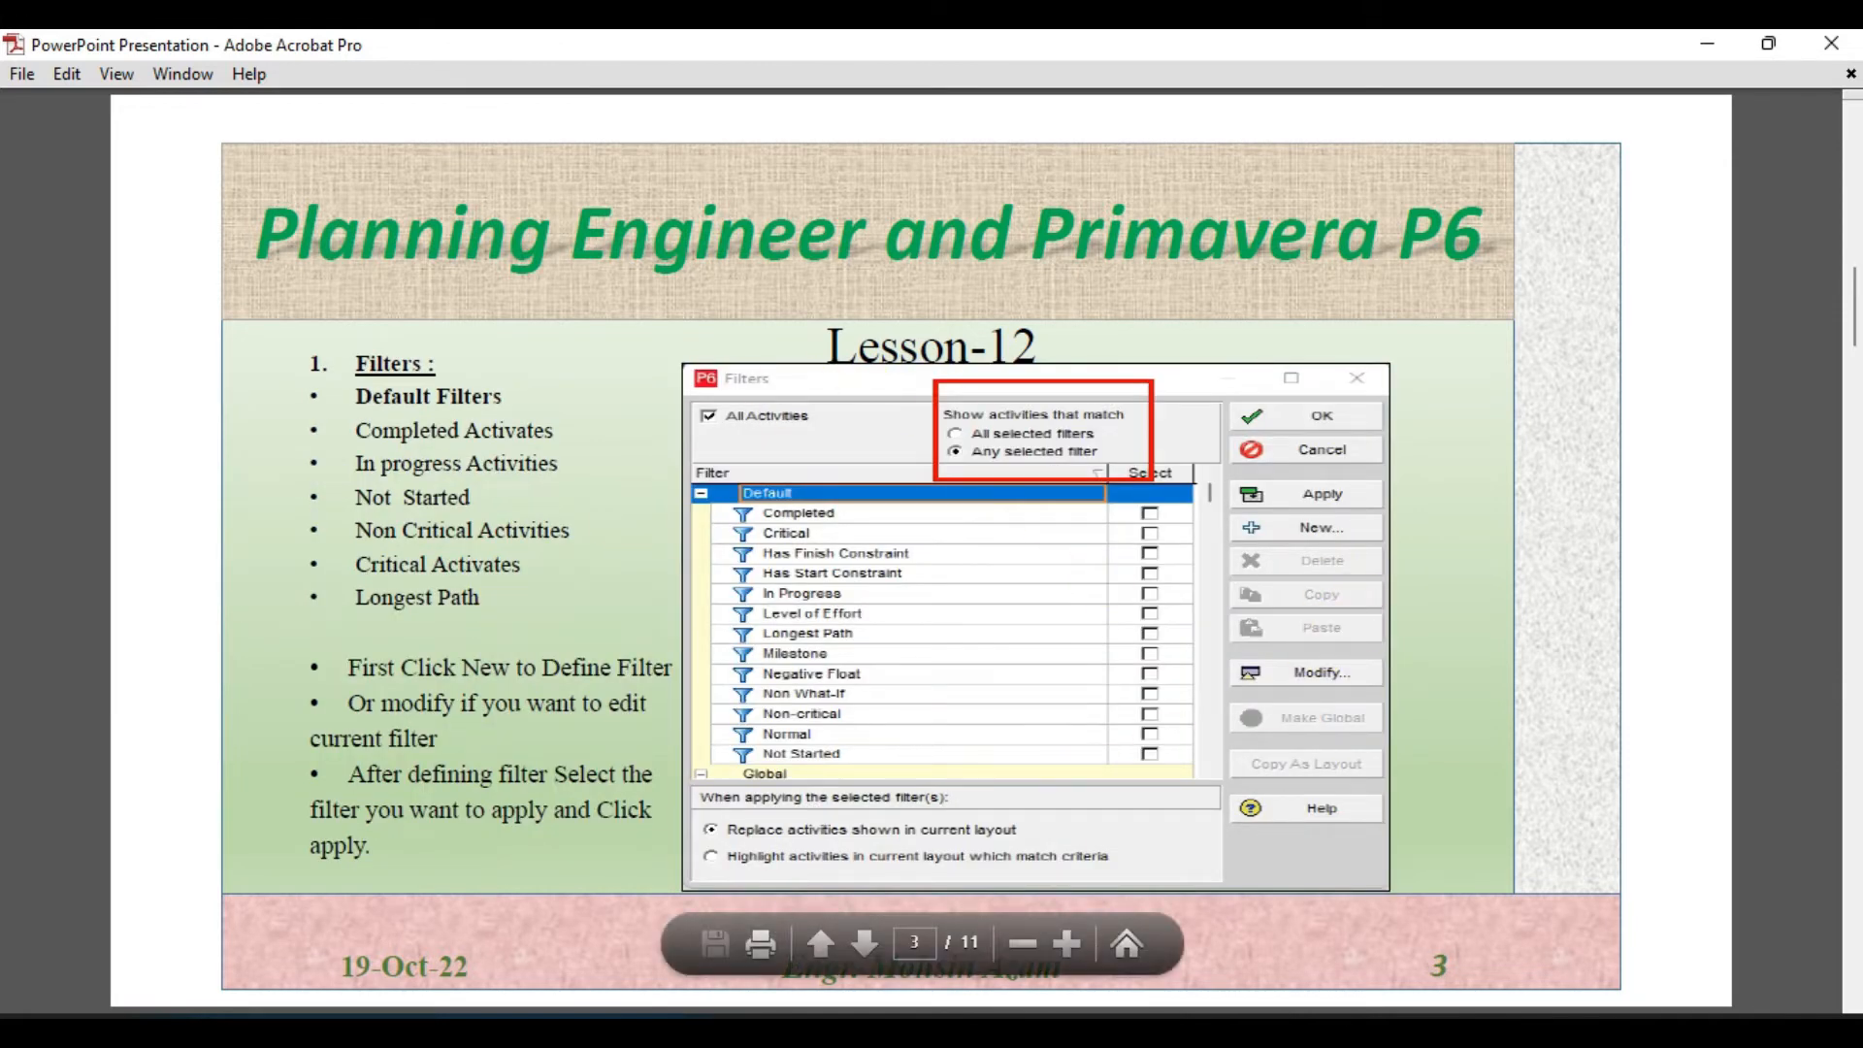
- Switch back to Primavera P6, apply the Critical filter alone and uncover the activity table behind the Filters dialog
{"action": "left_click", "coordinate": [1249, 1044]}
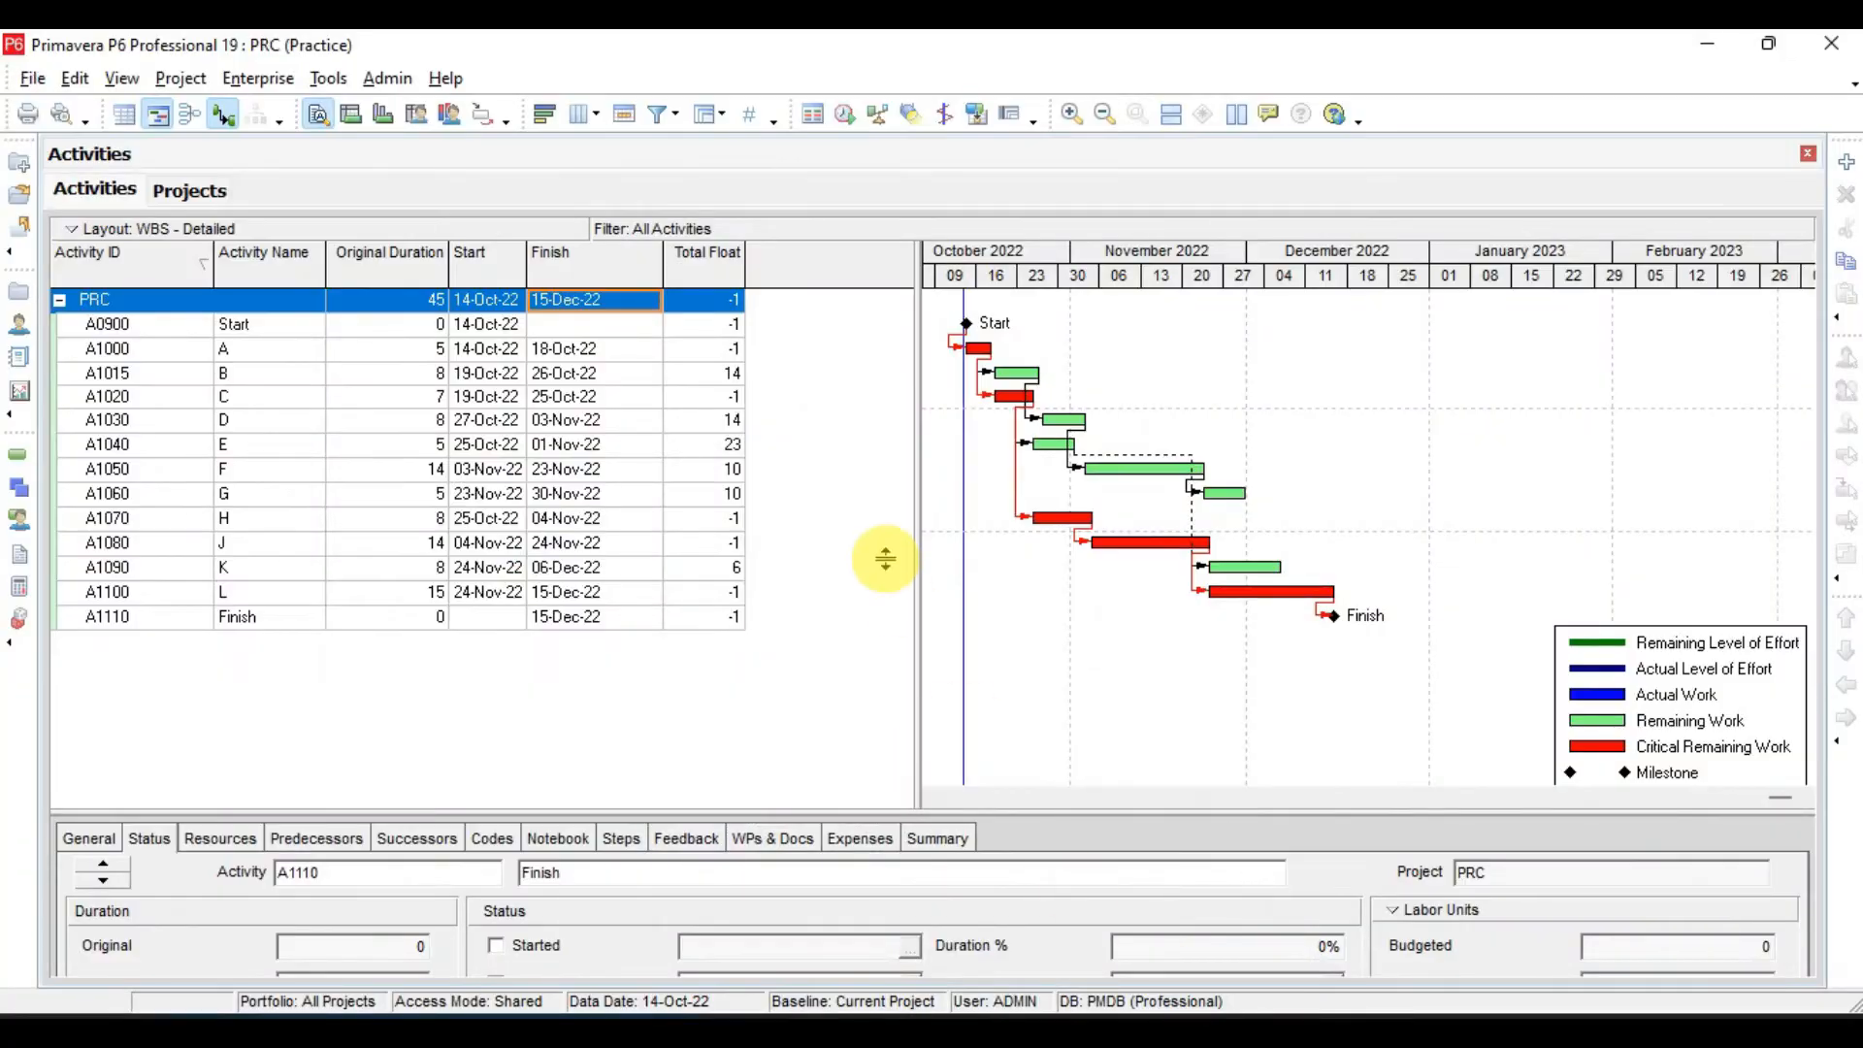
{"action": "right_click", "coordinate": [830, 499]}
{"action": "left_click", "coordinate": [912, 862]}
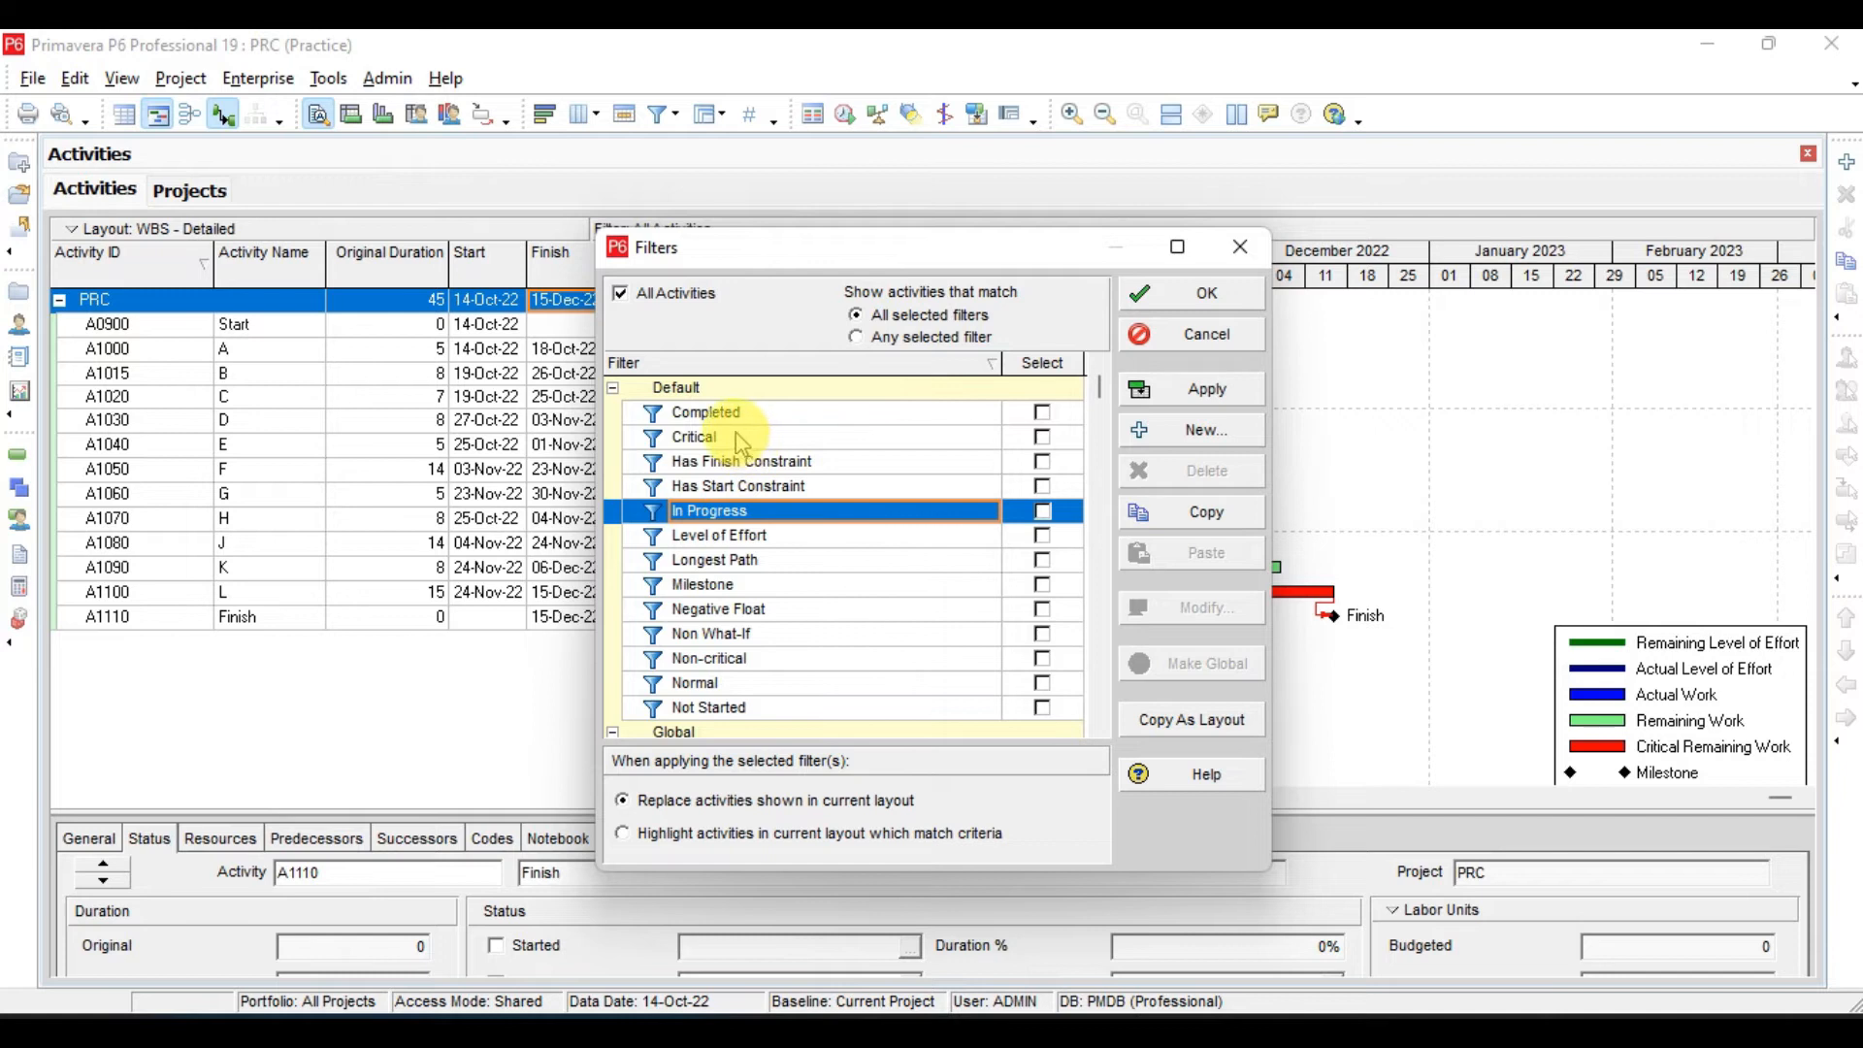
{"action": "left_click", "coordinate": [727, 436]}
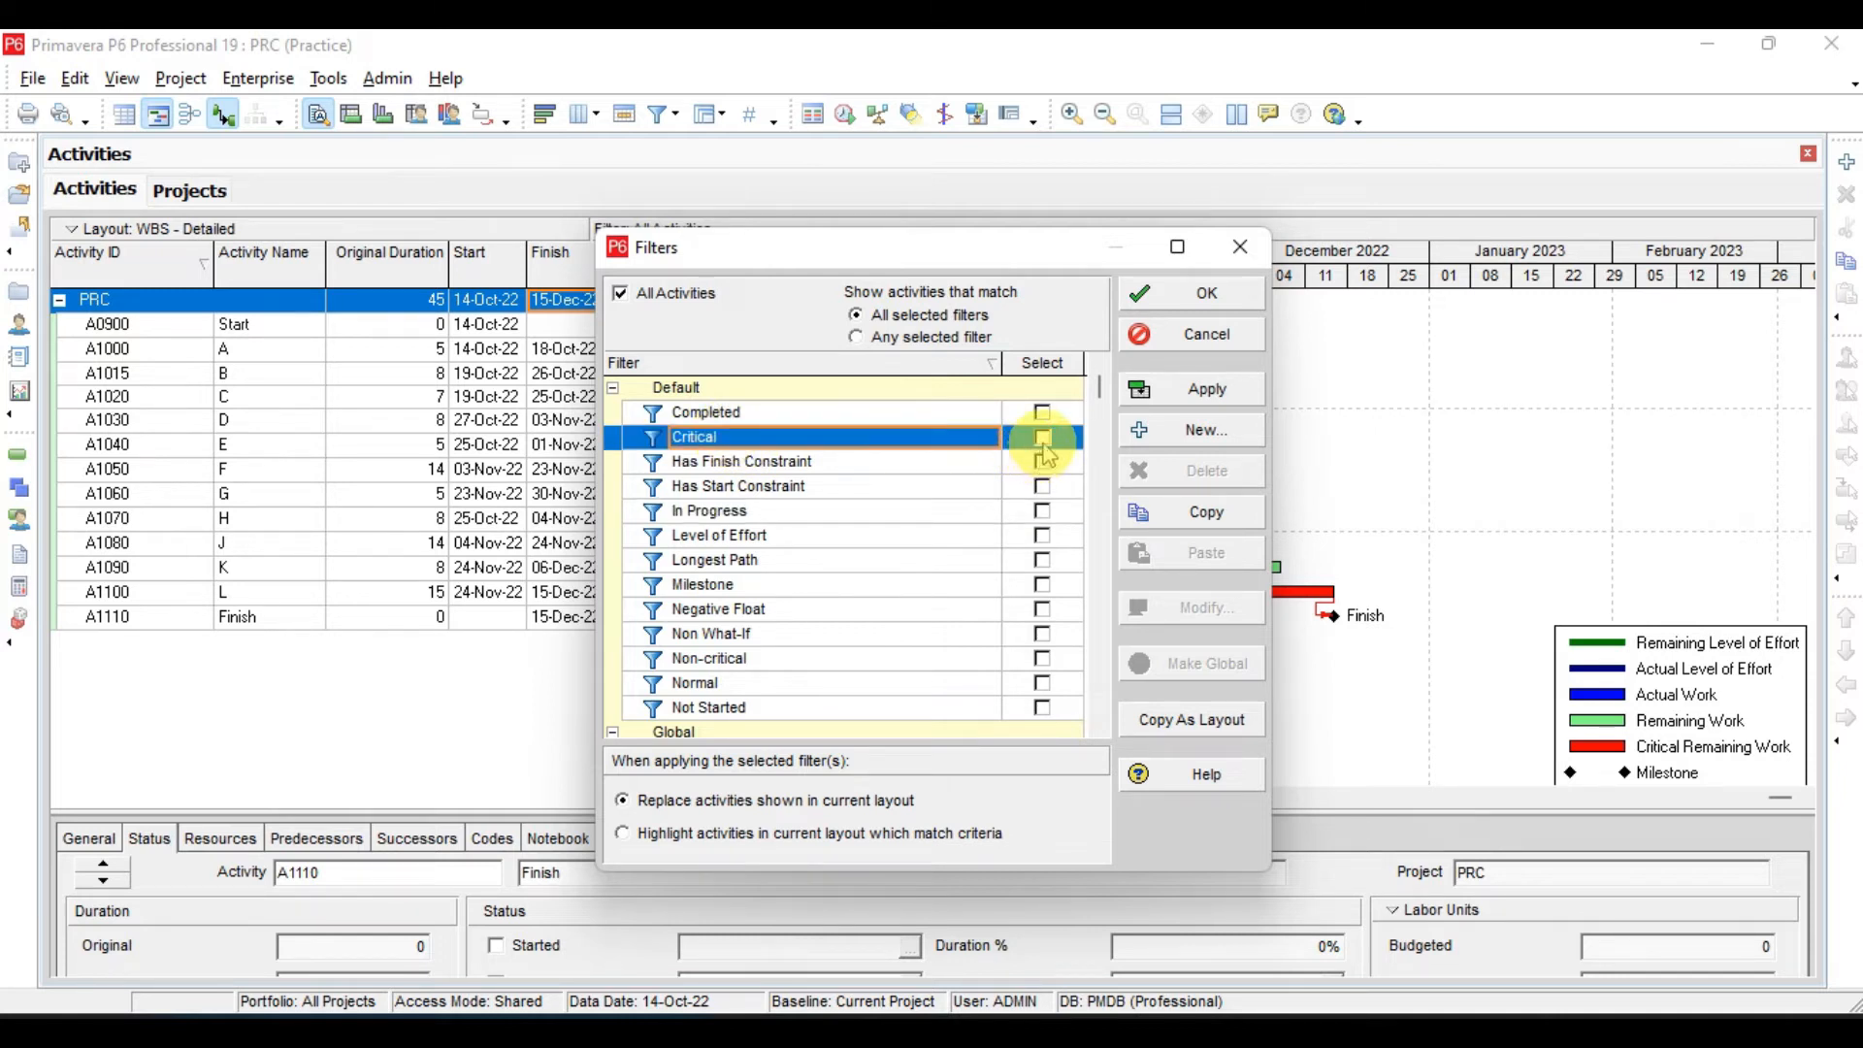
{"action": "left_click", "coordinate": [1044, 440]}
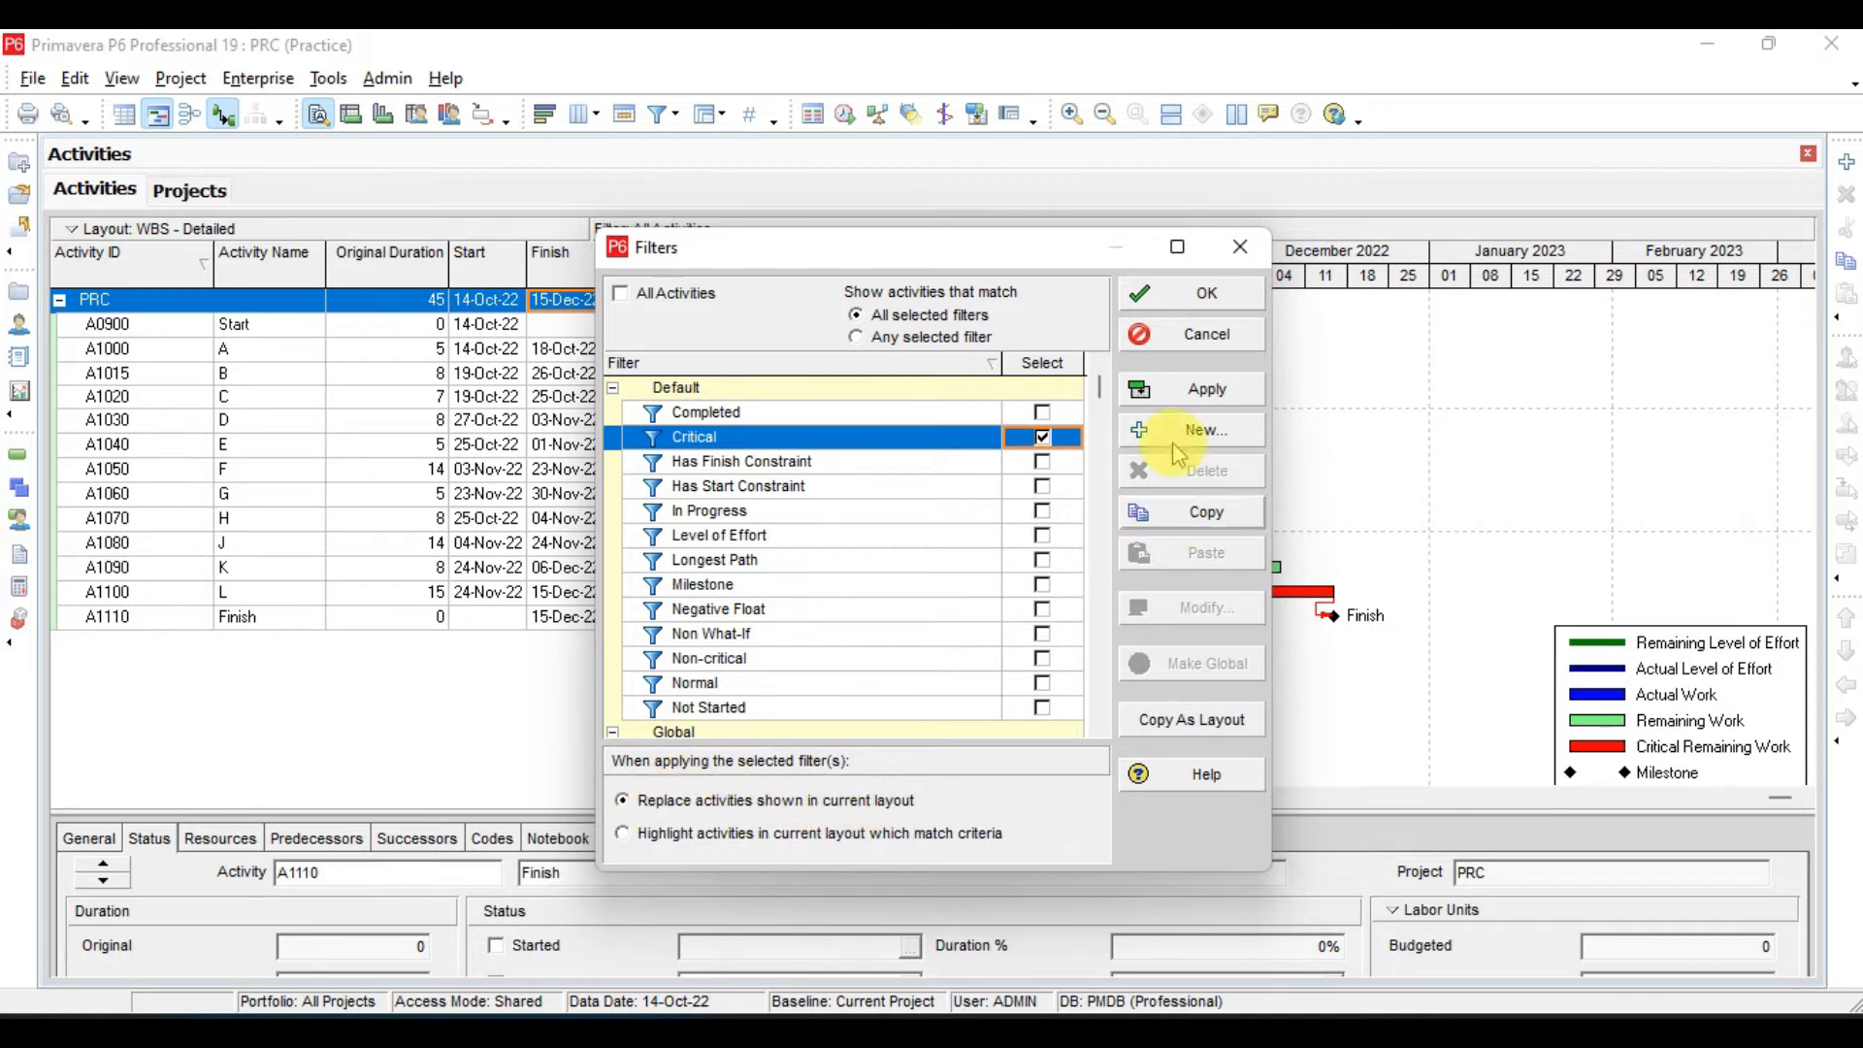
{"action": "left_click", "coordinate": [1221, 391]}
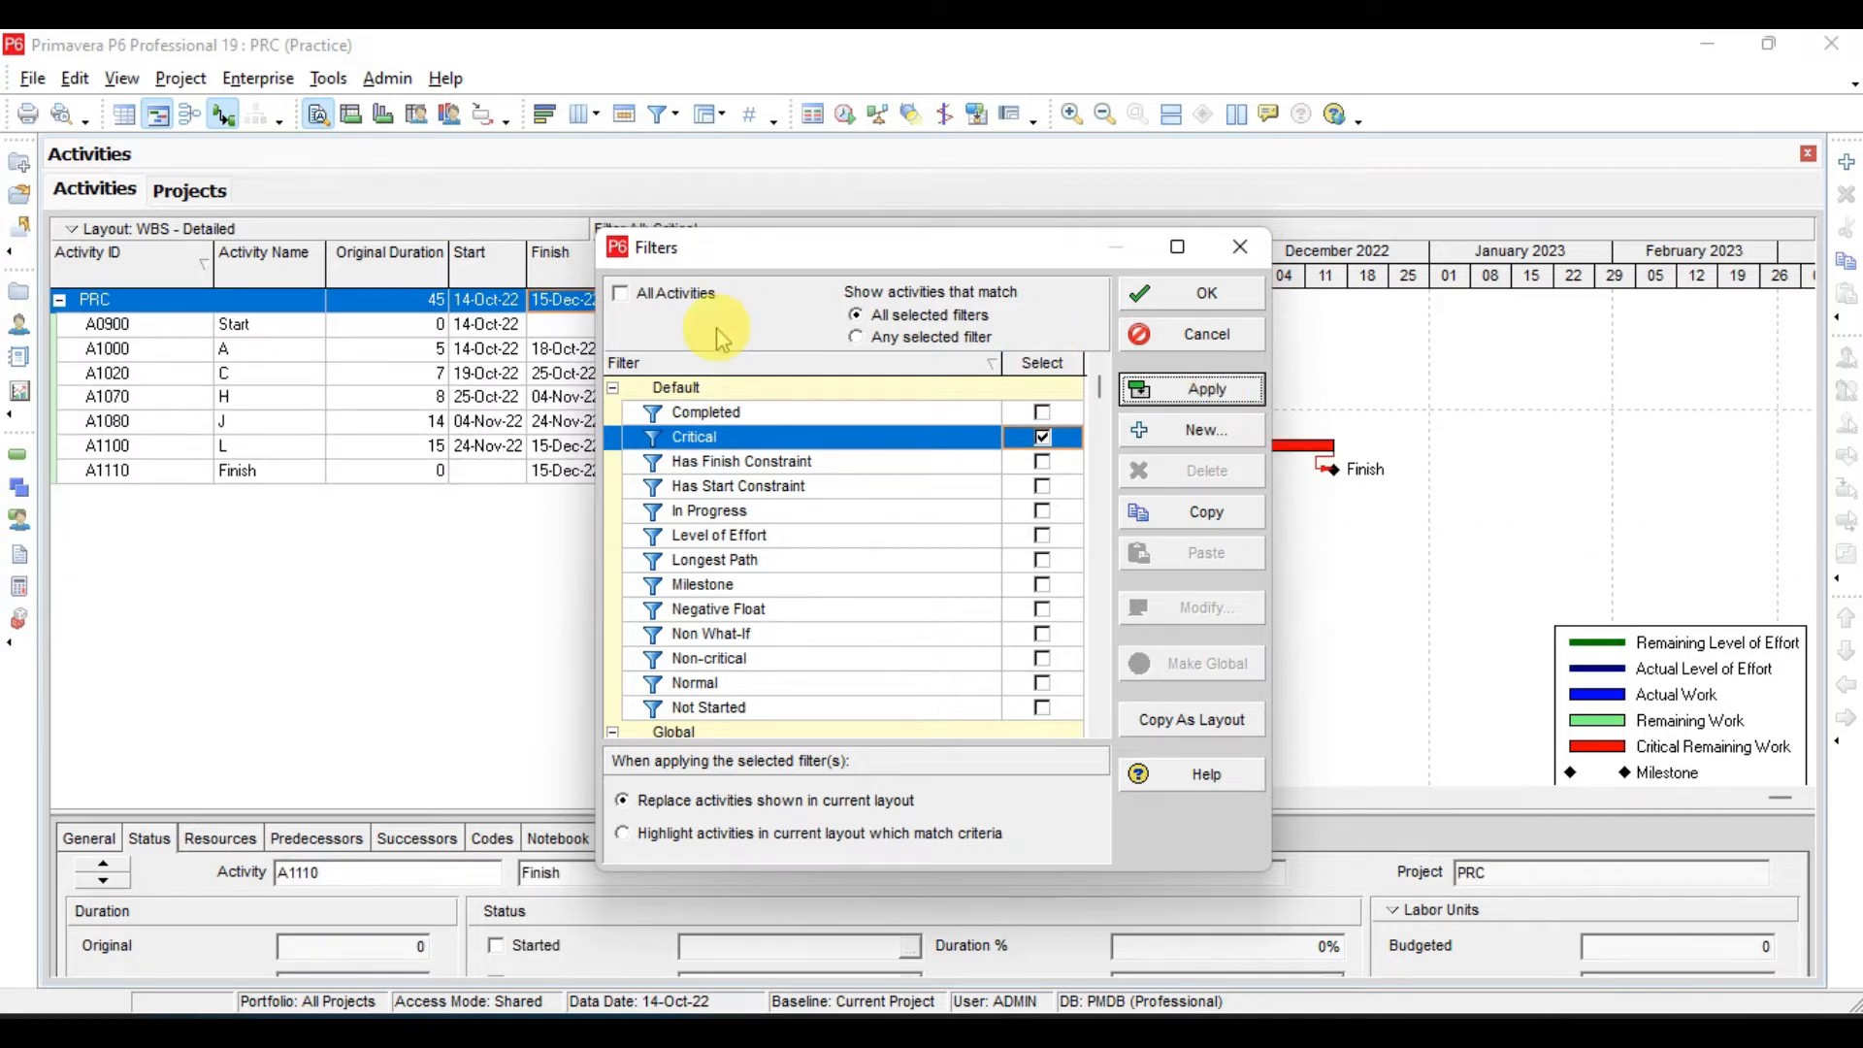
{"action": "left_click_drag", "start_coordinate": [805, 260], "coordinate": [954, 303]}
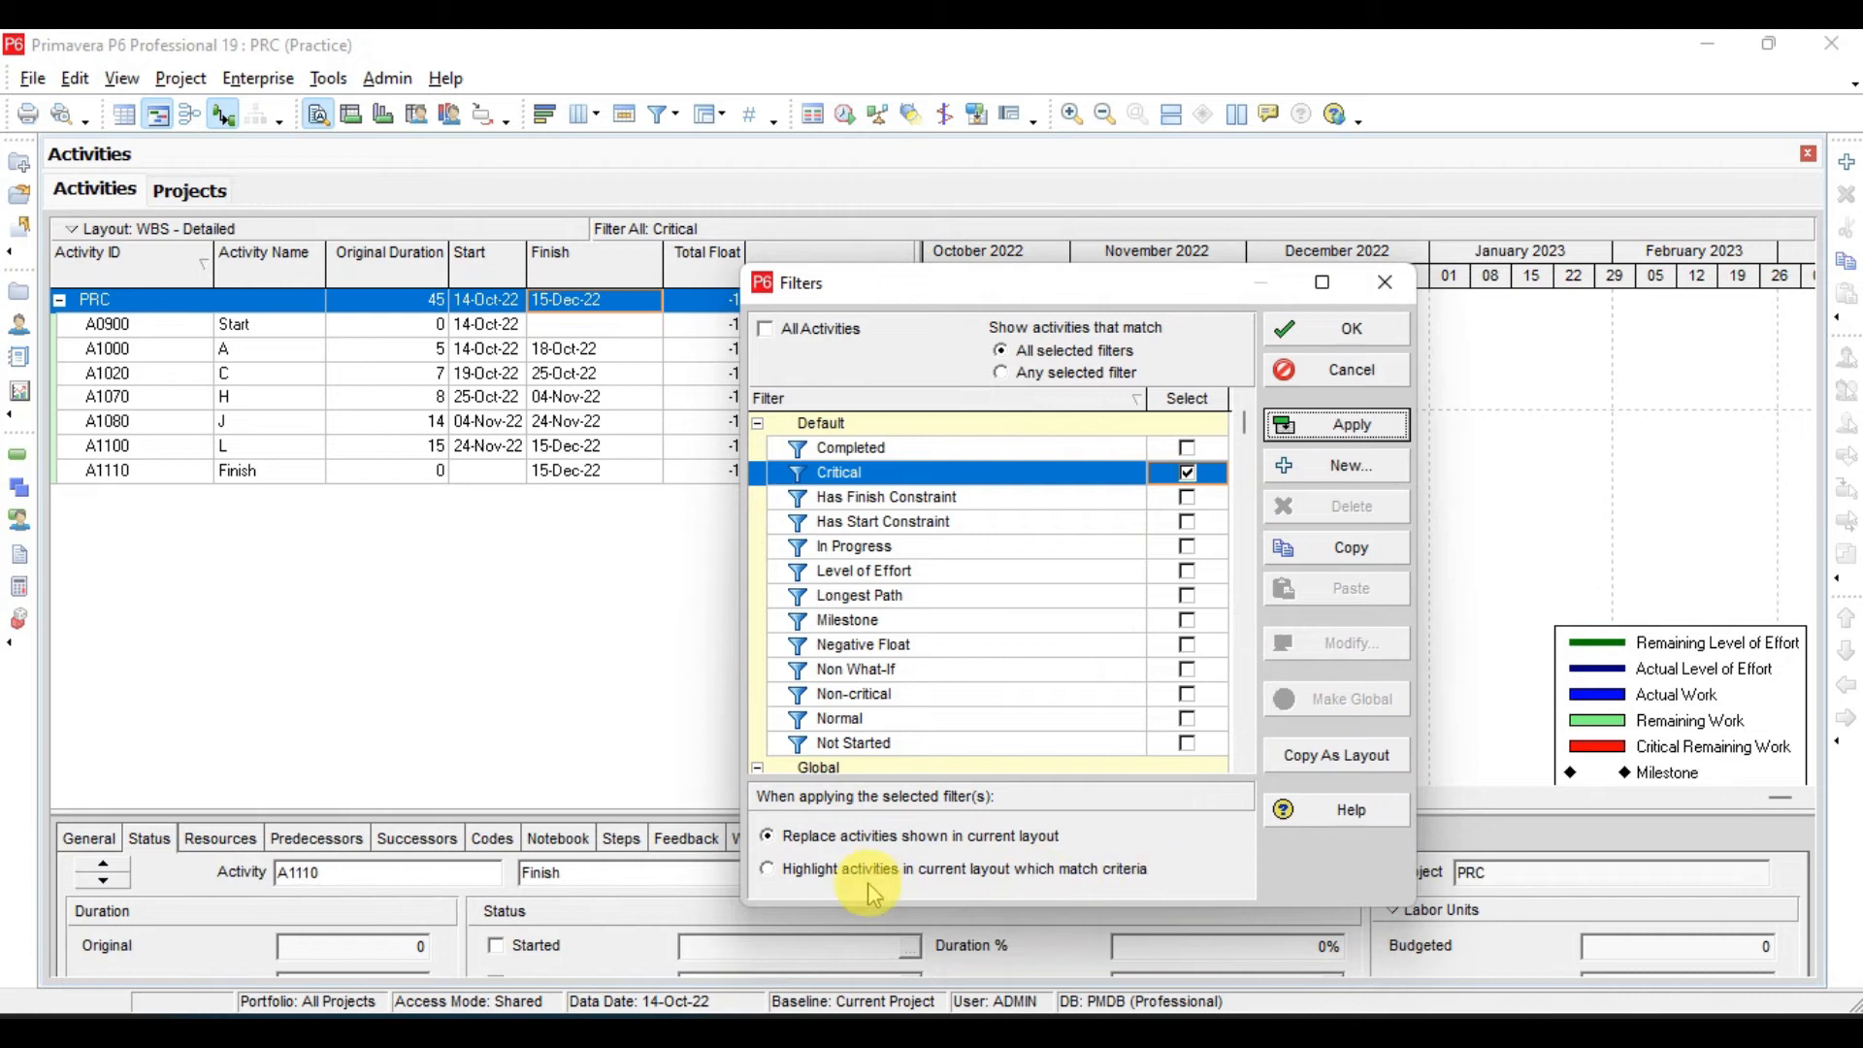
- Reopen the Filters dialog from the activity table and reset the filter to All Activities
{"action": "right_click", "coordinate": [522, 397]}
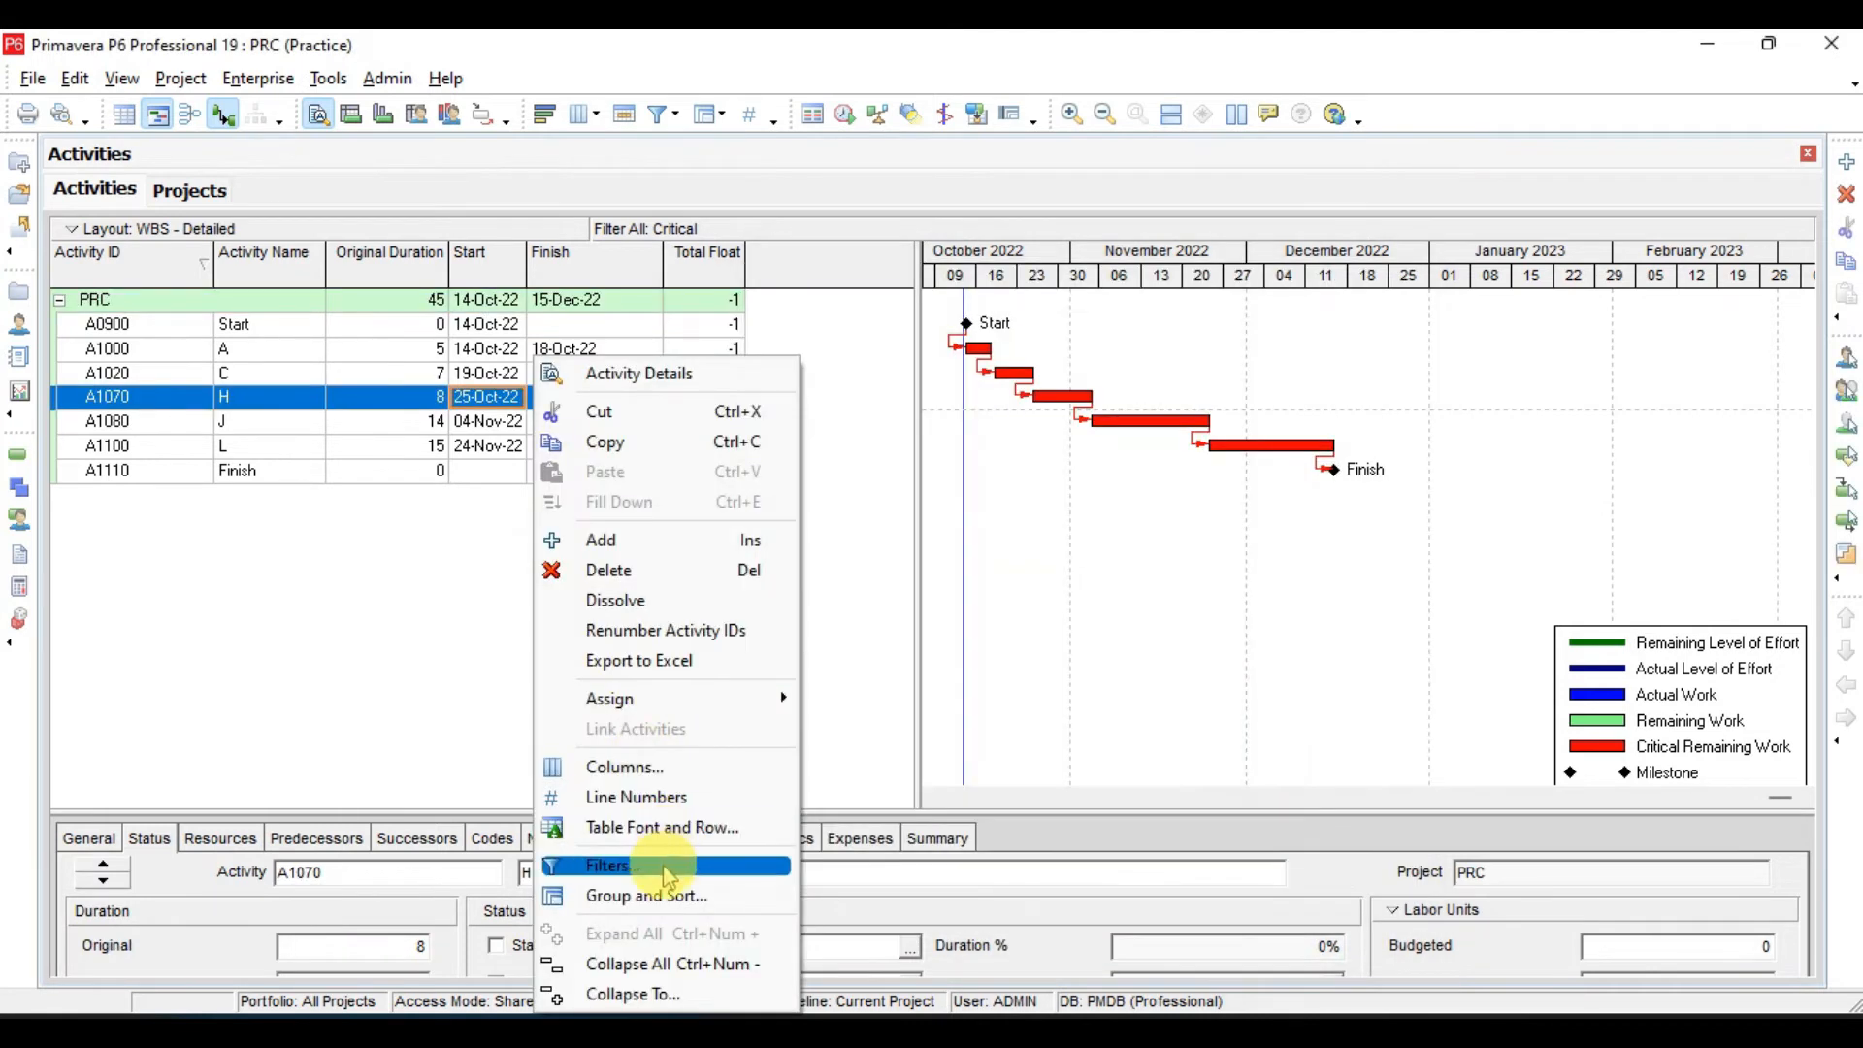
{"action": "left_click", "coordinate": [668, 865]}
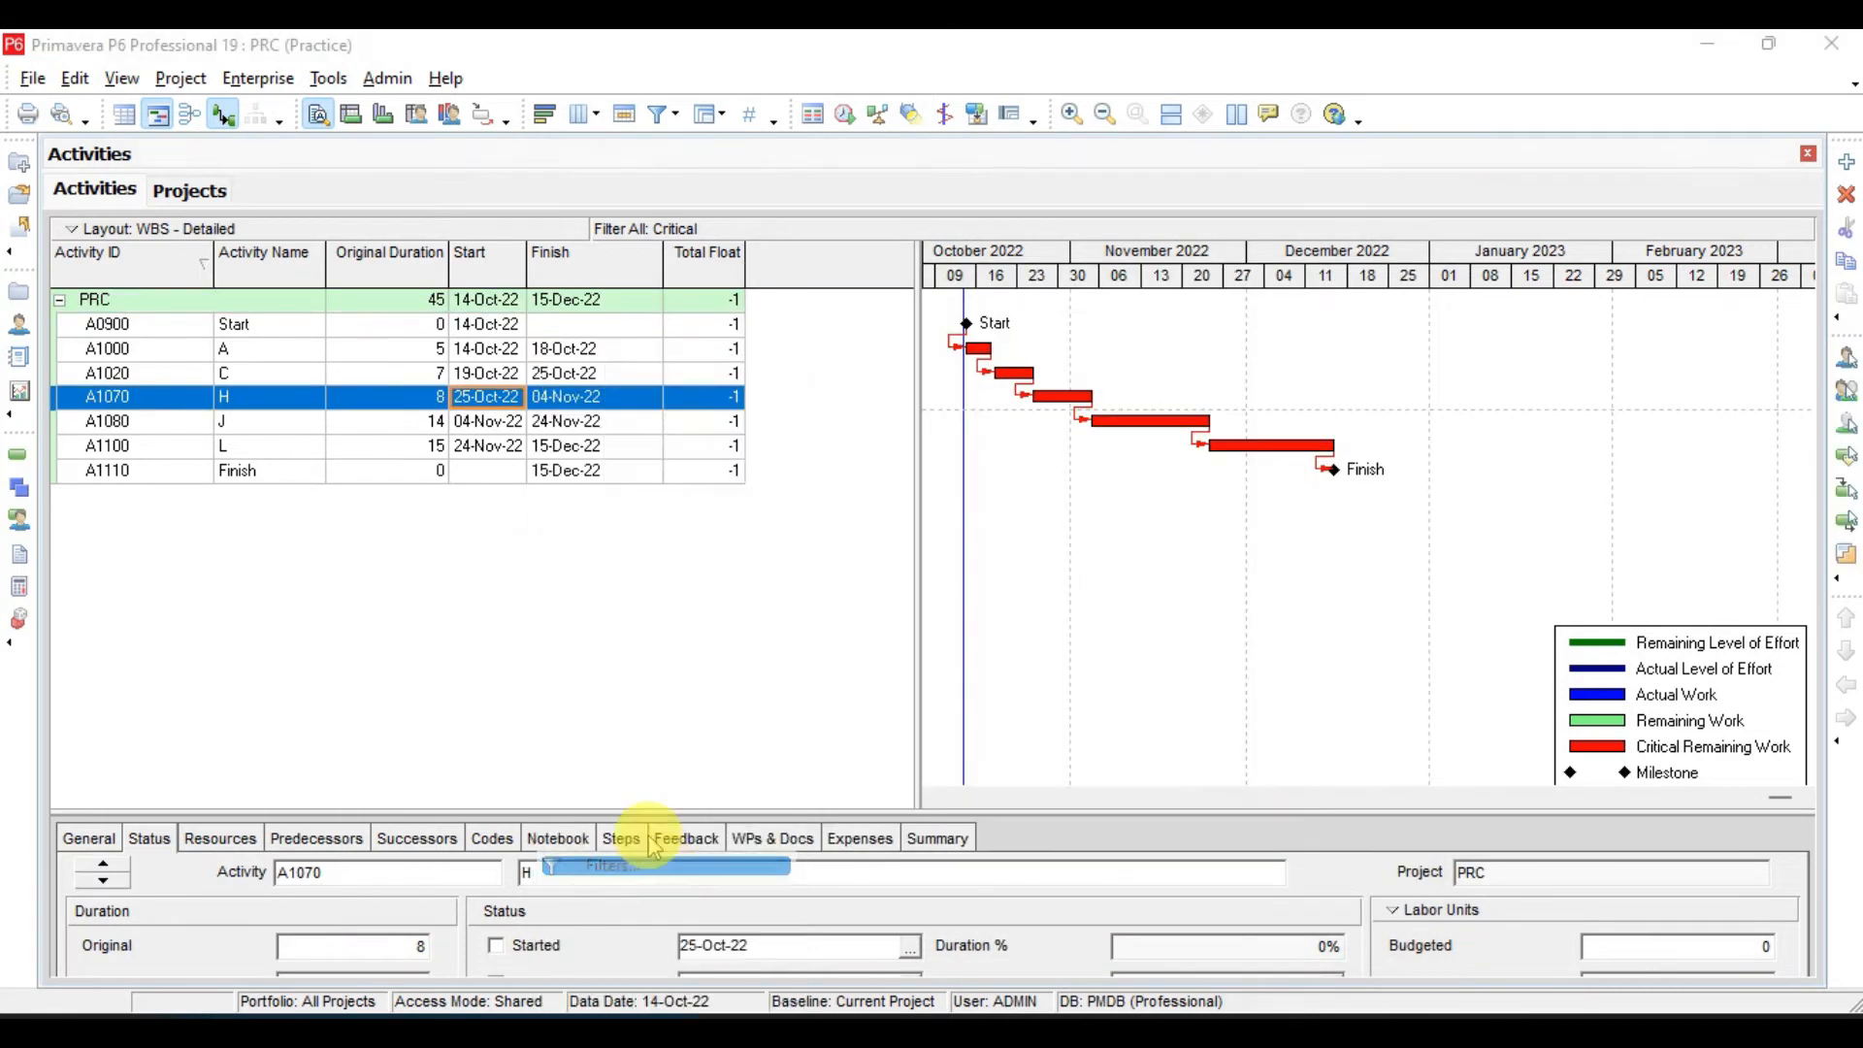
{"action": "left_click", "coordinate": [628, 296]}
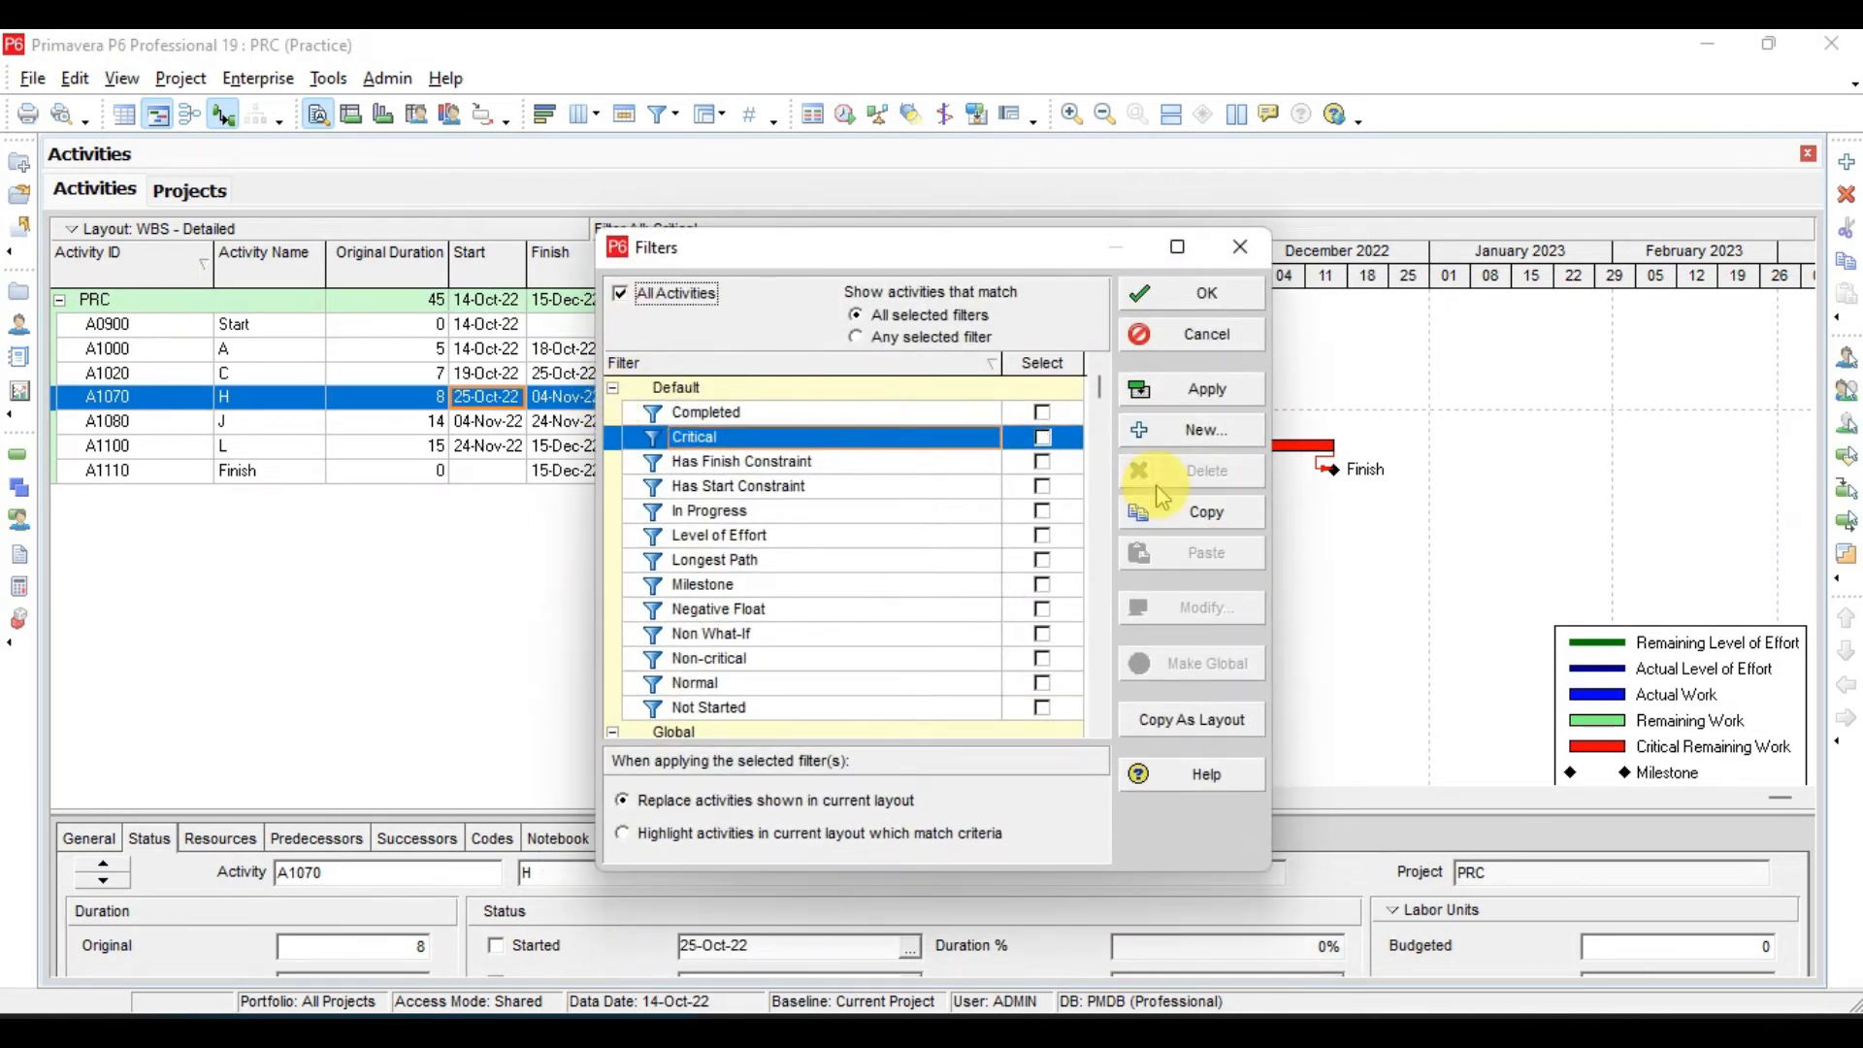
{"action": "left_click", "coordinate": [1195, 389]}
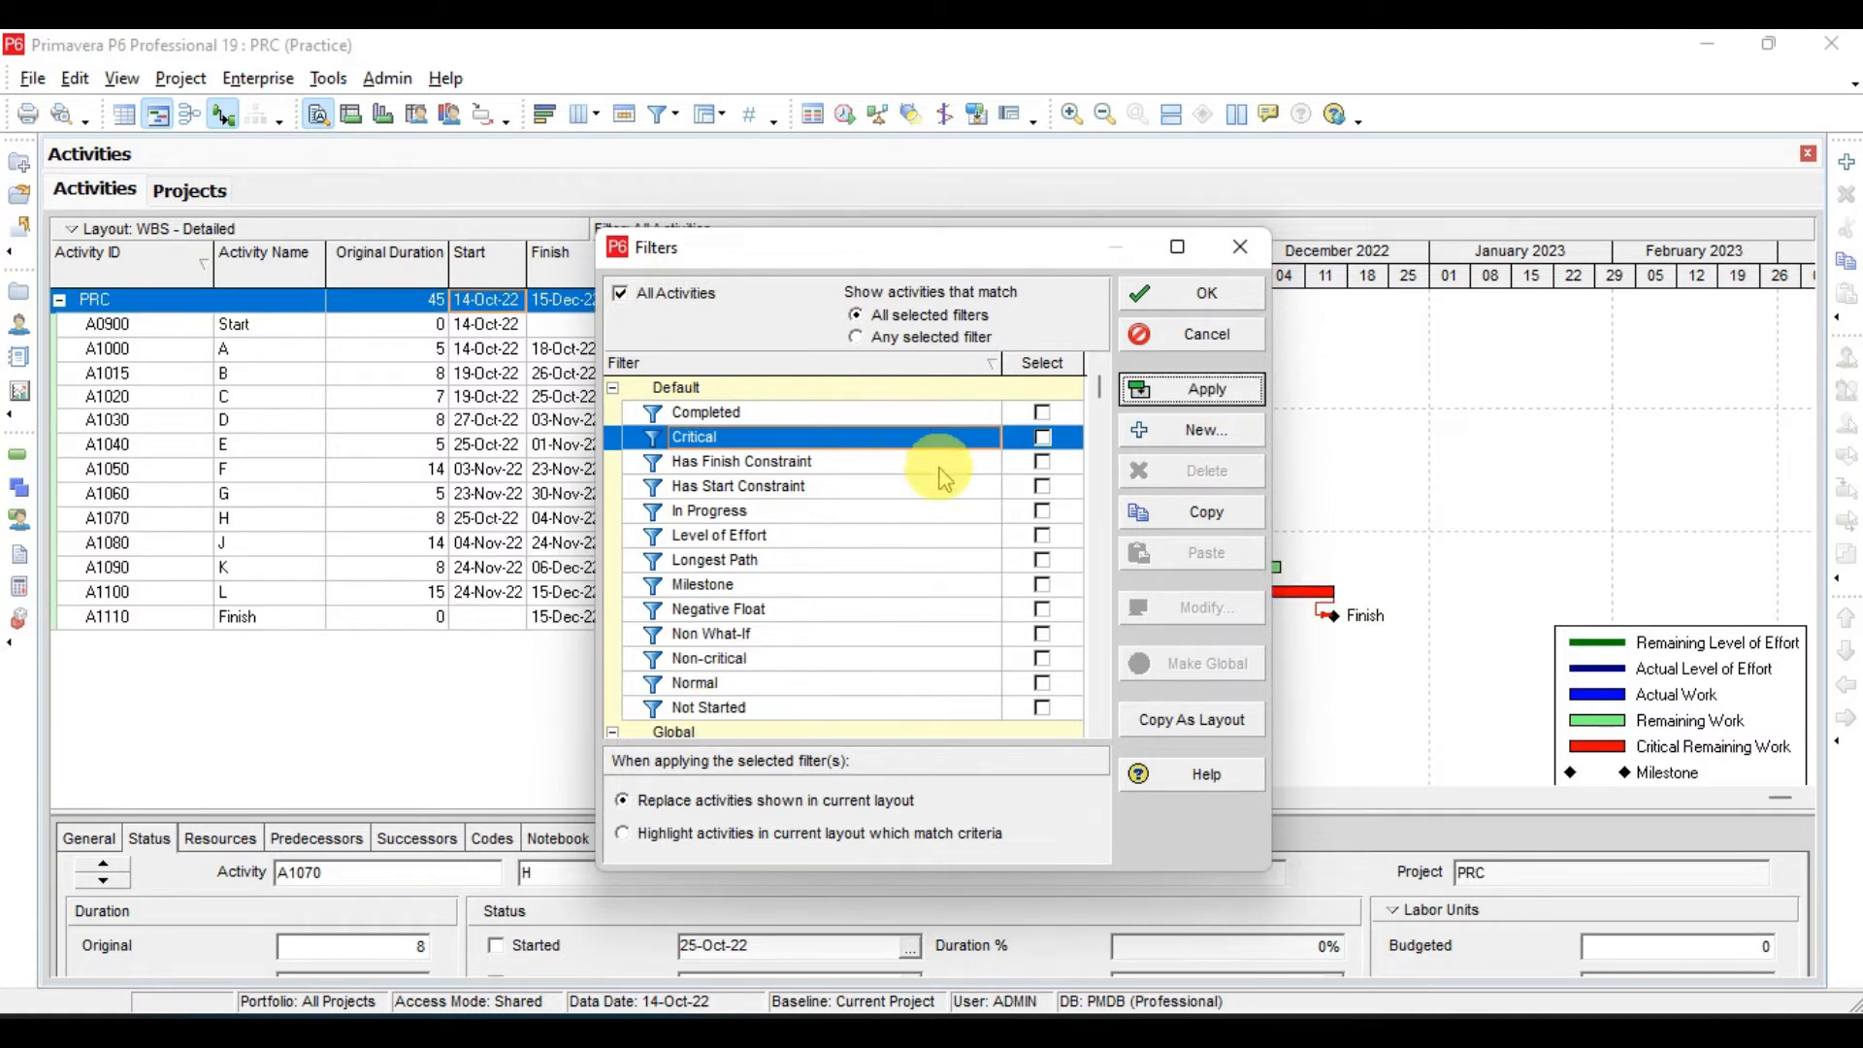
- Apply the Critical filter with the option to highlight activities in the current layout which match criteria
{"action": "left_click", "coordinate": [1042, 437]}
{"action": "left_click", "coordinate": [666, 838]}
{"action": "left_click", "coordinate": [1210, 393]}
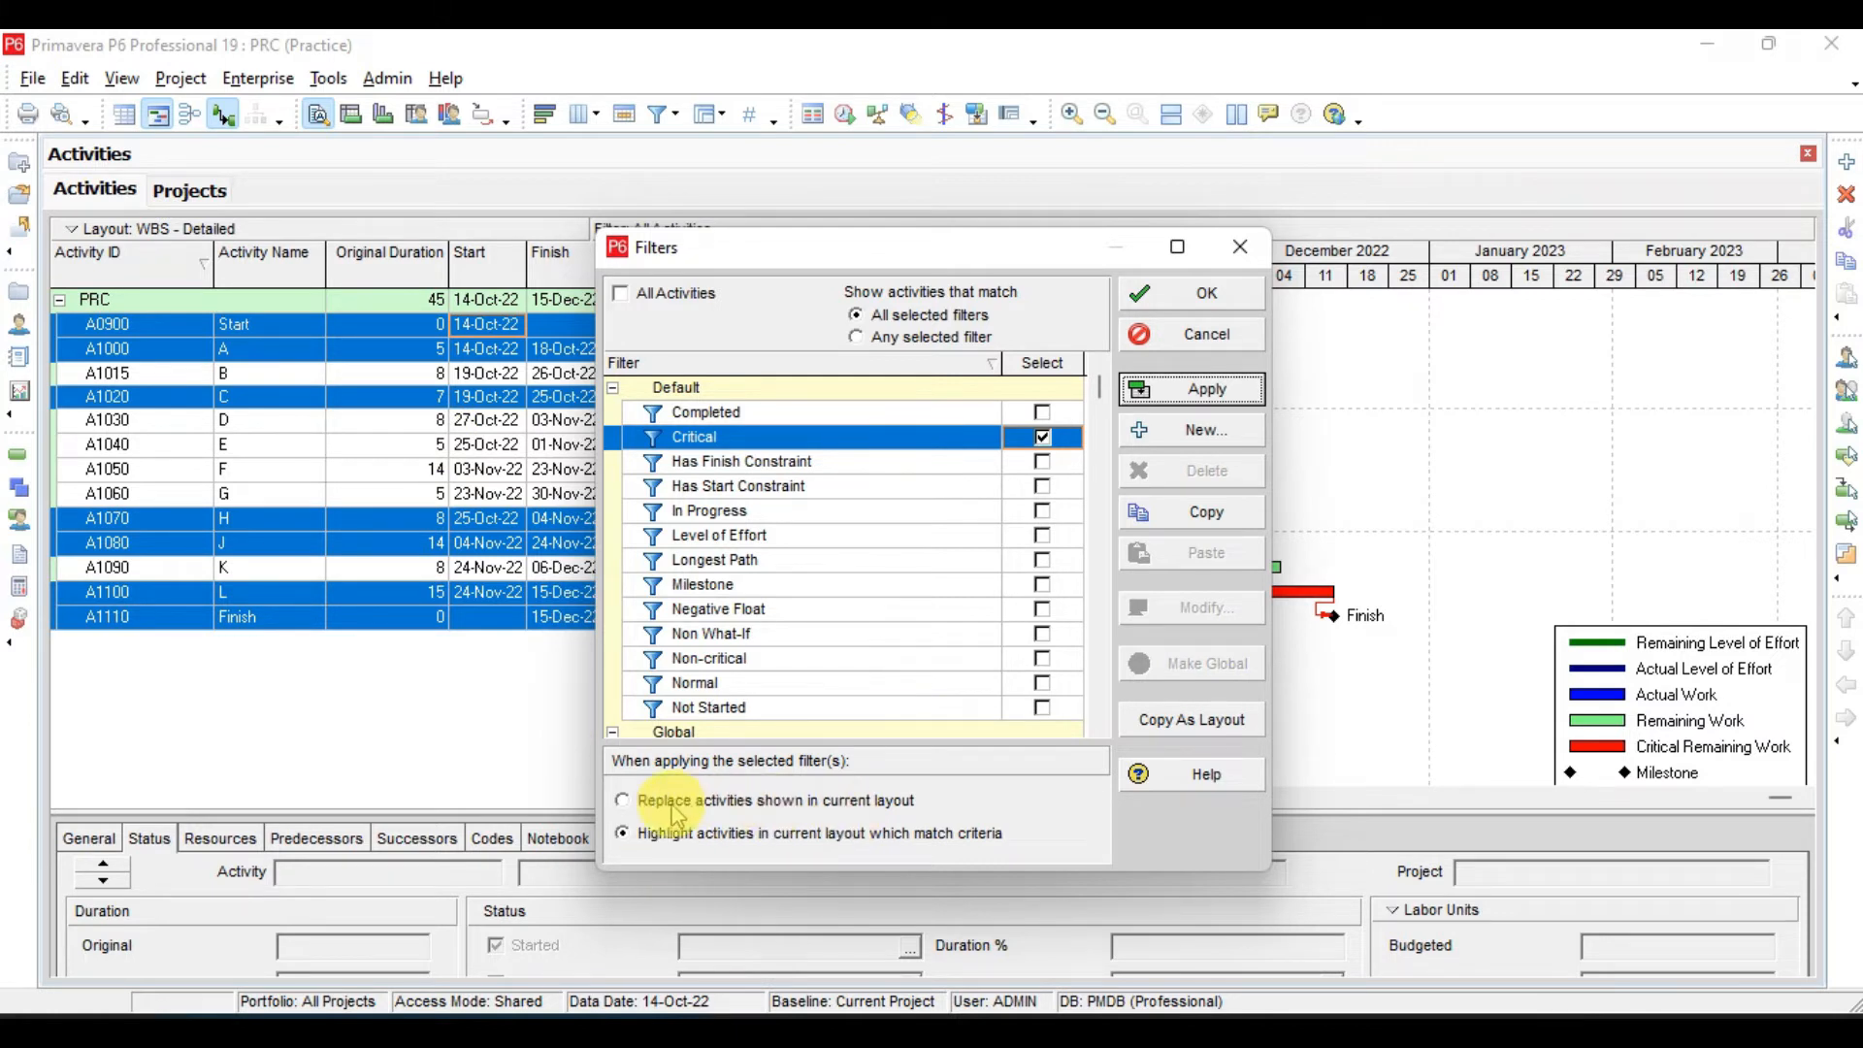
- Apply Critical with the option to replace activities shown in the current layout, reset to All Activities and close the Filters dialog
{"action": "left_click", "coordinate": [623, 803]}
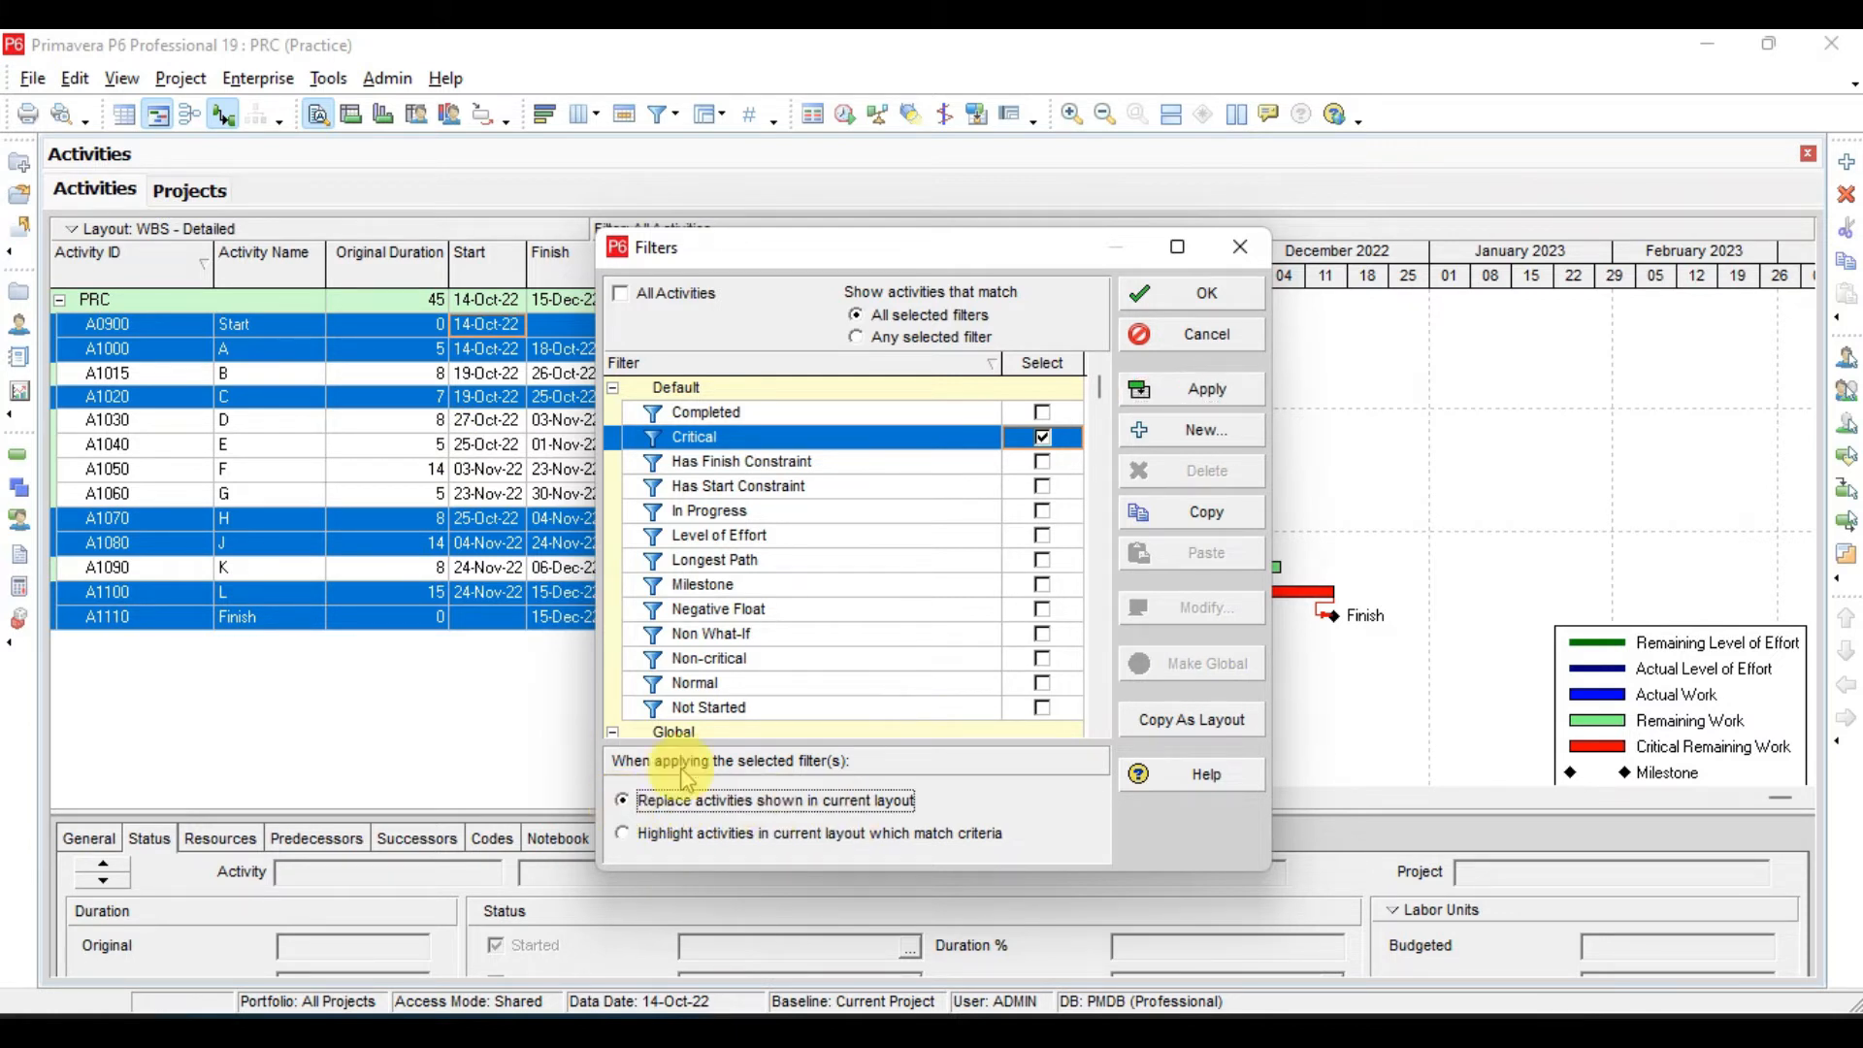
{"action": "left_click", "coordinate": [1224, 396]}
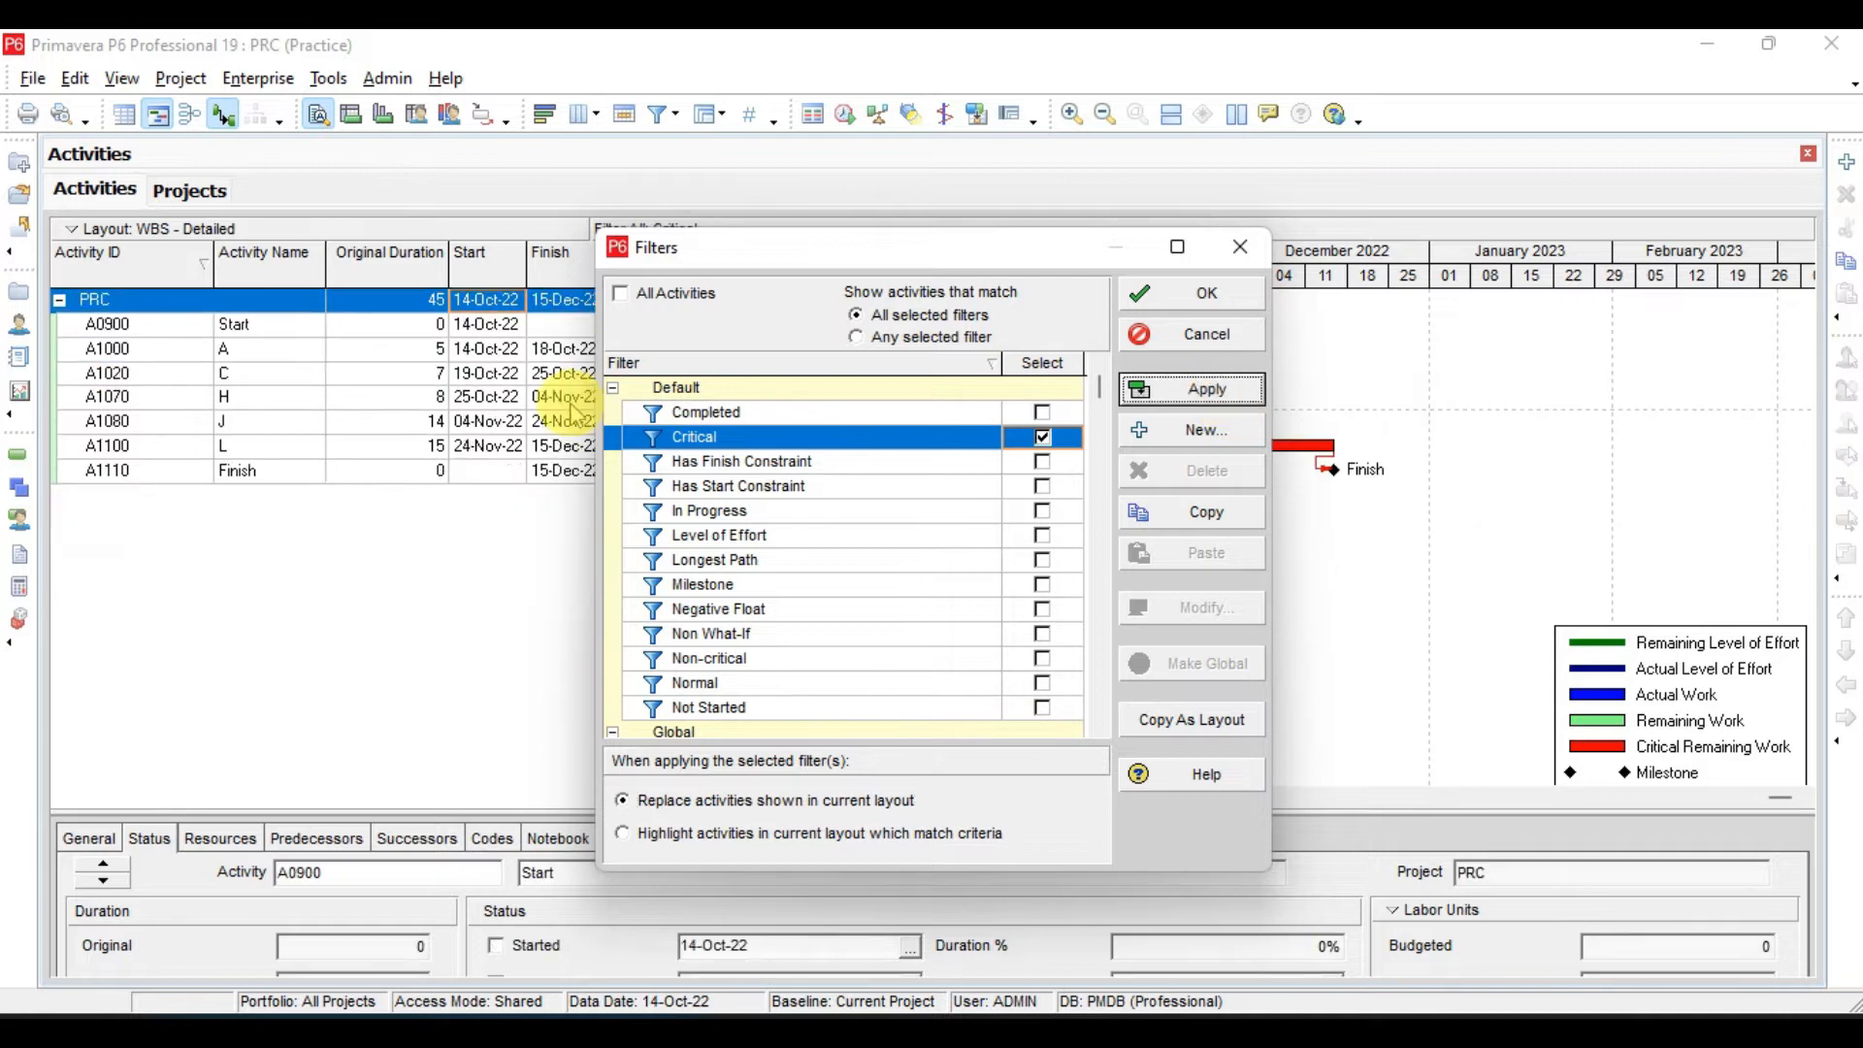
{"action": "left_click", "coordinate": [685, 288]}
{"action": "left_click", "coordinate": [1215, 397]}
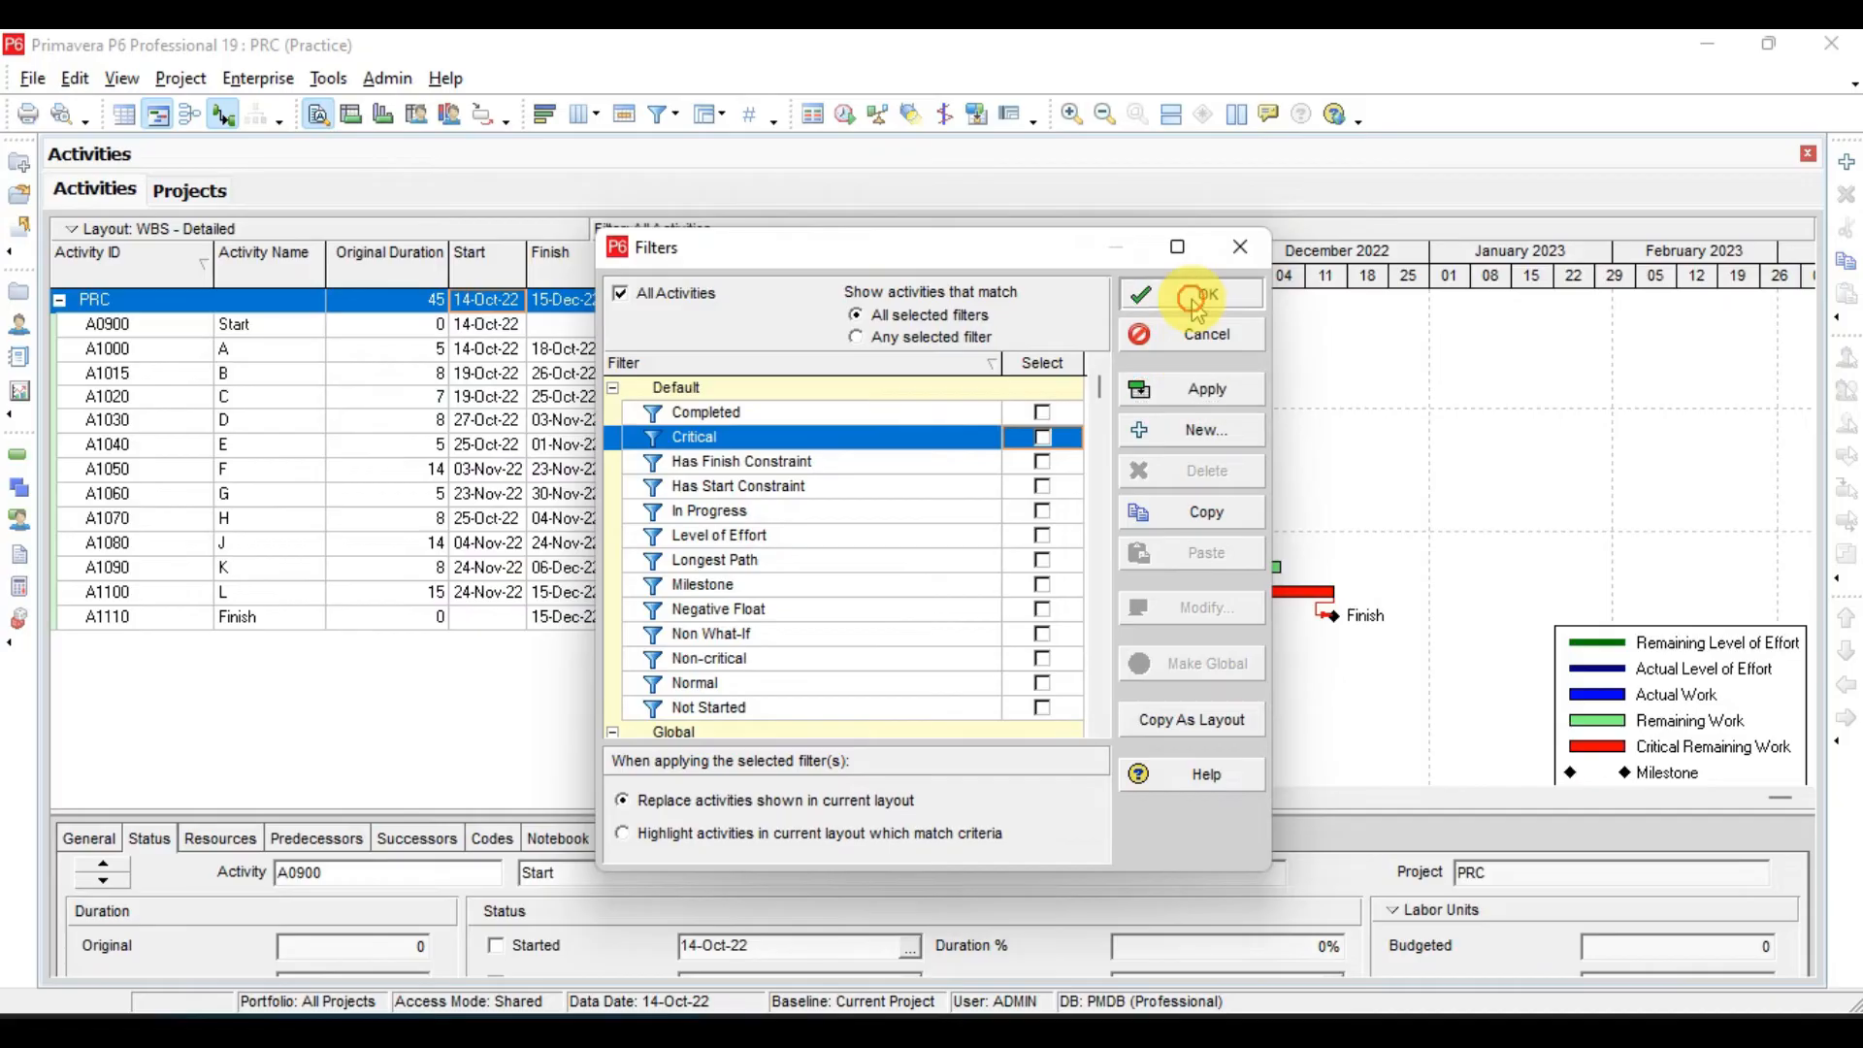
{"action": "left_click", "coordinate": [1196, 293]}
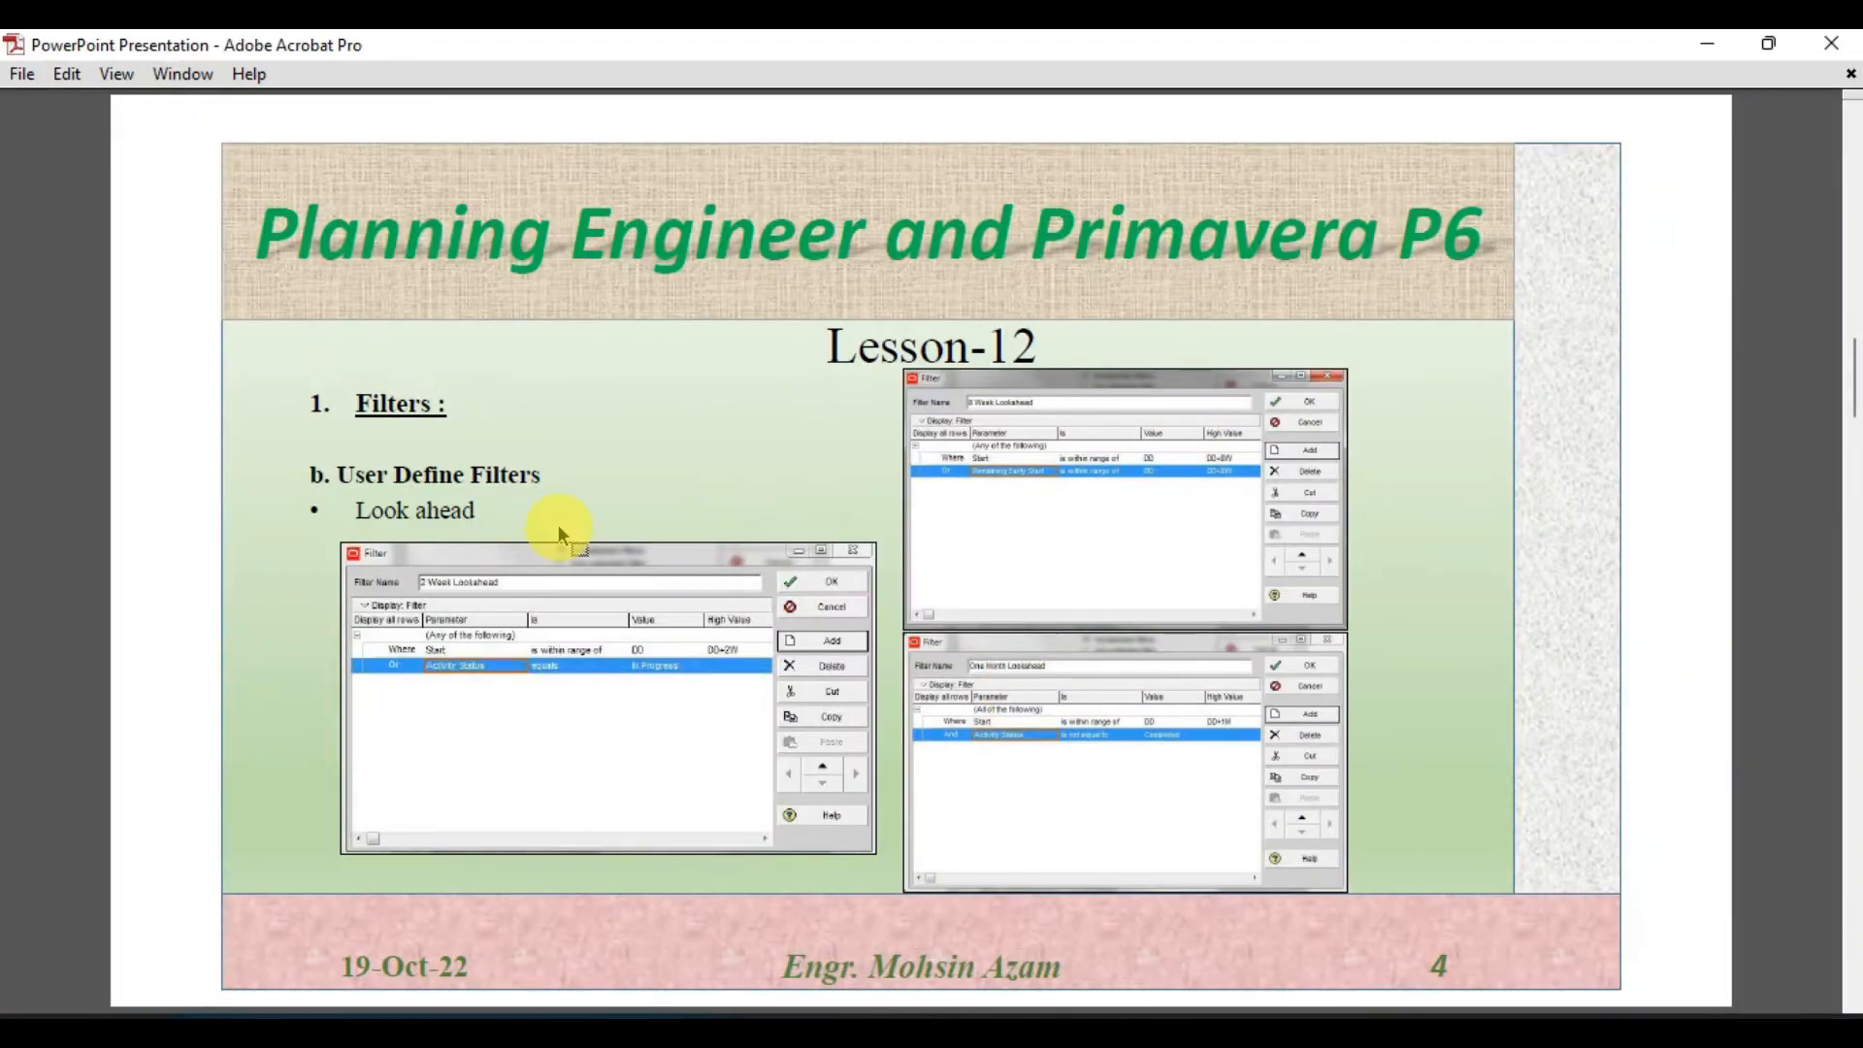
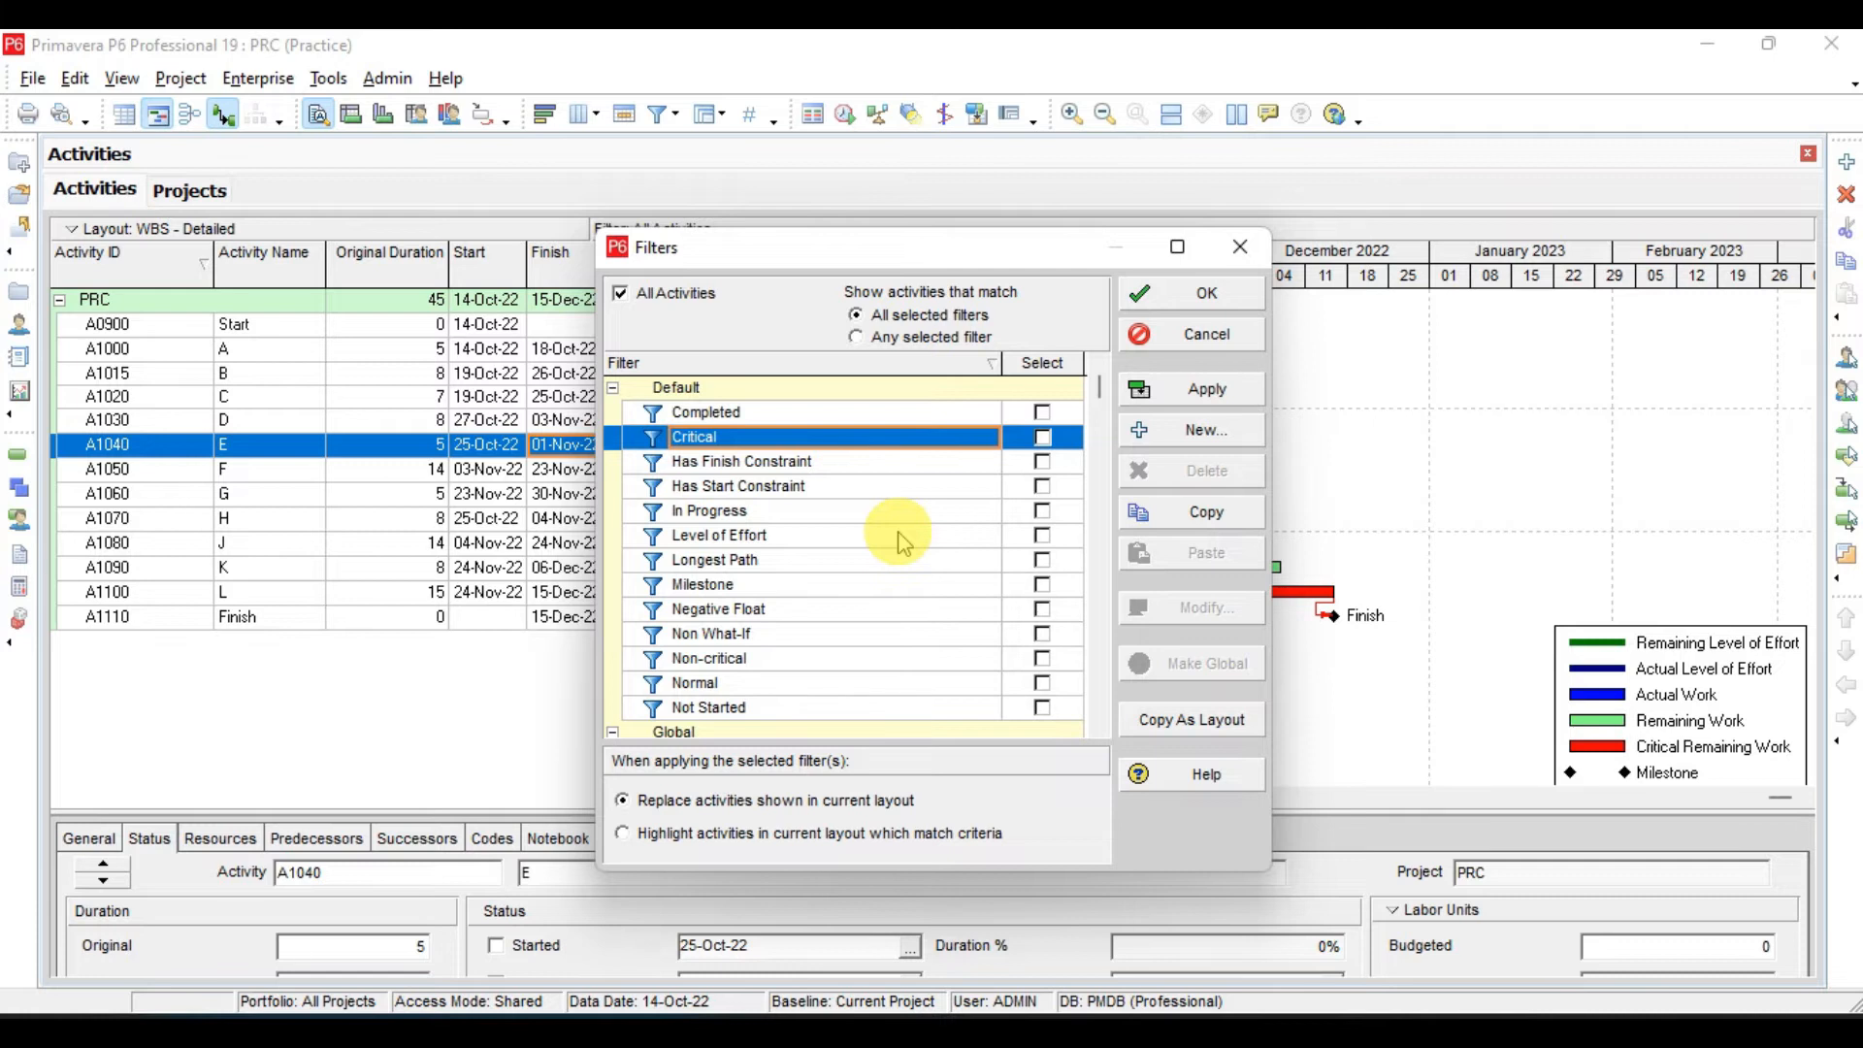
- Create a new user-defined filter and name it "2 week lookahead"
{"action": "left_click", "coordinate": [1194, 430]}
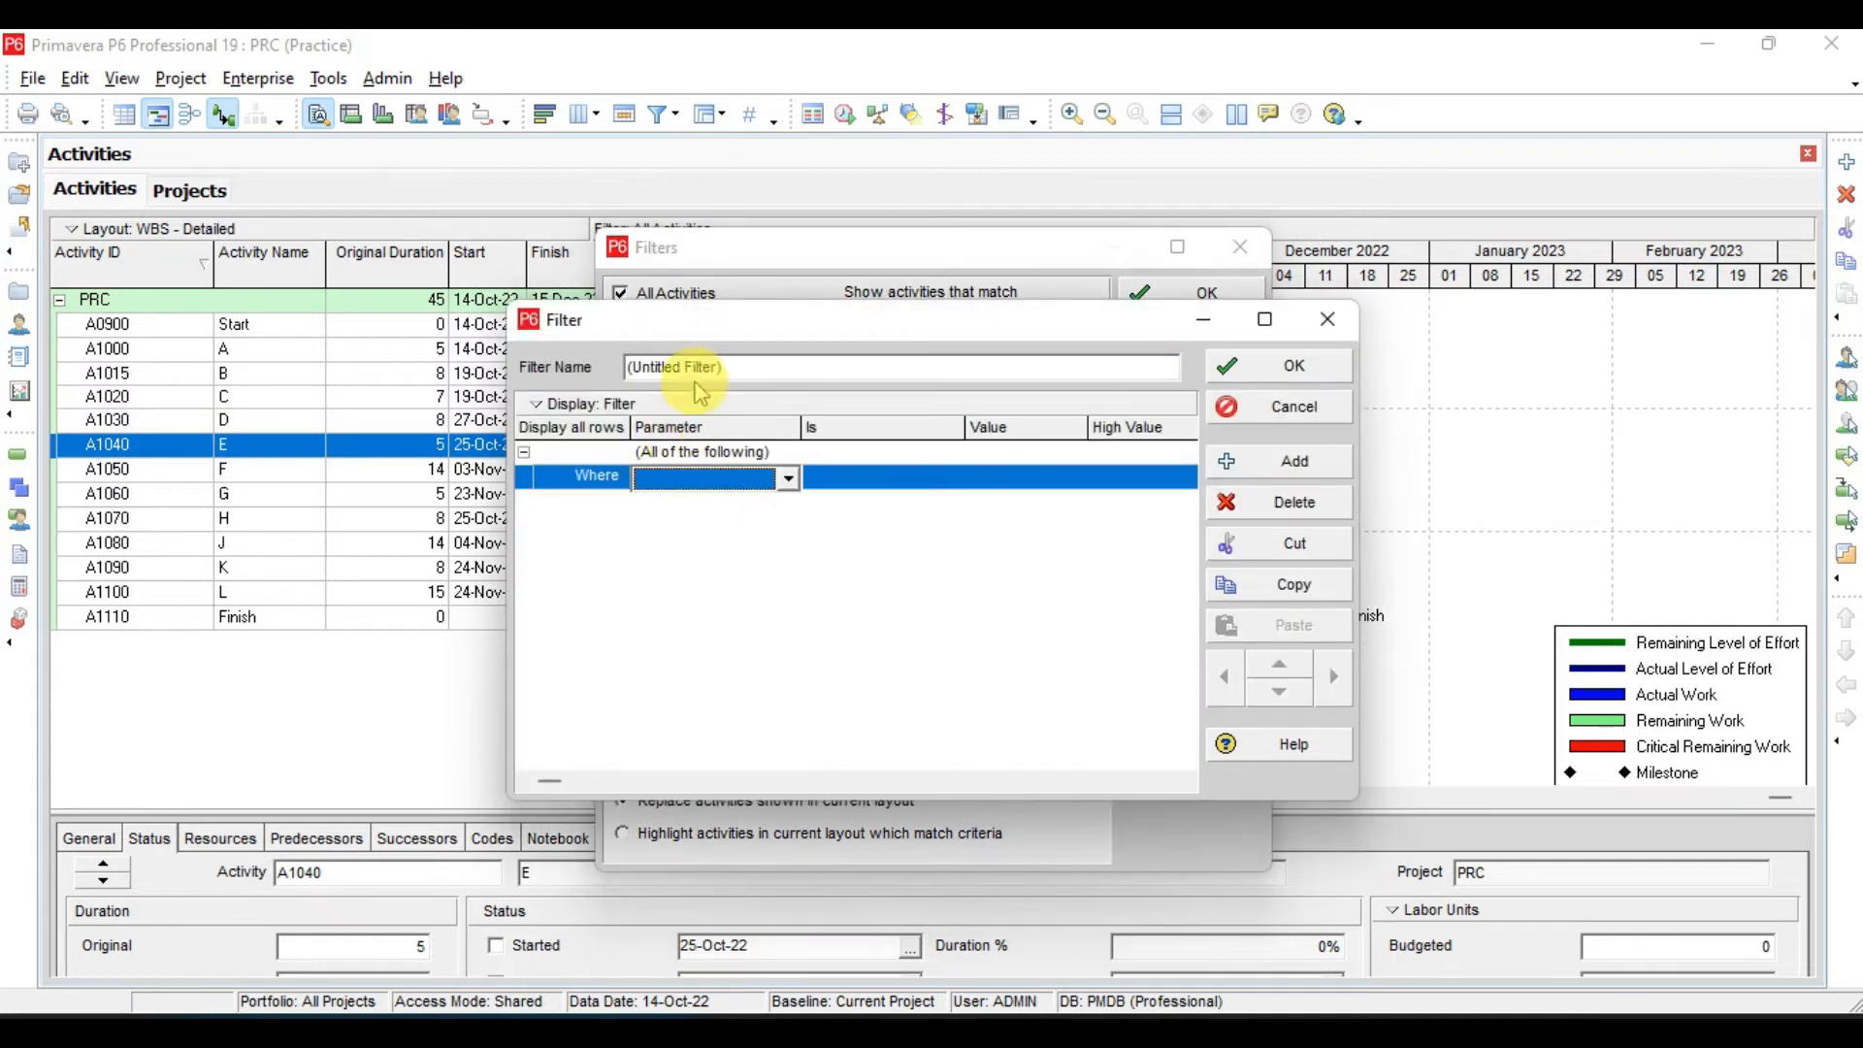
{"action": "left_click", "coordinate": [733, 368]}
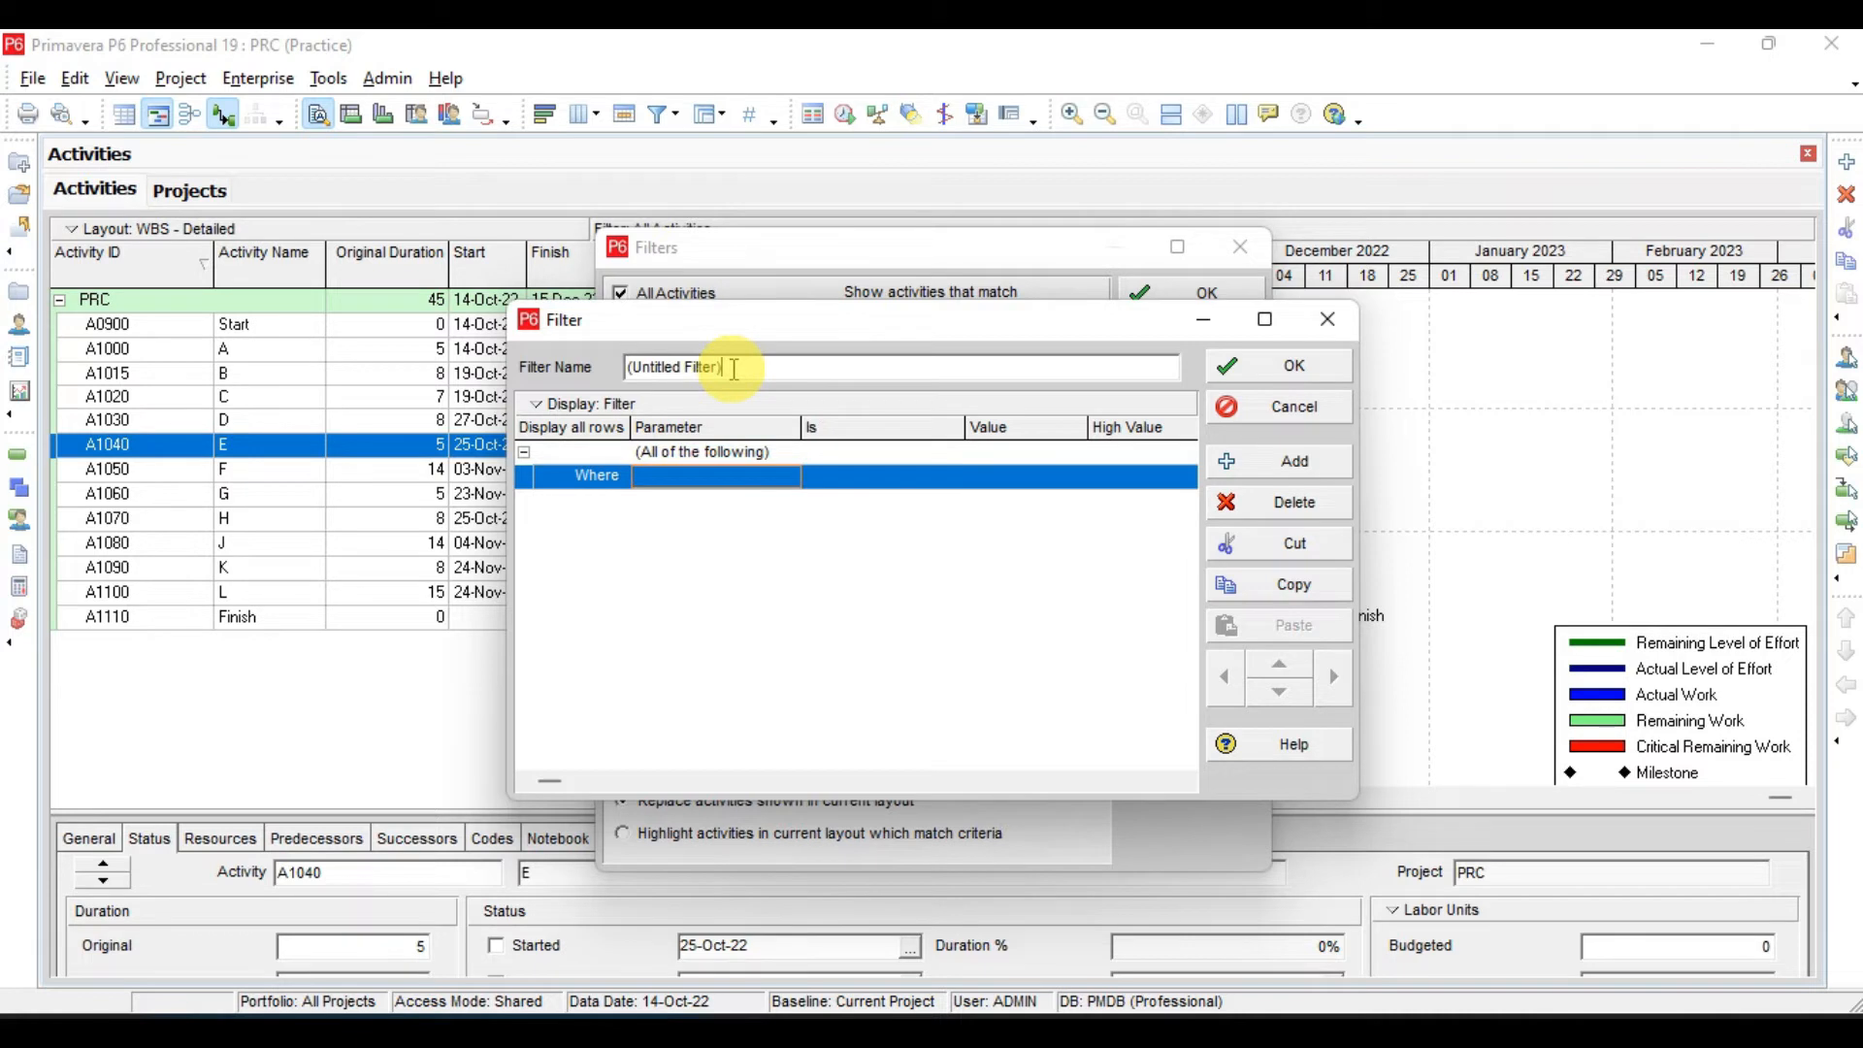
{"action": "key", "text": "BackSpace"}
{"action": "key", "text": "BackSpace"}
{"action": "key", "text": "BackSpace"}
{"action": "key", "text": "BackSpace"}
{"action": "key", "text": "BackSpace"}
{"action": "key", "text": "BackSpace"}
{"action": "key", "text": "BackSpace"}
{"action": "key", "text": "BackSpace"}
{"action": "key", "text": "BackSpace"}
{"action": "key", "text": "BackSpace"}
{"action": "key", "text": "BackSpace"}
{"action": "key", "text": "BackSpace"}
{"action": "key", "text": "BackSpace"}
{"action": "key", "text": "BackSpace"}
{"action": "key", "text": "BackSpace"}
{"action": "key", "text": "BackSpace"}
{"action": "key", "text": "BackSpace"}
{"action": "type", "text": "2 wee"}
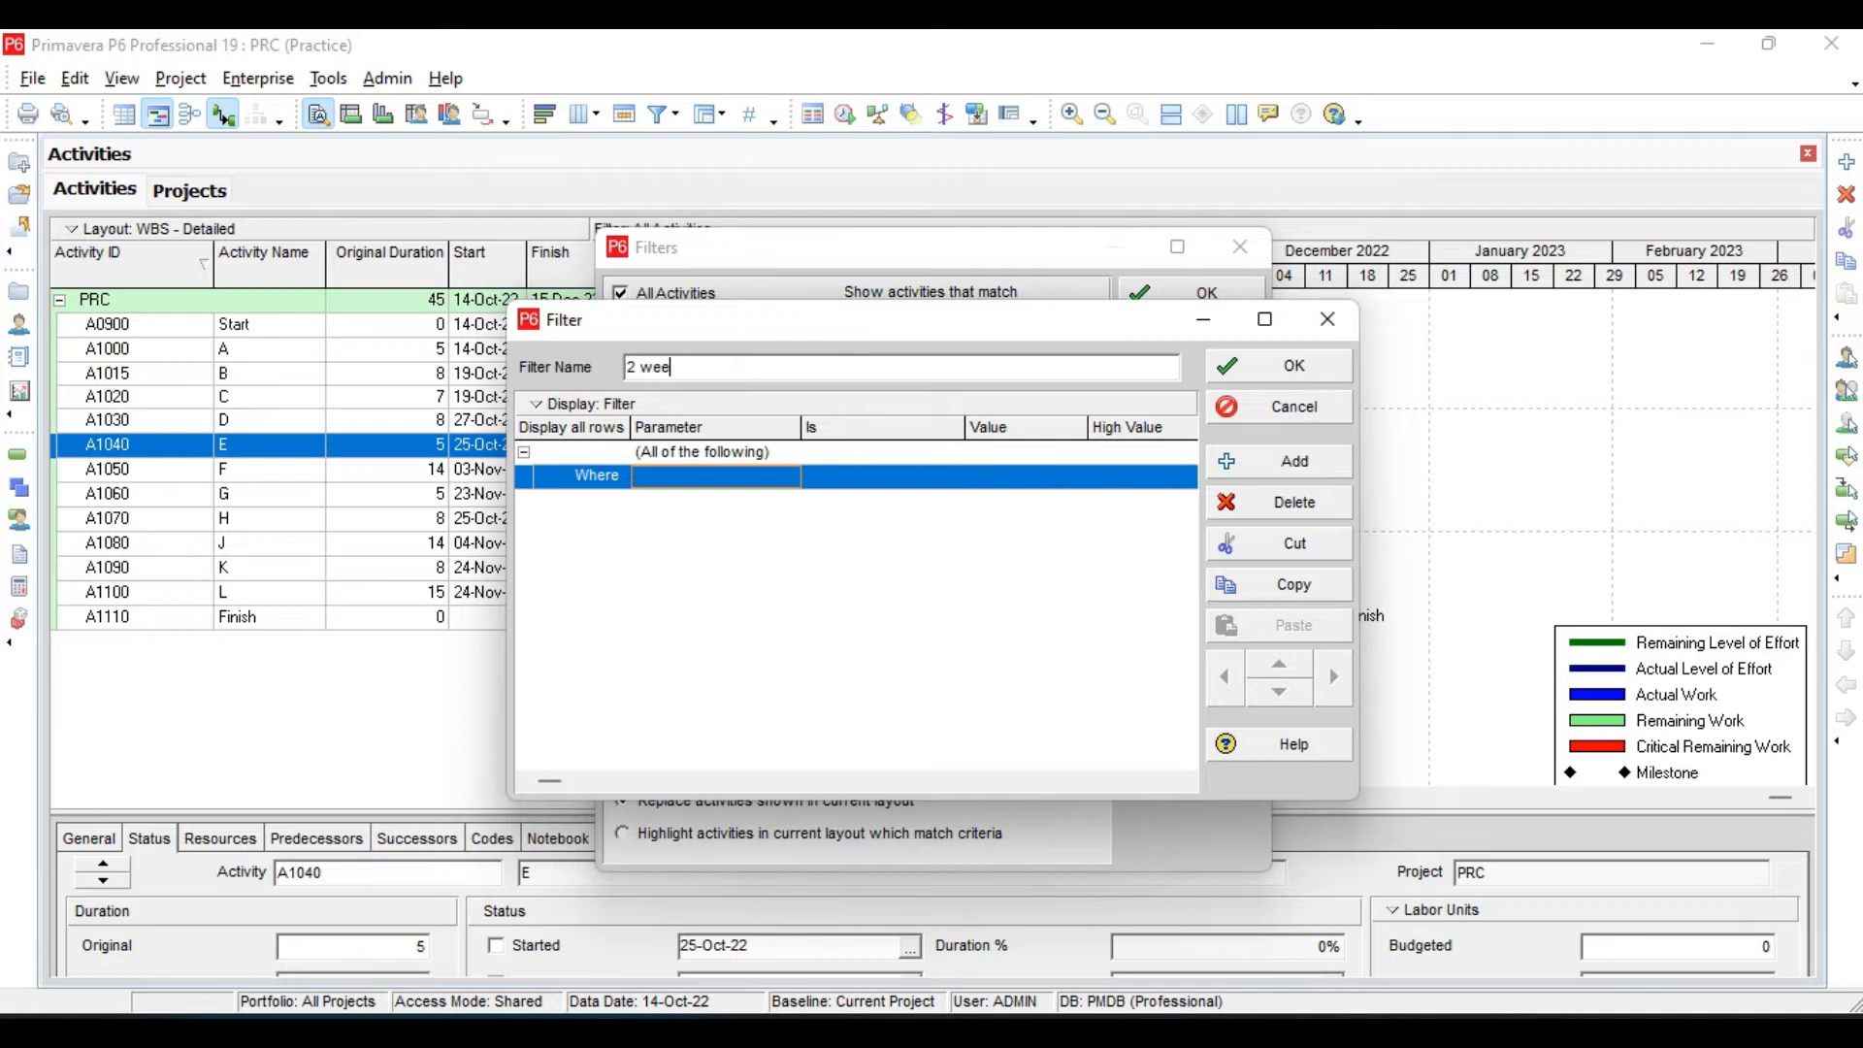
{"action": "type", "text": "k look ahead"}
- Set the filter's first criterion to the Start parameter with the value DD
{"action": "left_click", "coordinate": [733, 478]}
{"action": "left_click", "coordinate": [734, 480]}
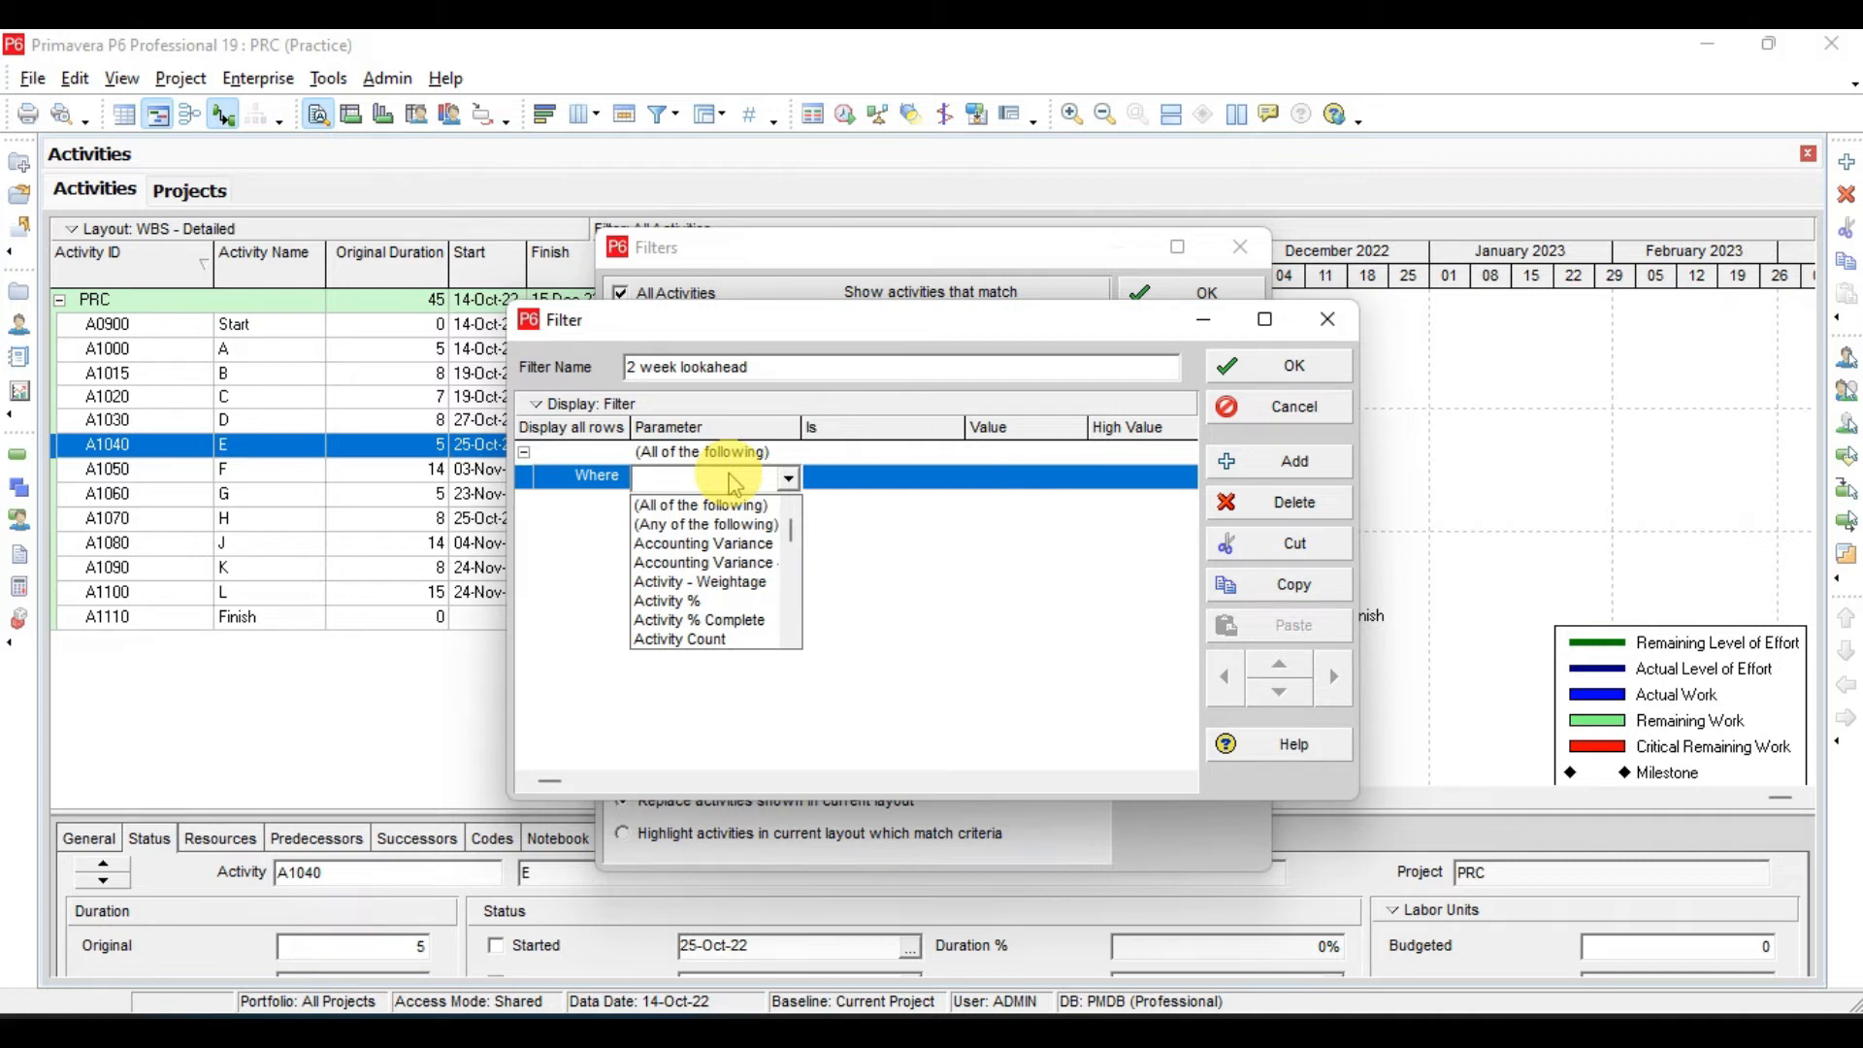
{"action": "key", "text": "s"}
{"action": "key", "text": "Down"}
{"action": "key", "text": "Down"}
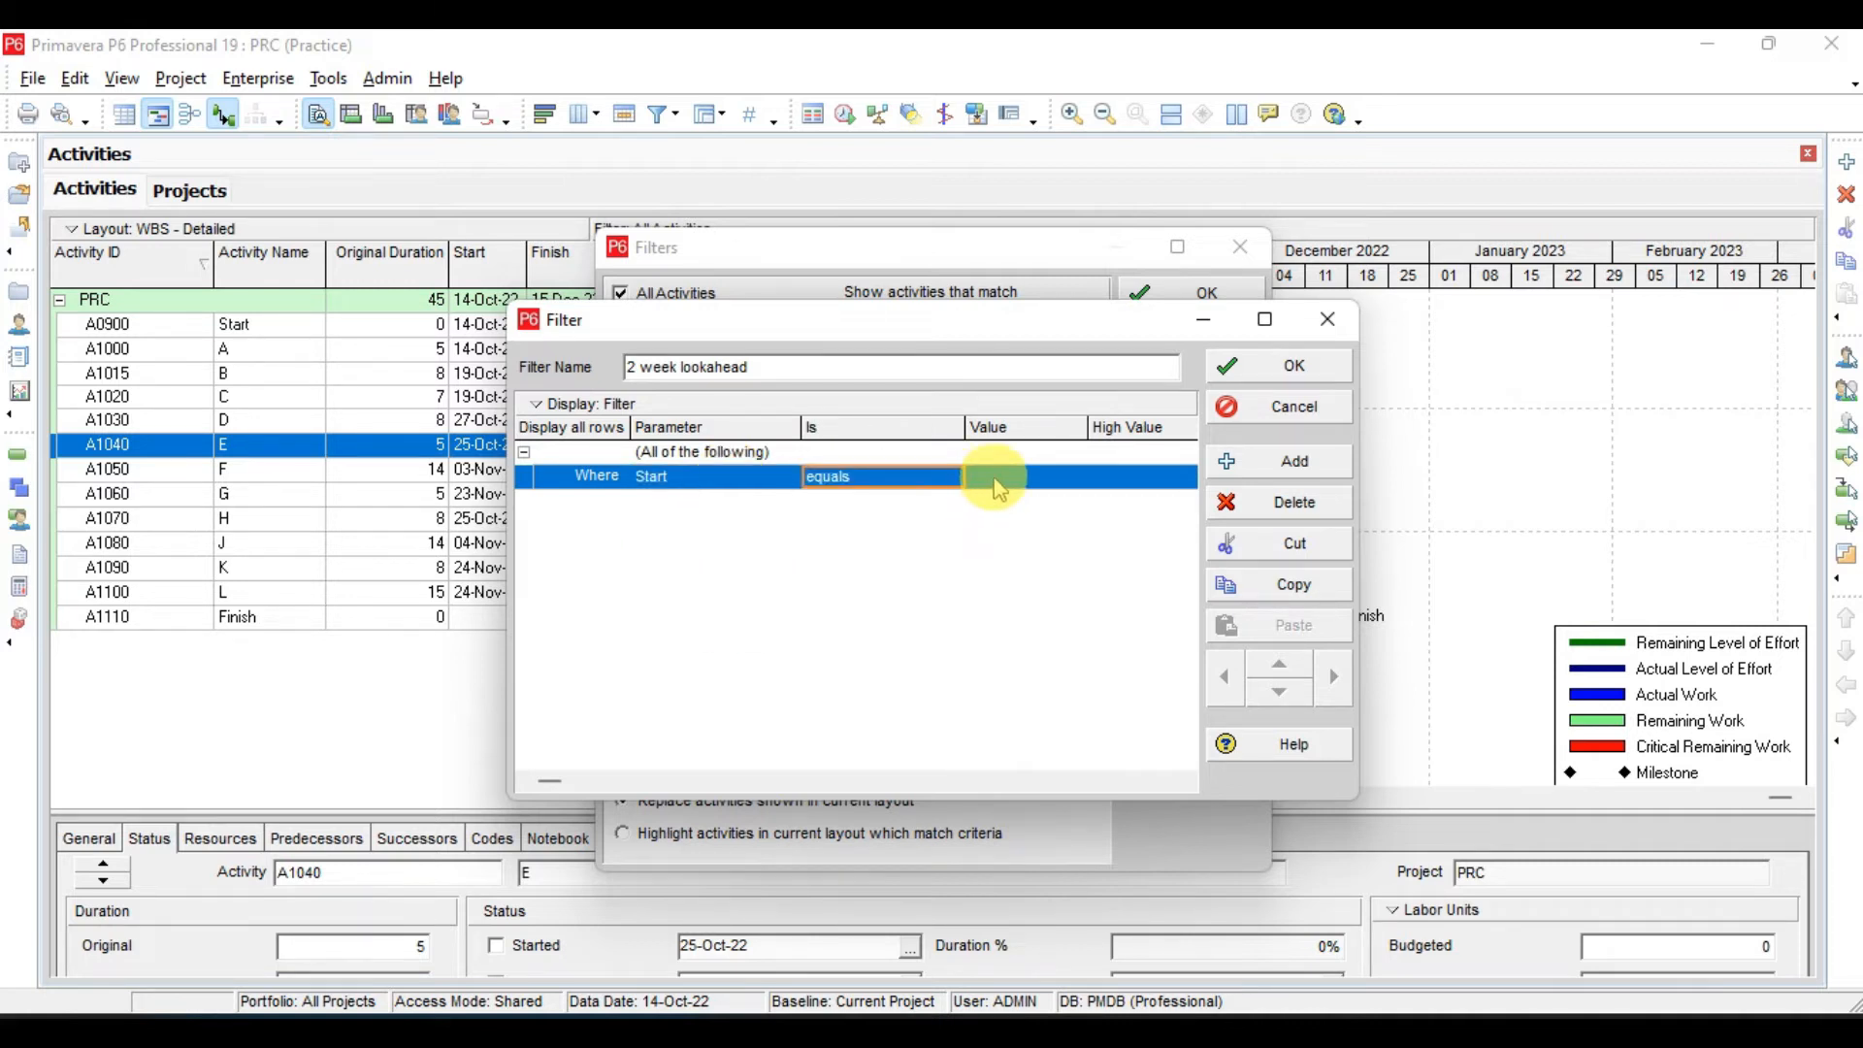
{"action": "left_click", "coordinate": [996, 478]}
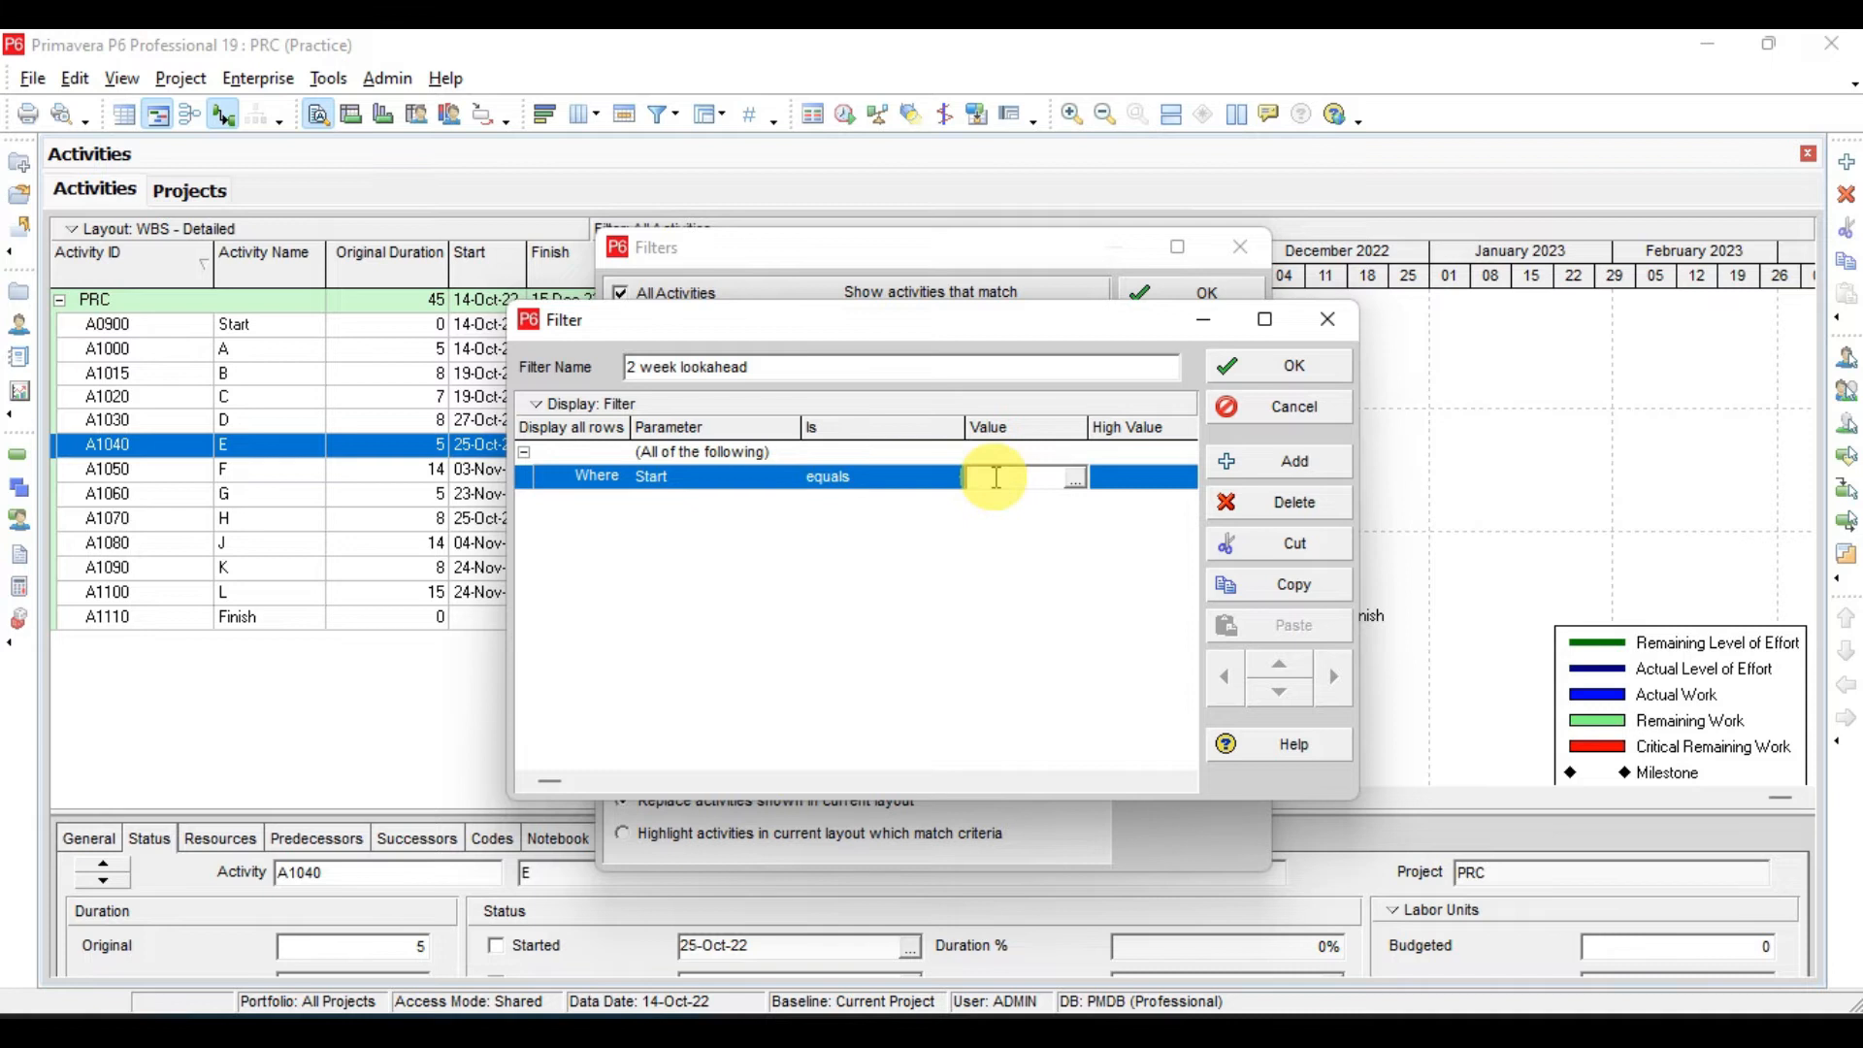
{"action": "type", "text": "DD"}
{"action": "left_click", "coordinate": [1116, 477]}
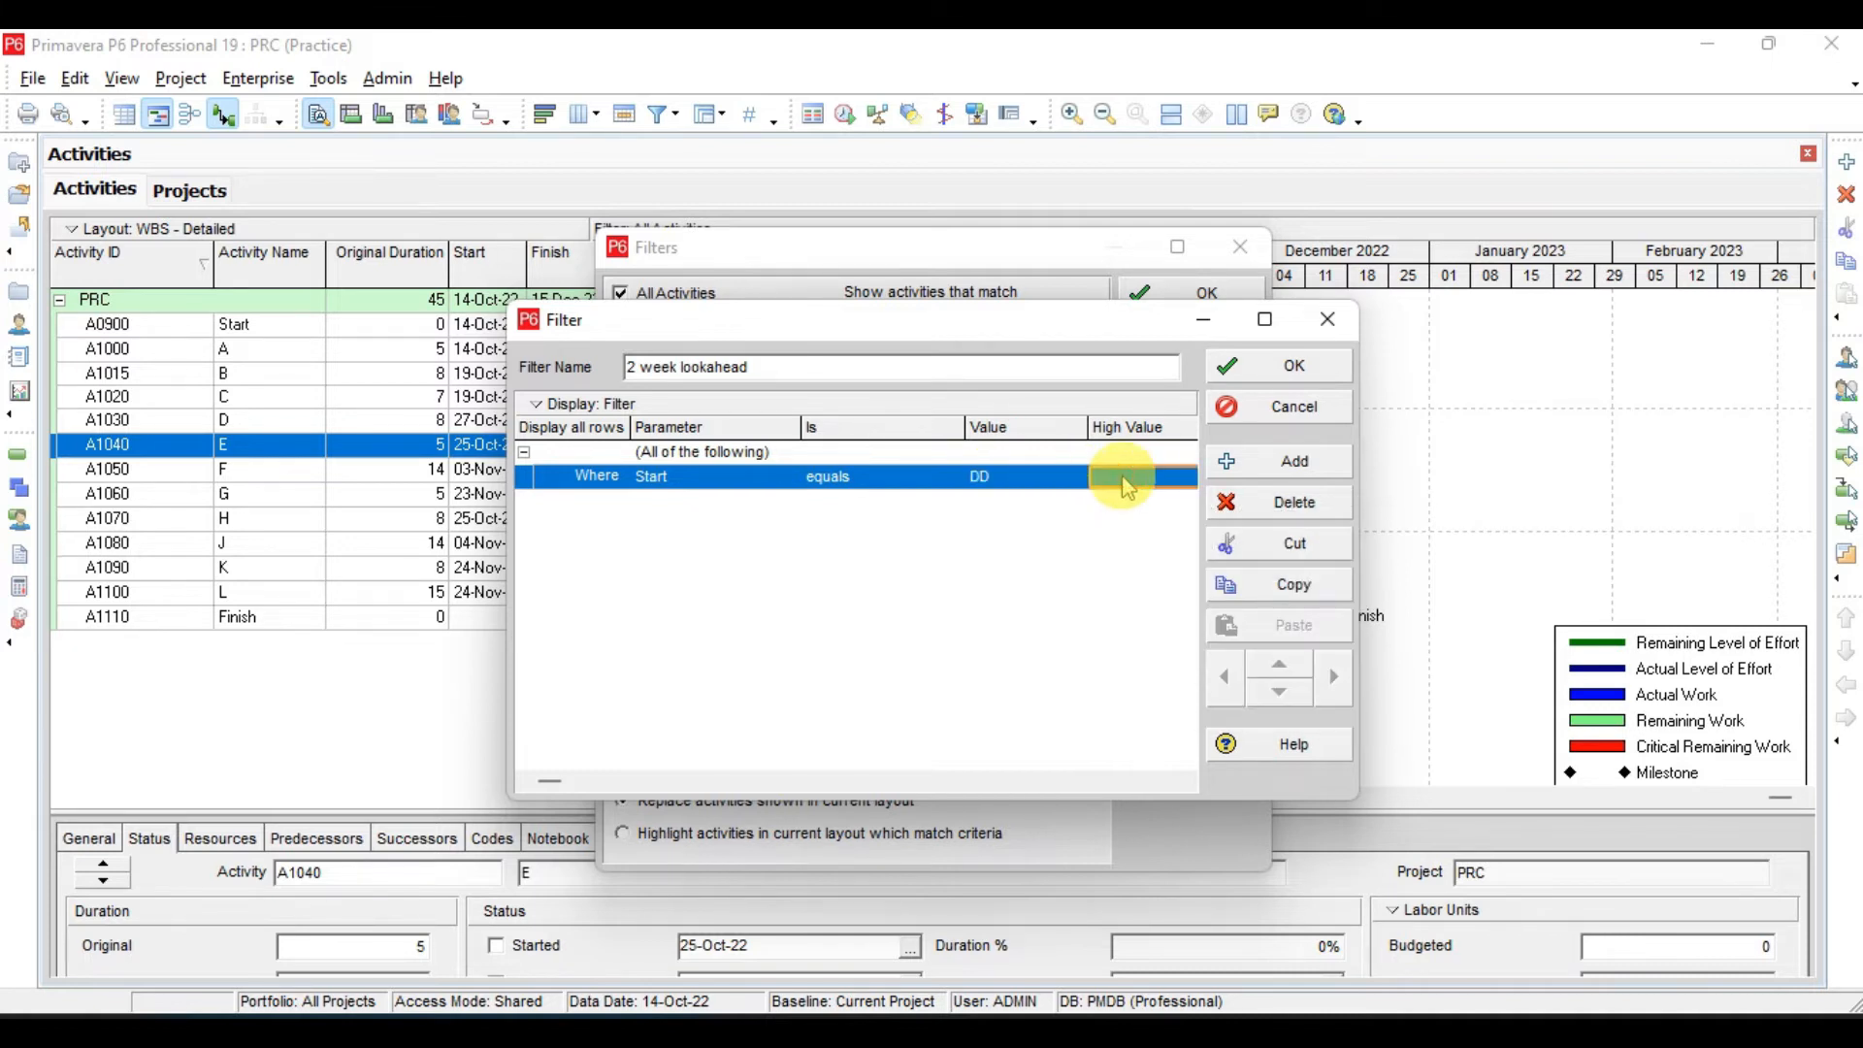
- Change the Start criterion to "is within range of" and set its high value to DD+2W
{"action": "left_click", "coordinate": [878, 477]}
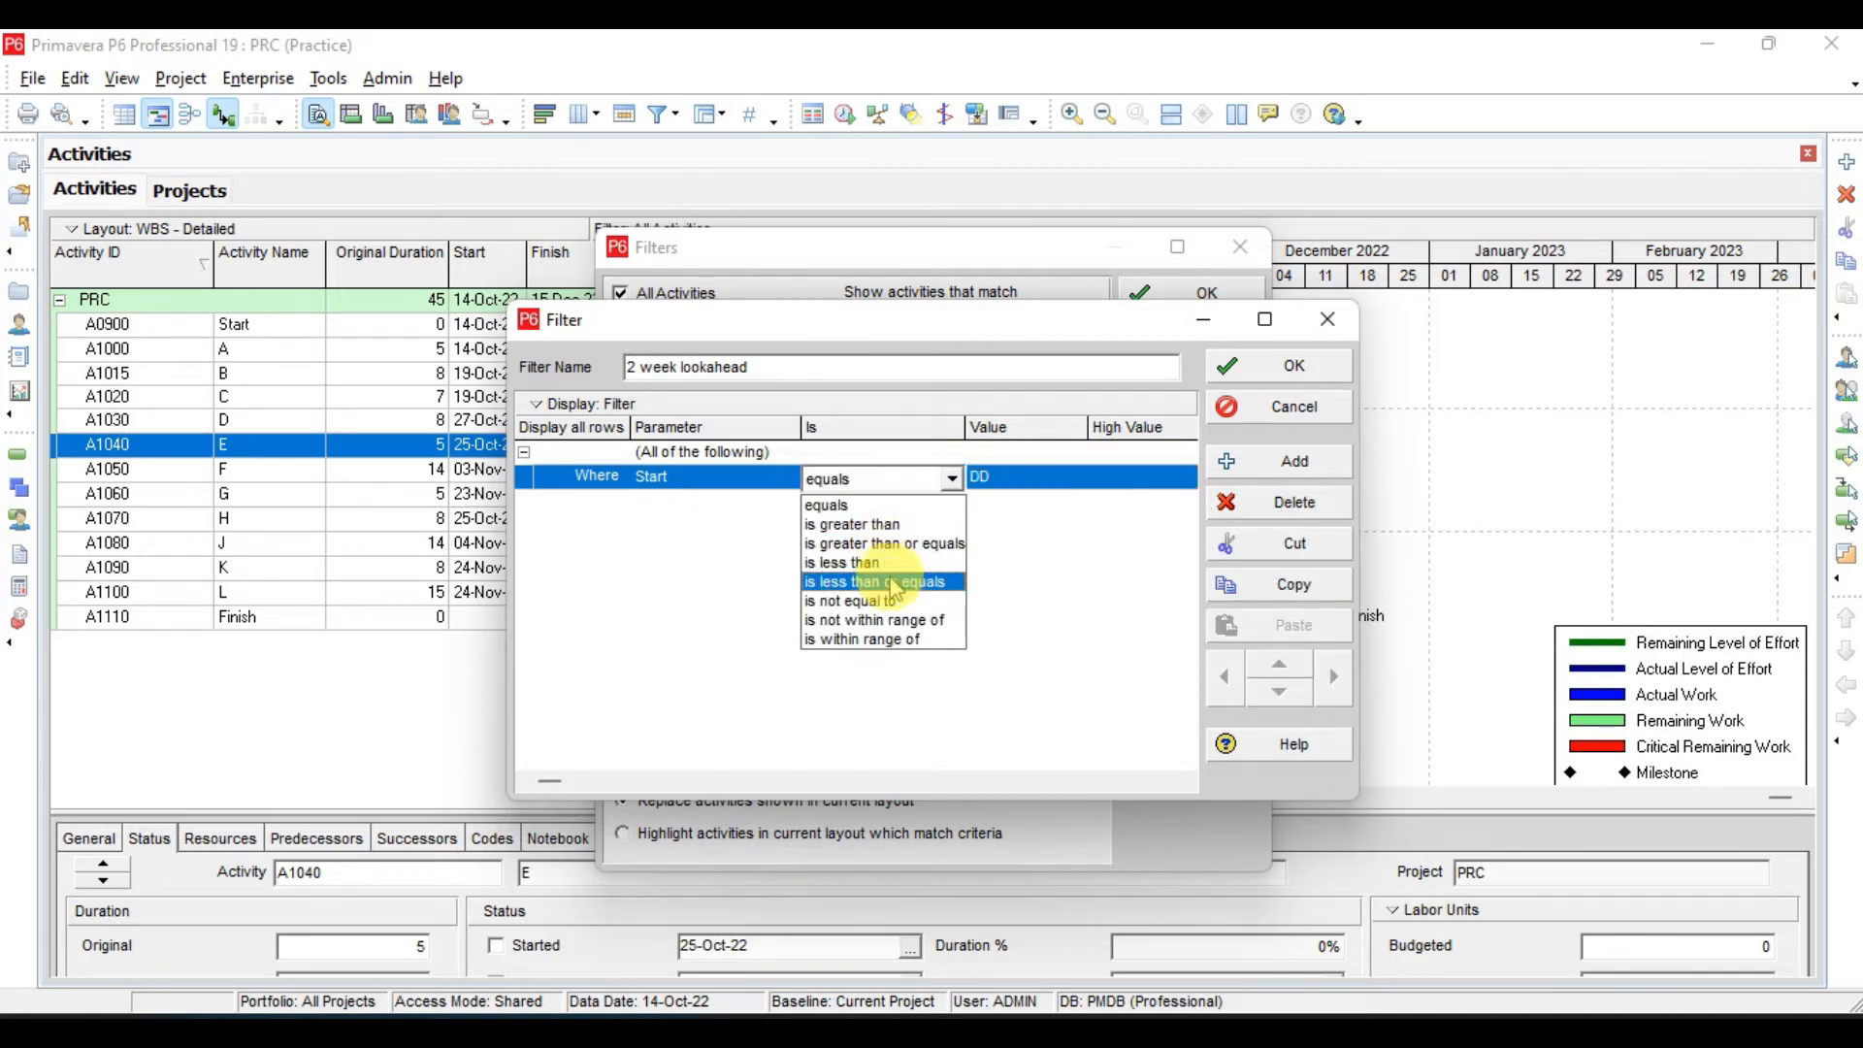
{"action": "left_click", "coordinate": [887, 642]}
{"action": "left_click", "coordinate": [1109, 482]}
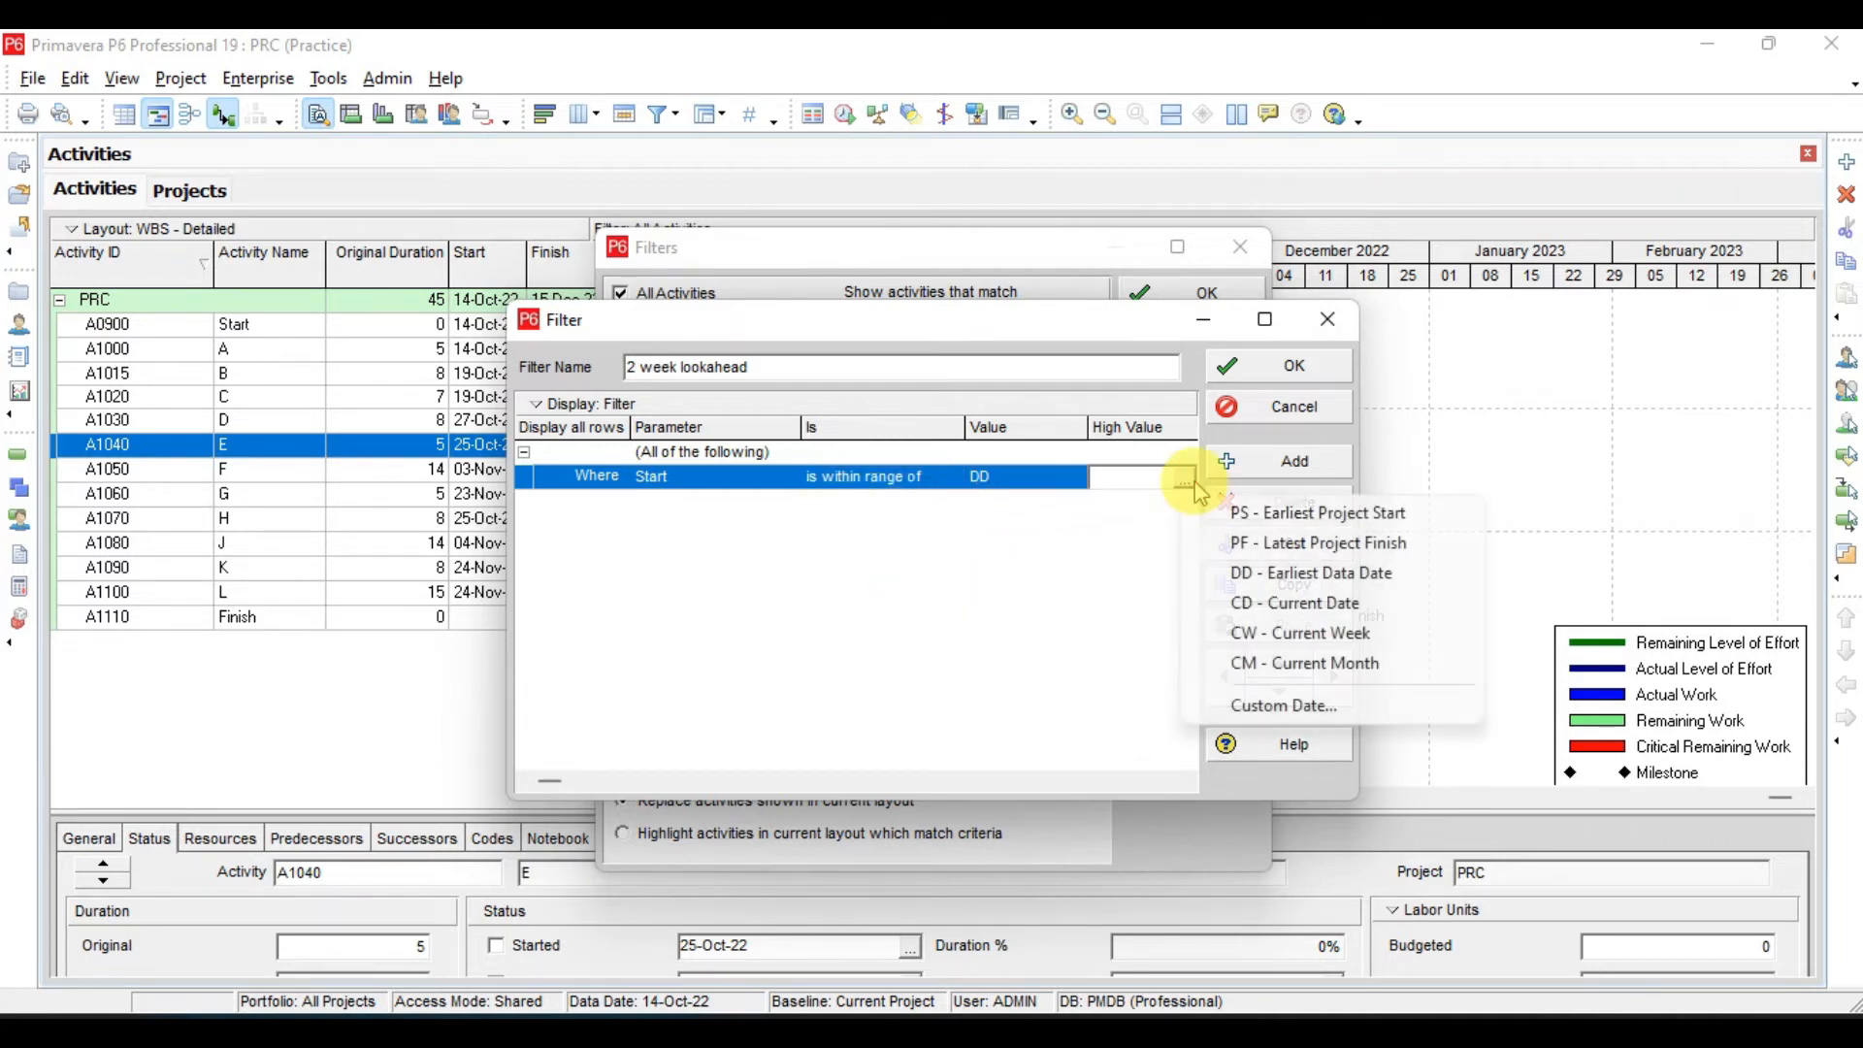
{"action": "left_click", "coordinate": [1291, 571]}
{"action": "left_click", "coordinate": [1148, 486]}
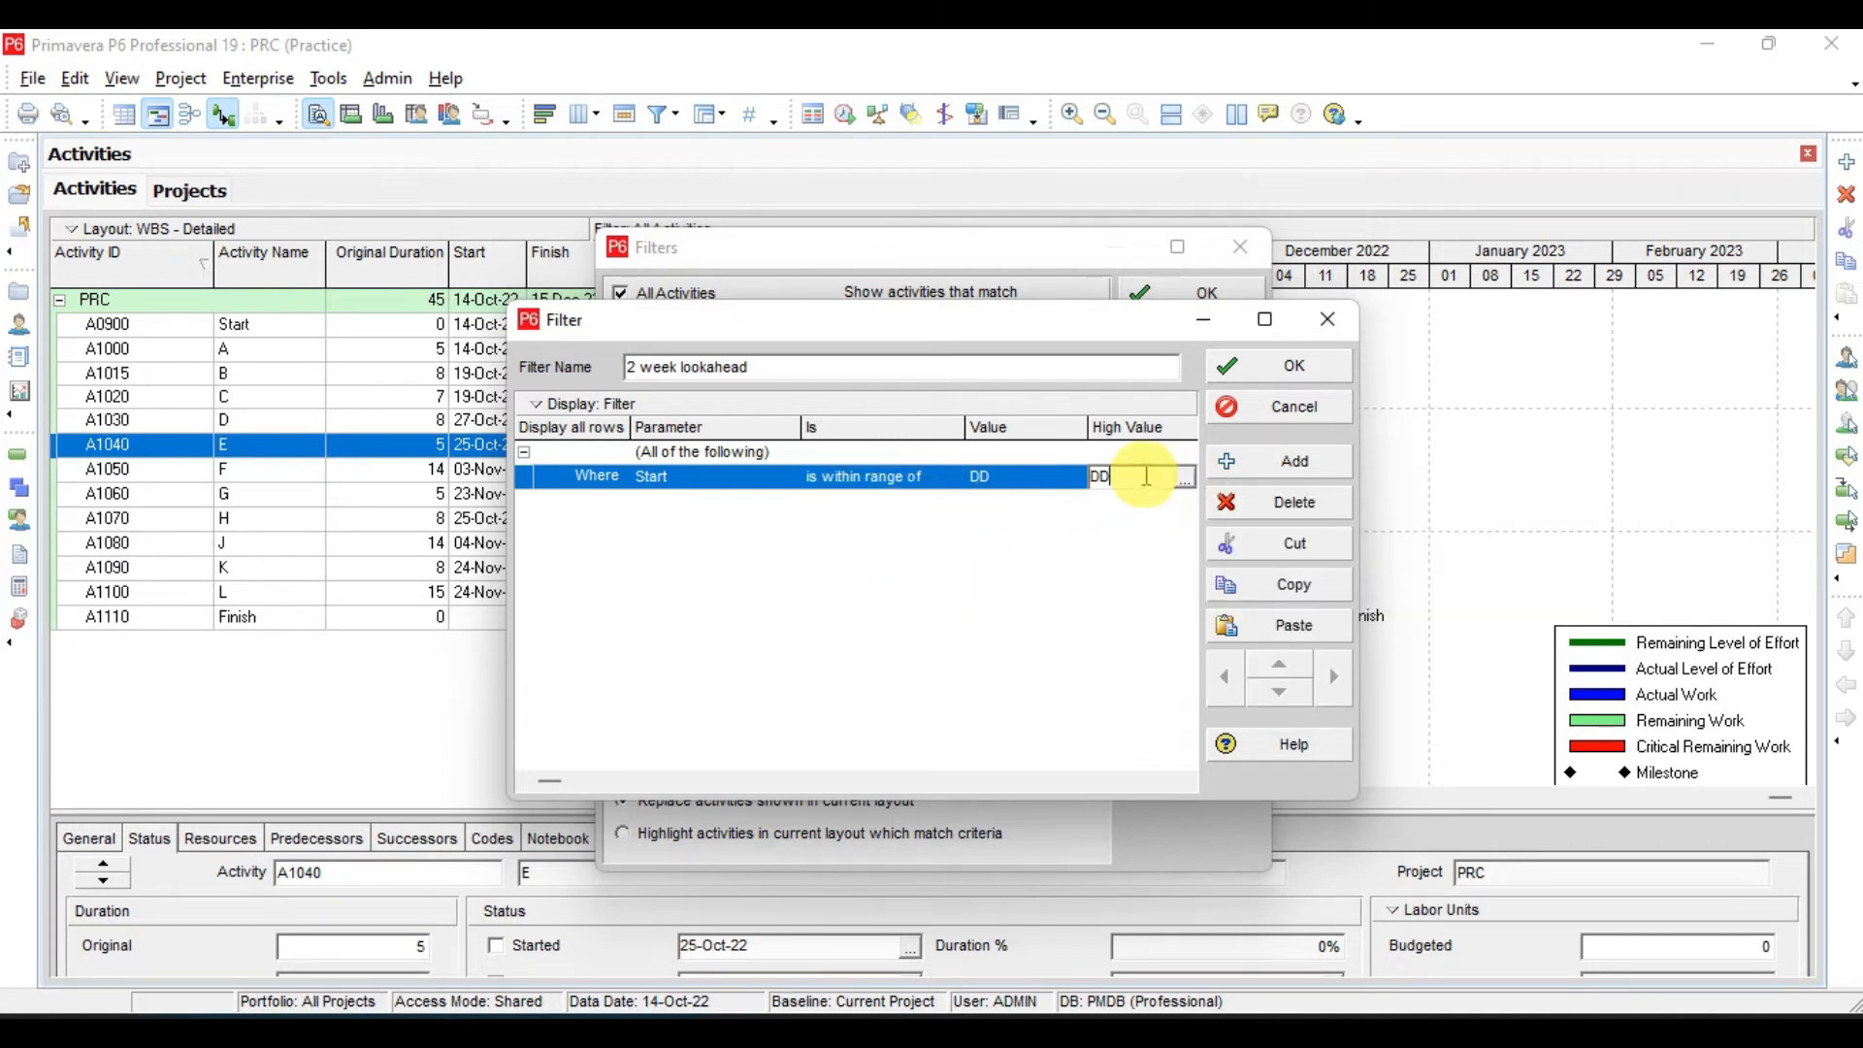
{"action": "type", "text": "+2W"}
{"action": "left_click", "coordinate": [1124, 529]}
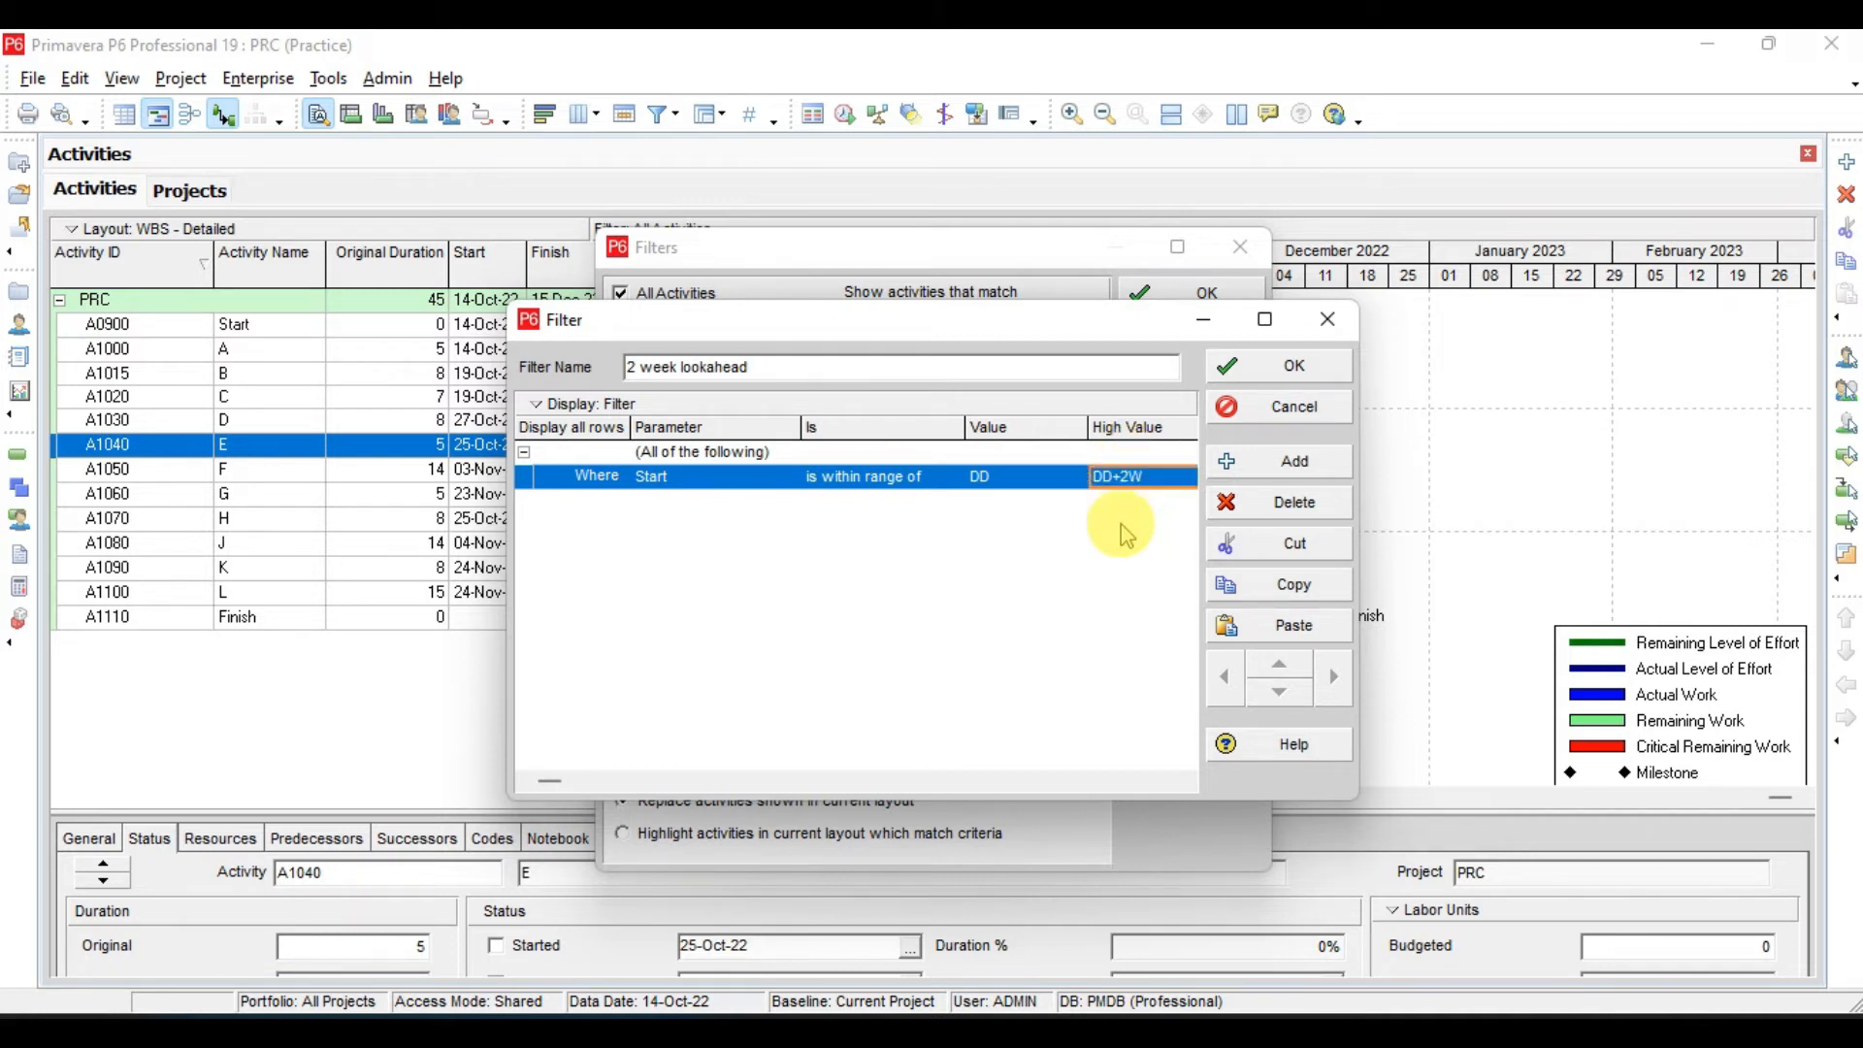
- Add a second criterion to the 2 week lookahead filter with Activity Status as its parameter
{"action": "left_click", "coordinate": [1250, 473]}
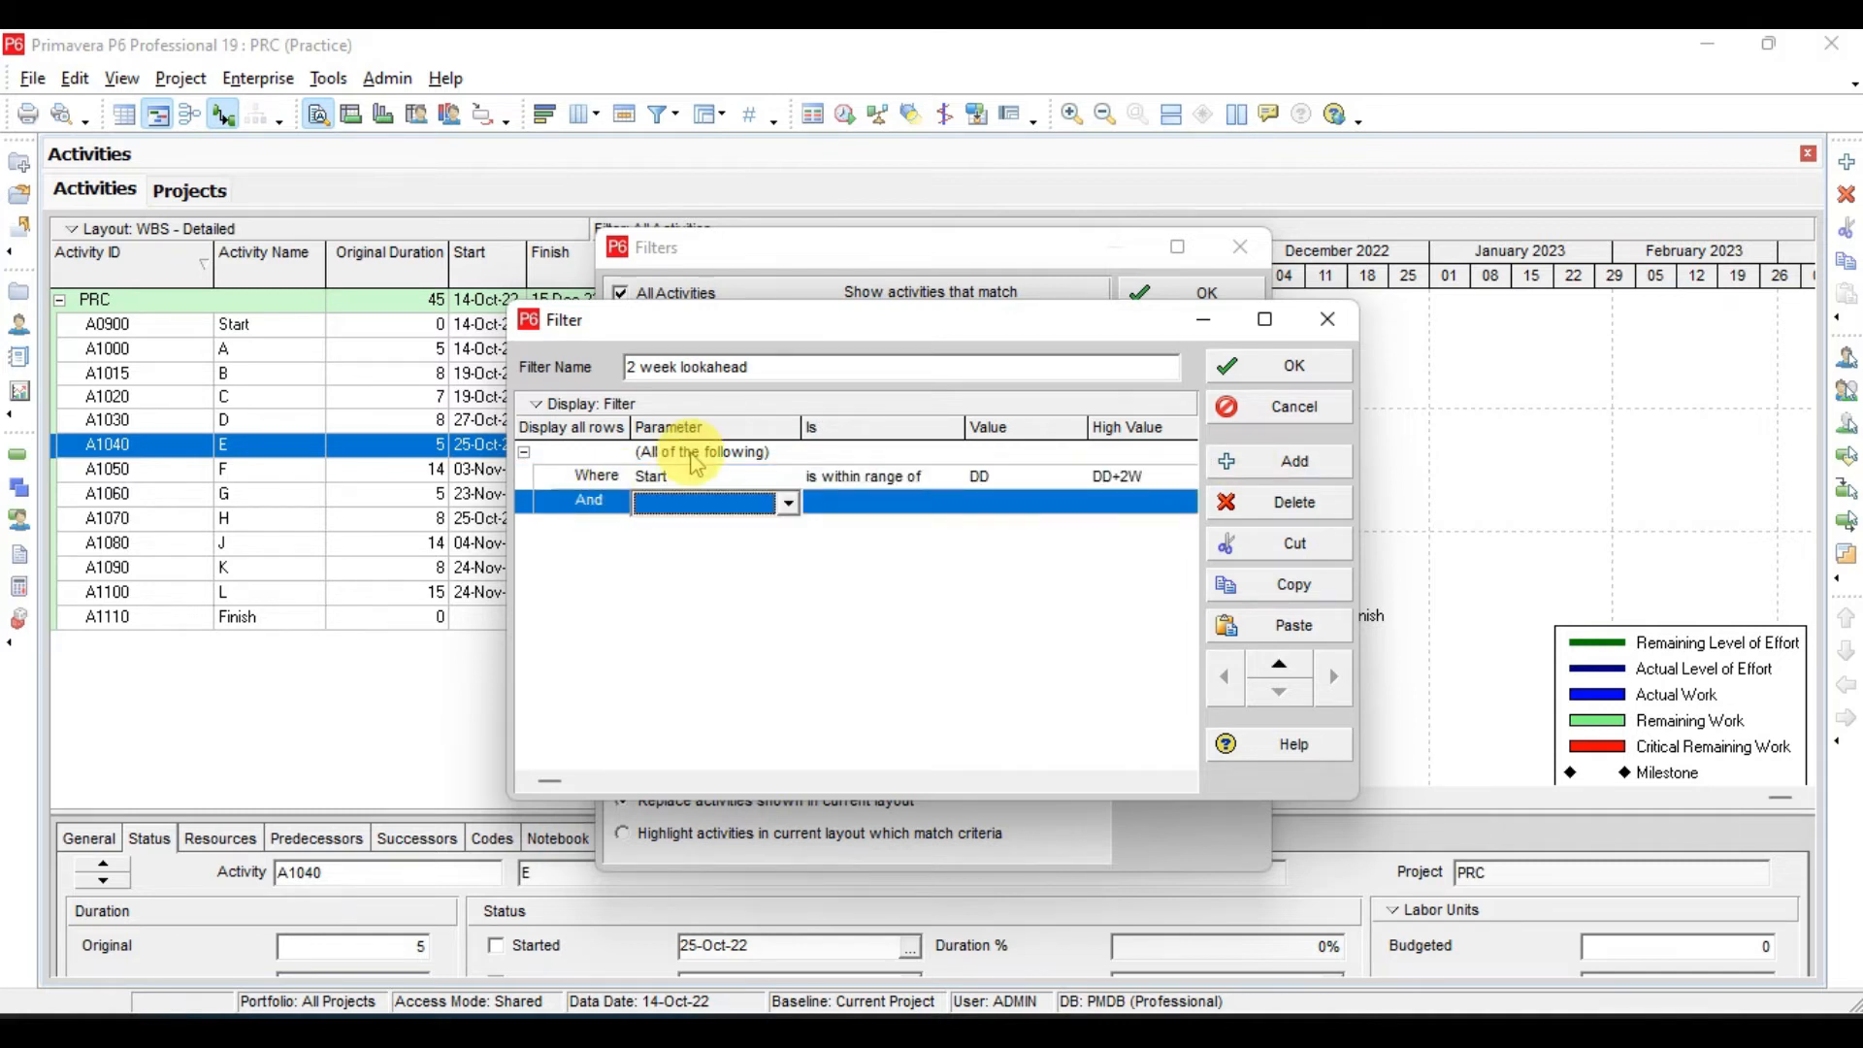
{"action": "left_click_drag", "start_coordinate": [811, 333], "coordinate": [809, 438]}
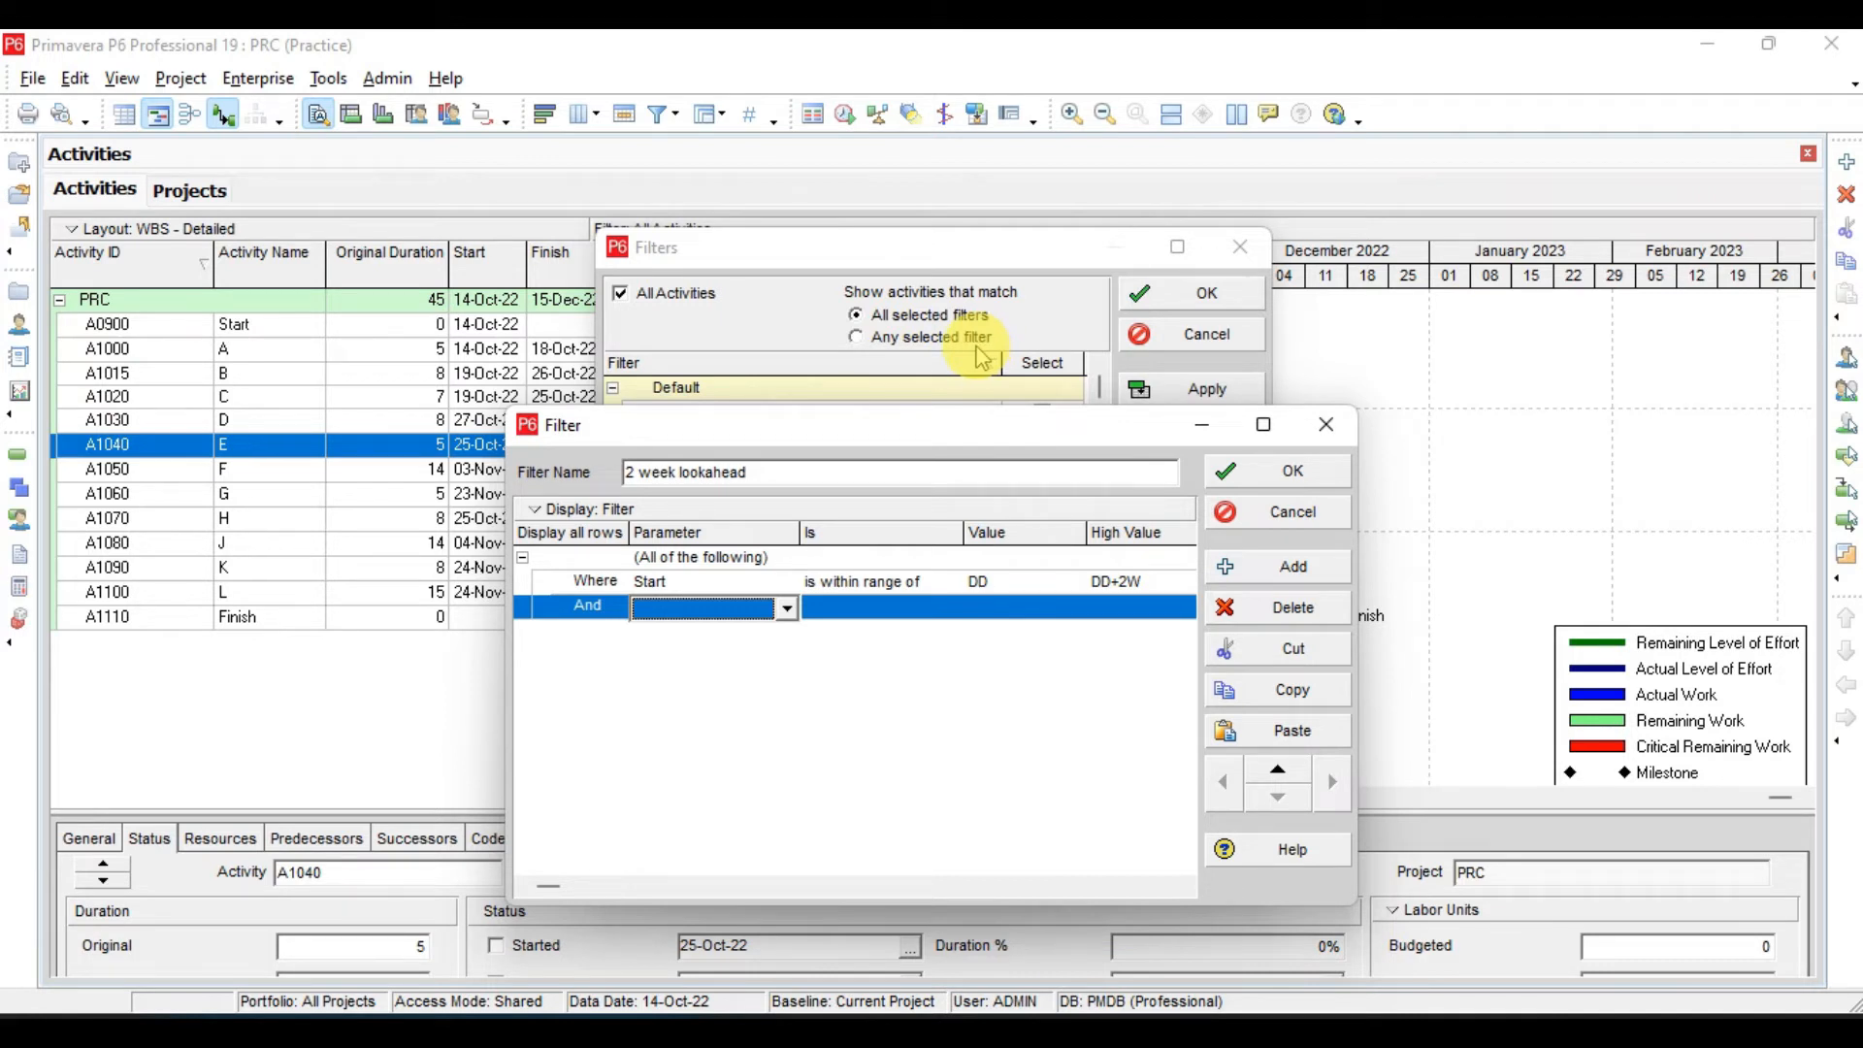
{"action": "left_click", "coordinate": [597, 612]}
{"action": "left_click", "coordinate": [654, 611]}
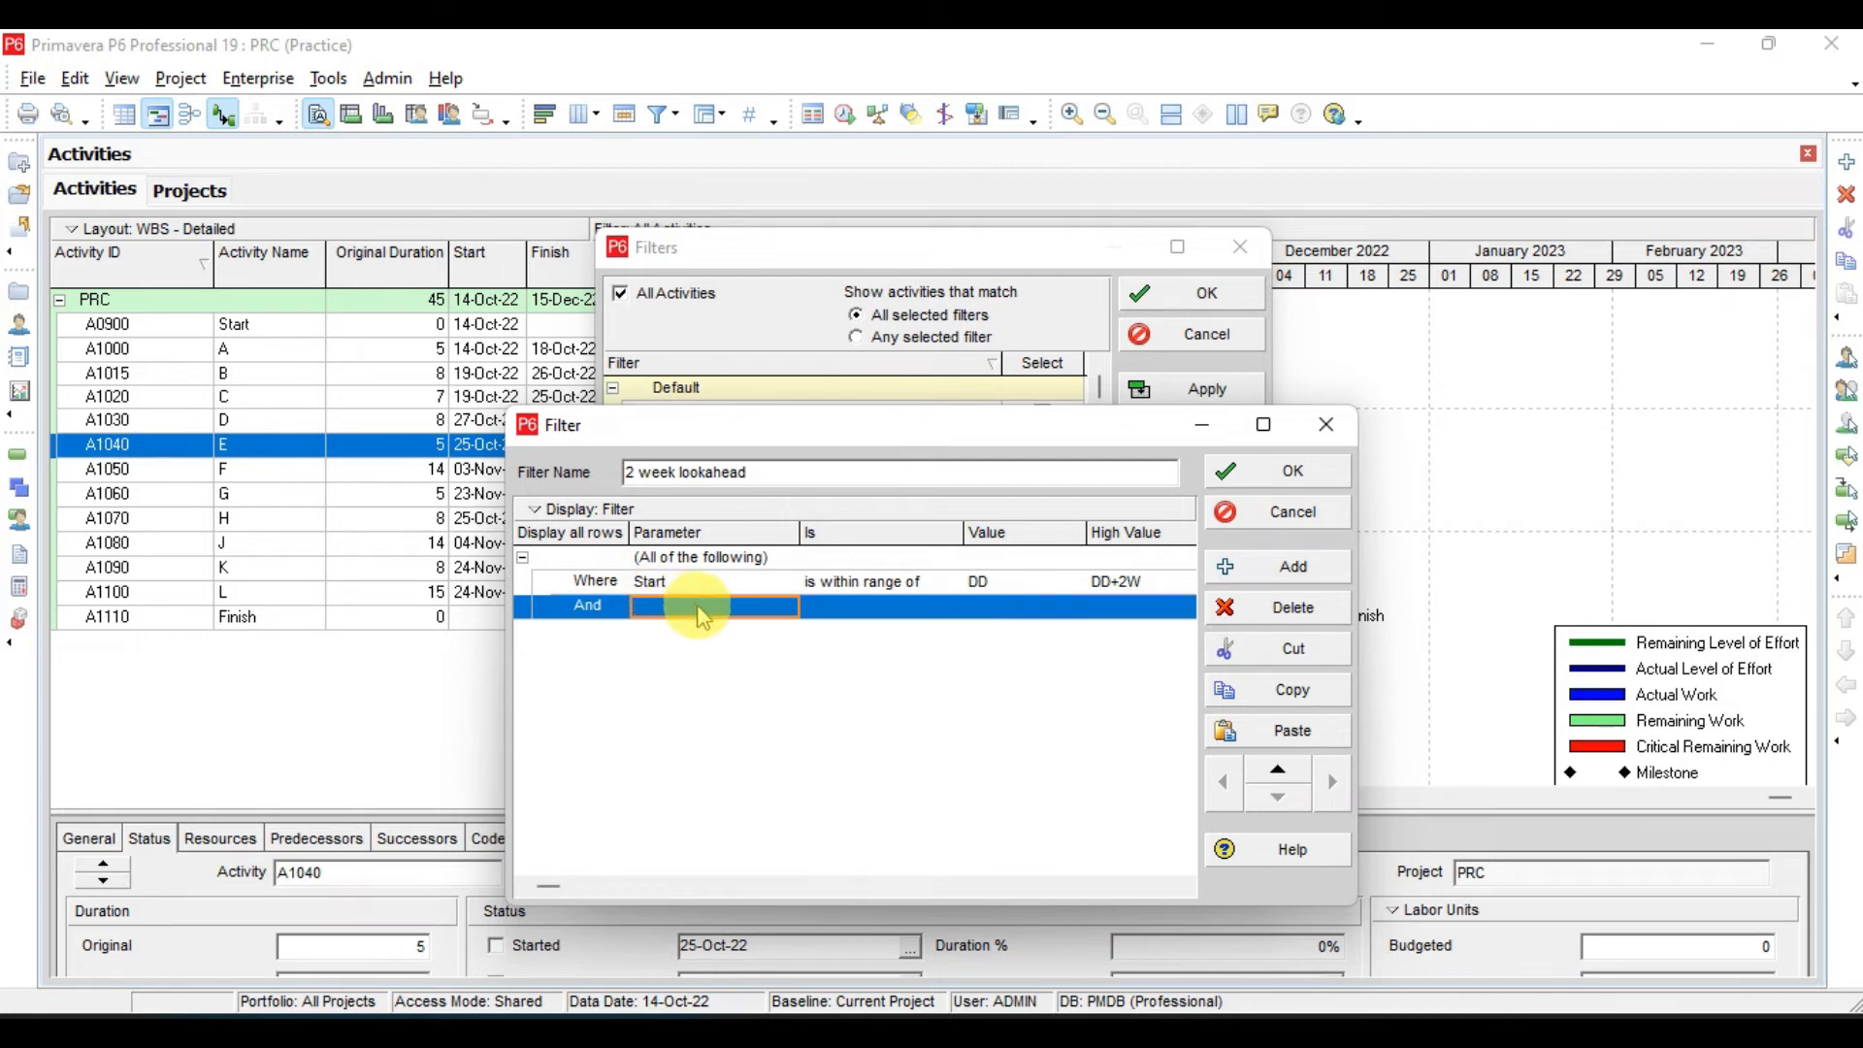
{"action": "left_click", "coordinate": [756, 609]}
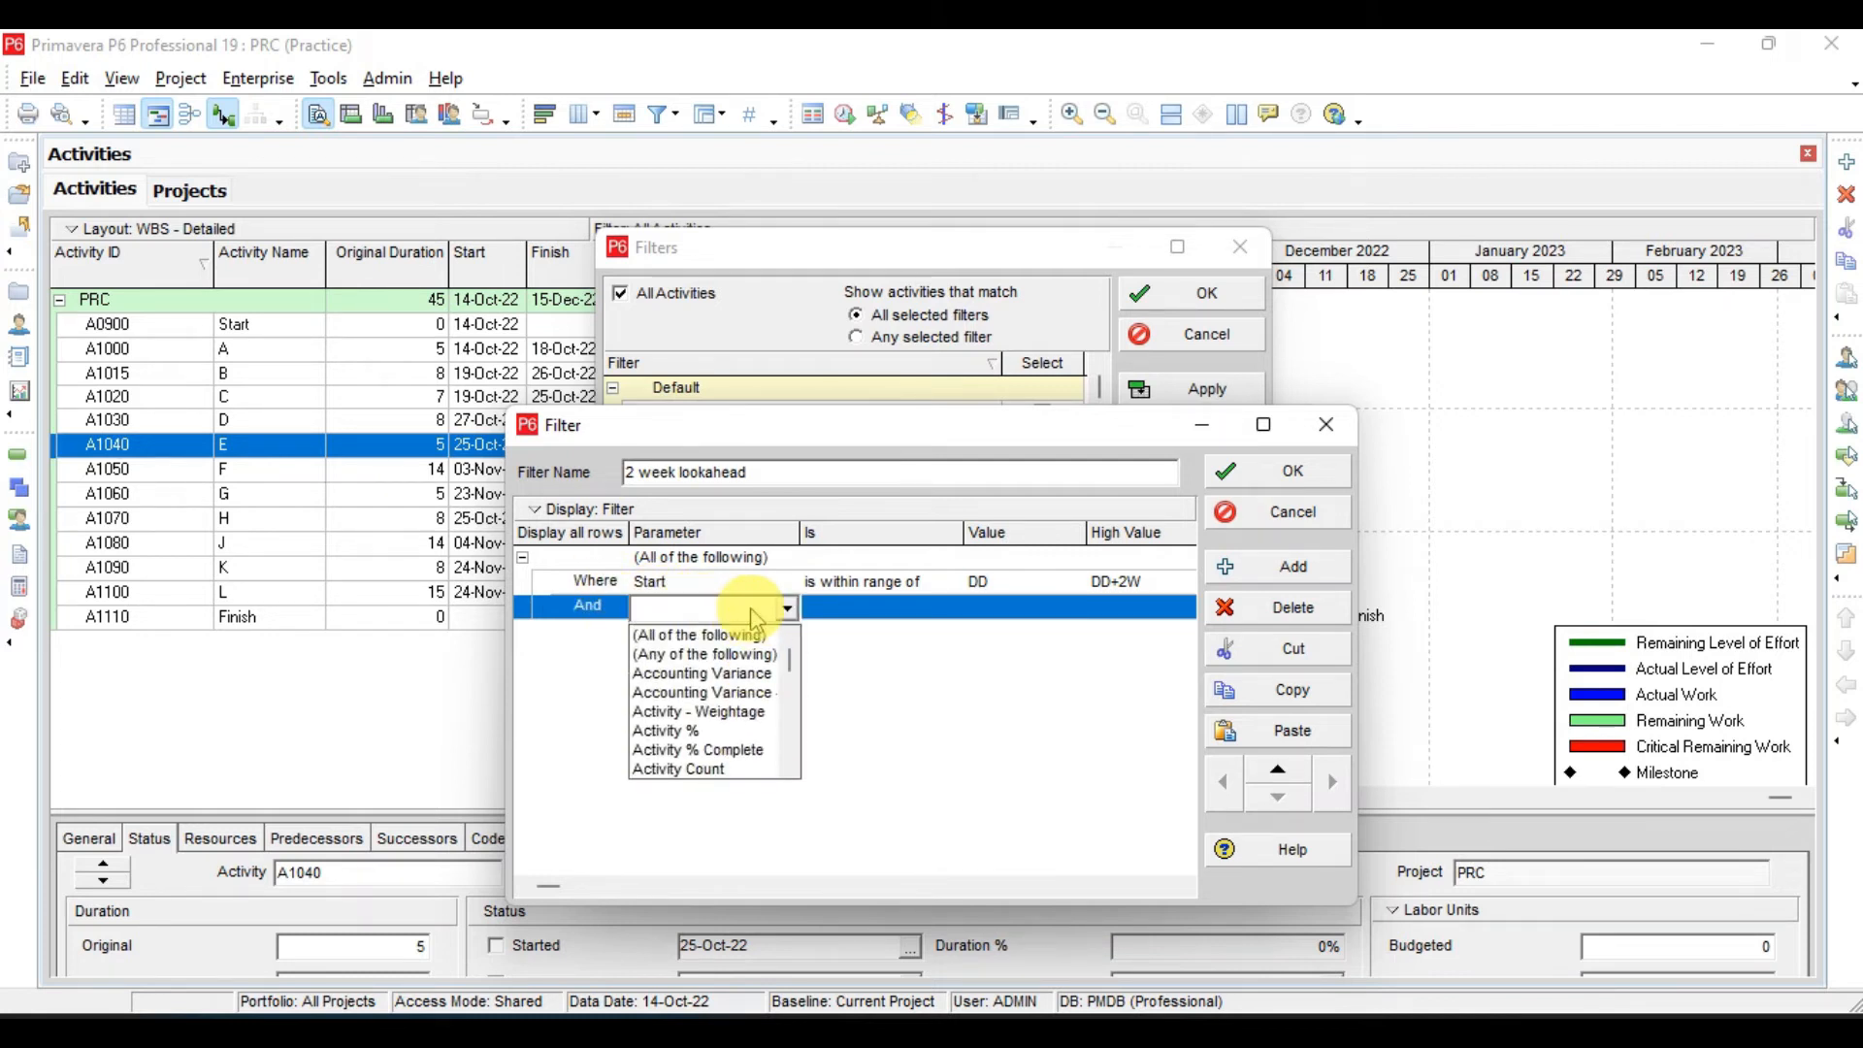
{"action": "key", "text": "s"}
{"action": "key", "text": "v"}
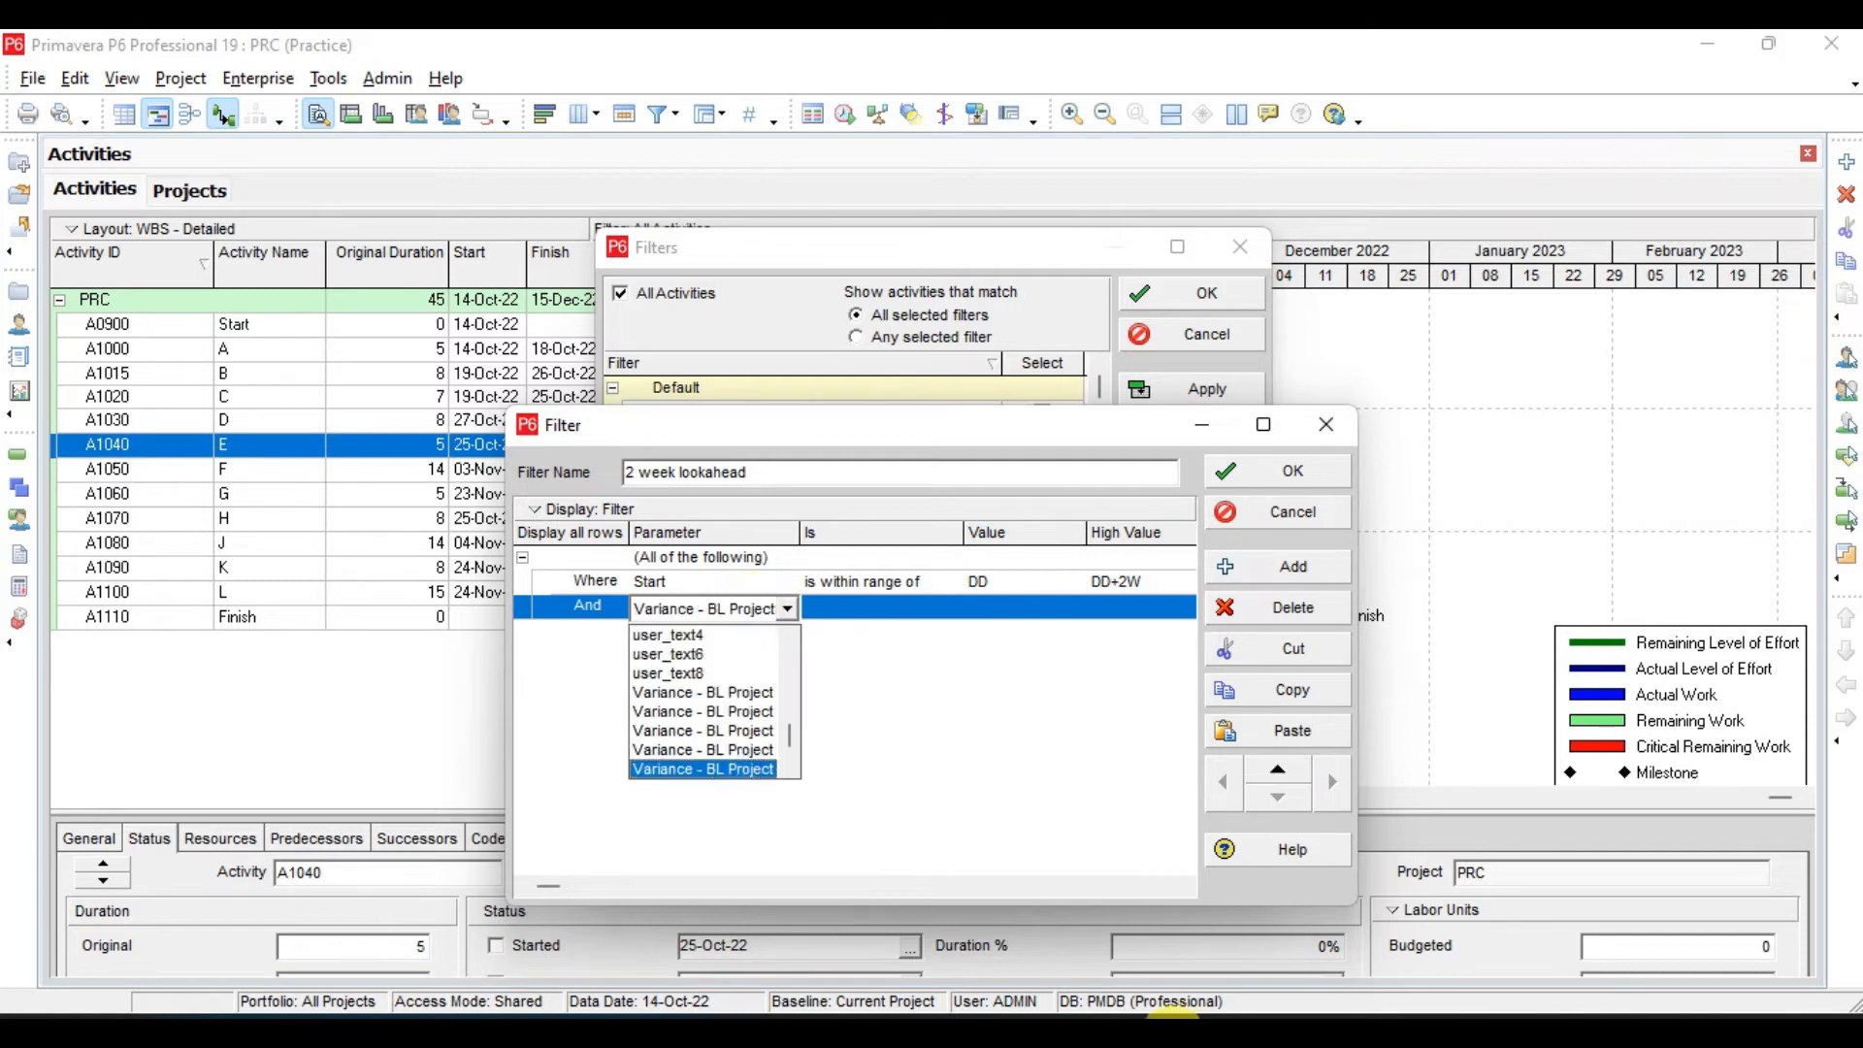
{"action": "key", "text": "Return"}
{"action": "left_click", "coordinate": [740, 610]}
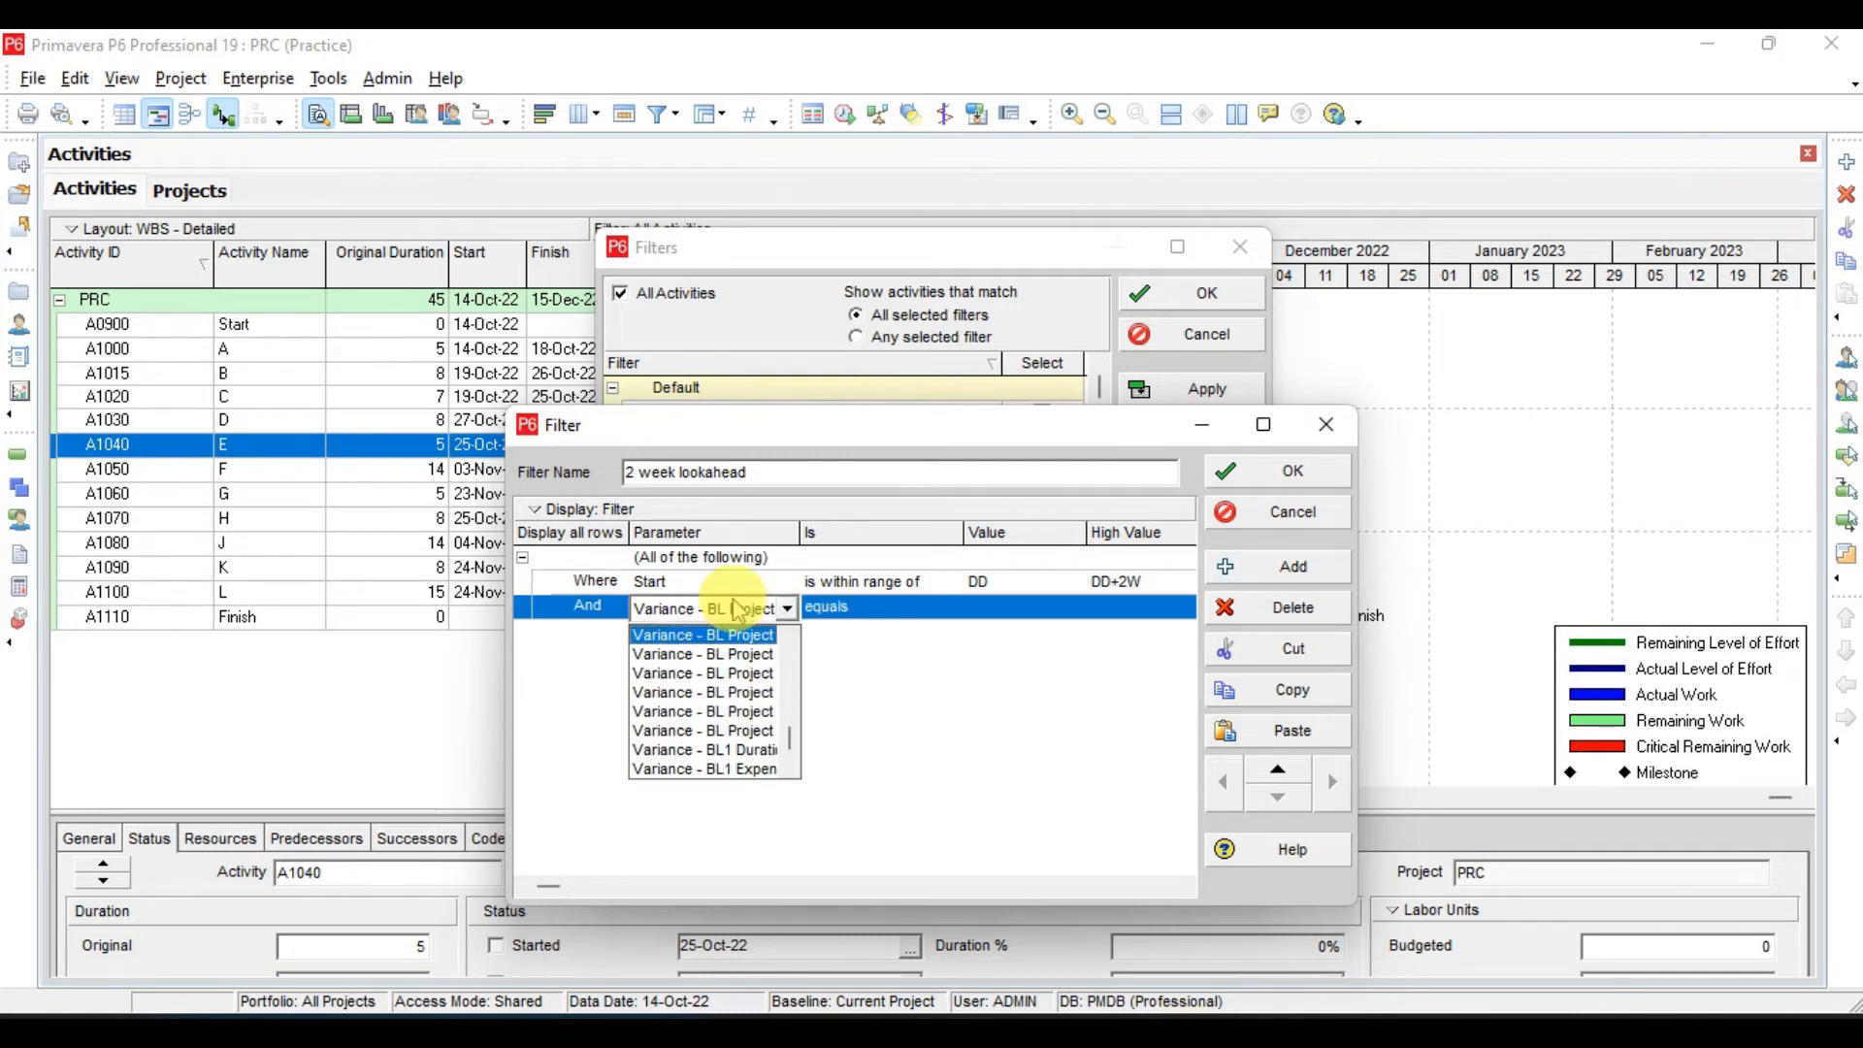
{"action": "key", "text": "c"}
{"action": "key", "text": "a"}
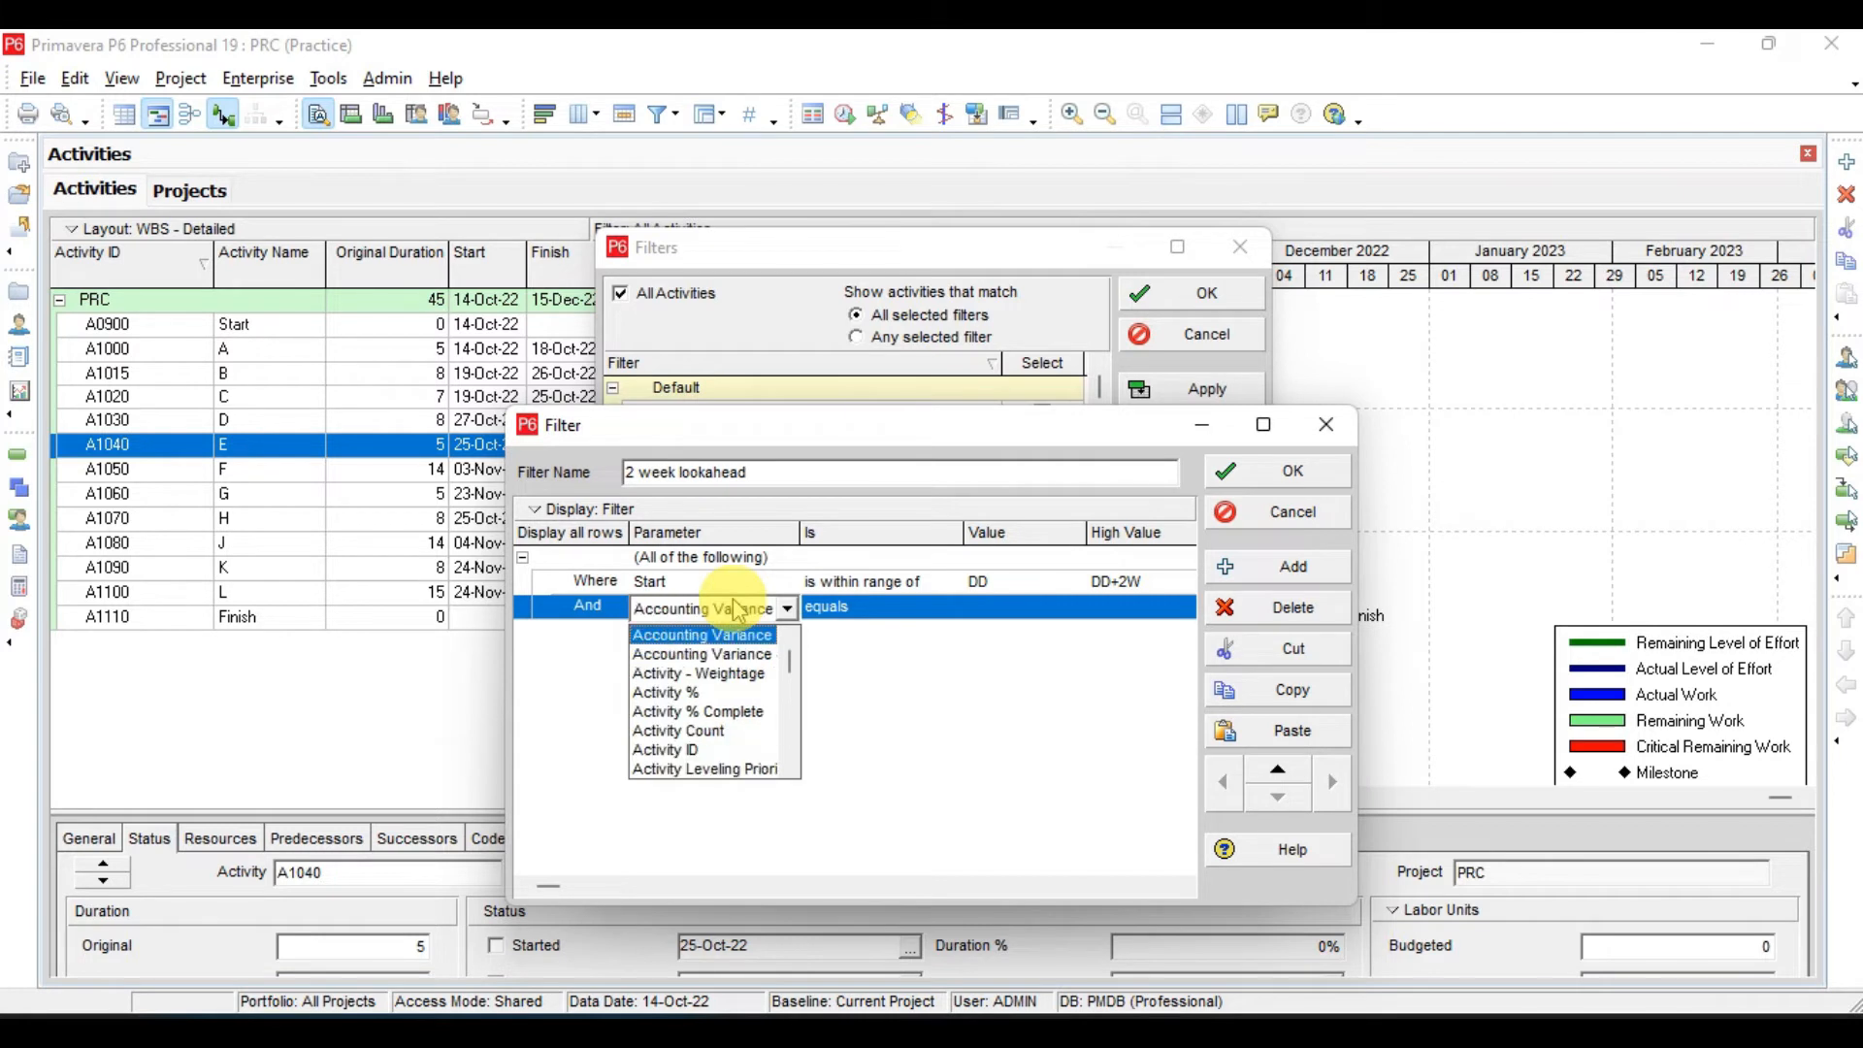
{"action": "key", "text": "Return"}
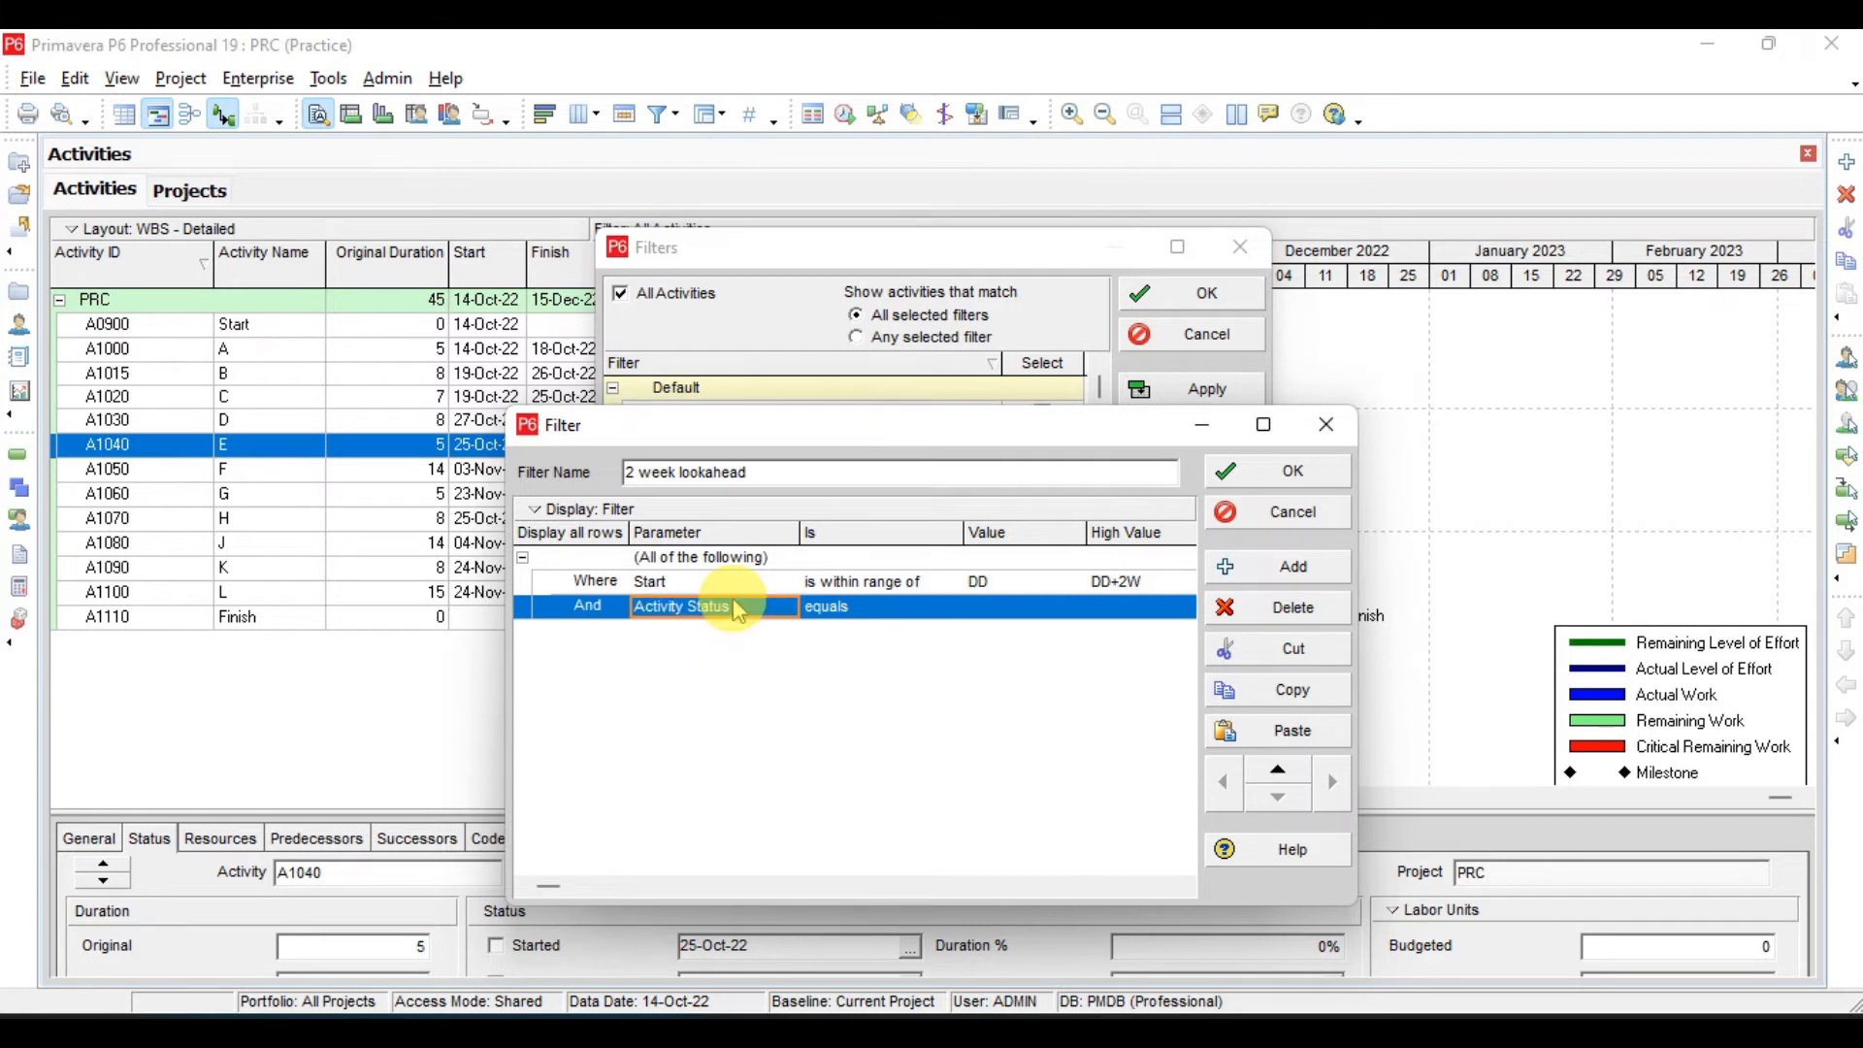
{"action": "left_click", "coordinate": [870, 614]}
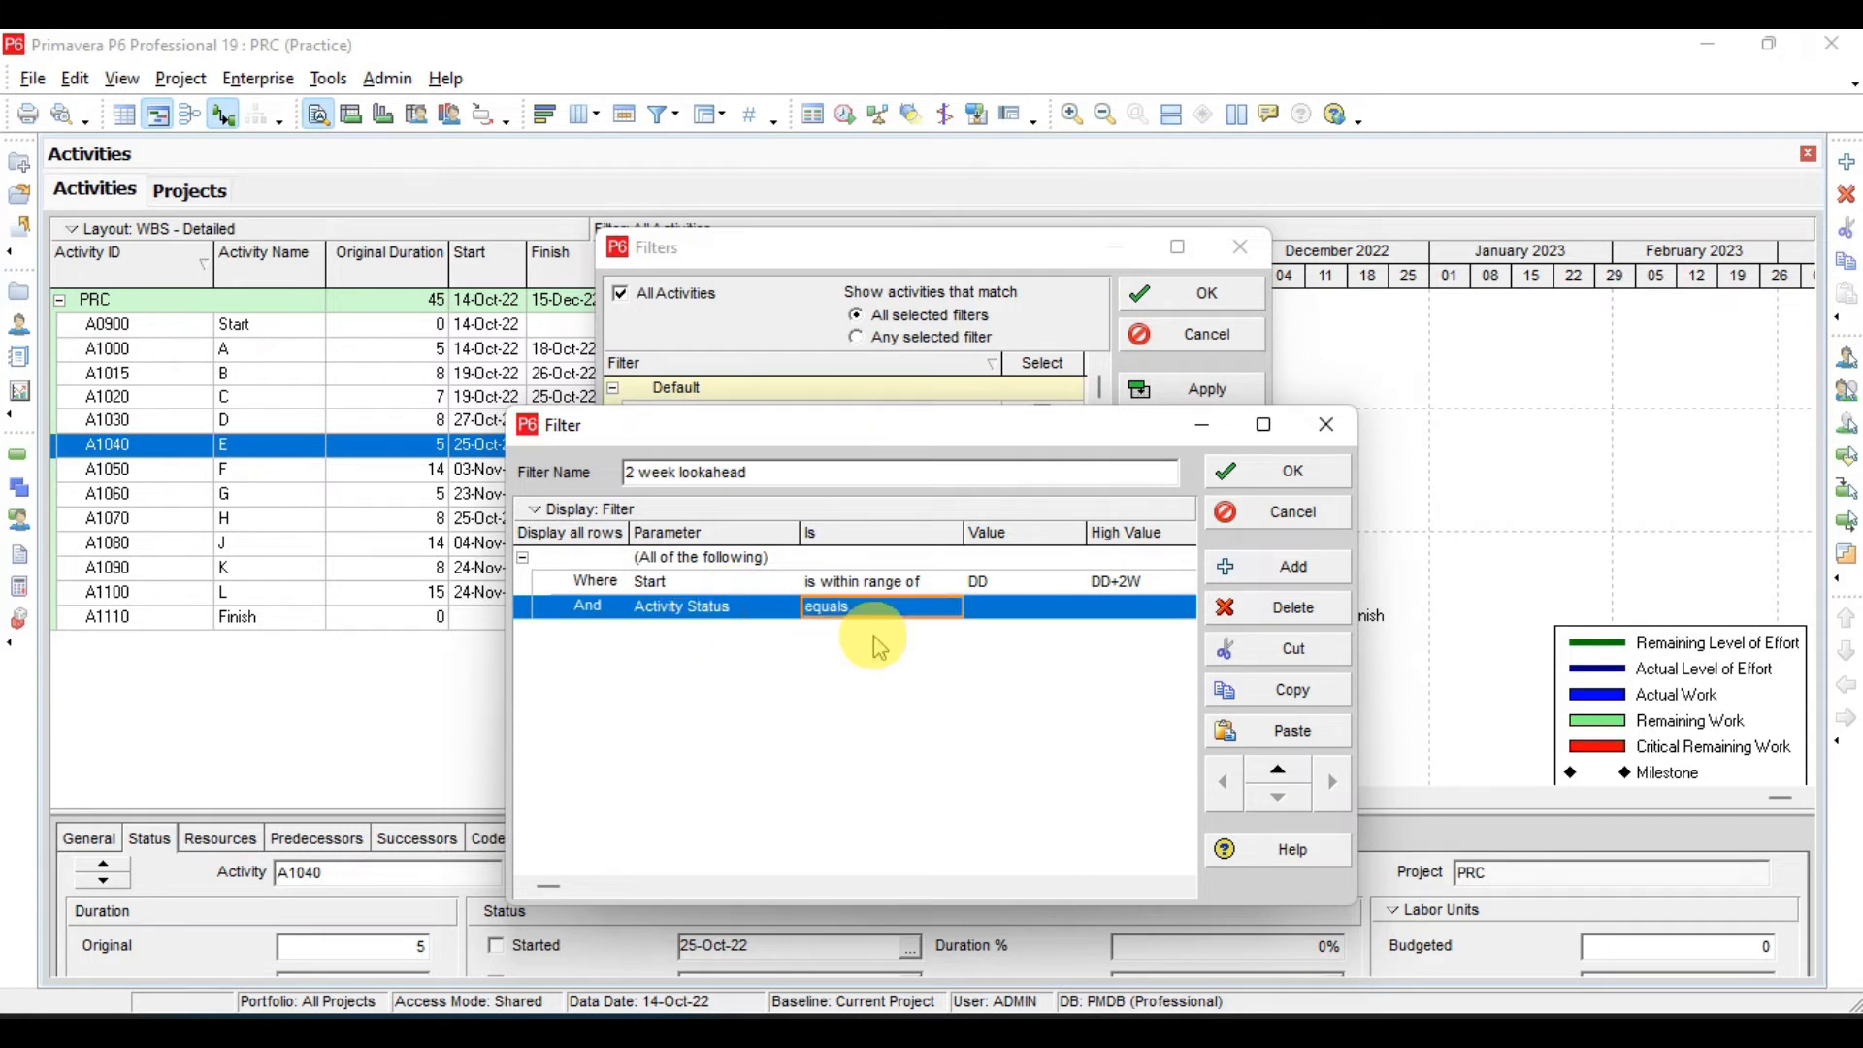
- Set the Activity Status criterion to "is not equal to" Completed and save the filter
{"action": "left_click", "coordinate": [1008, 611]}
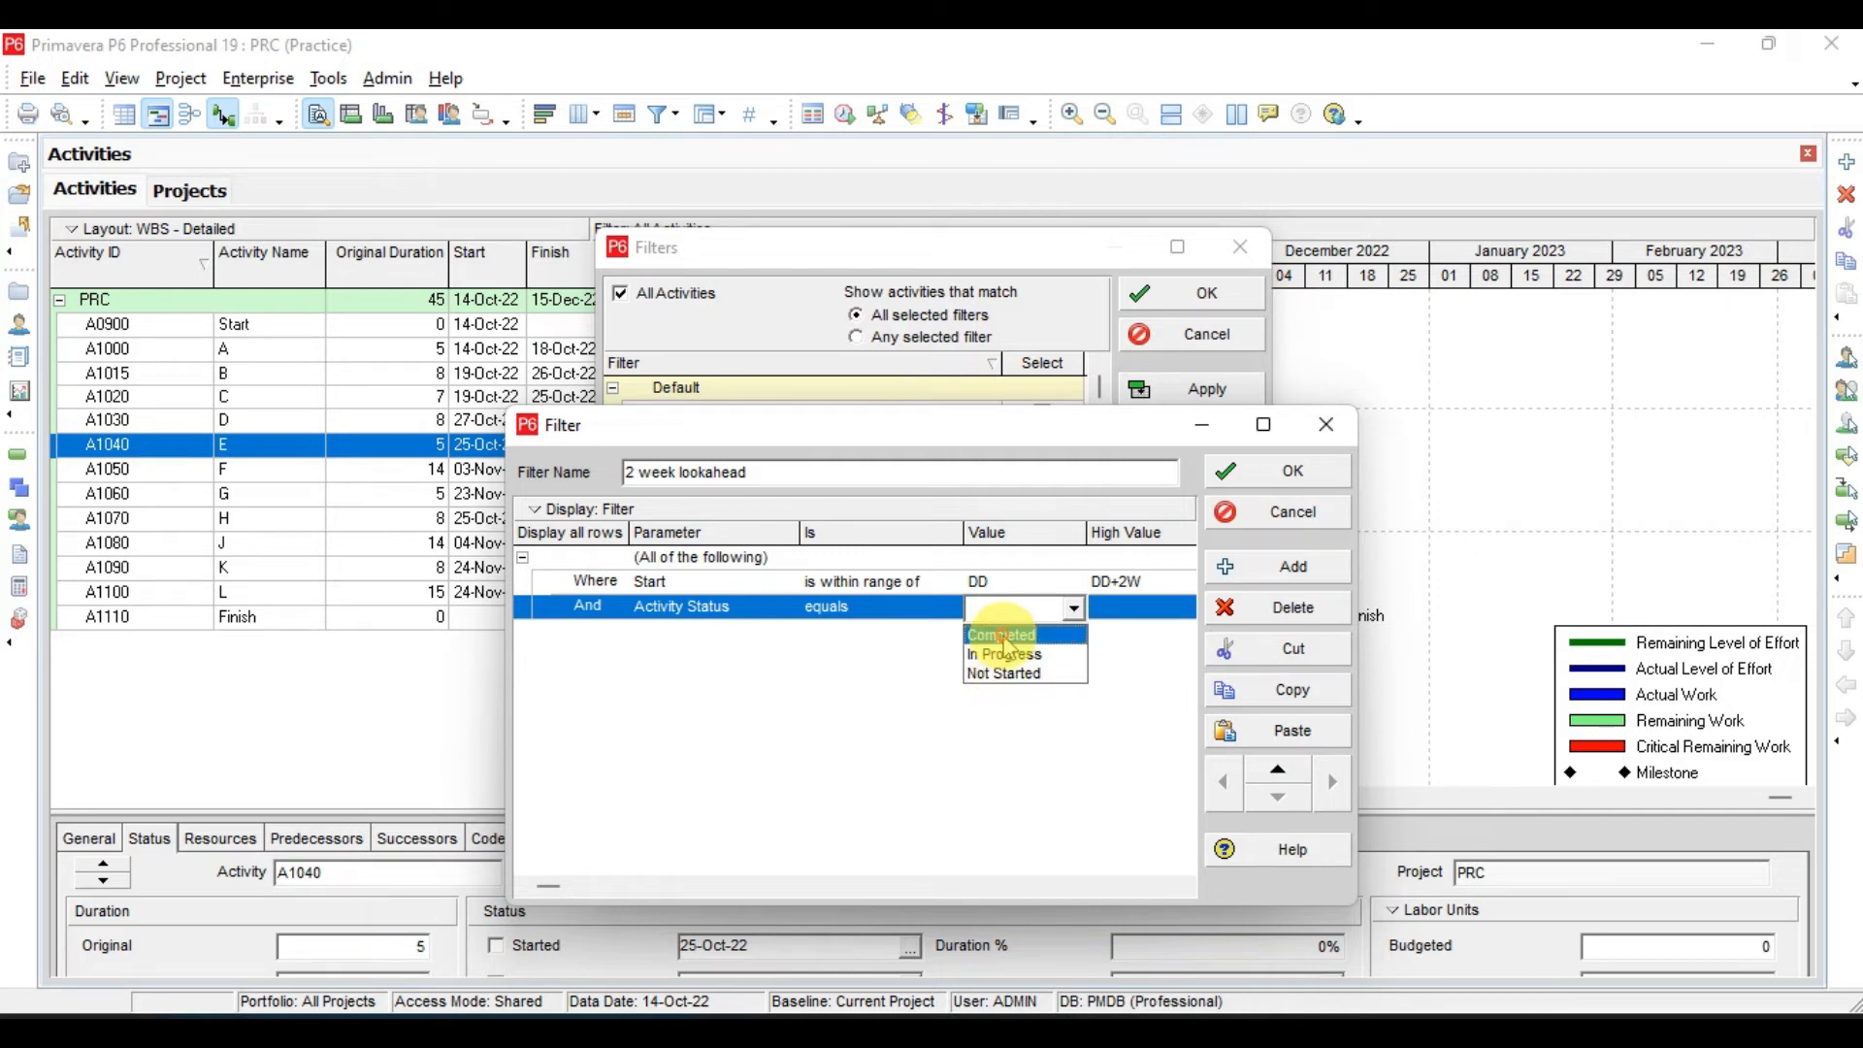
{"action": "left_click", "coordinate": [1005, 637]}
{"action": "left_click", "coordinate": [873, 608]}
{"action": "left_click", "coordinate": [861, 656]}
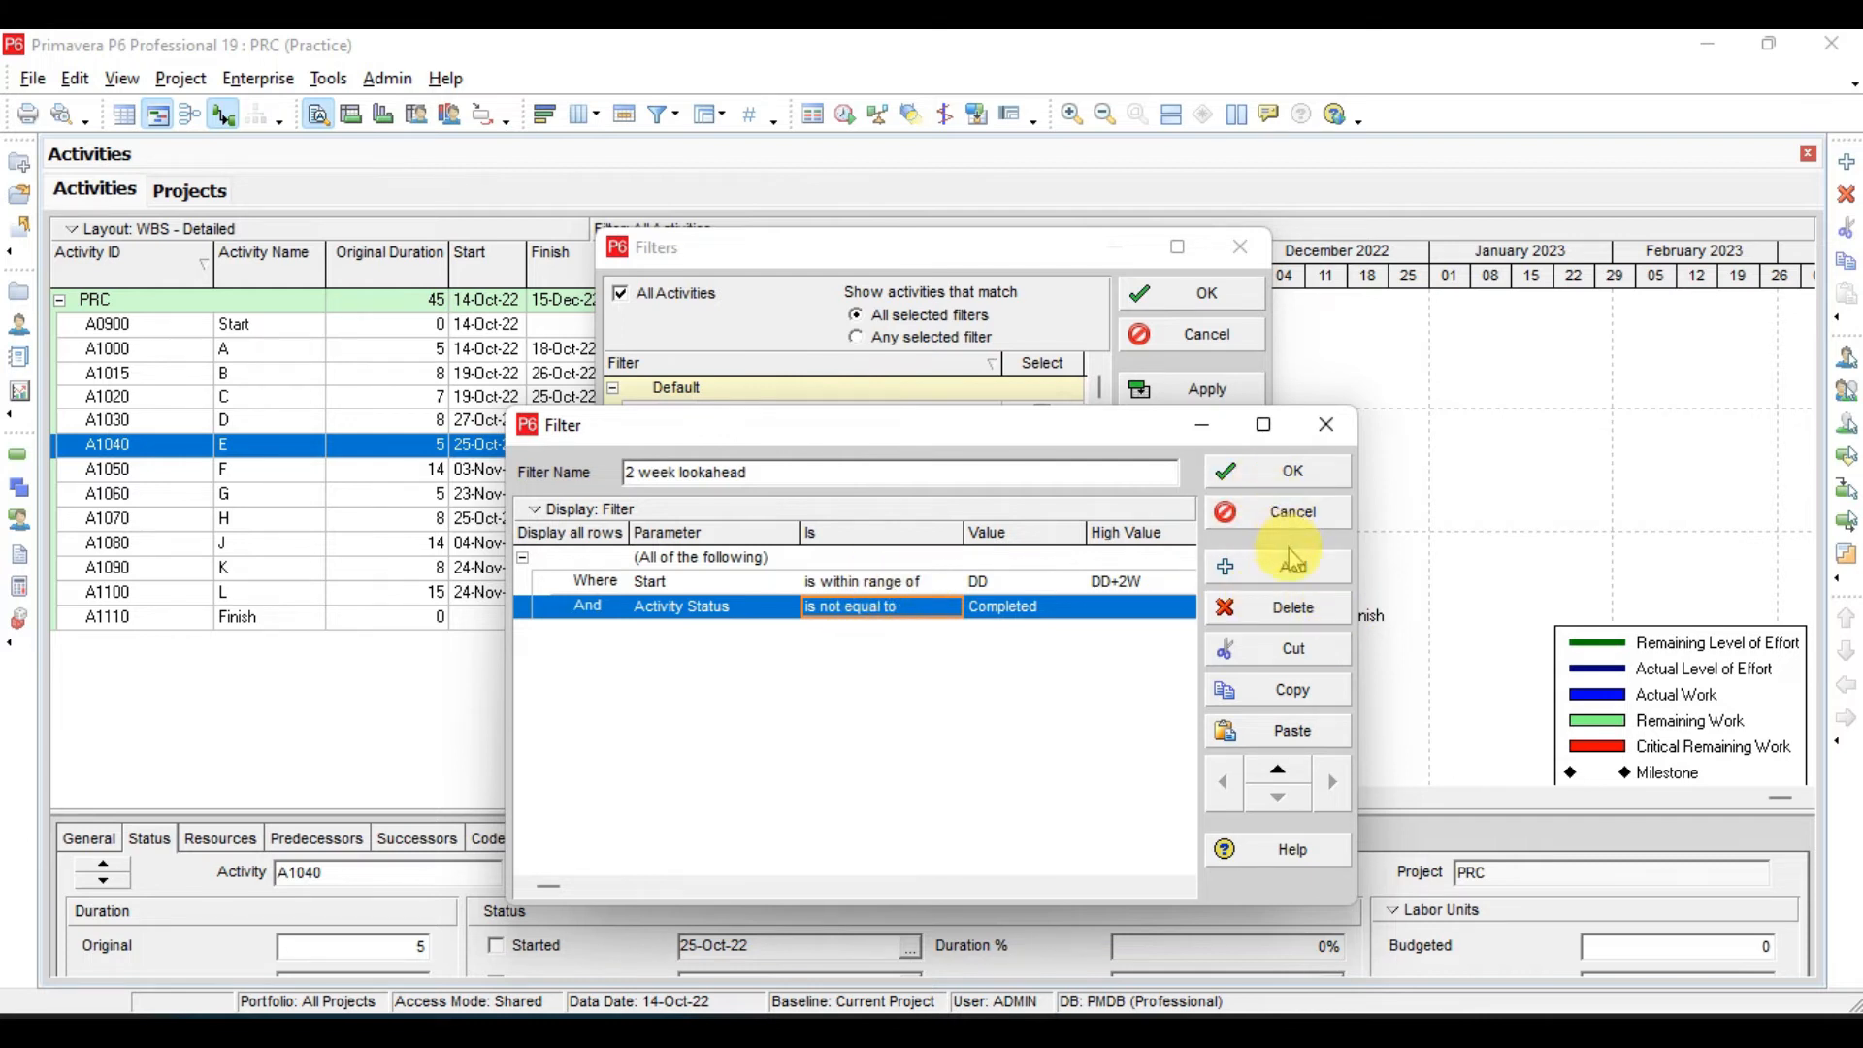
{"action": "left_click", "coordinate": [1283, 473]}
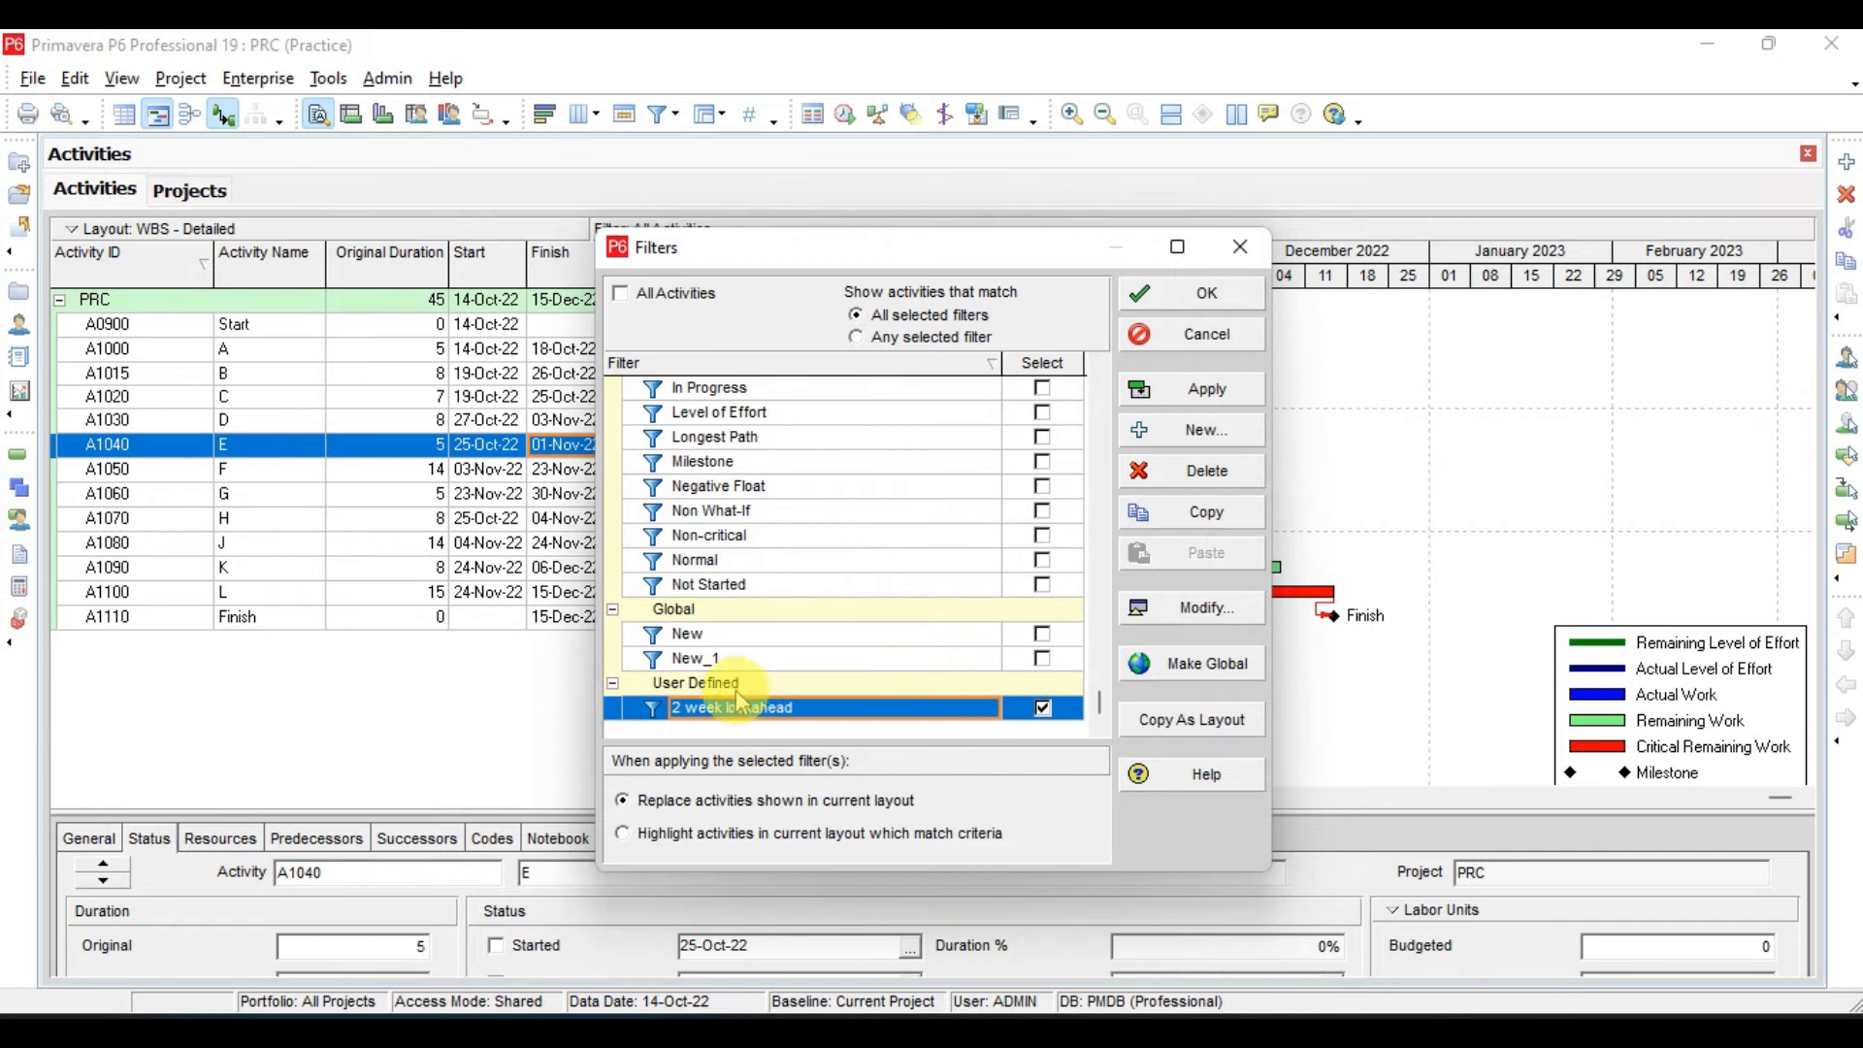
- Apply the 2 week lookahead filter and move the Filters dialog aside to check the filtered activities
{"action": "left_click", "coordinate": [1224, 391]}
{"action": "left_click_drag", "start_coordinate": [943, 248], "coordinate": [1086, 421]}
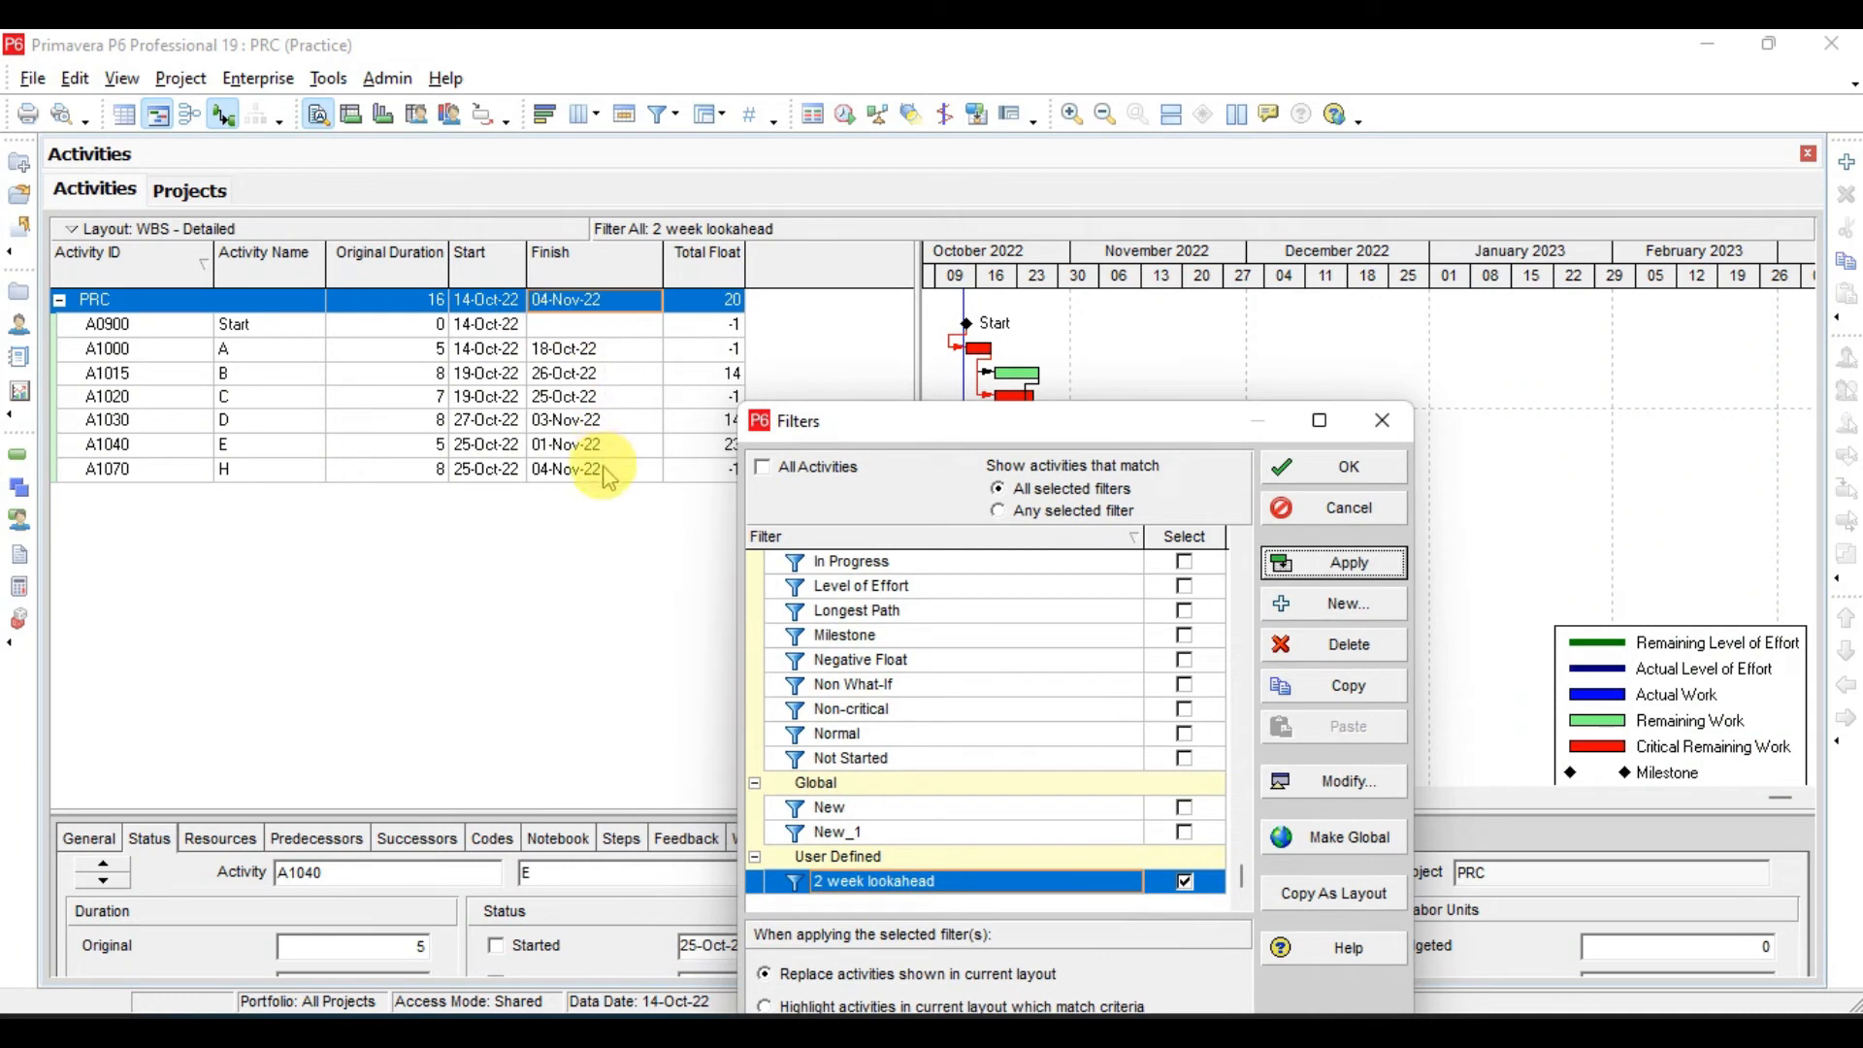
{"action": "left_click_drag", "start_coordinate": [804, 429], "coordinate": [645, 328]}
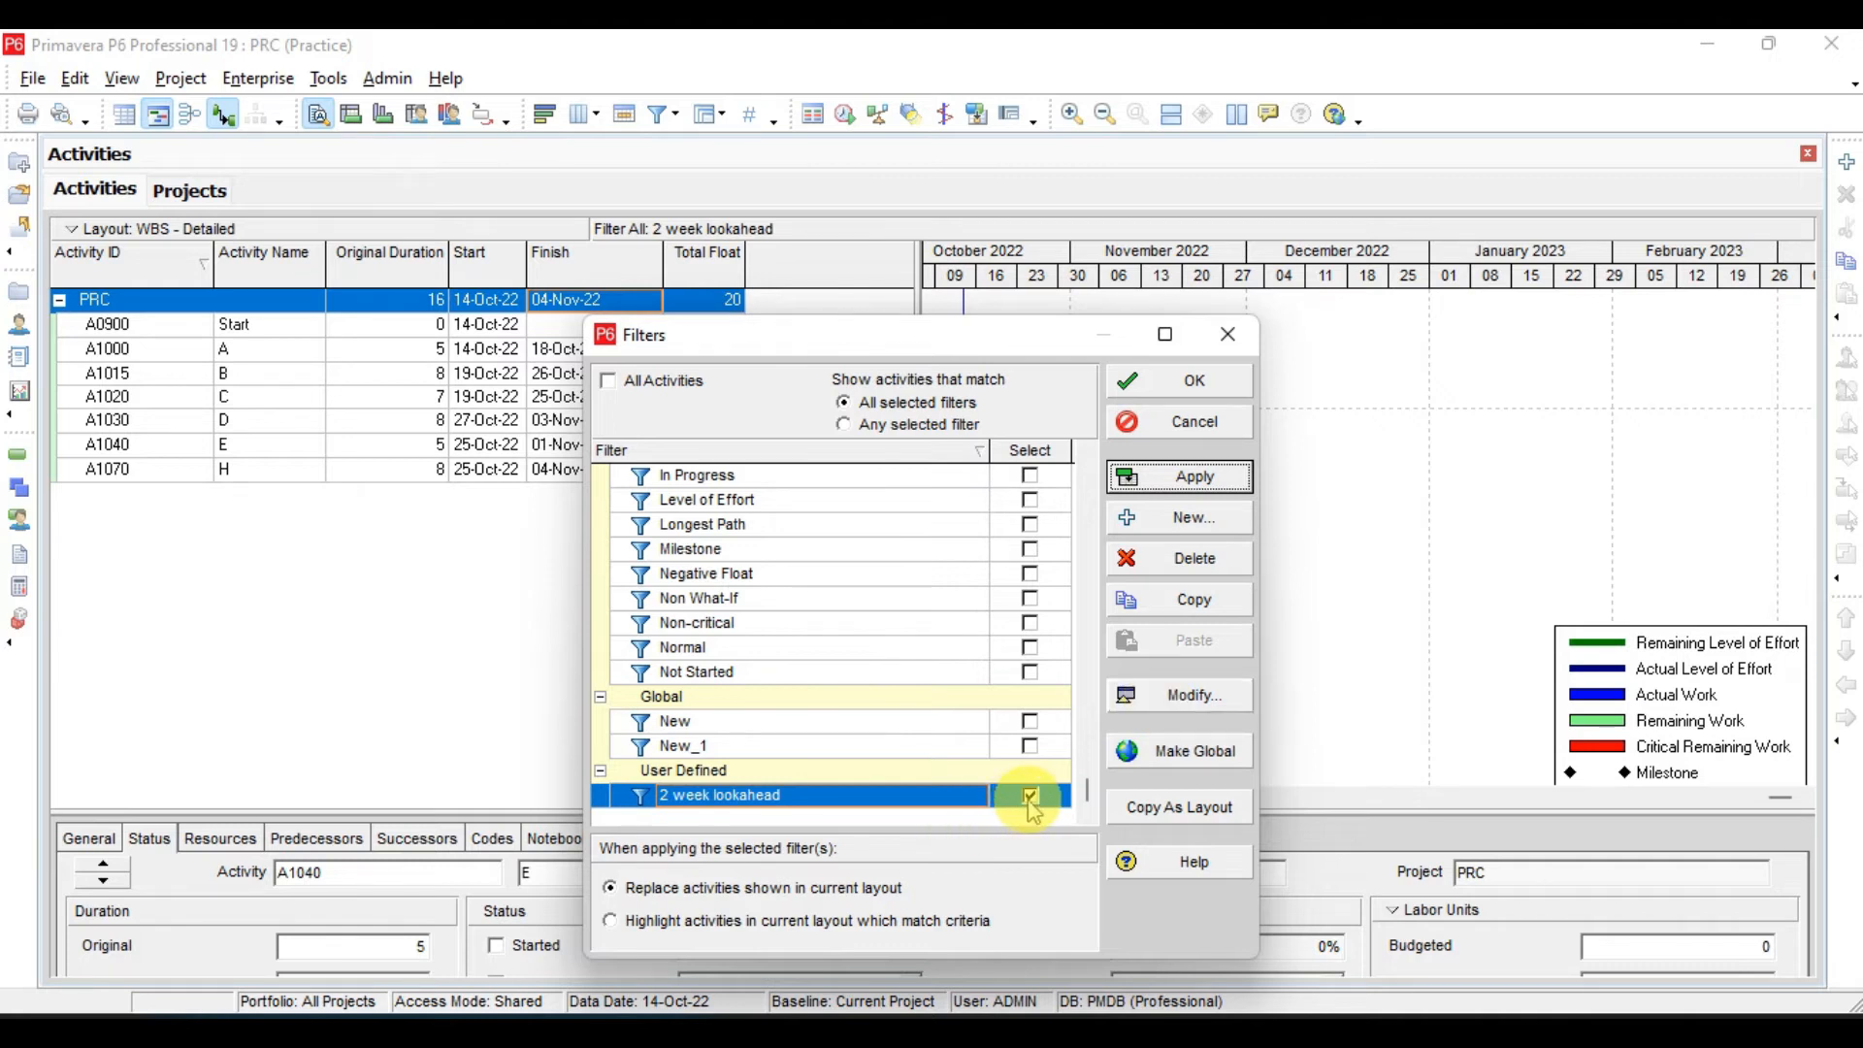
- Open the 2 week lookahead filter for modification and rename it "Monthly lookahead"
{"action": "left_click", "coordinate": [1209, 696]}
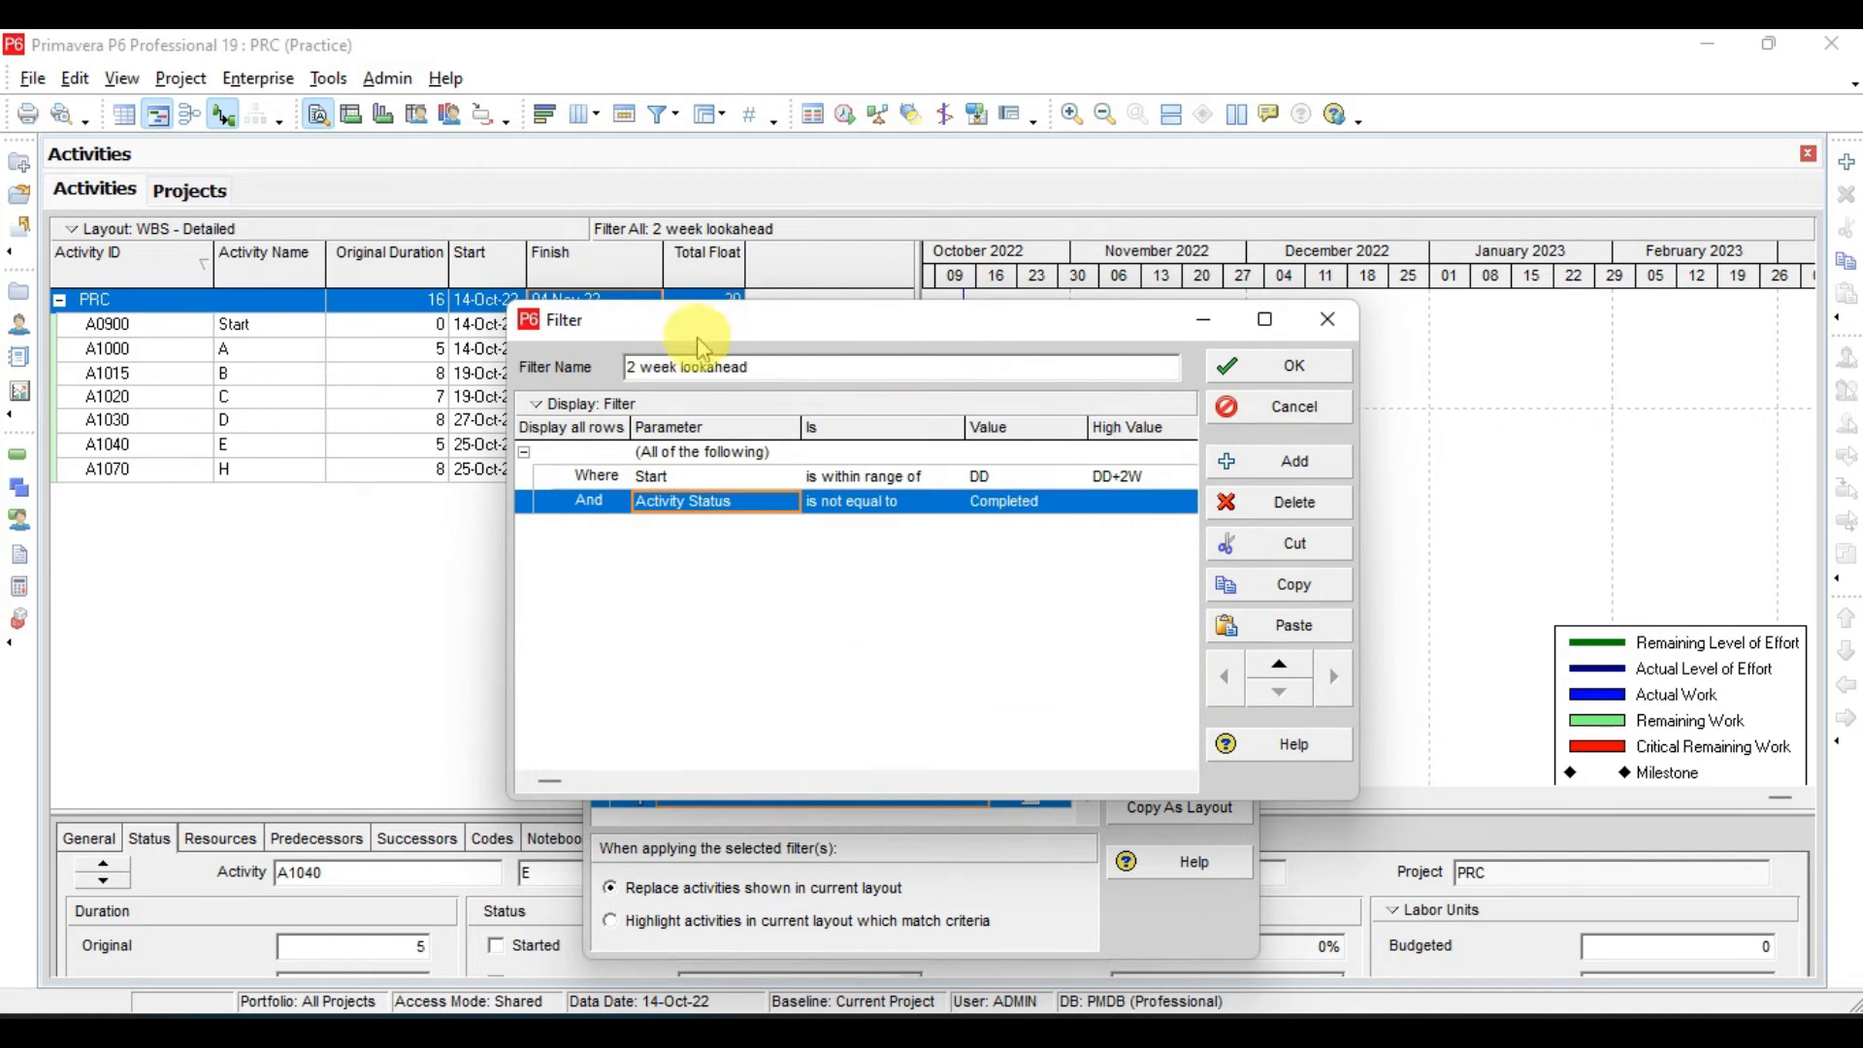
{"action": "left_click", "coordinate": [638, 367]}
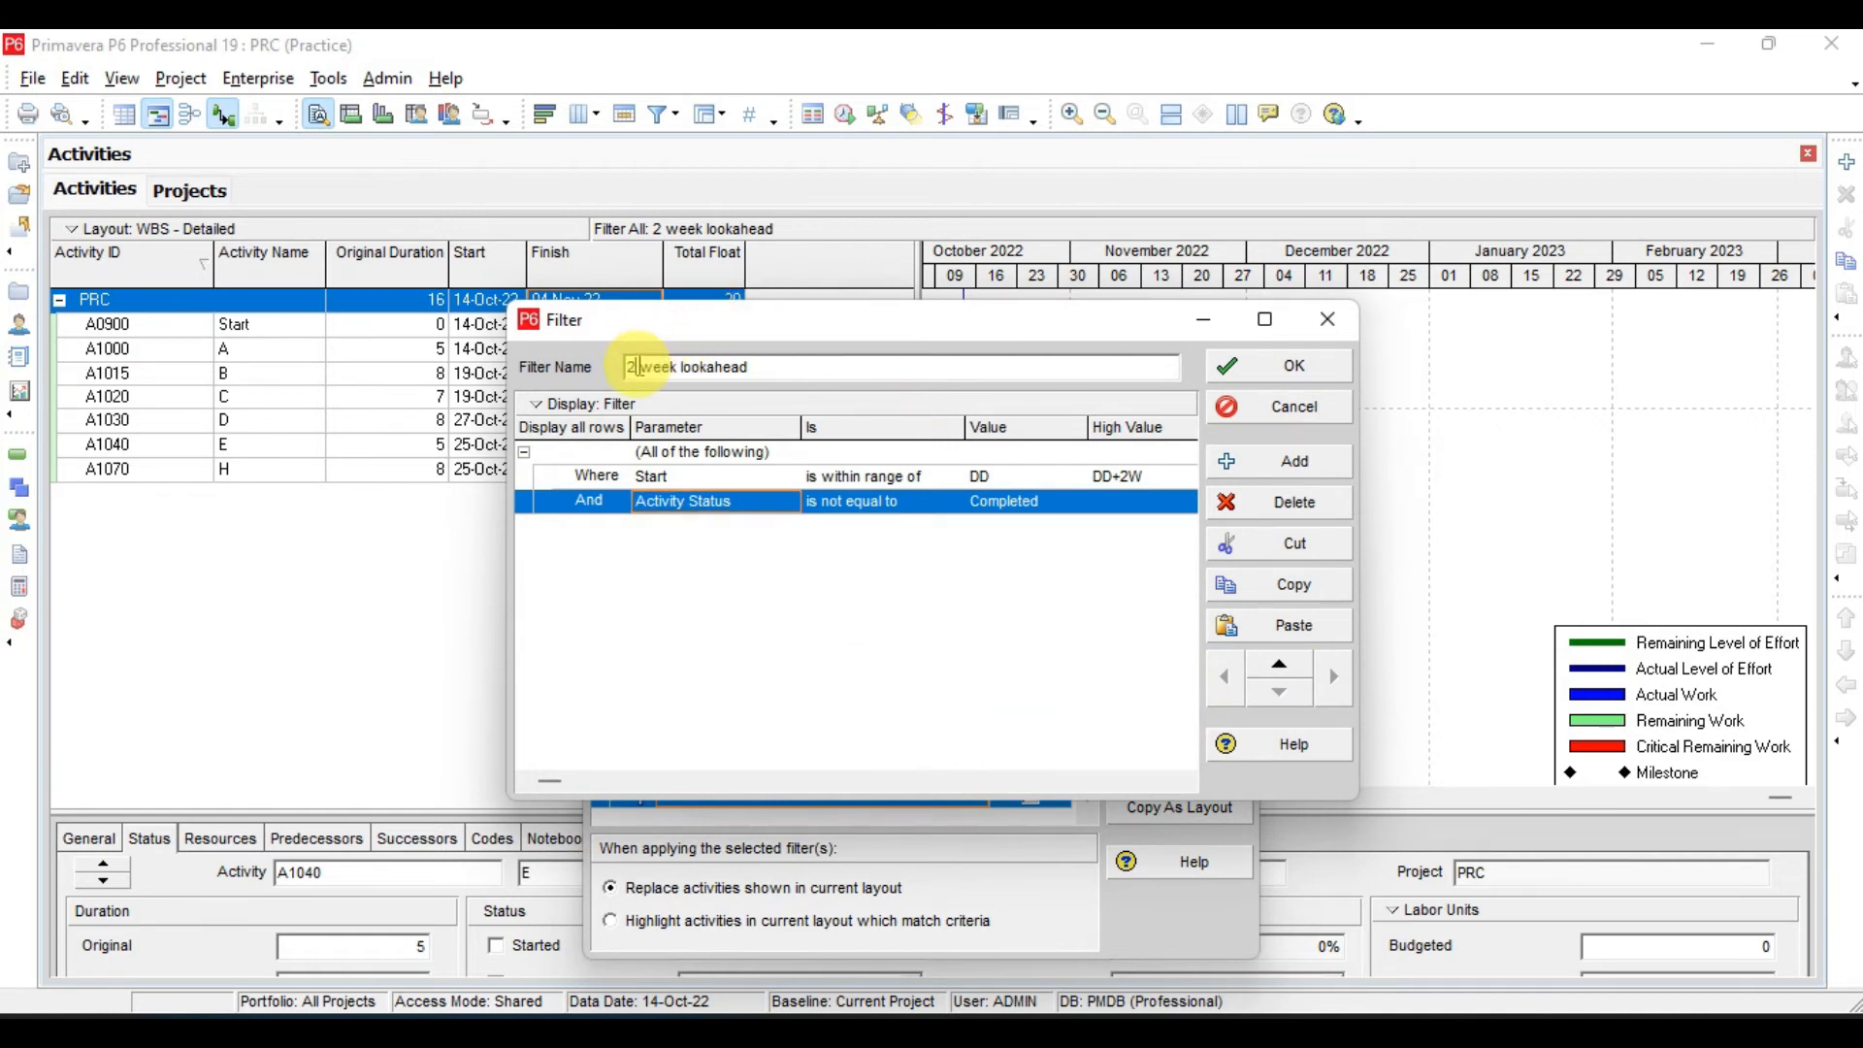
{"action": "left_click_drag", "start_coordinate": [684, 366], "coordinate": [470, 364]}
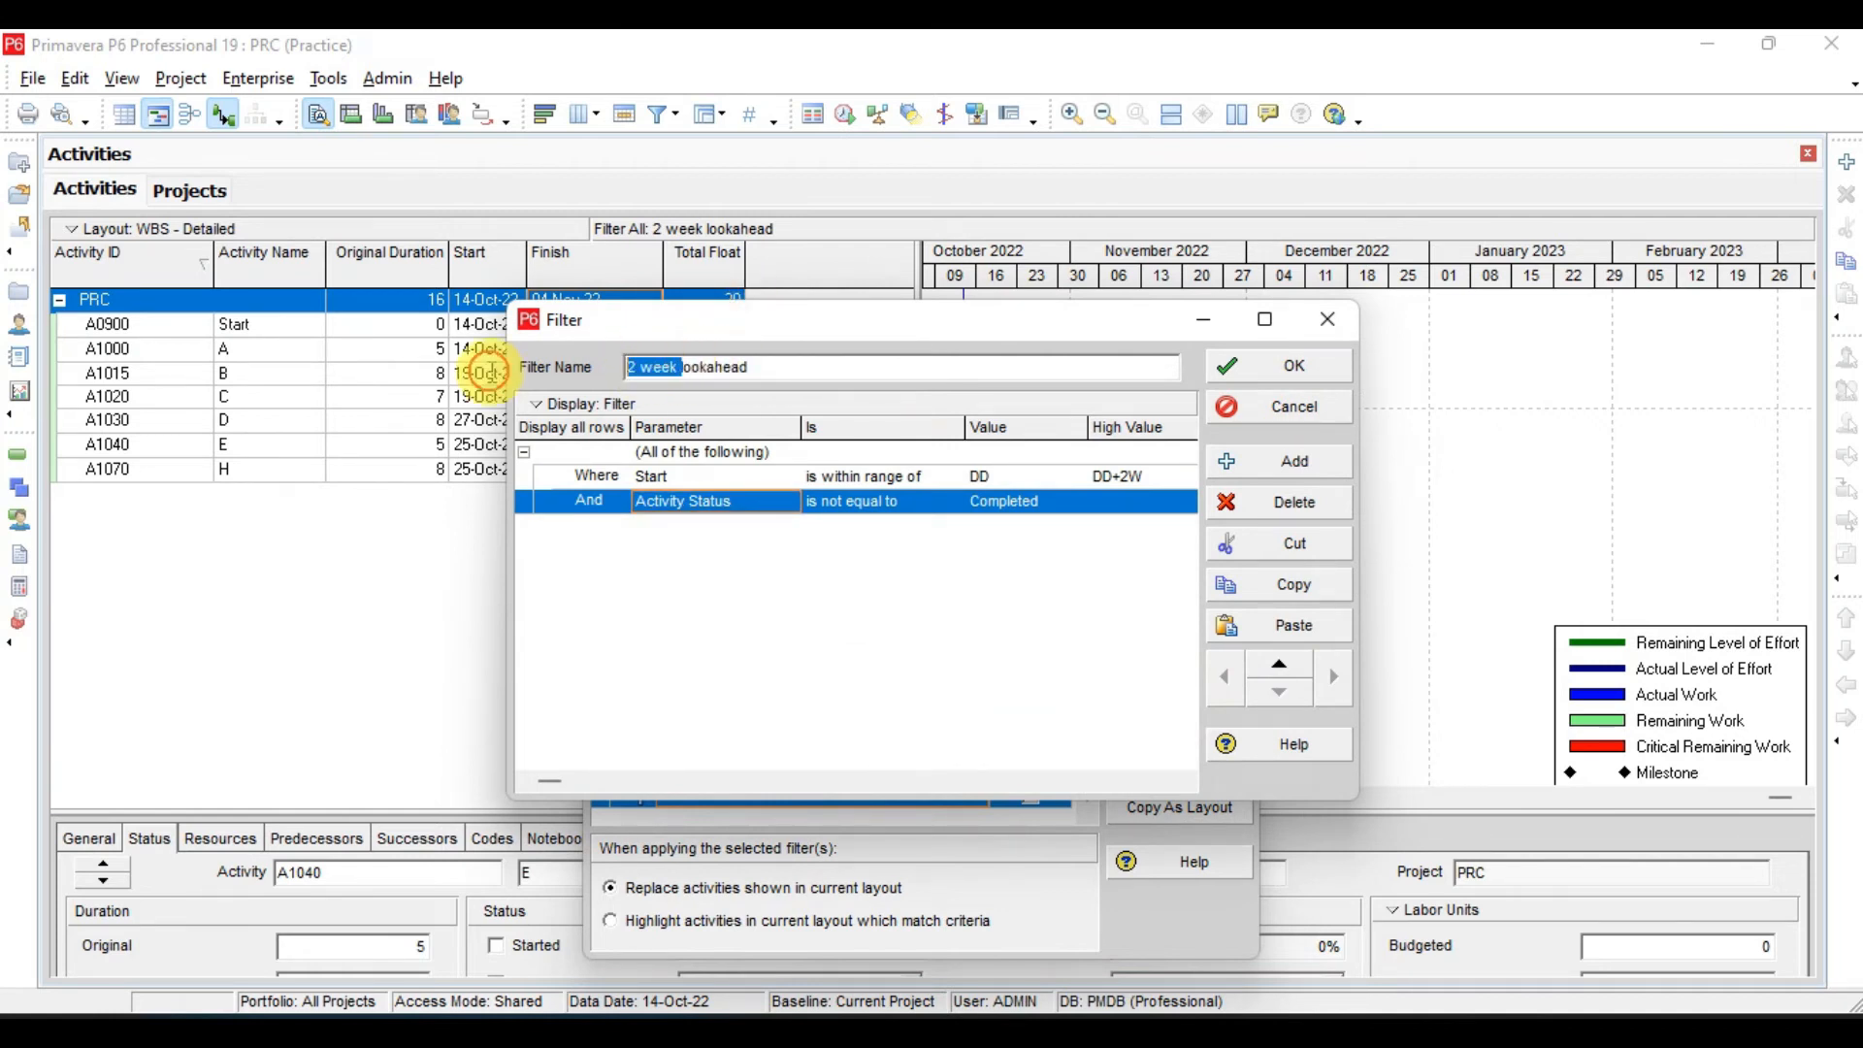
{"action": "key", "text": "Delete"}
{"action": "type", "text": "Monthly"}
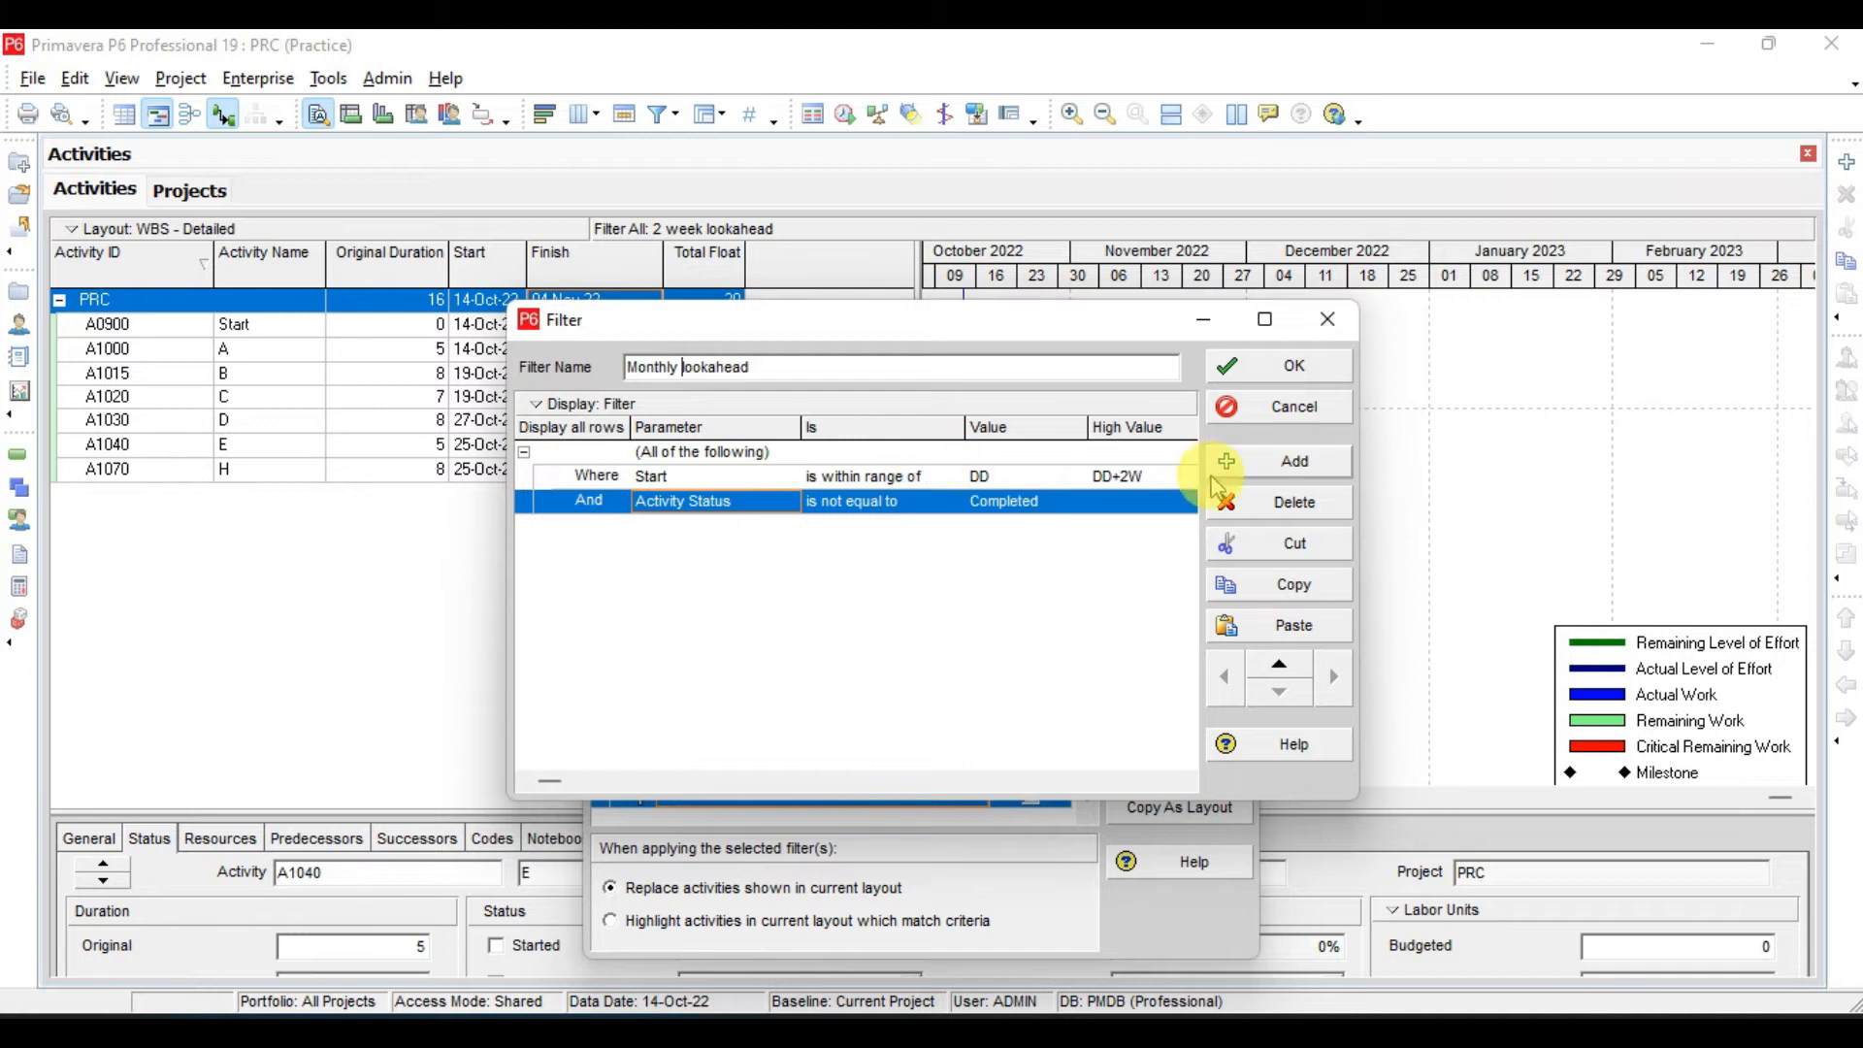
- Set the Start criterion's high value to DD+1M, then save and apply the Monthly lookahead filter and close the Filters dialog
{"action": "left_click", "coordinate": [1154, 475]}
{"action": "type", "text": "DD+1"}
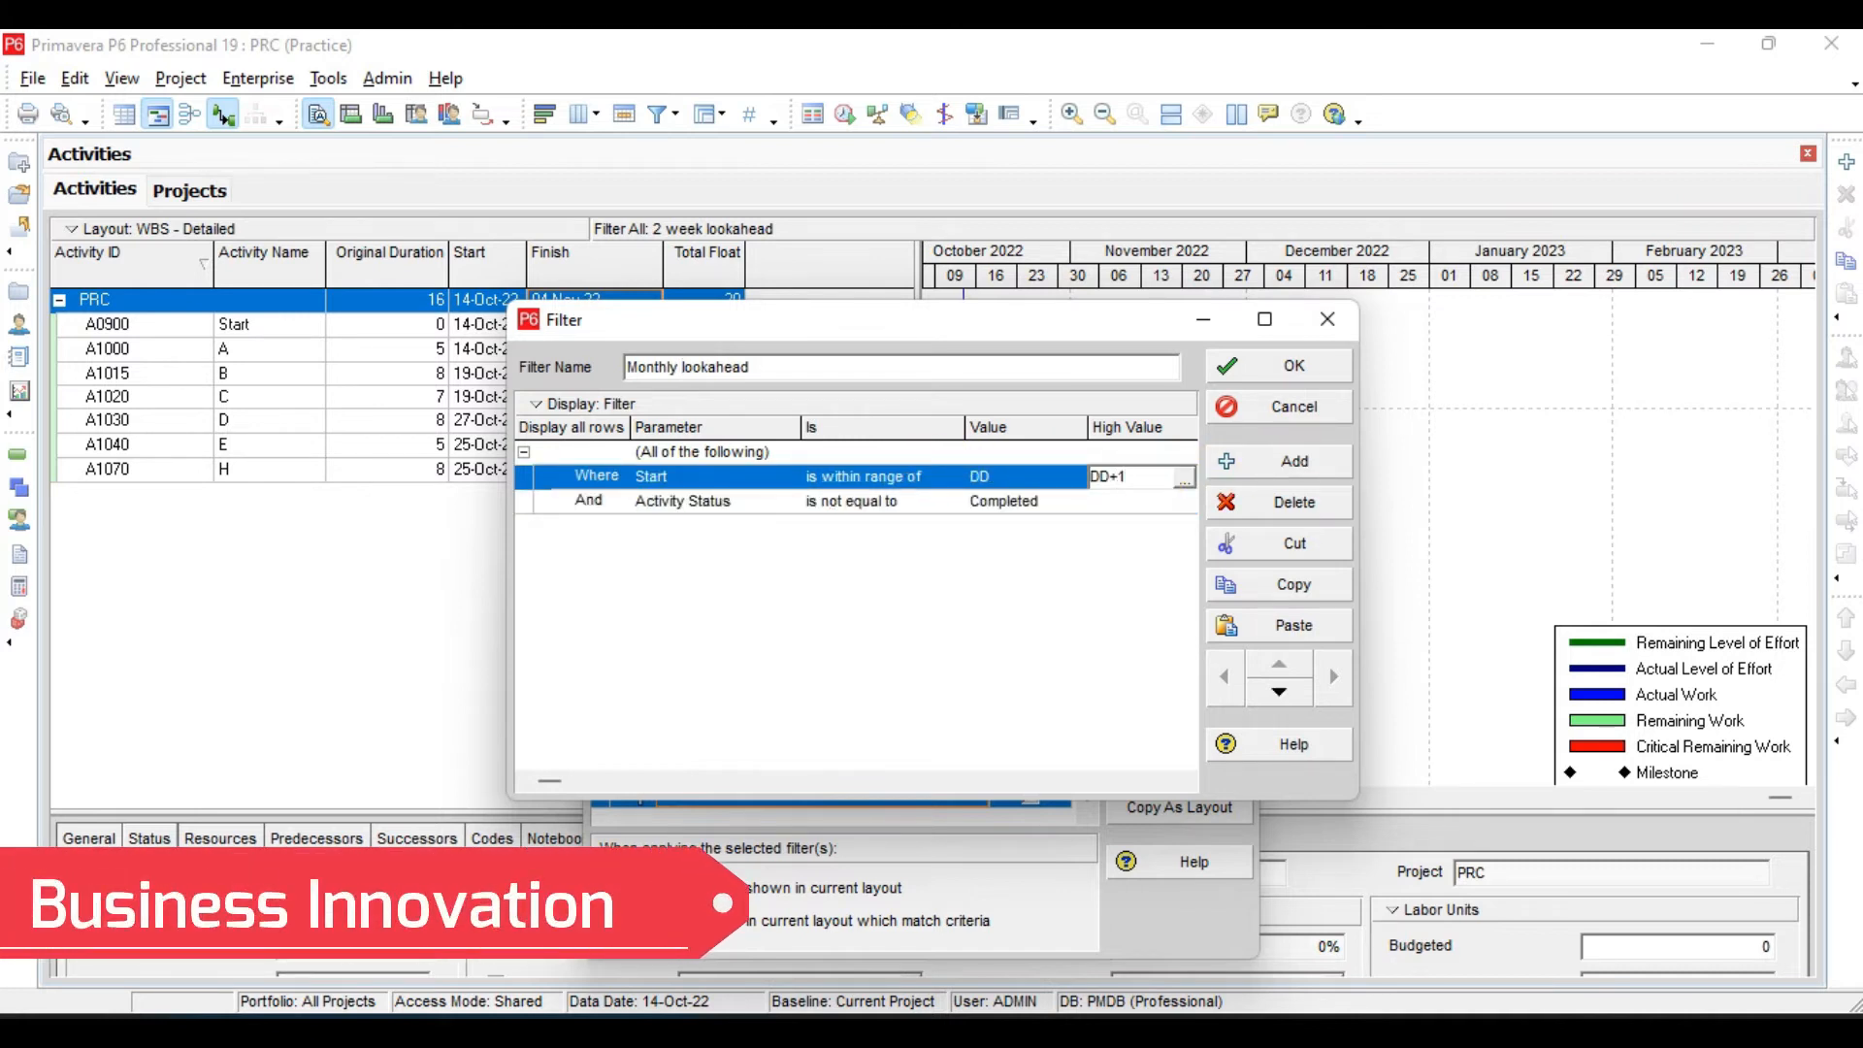
{"action": "left_click", "coordinate": [827, 539]}
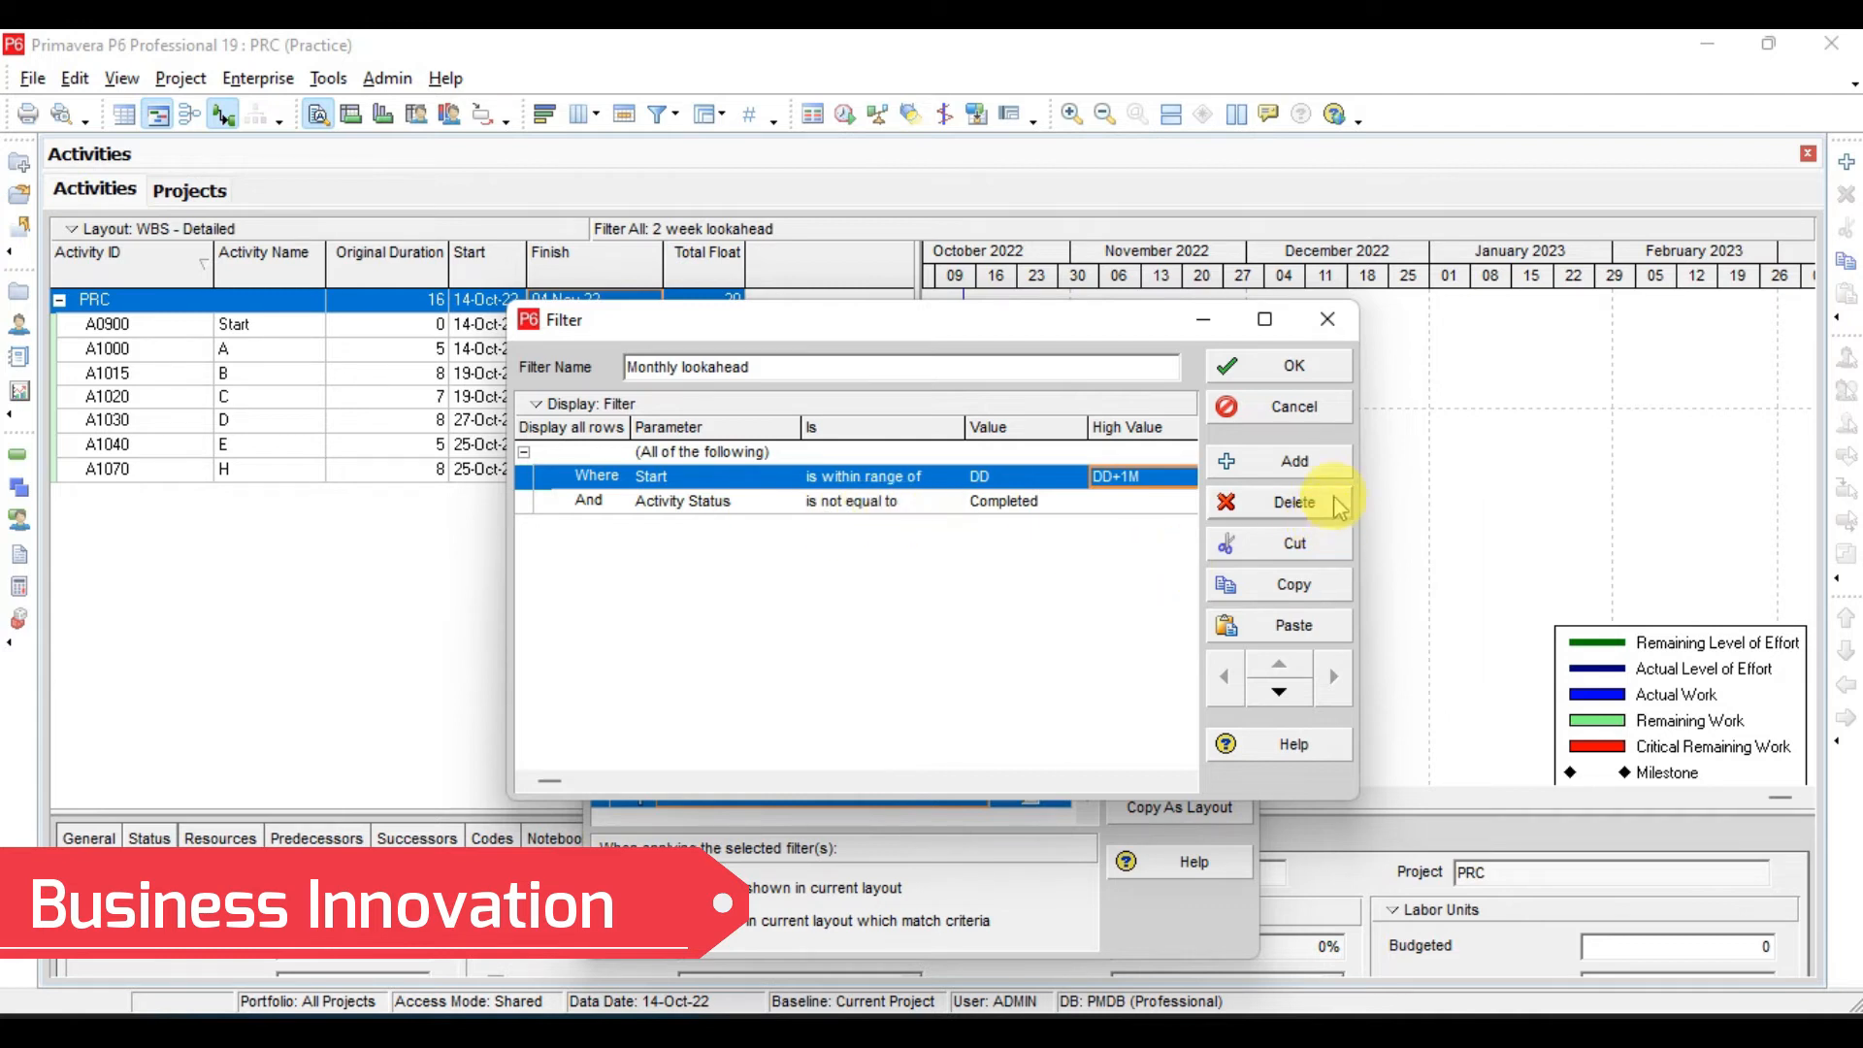
{"action": "left_click", "coordinate": [1299, 373]}
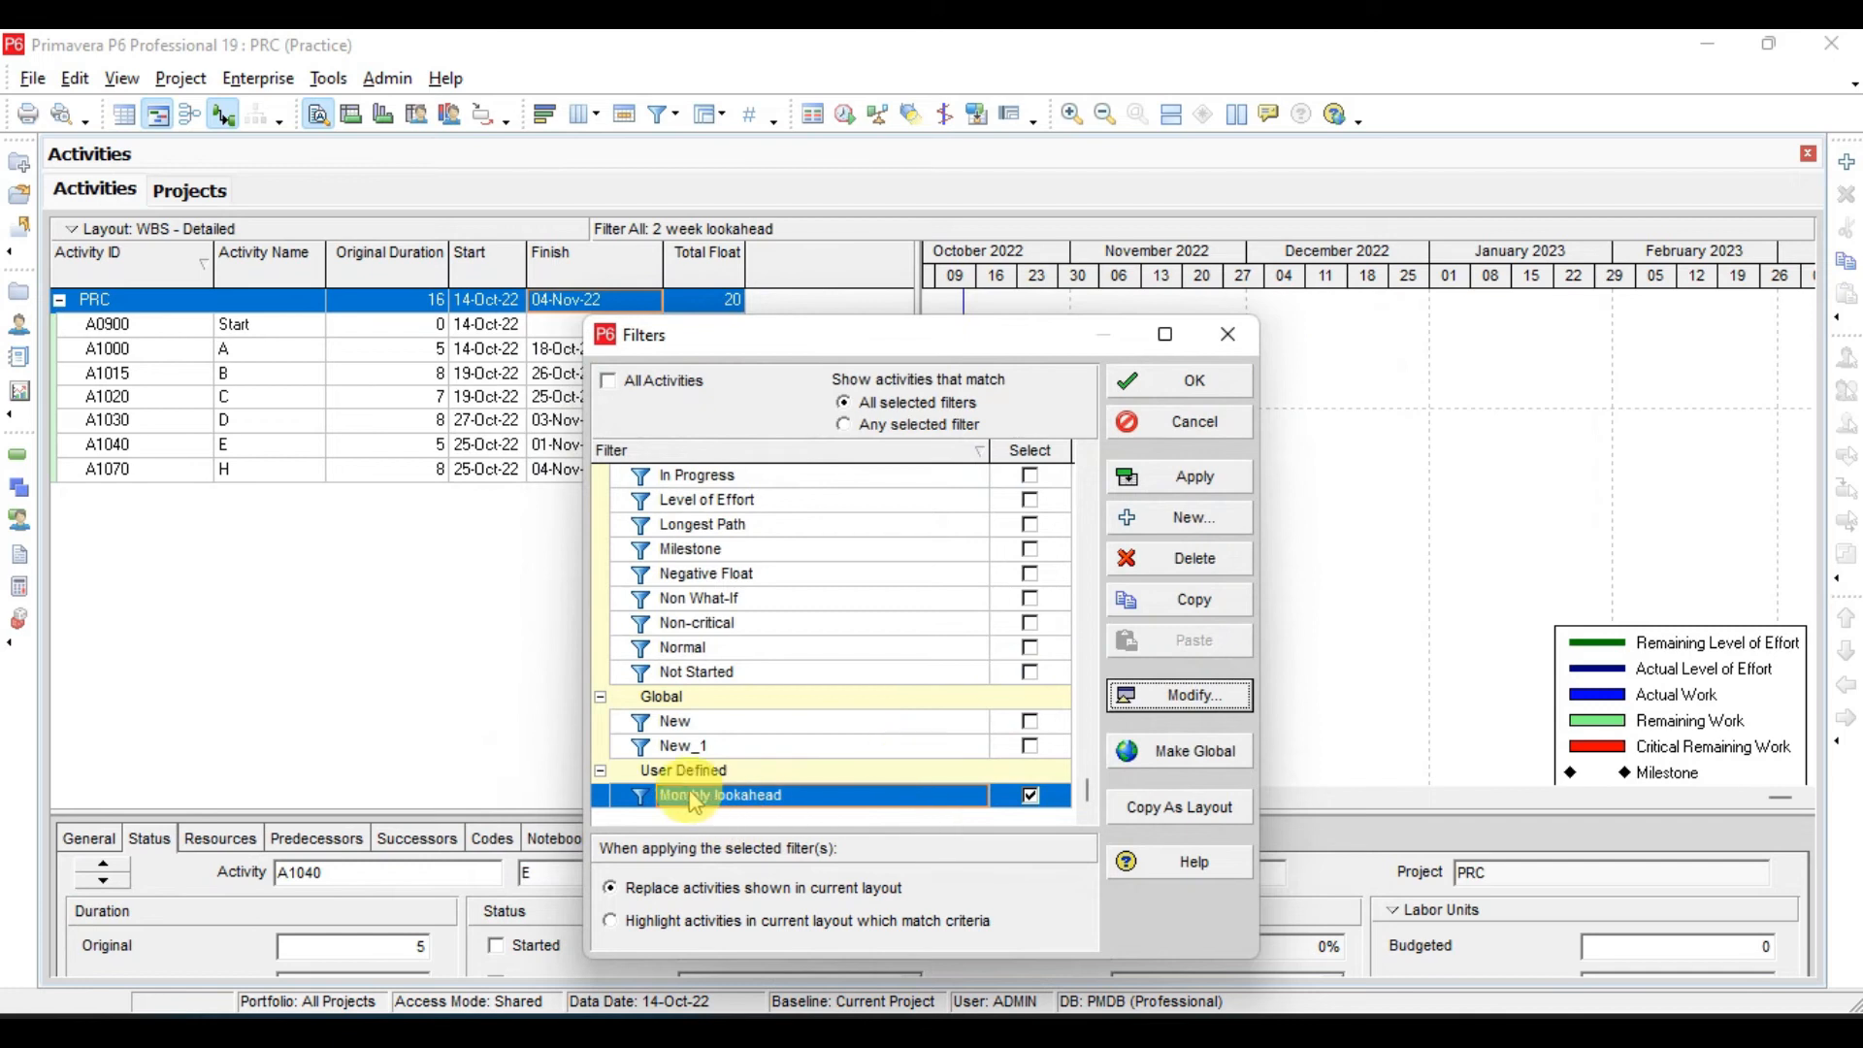
{"action": "left_click", "coordinate": [1206, 480]}
{"action": "left_click", "coordinate": [1203, 379]}
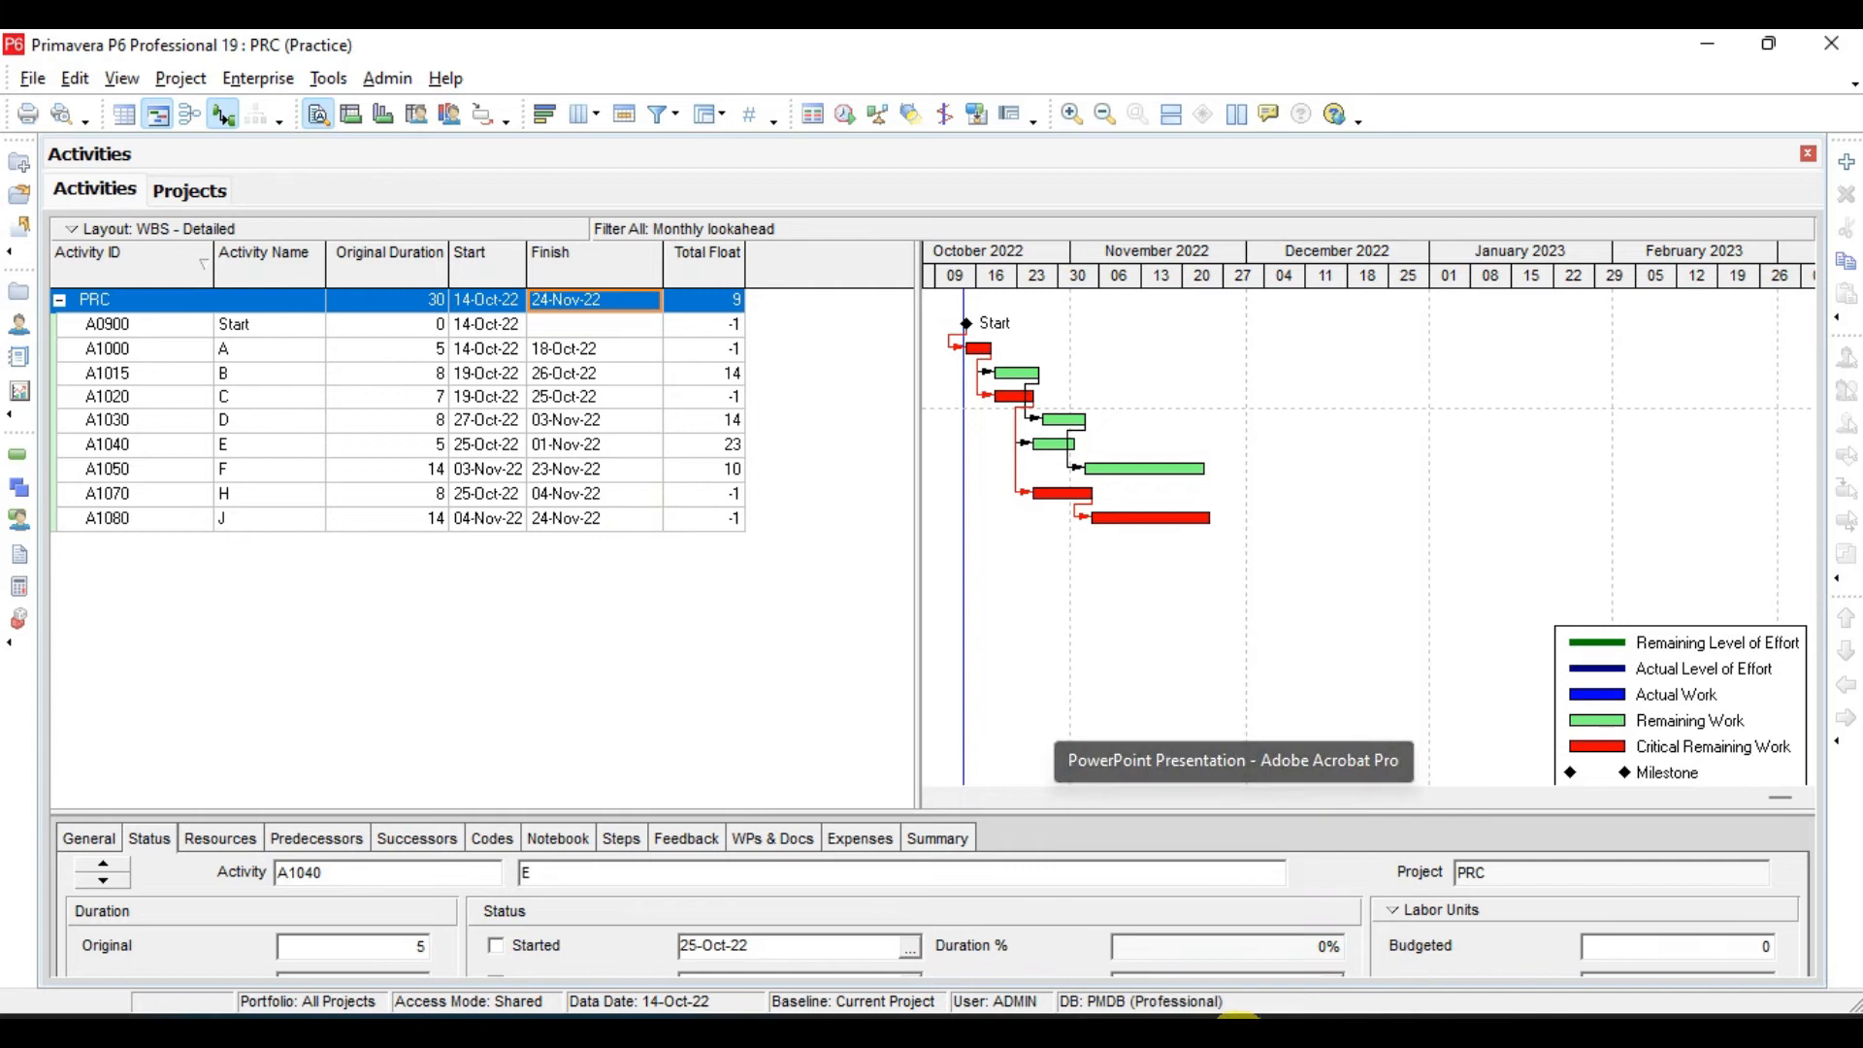
- Switch to the Adobe Acrobat Pro presentation and review the slide on filtering activities without predecessor and successor
{"action": "left_click", "coordinate": [1235, 1032]}
{"action": "scroll", "coordinate": [572, 481], "scroll_direction": "down", "scroll_amount": 1}
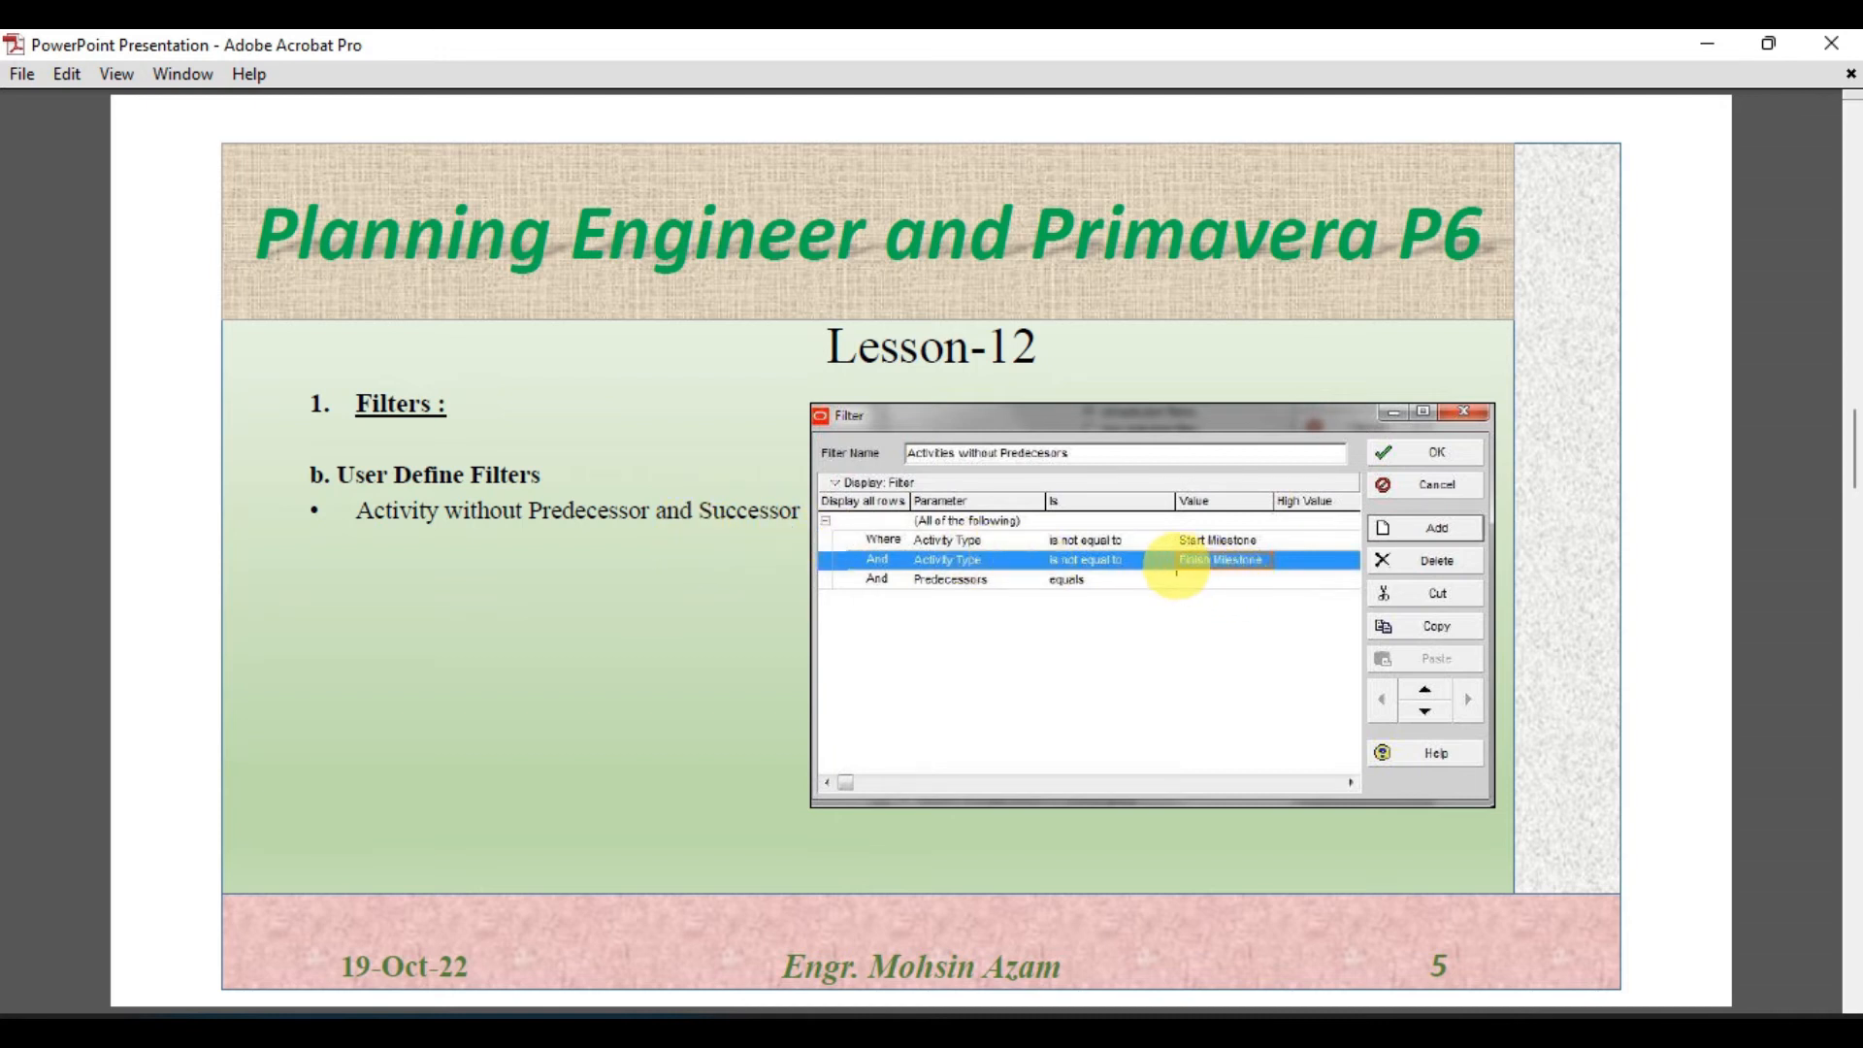
- Switch back to Primavera P6 and reopen the Filters dialog from the activity table
{"action": "left_click", "coordinate": [1186, 1030]}
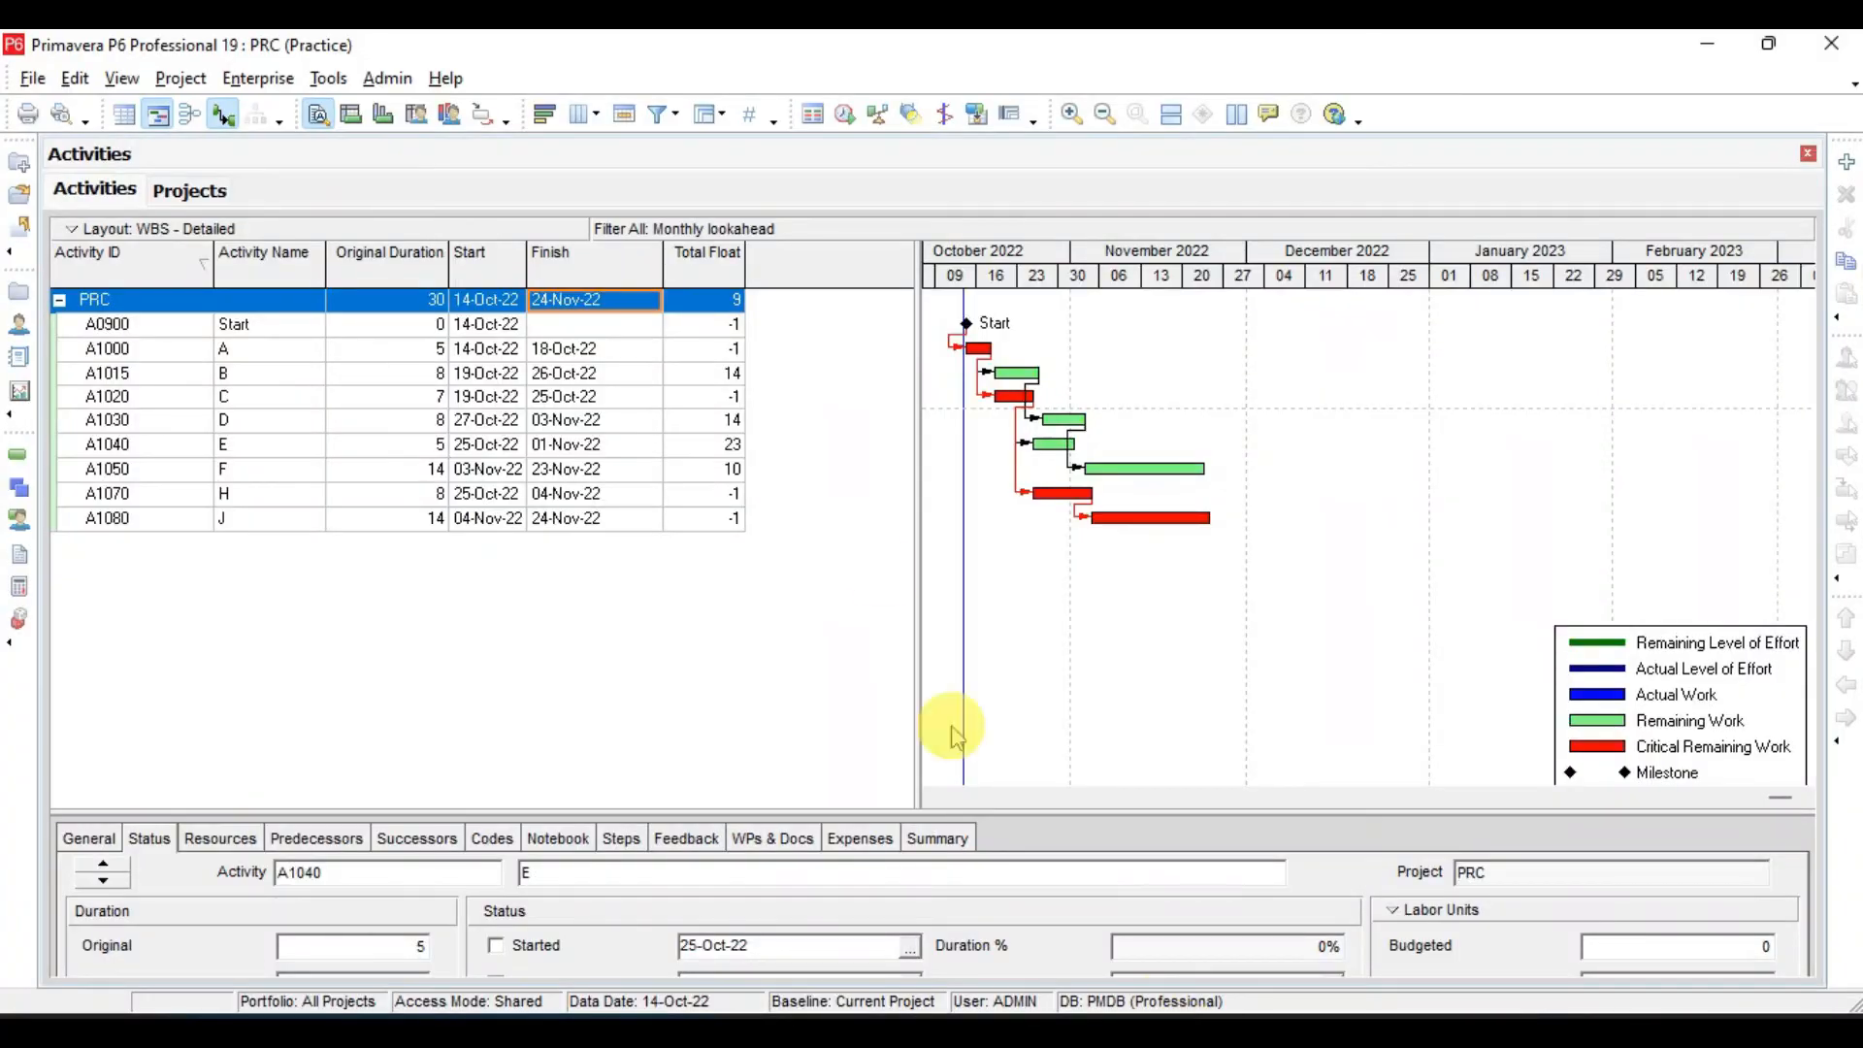
{"action": "right_click", "coordinate": [590, 381]}
{"action": "left_click", "coordinate": [723, 861]}
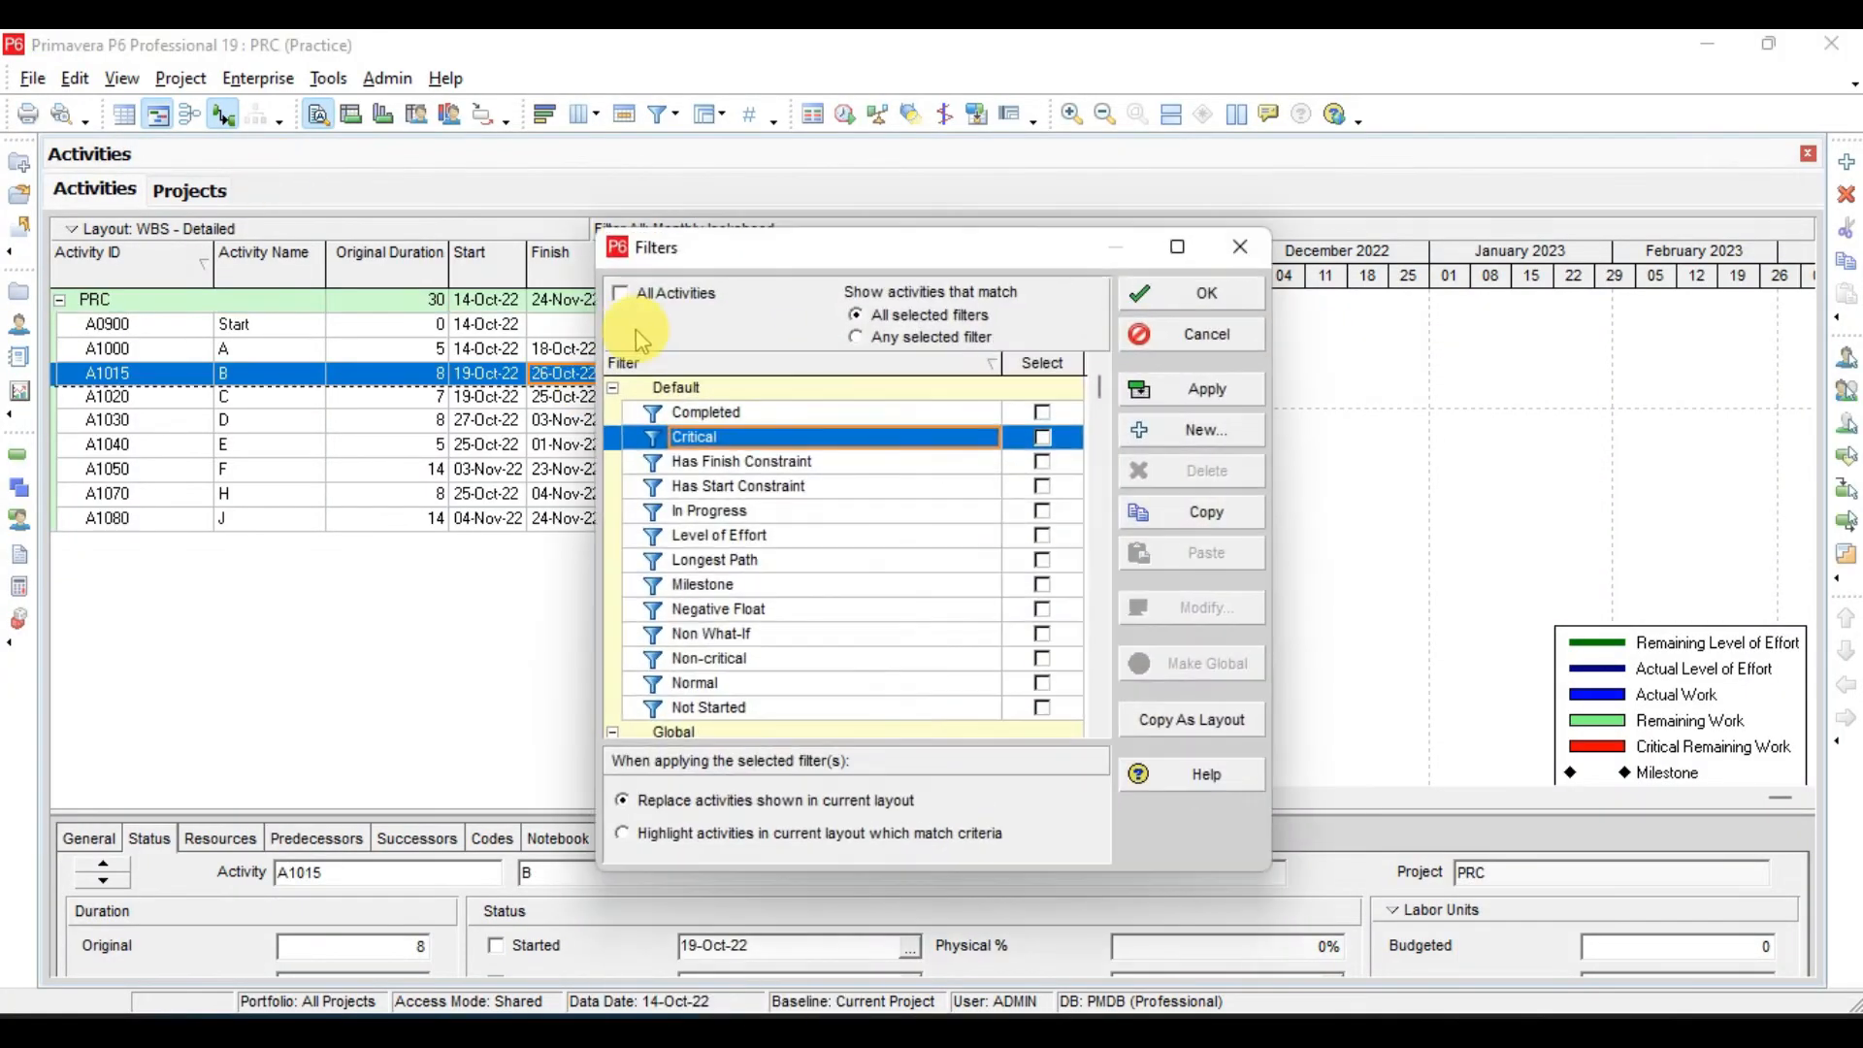
- Apply All Activities to clear the active filter, and create a new filter named "Pre and Suc"
{"action": "left_click", "coordinate": [620, 294]}
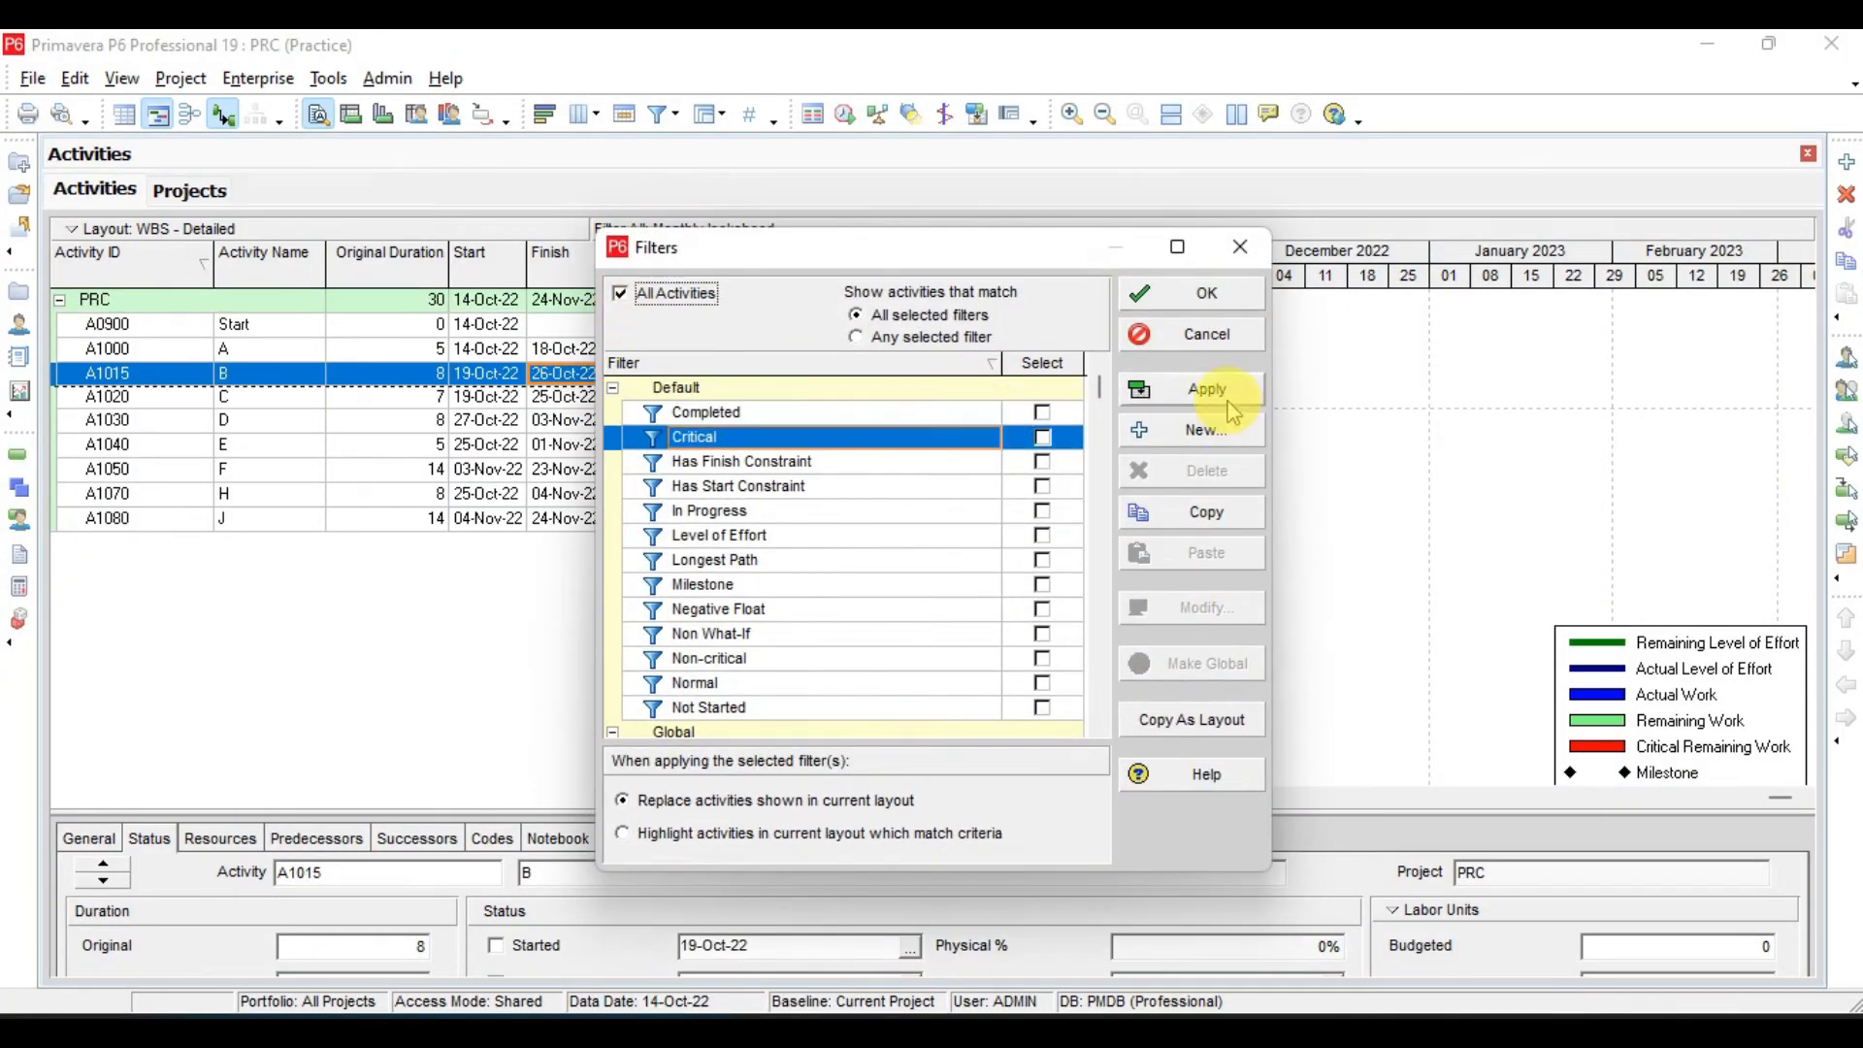
{"action": "left_click", "coordinate": [1186, 390]}
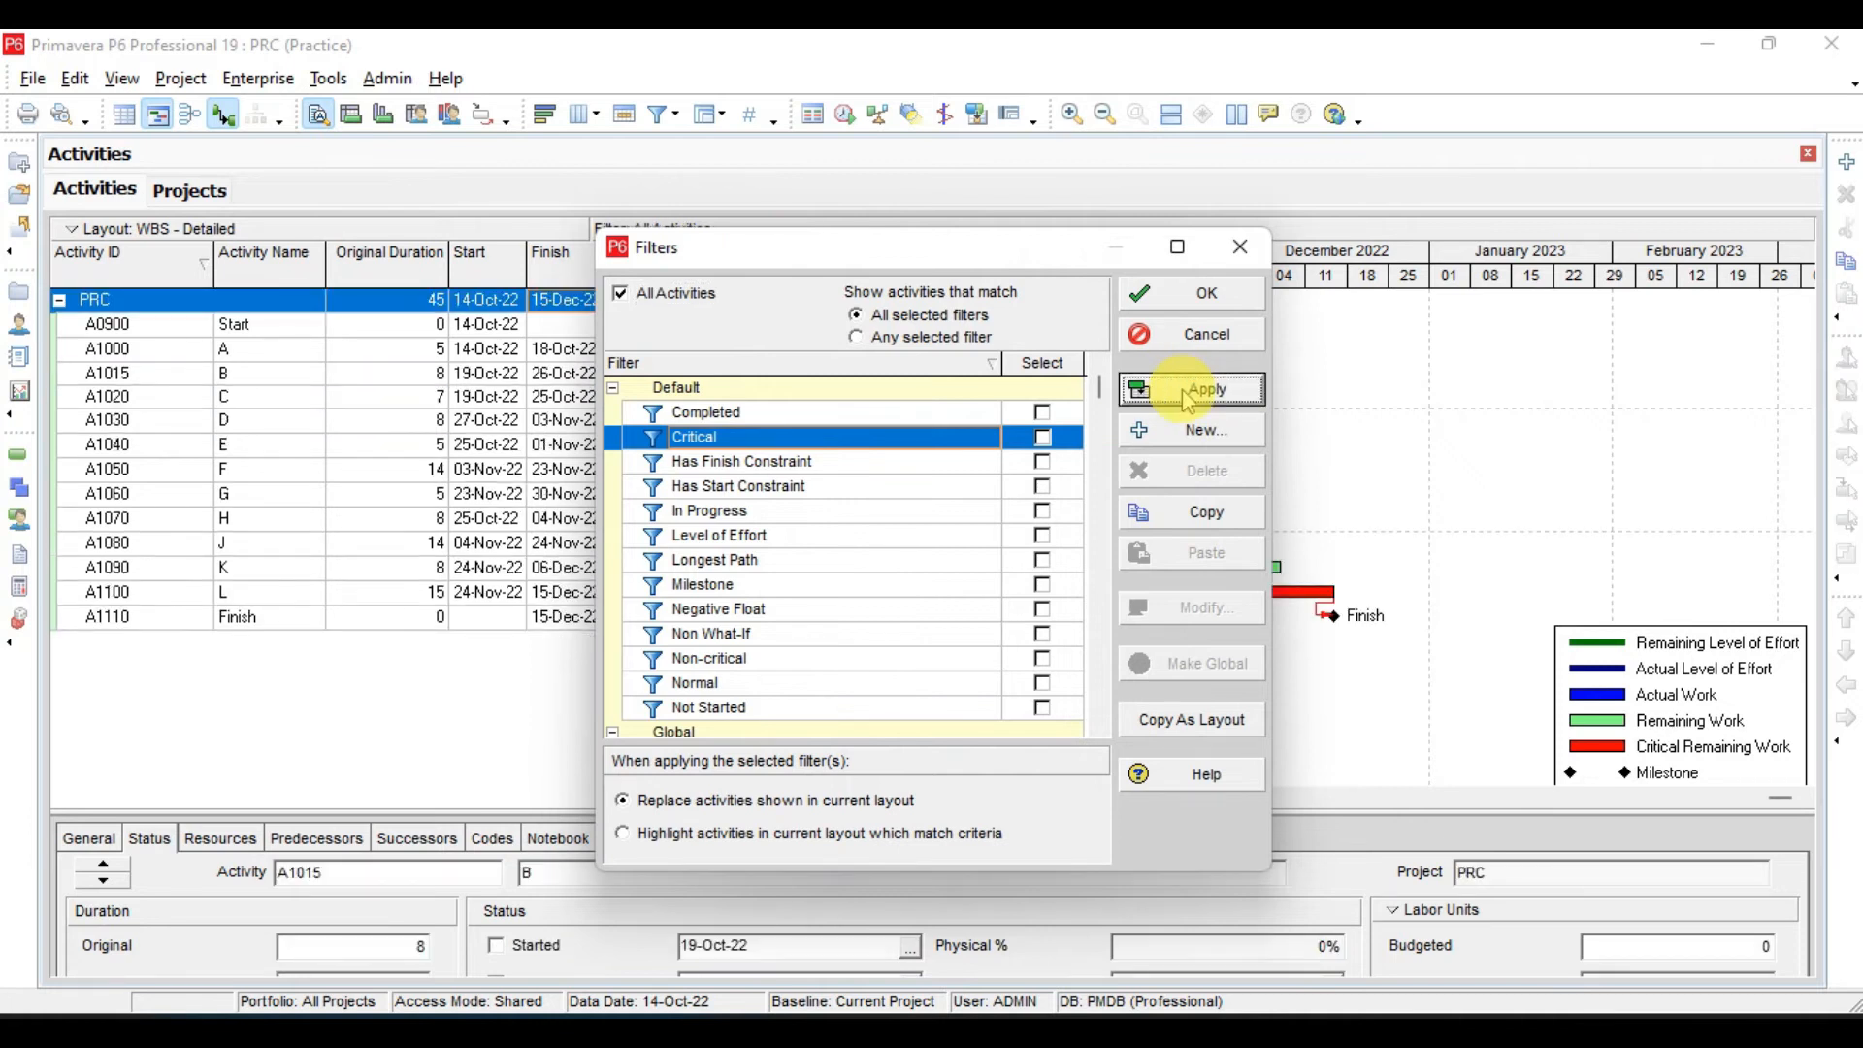
{"action": "left_click", "coordinate": [1191, 430]}
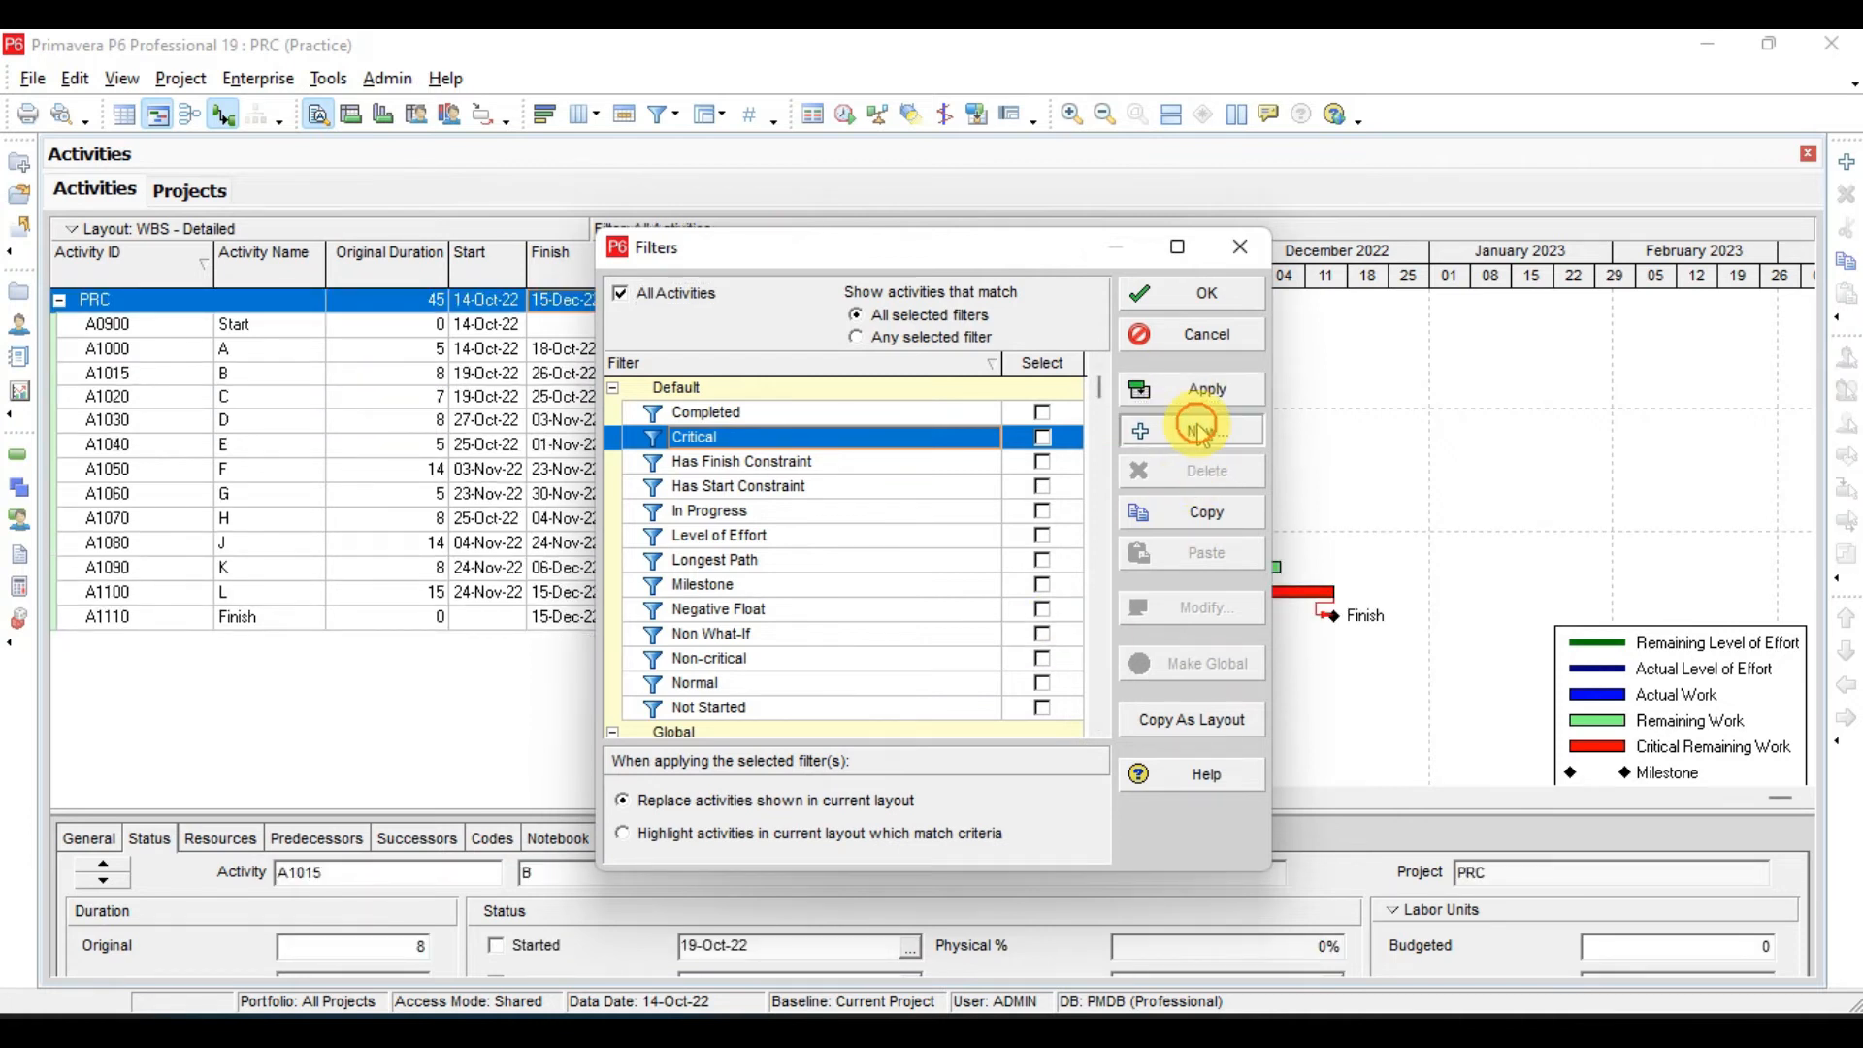
{"action": "left_click", "coordinate": [759, 370]}
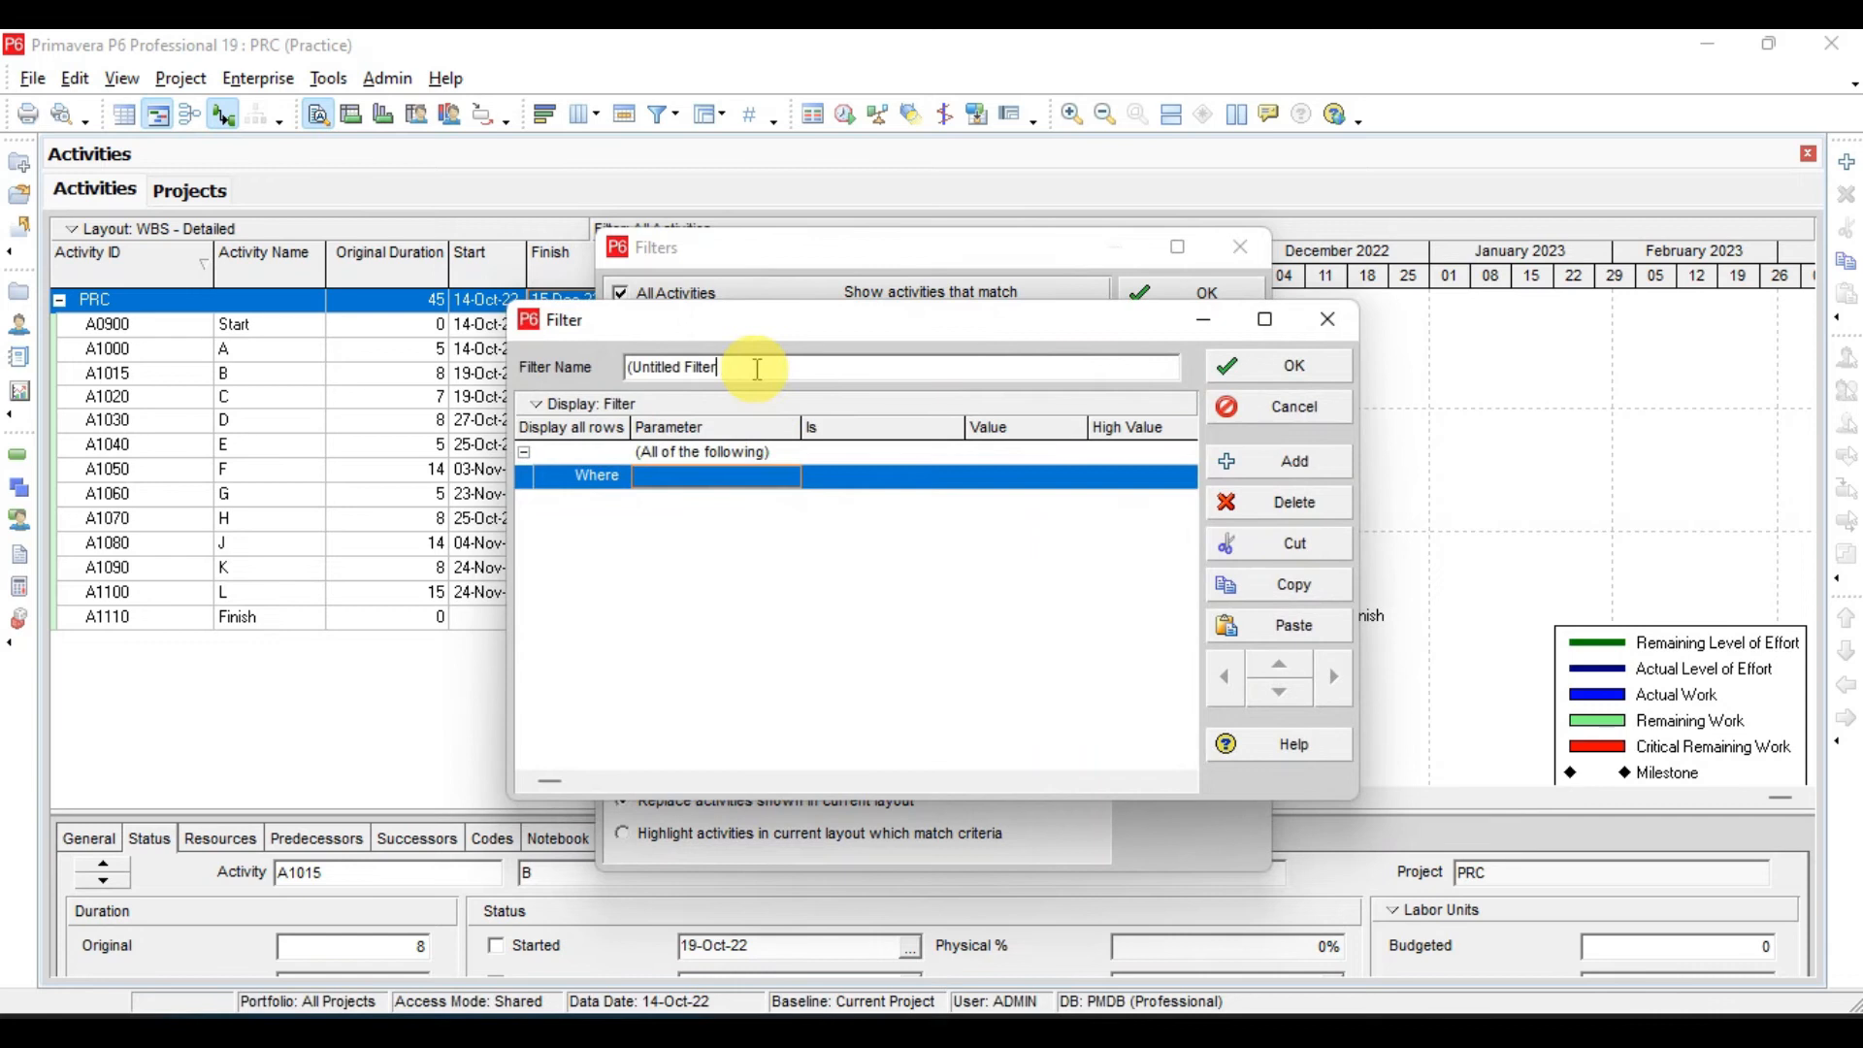
{"action": "key", "text": "ctrl+a"}
{"action": "type", "text": "P"}
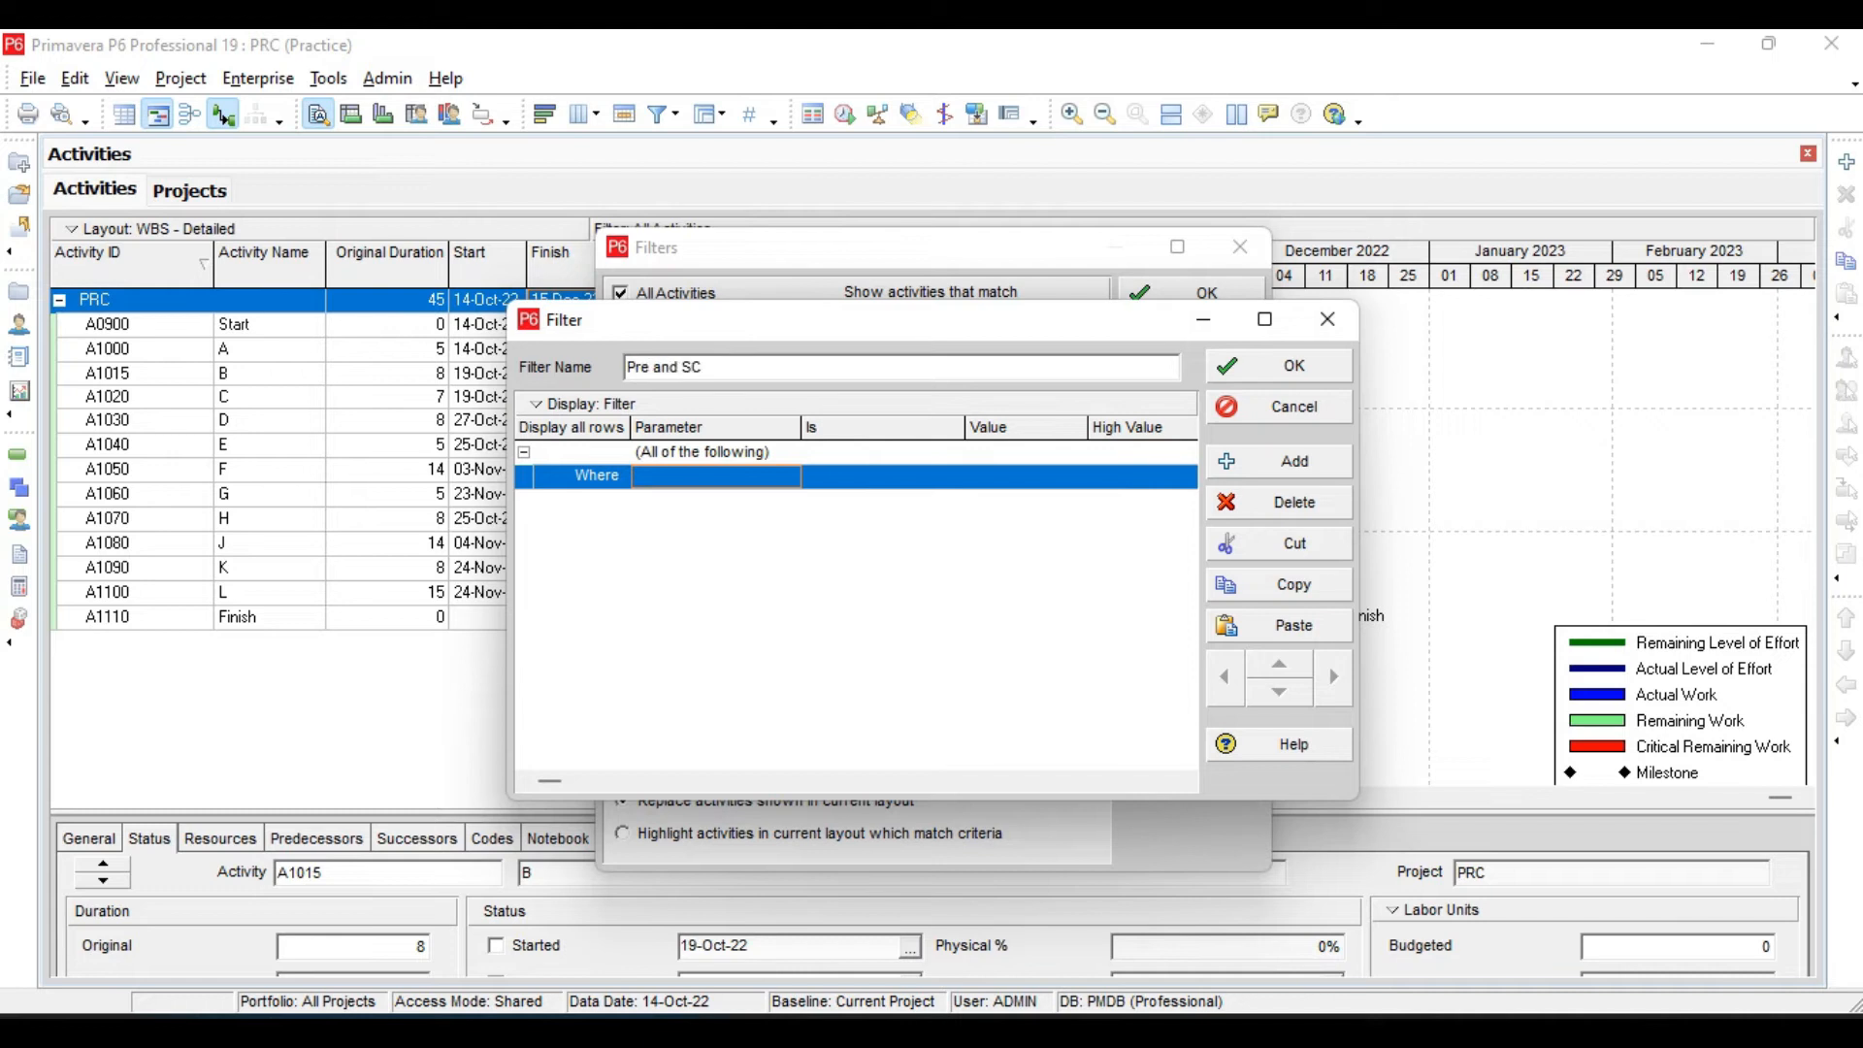
{"action": "type", "text": "re and Suc"}
- Set the filter's first criterion to Activity Type is not equal to Finish Milestone
{"action": "left_click", "coordinate": [761, 476]}
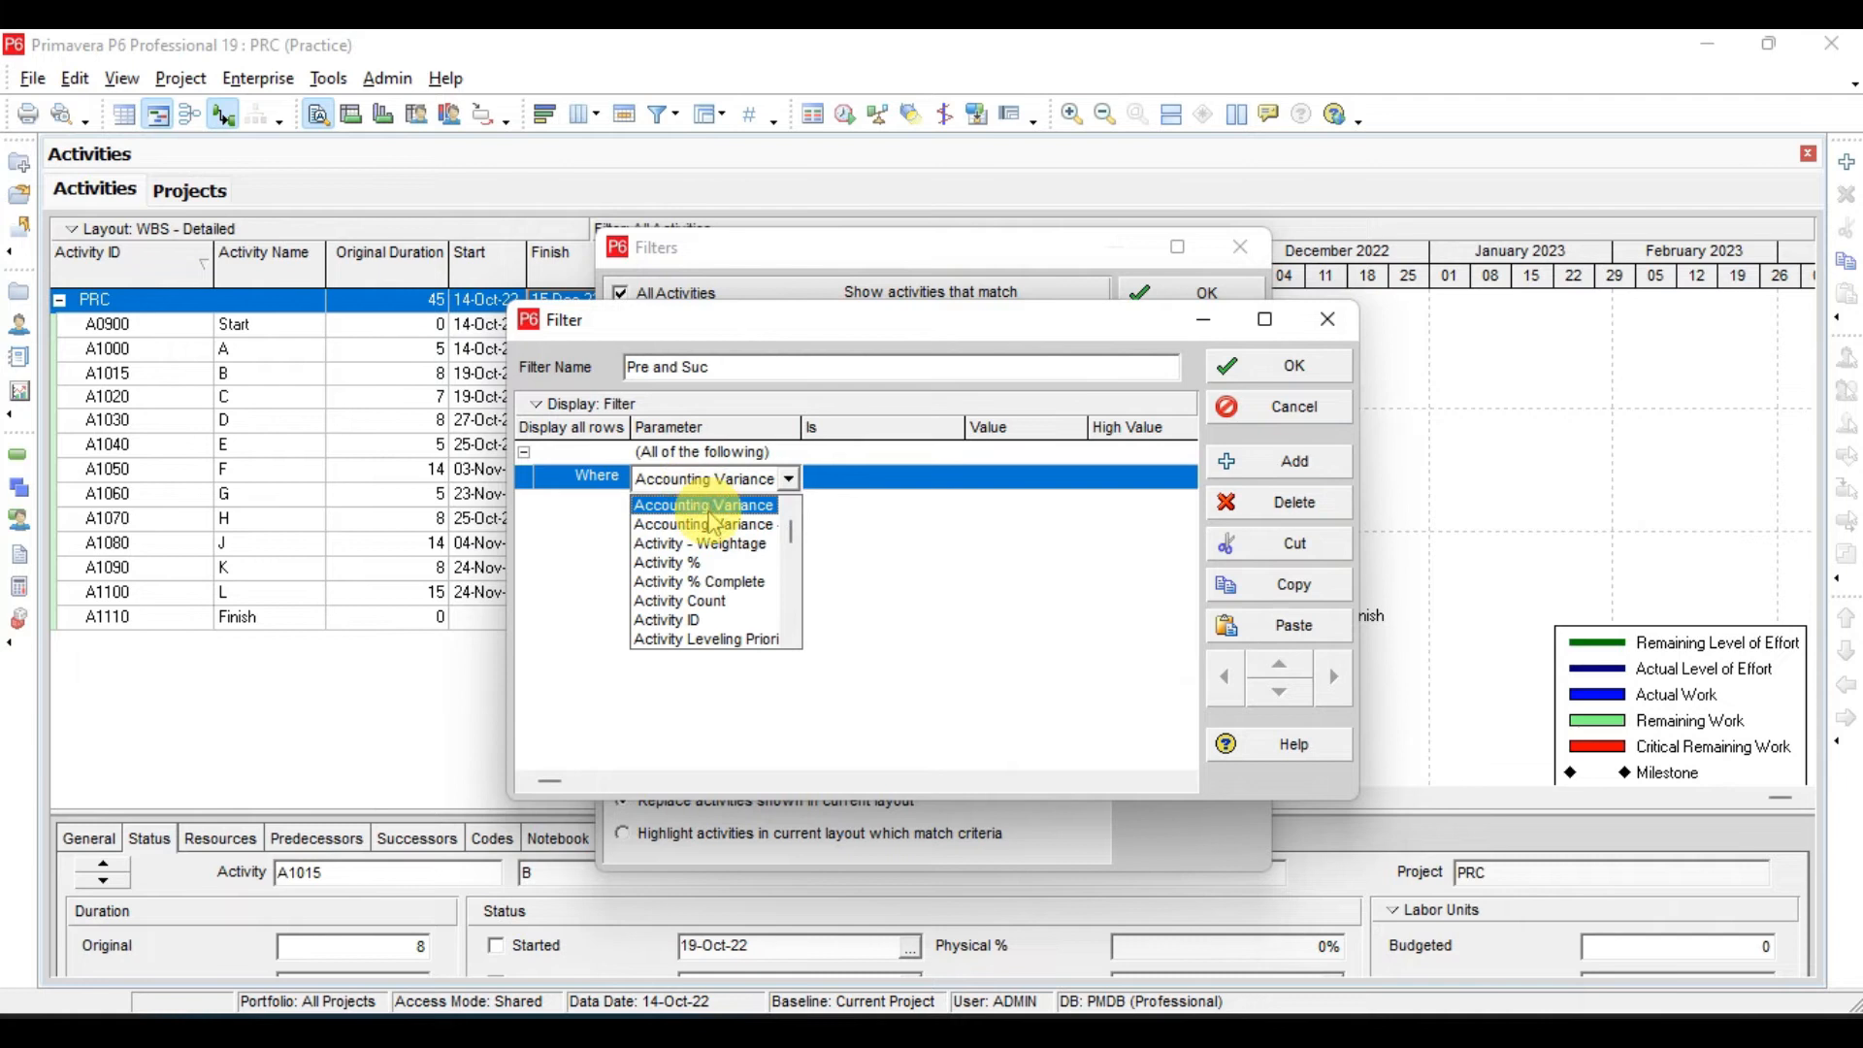
{"action": "scroll", "coordinate": [721, 570], "scroll_direction": "down", "scroll_amount": 4}
{"action": "key", "text": "Return"}
{"action": "left_click", "coordinate": [851, 477]}
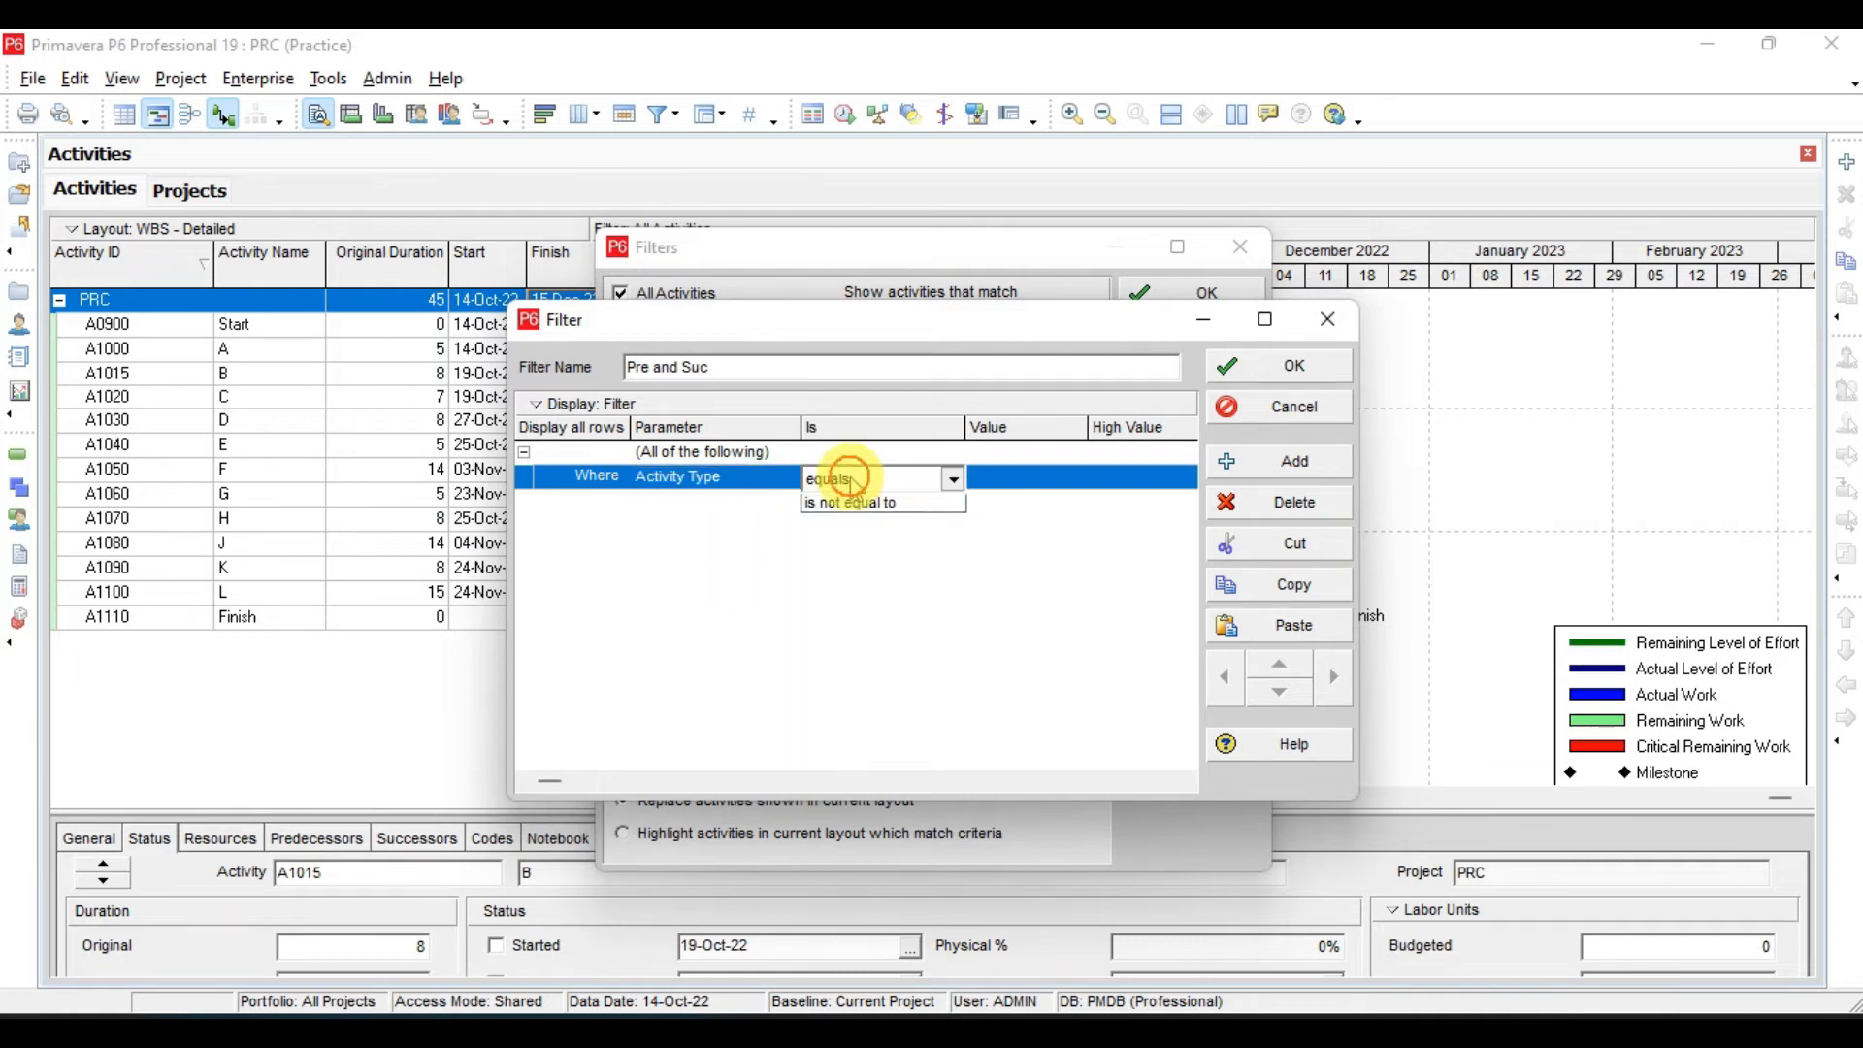
{"action": "left_click", "coordinate": [848, 522]}
{"action": "left_click", "coordinate": [1006, 479]}
{"action": "left_click", "coordinate": [1011, 505]}
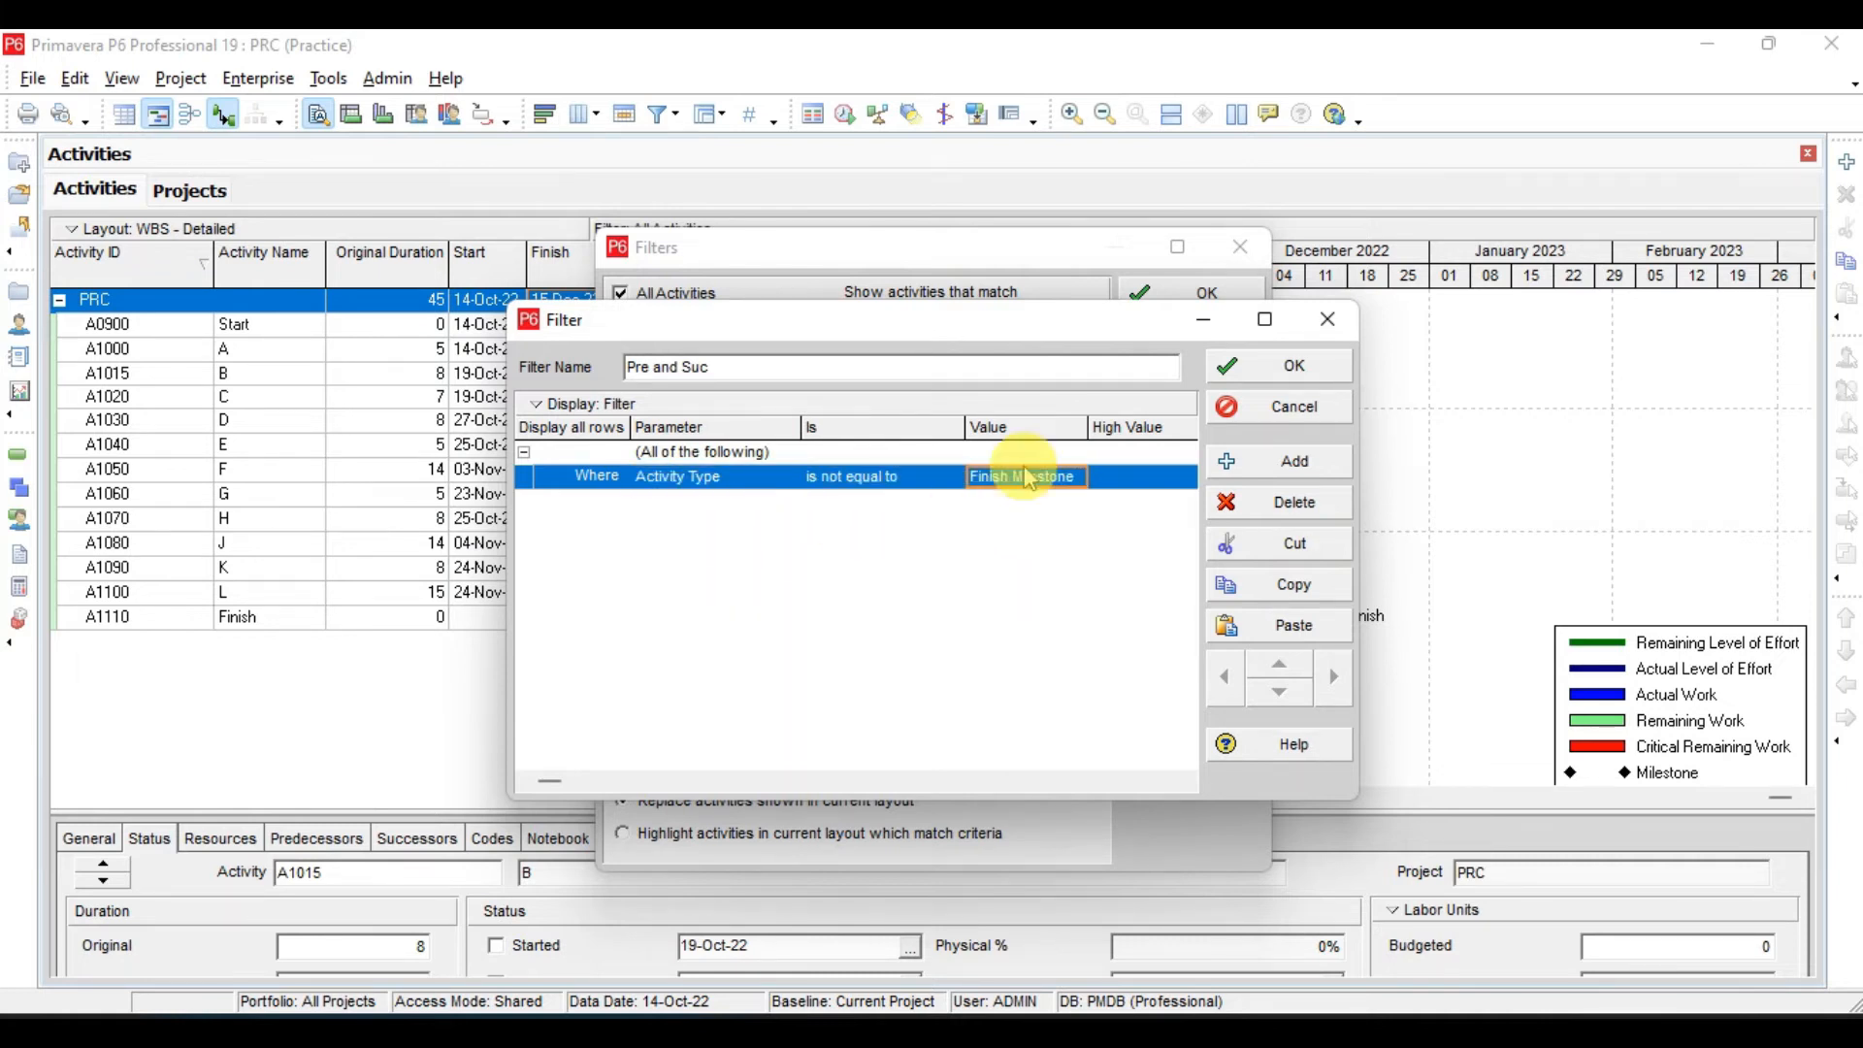
- Duplicate the Activity Type criterion and set the copy's value to Start Milestone
{"action": "left_click", "coordinate": [1301, 585]}
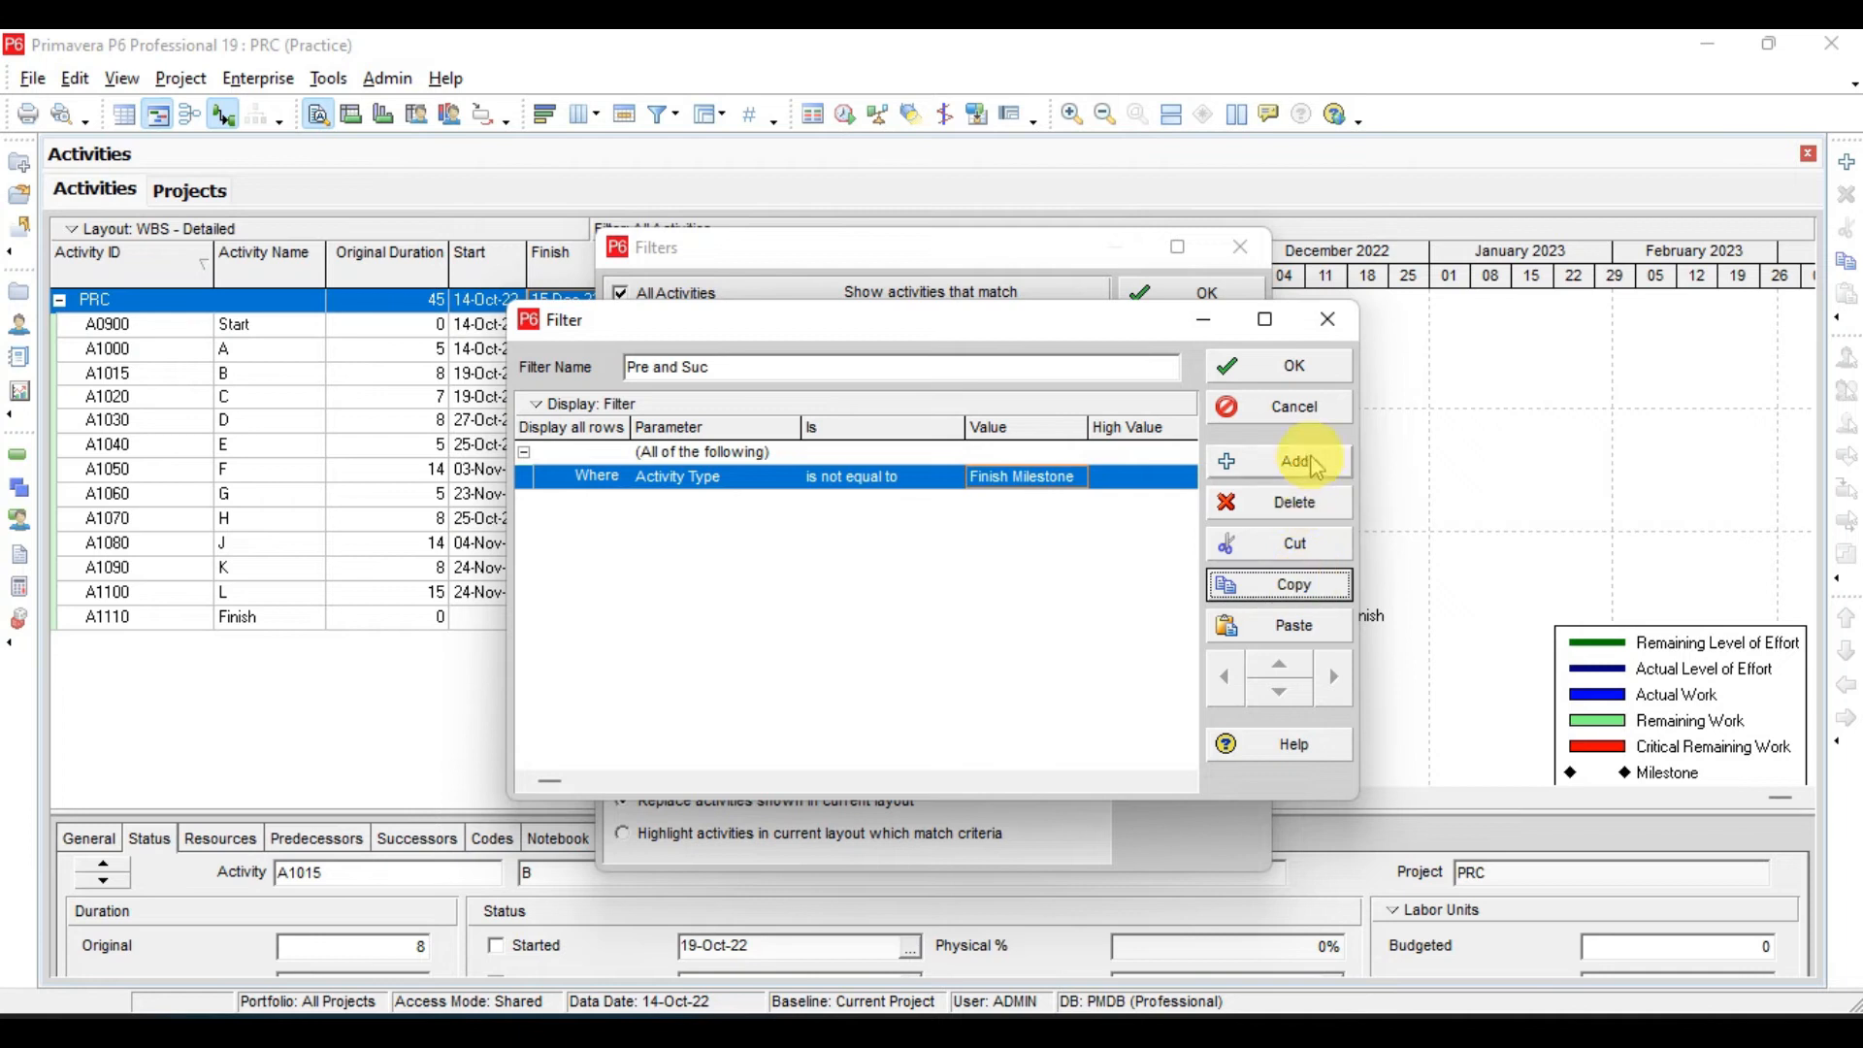
{"action": "left_click", "coordinate": [1291, 625]}
{"action": "left_click", "coordinate": [963, 509]}
{"action": "left_click", "coordinate": [978, 507]}
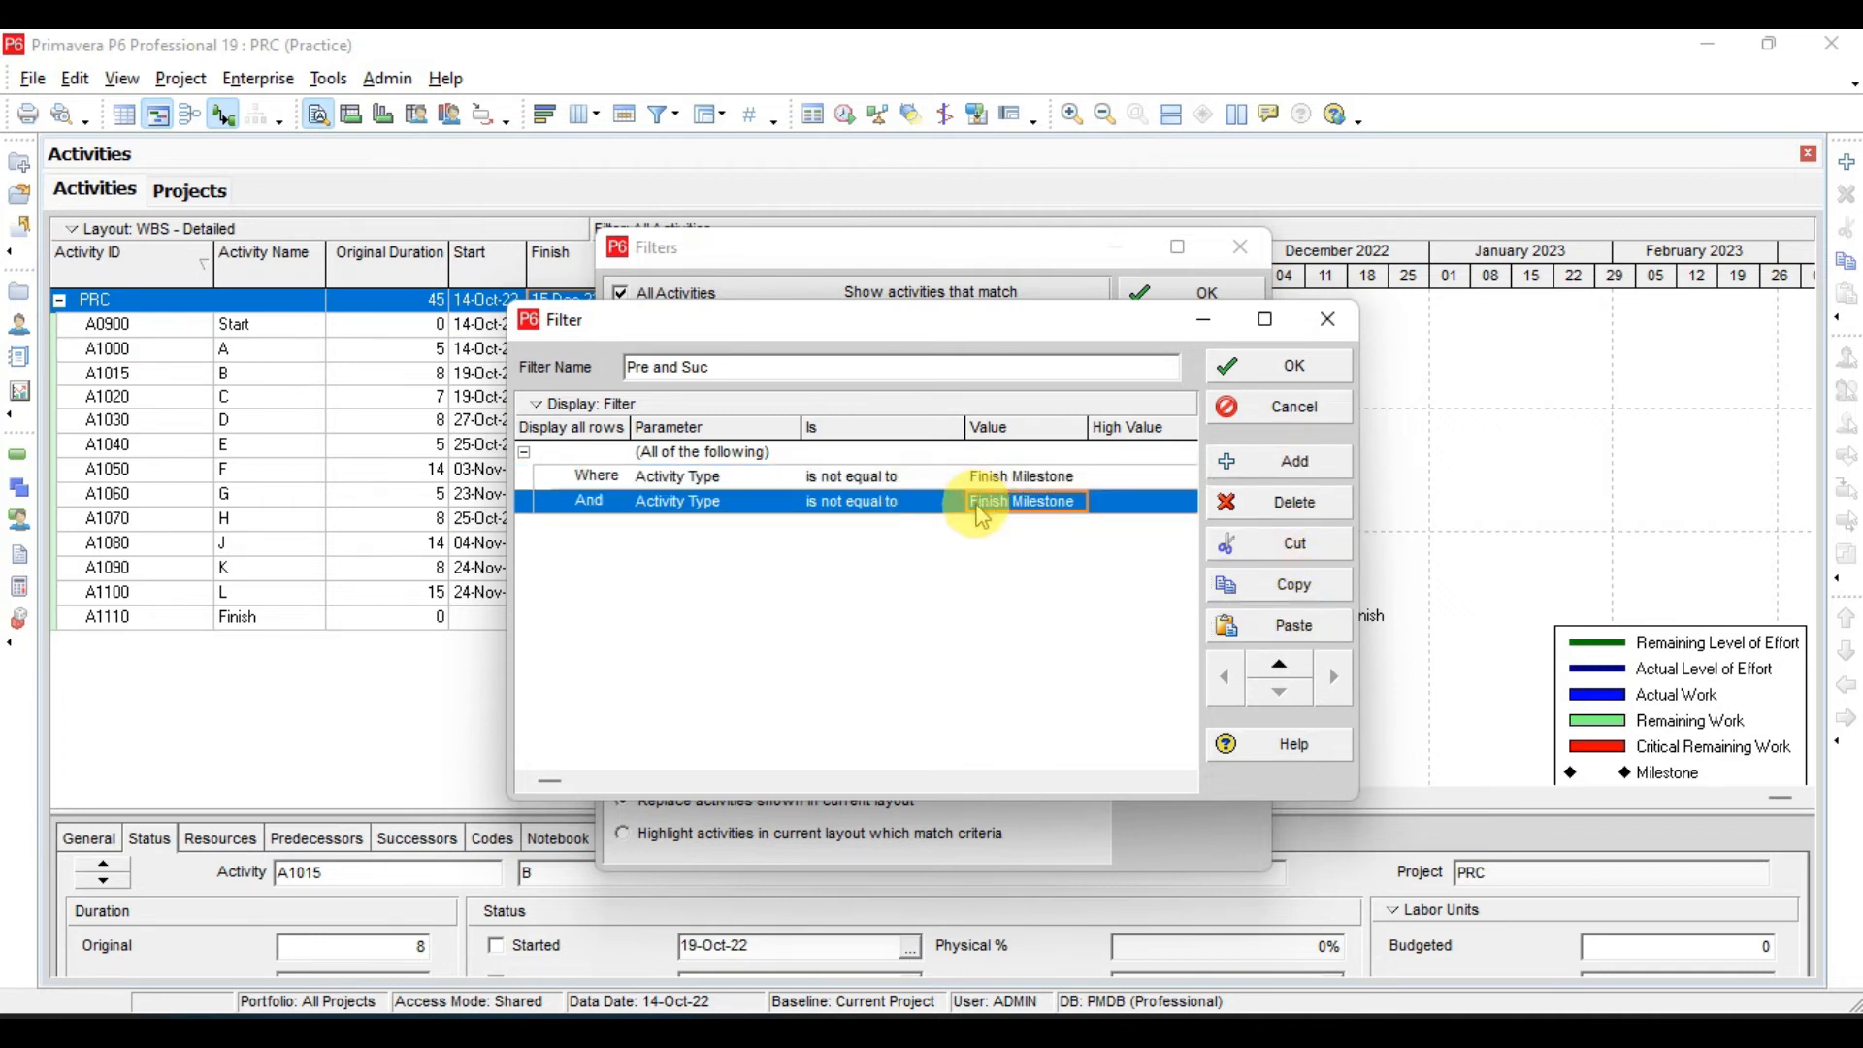
{"action": "left_click", "coordinate": [991, 512]}
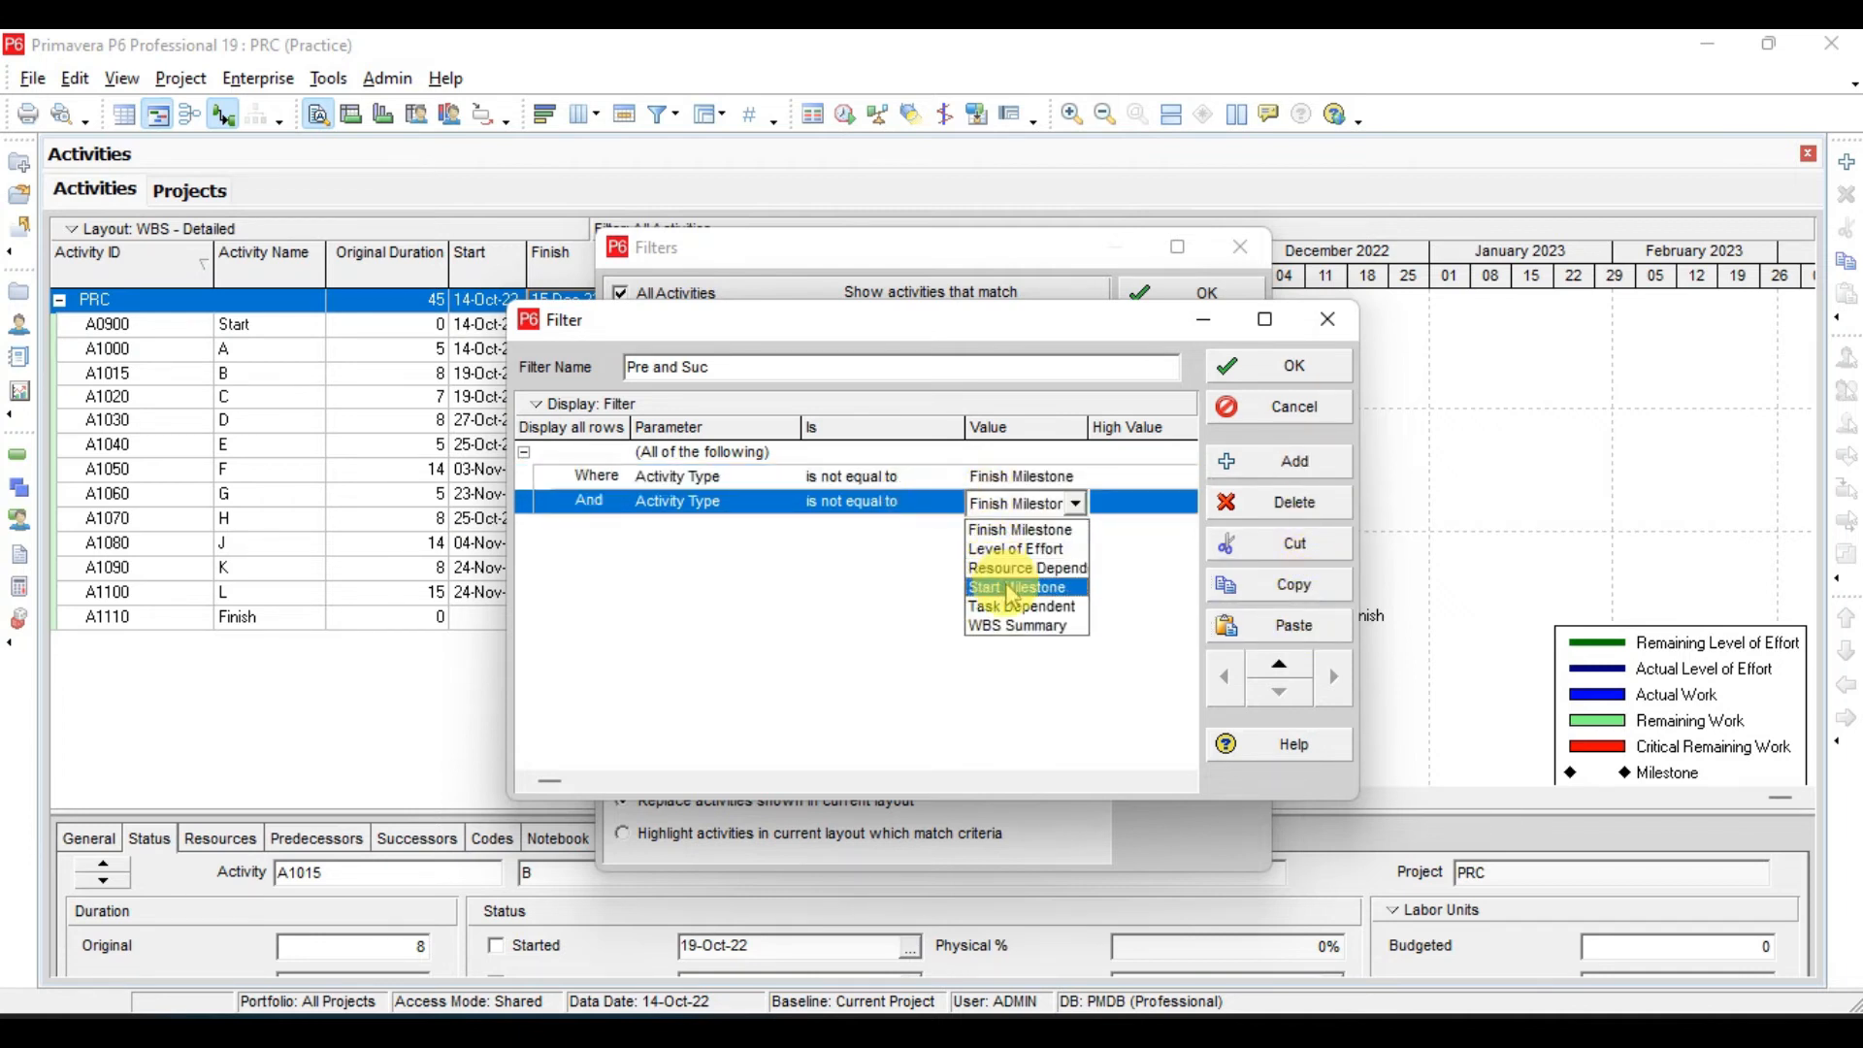
{"action": "key", "text": "Down"}
{"action": "key", "text": "Down"}
{"action": "key", "text": "Down"}
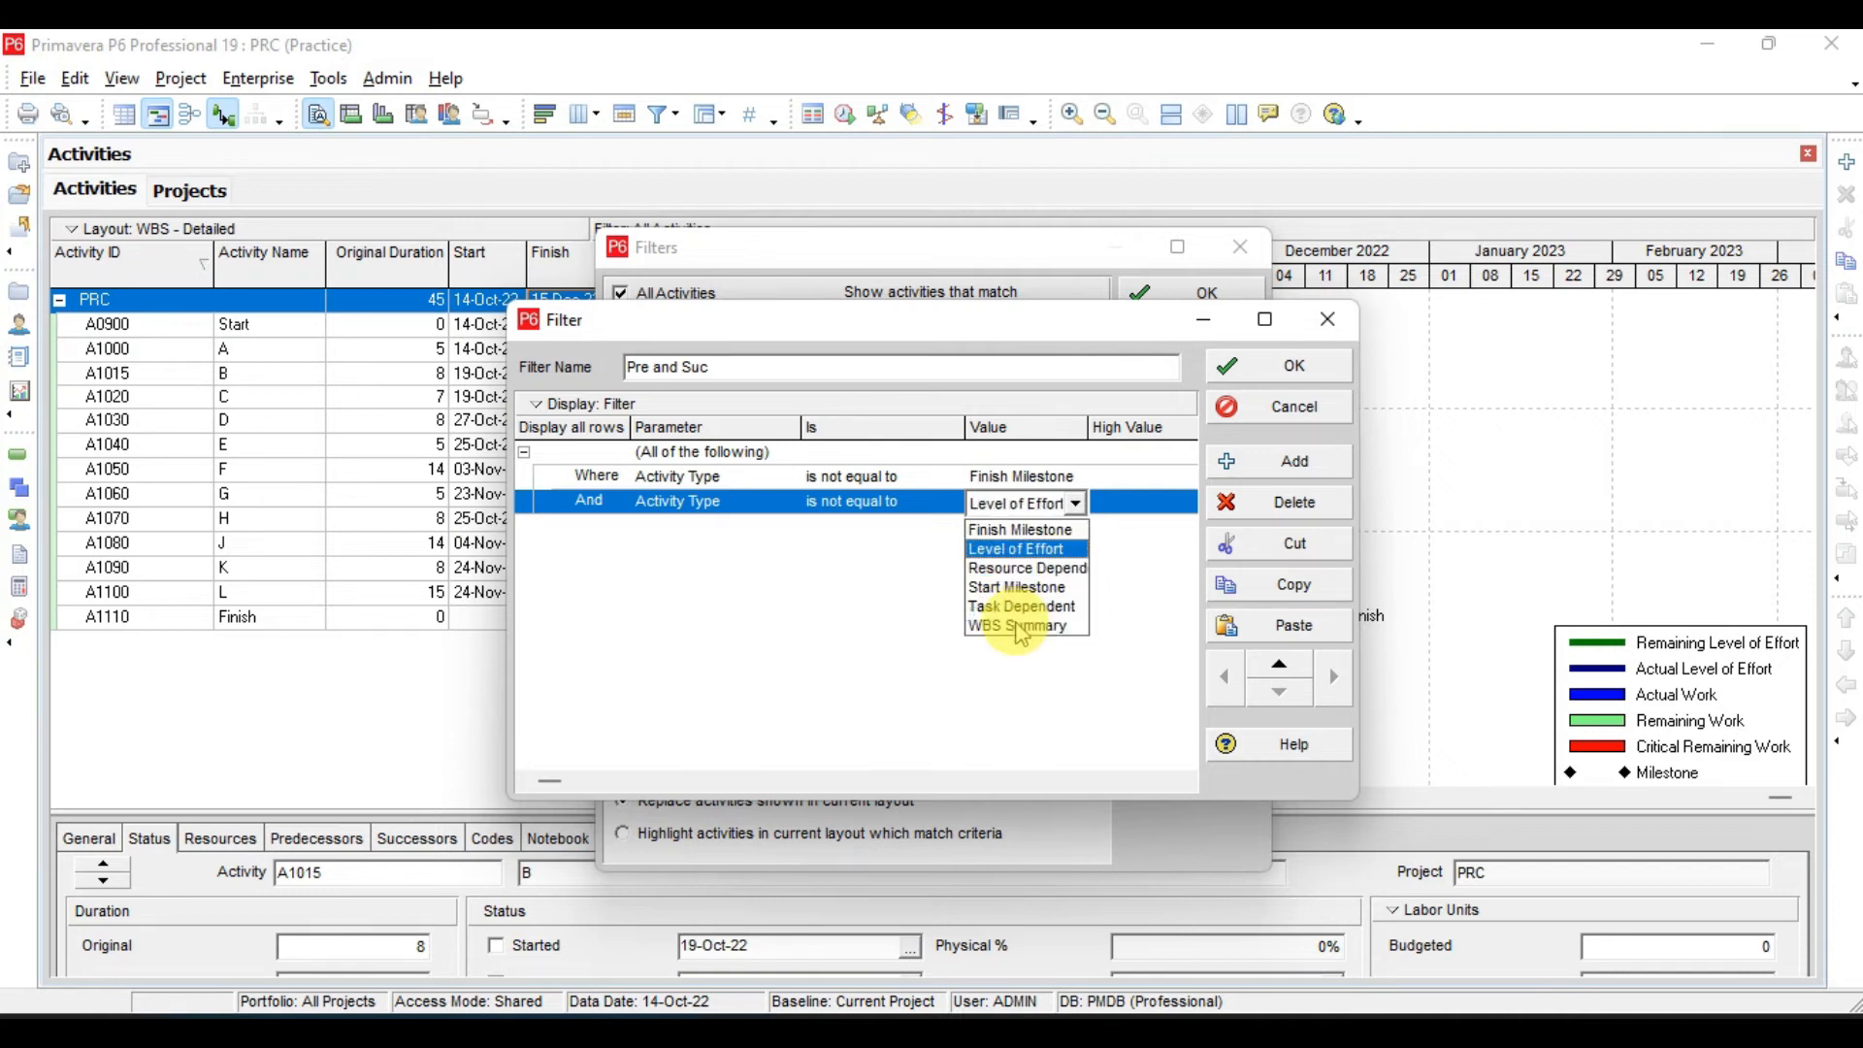
{"action": "key", "text": "Return"}
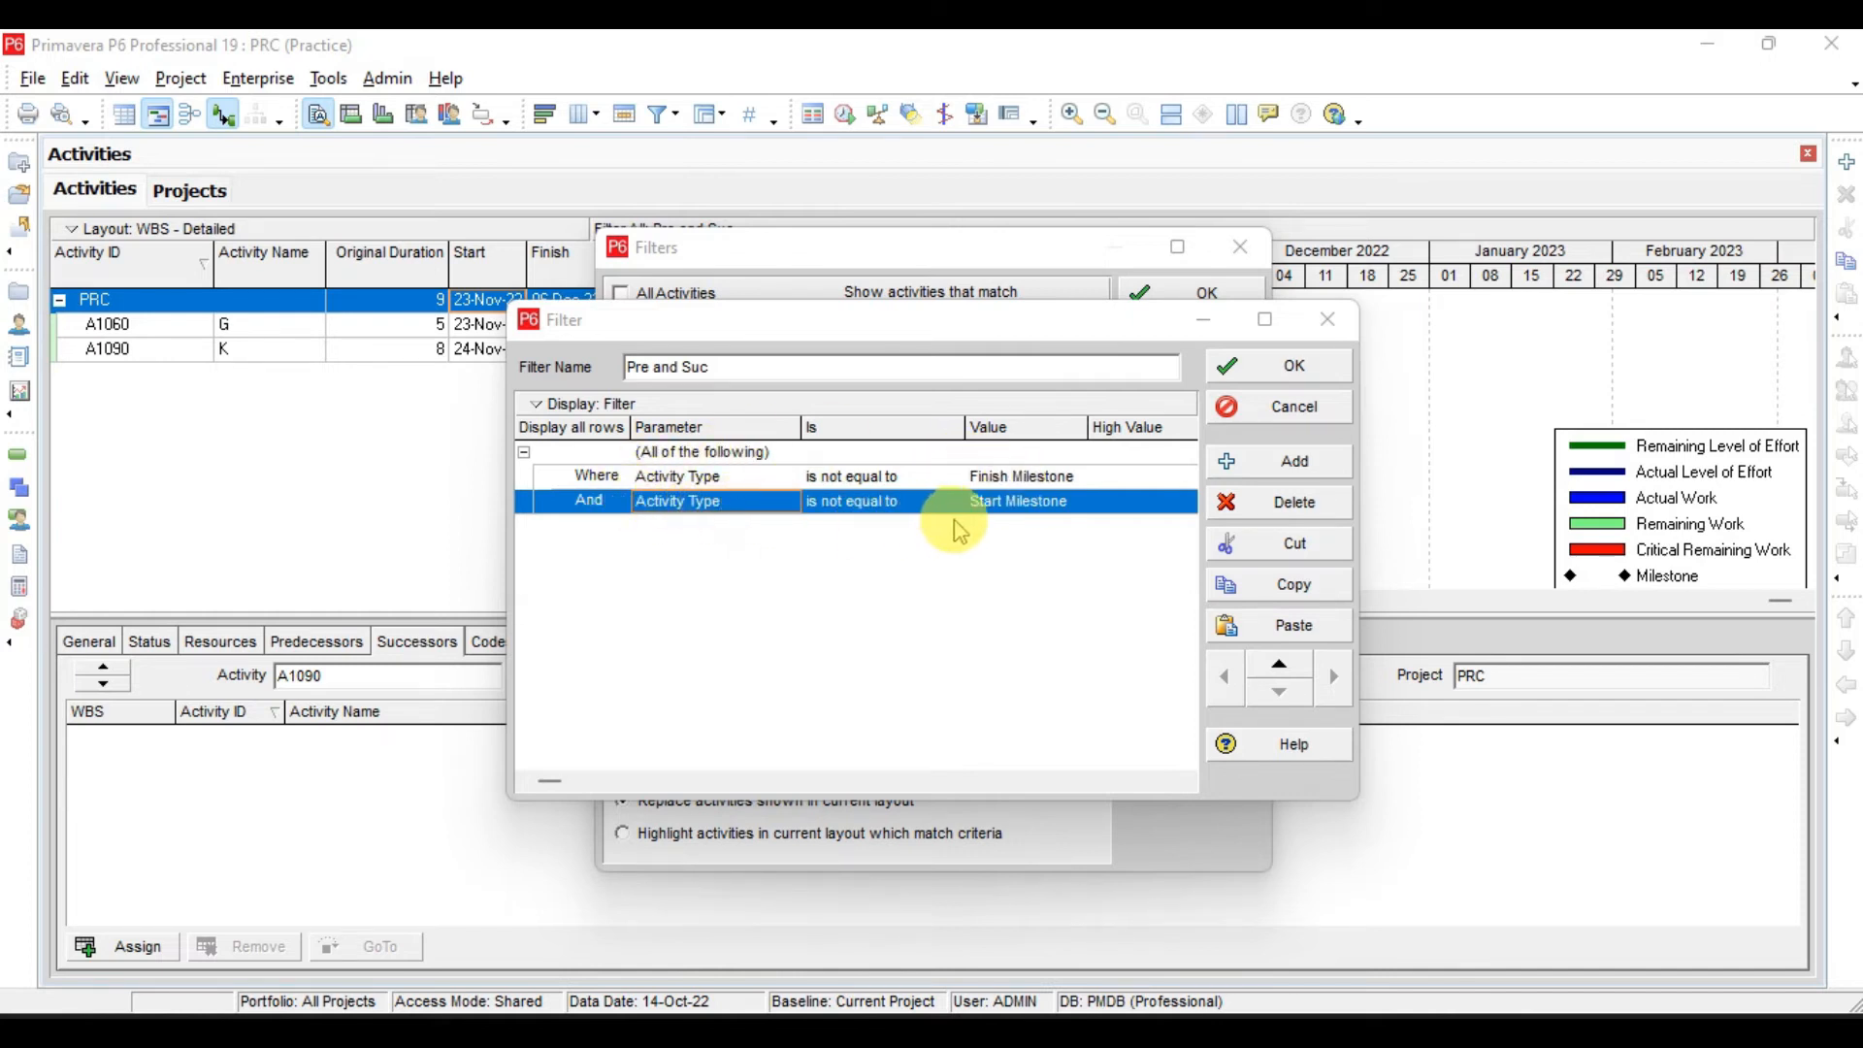
- Add an "(Any of the following)" group to the filter with a nested criterion of Successors equals blank
{"action": "left_click", "coordinate": [1297, 464]}
{"action": "left_click", "coordinate": [730, 527]}
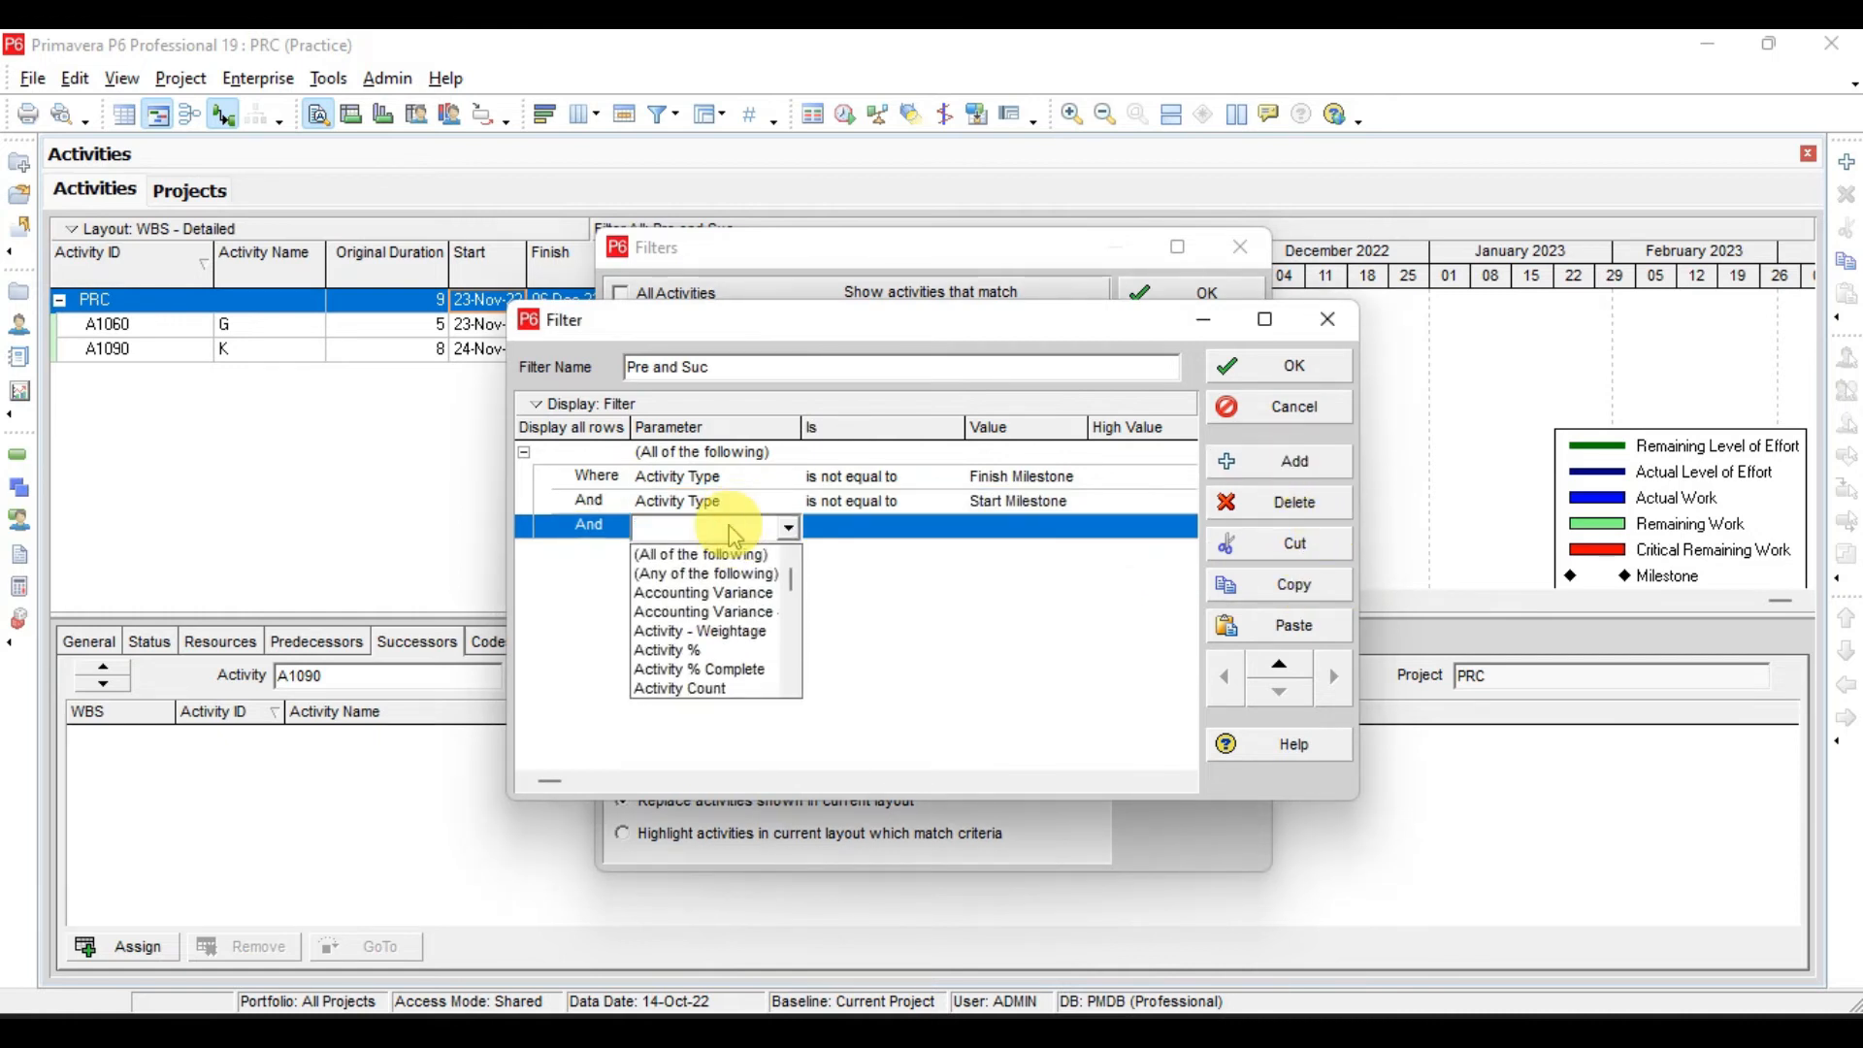
{"action": "left_click", "coordinate": [698, 573]}
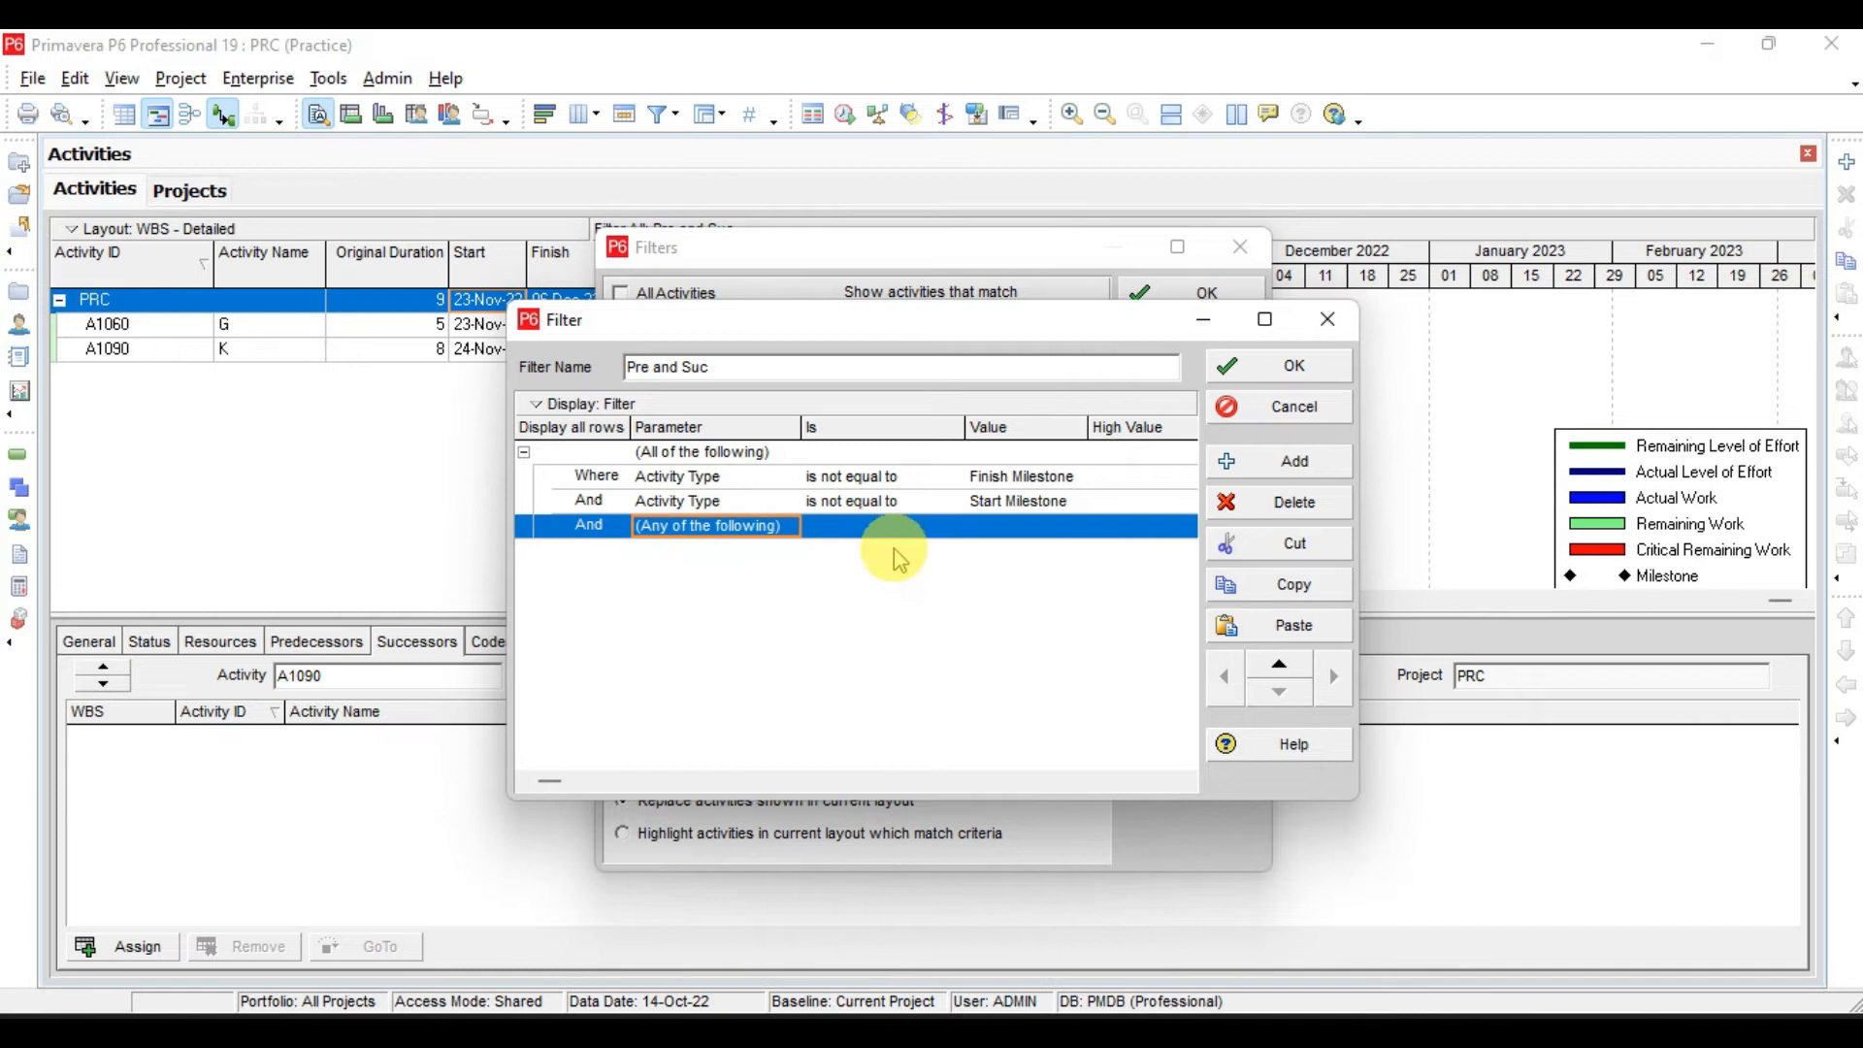
{"action": "left_click", "coordinate": [1335, 477]}
{"action": "left_click", "coordinate": [769, 555]}
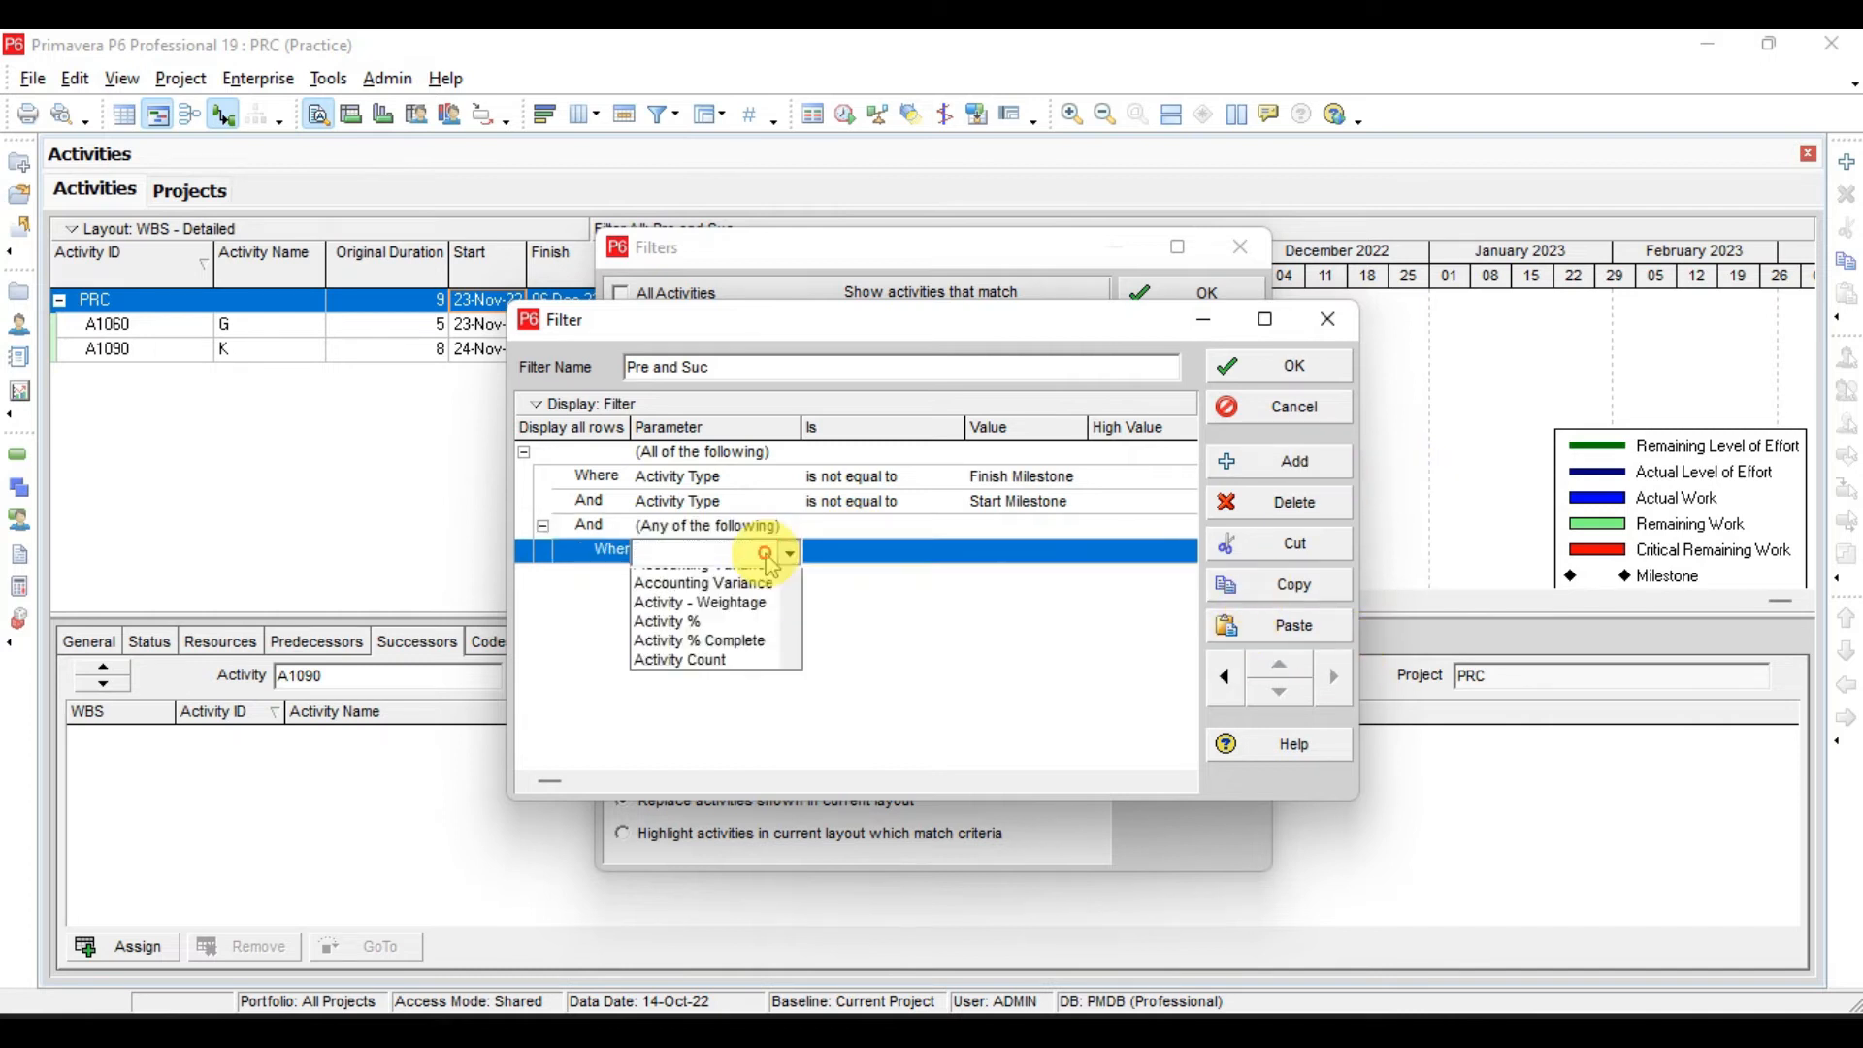
{"action": "key", "text": "s"}
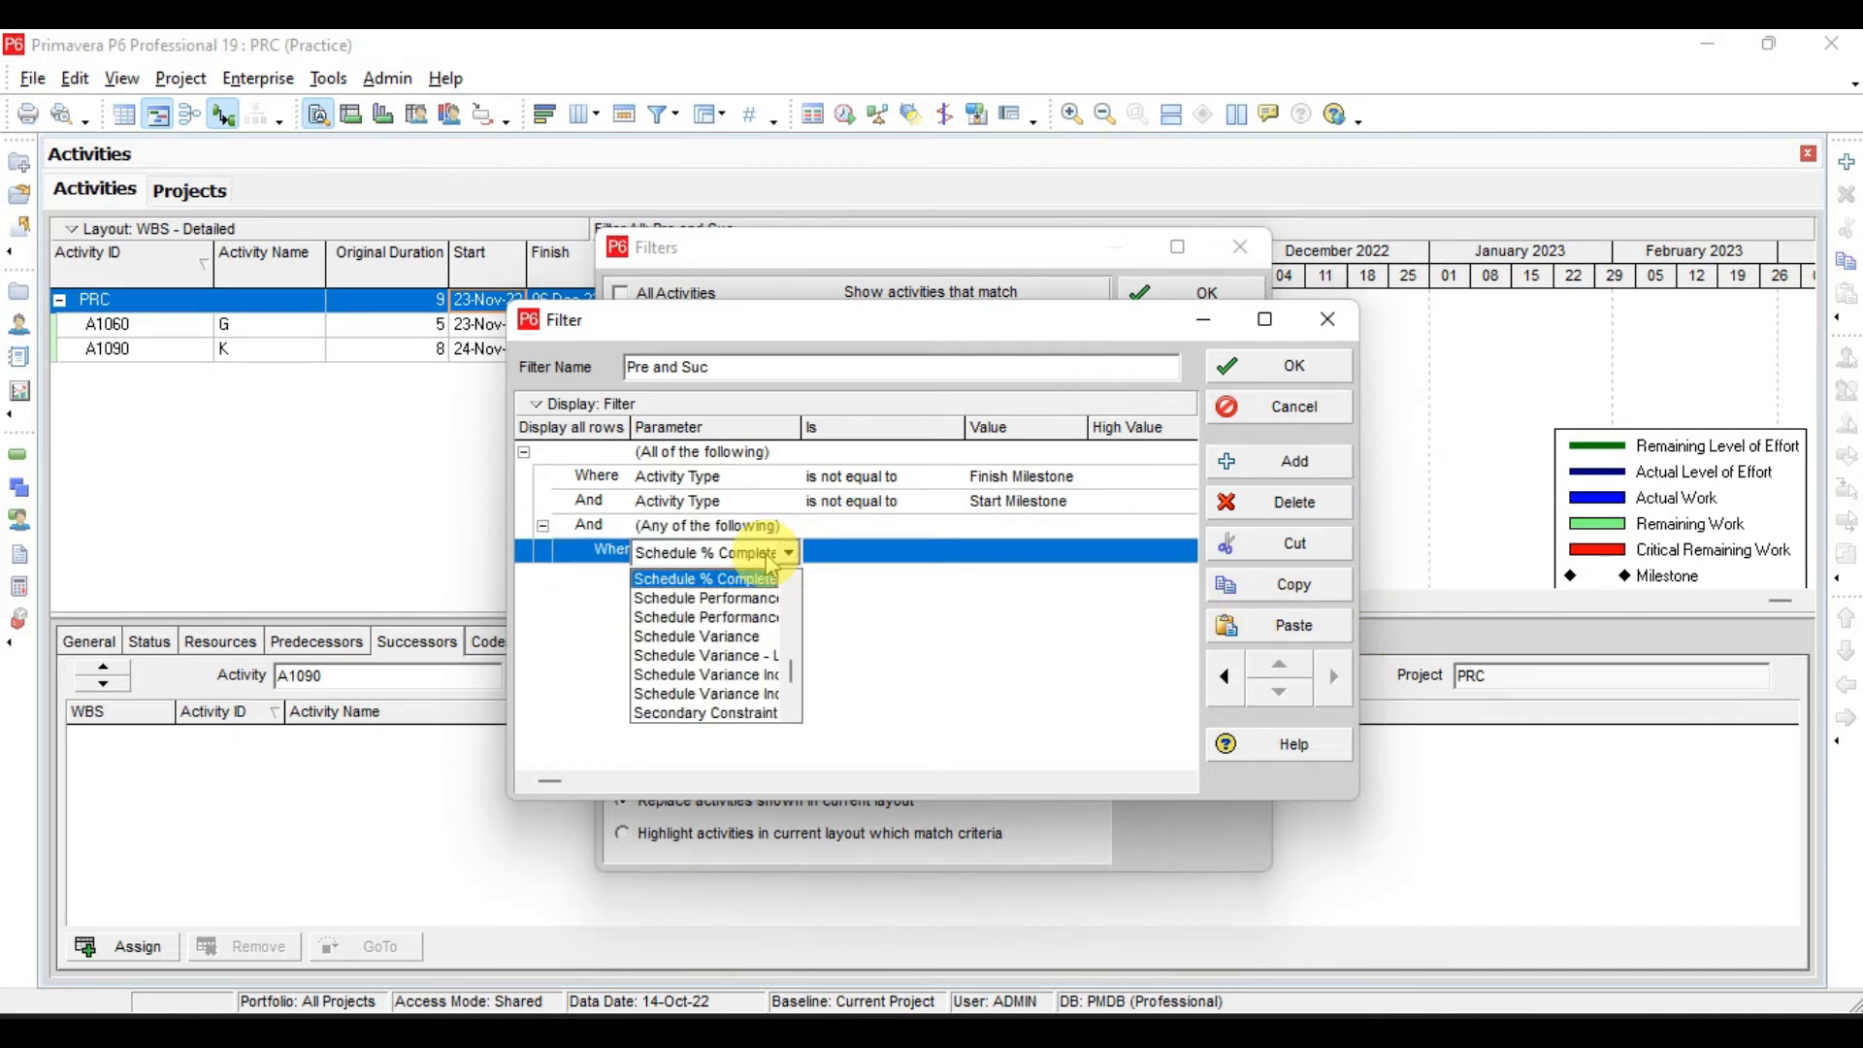
{"action": "key", "text": "u"}
{"action": "key", "text": "Return"}
- Add an Or criterion of Predecessors equals blank, save the Pre and Suc filter and close the Filters dialog
{"action": "left_click", "coordinate": [1289, 462]}
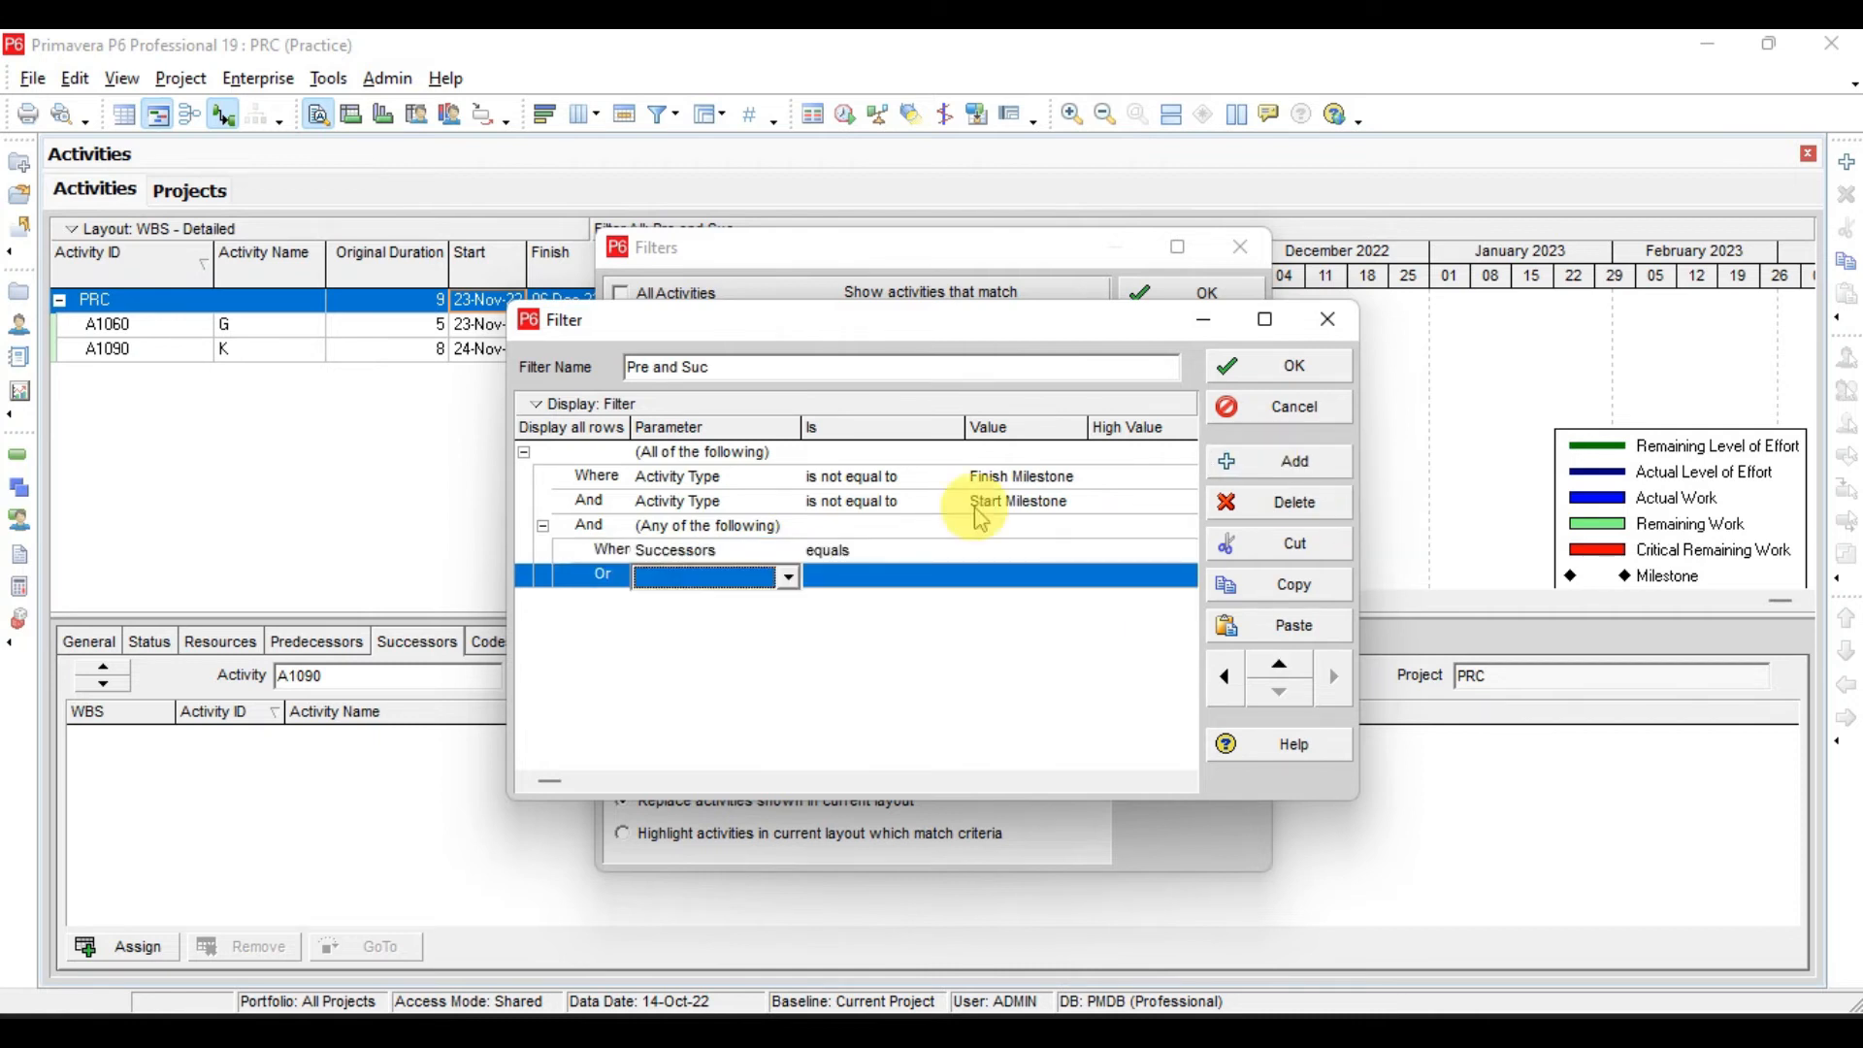
{"action": "left_click", "coordinate": [744, 580]}
{"action": "key", "text": "p"}
{"action": "key", "text": "r"}
{"action": "key", "text": "Return"}
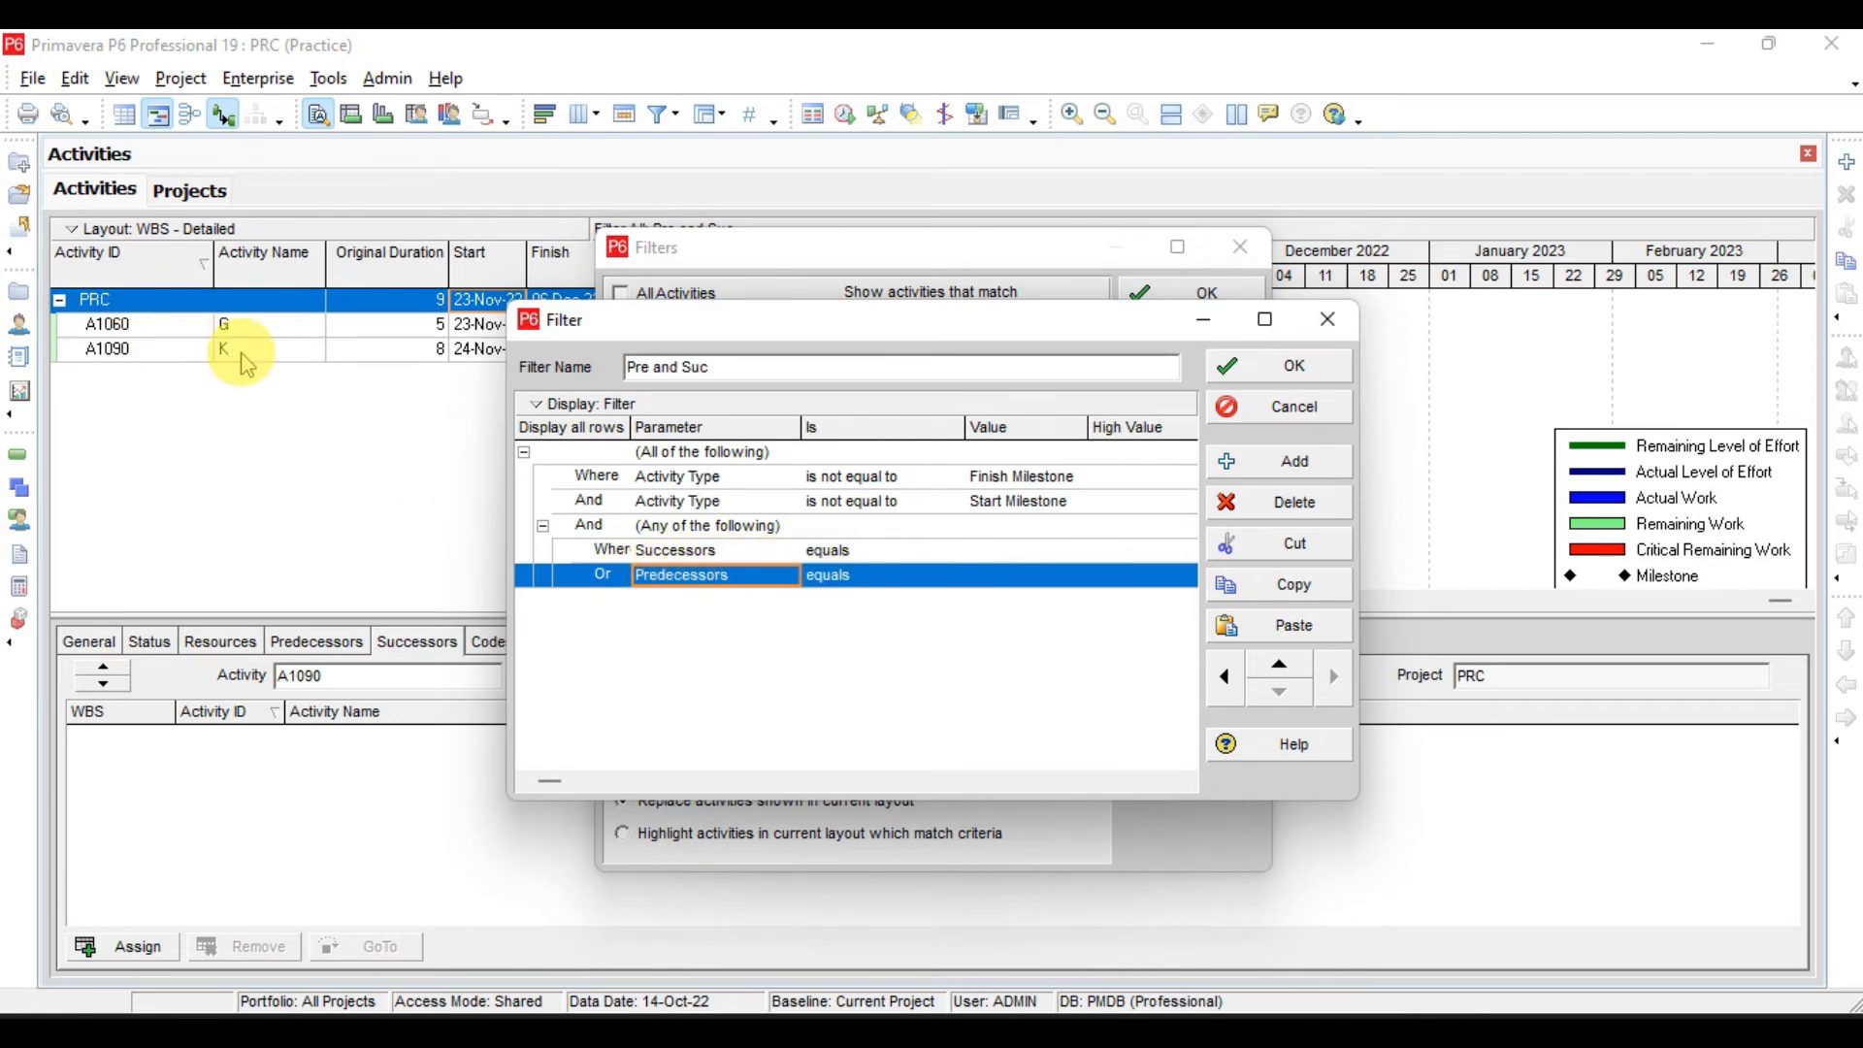
{"action": "left_click", "coordinate": [668, 529]}
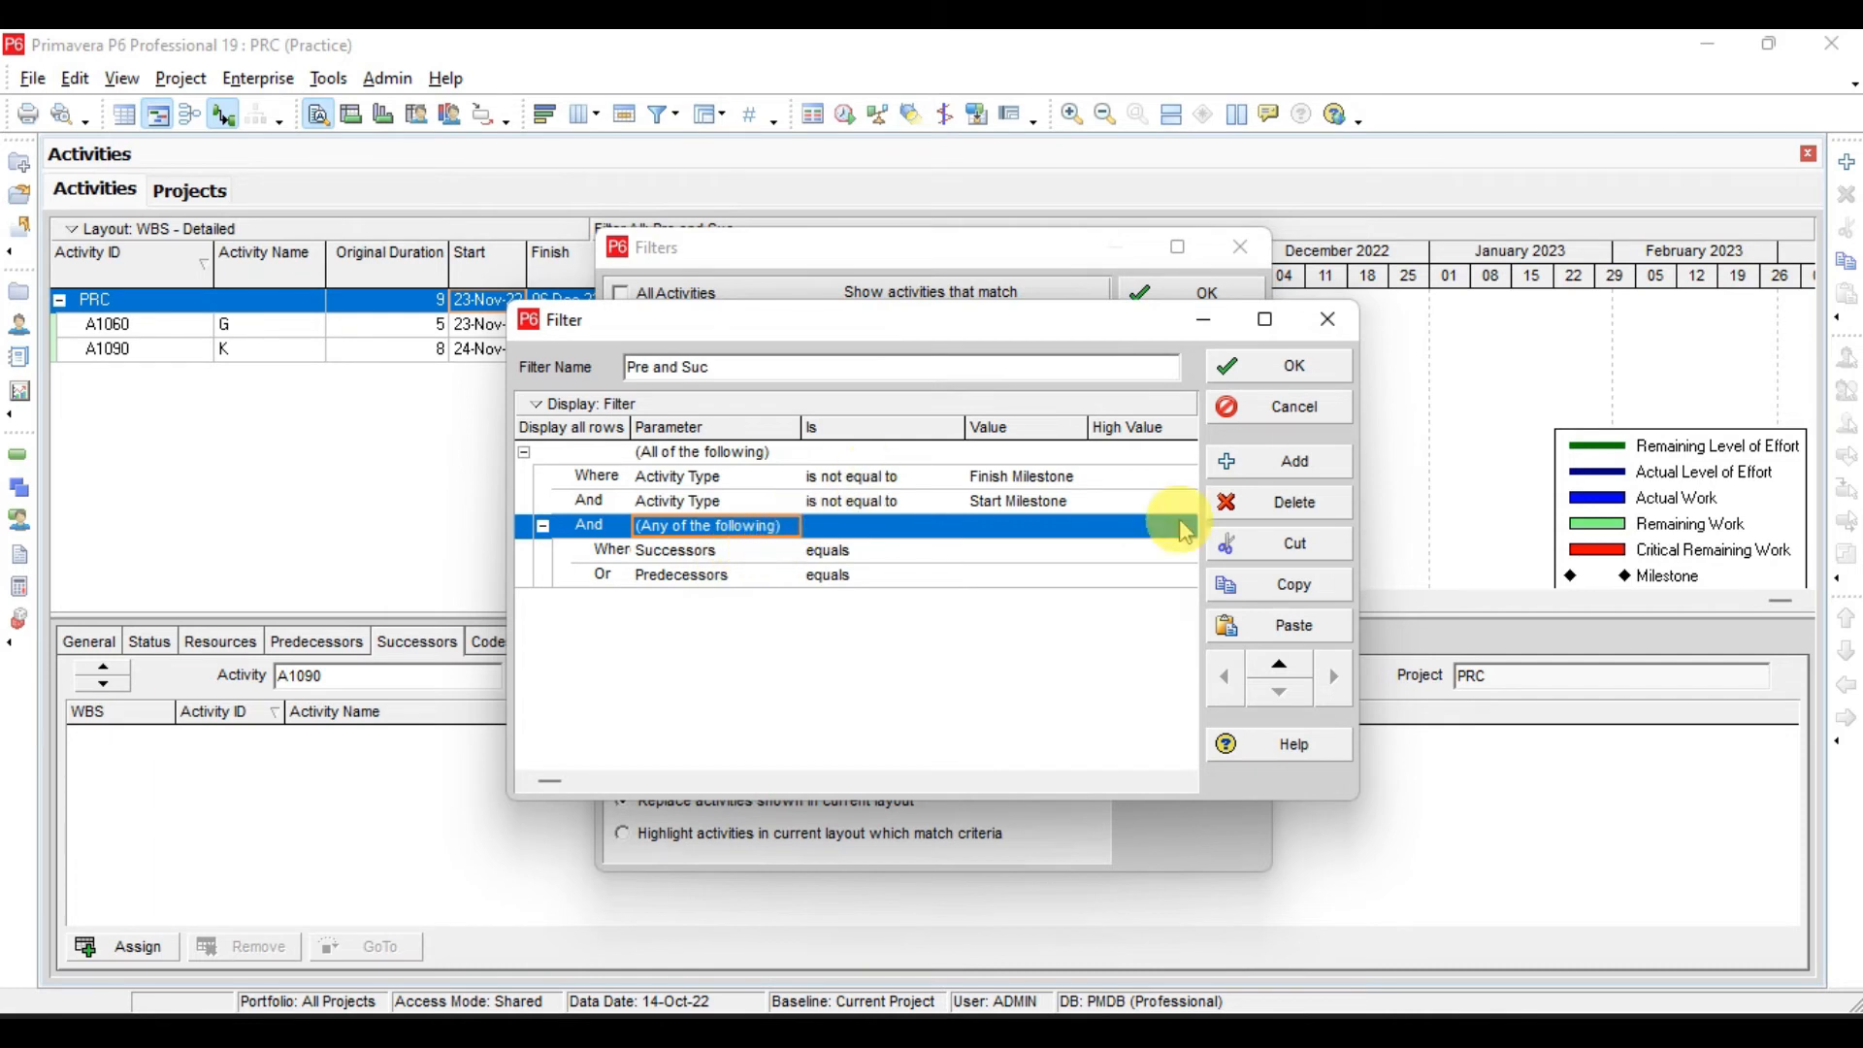
{"action": "left_click", "coordinate": [1284, 375]}
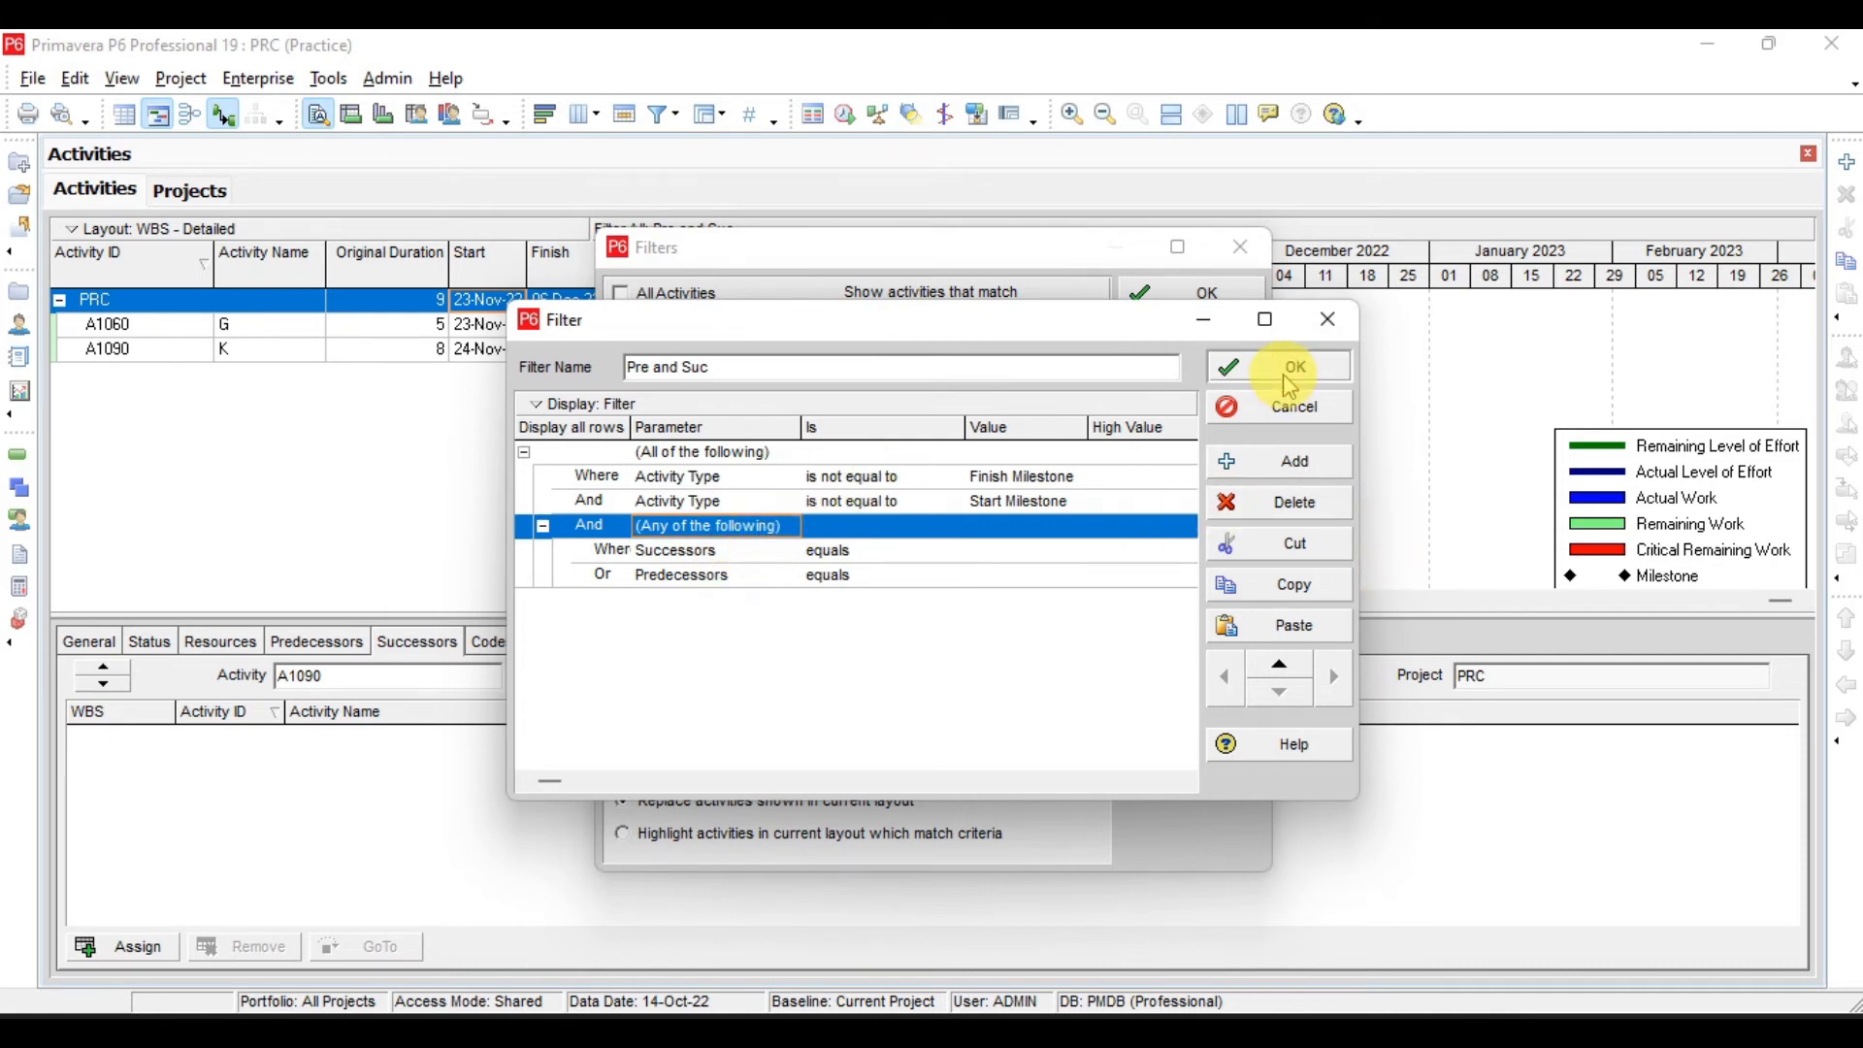
{"action": "left_click", "coordinate": [1199, 292]}
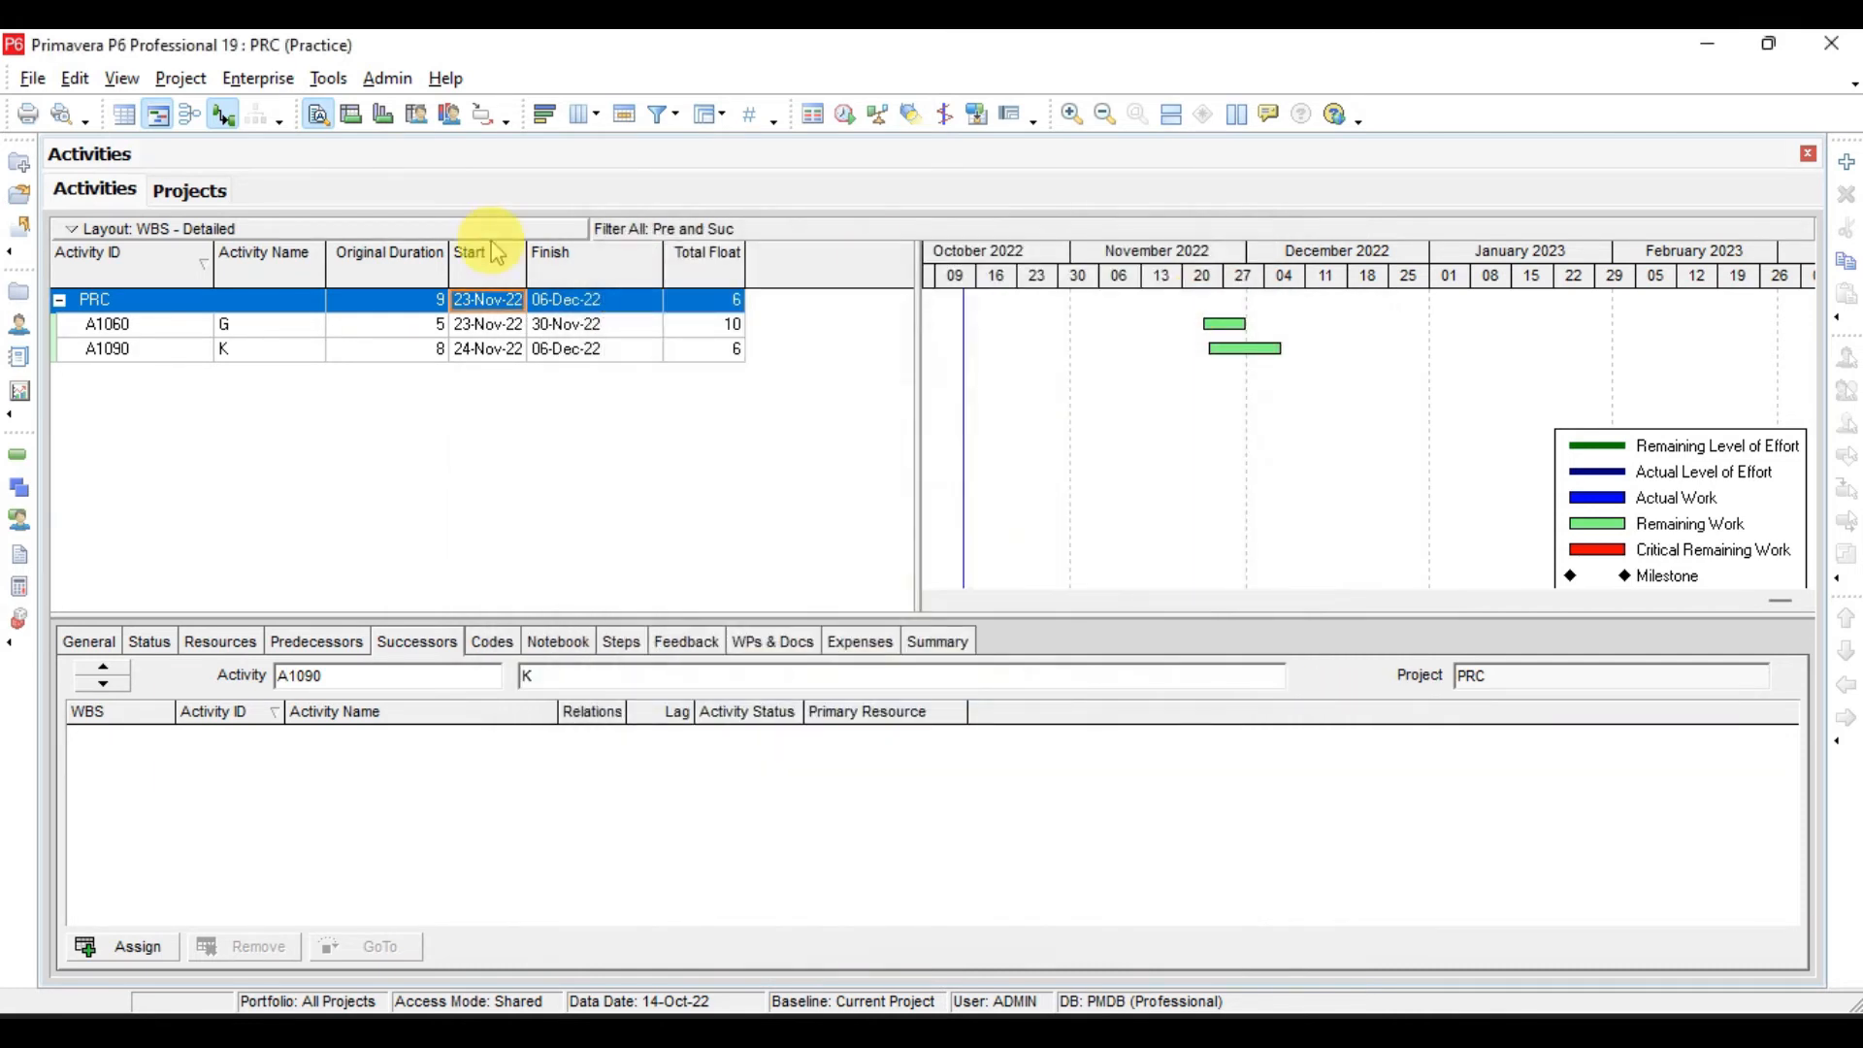
- Check the successors of activities G and K, and view the Actual Start and Finish Dates Check slide in Adobe Acrobat Pro
{"action": "left_click", "coordinate": [307, 327]}
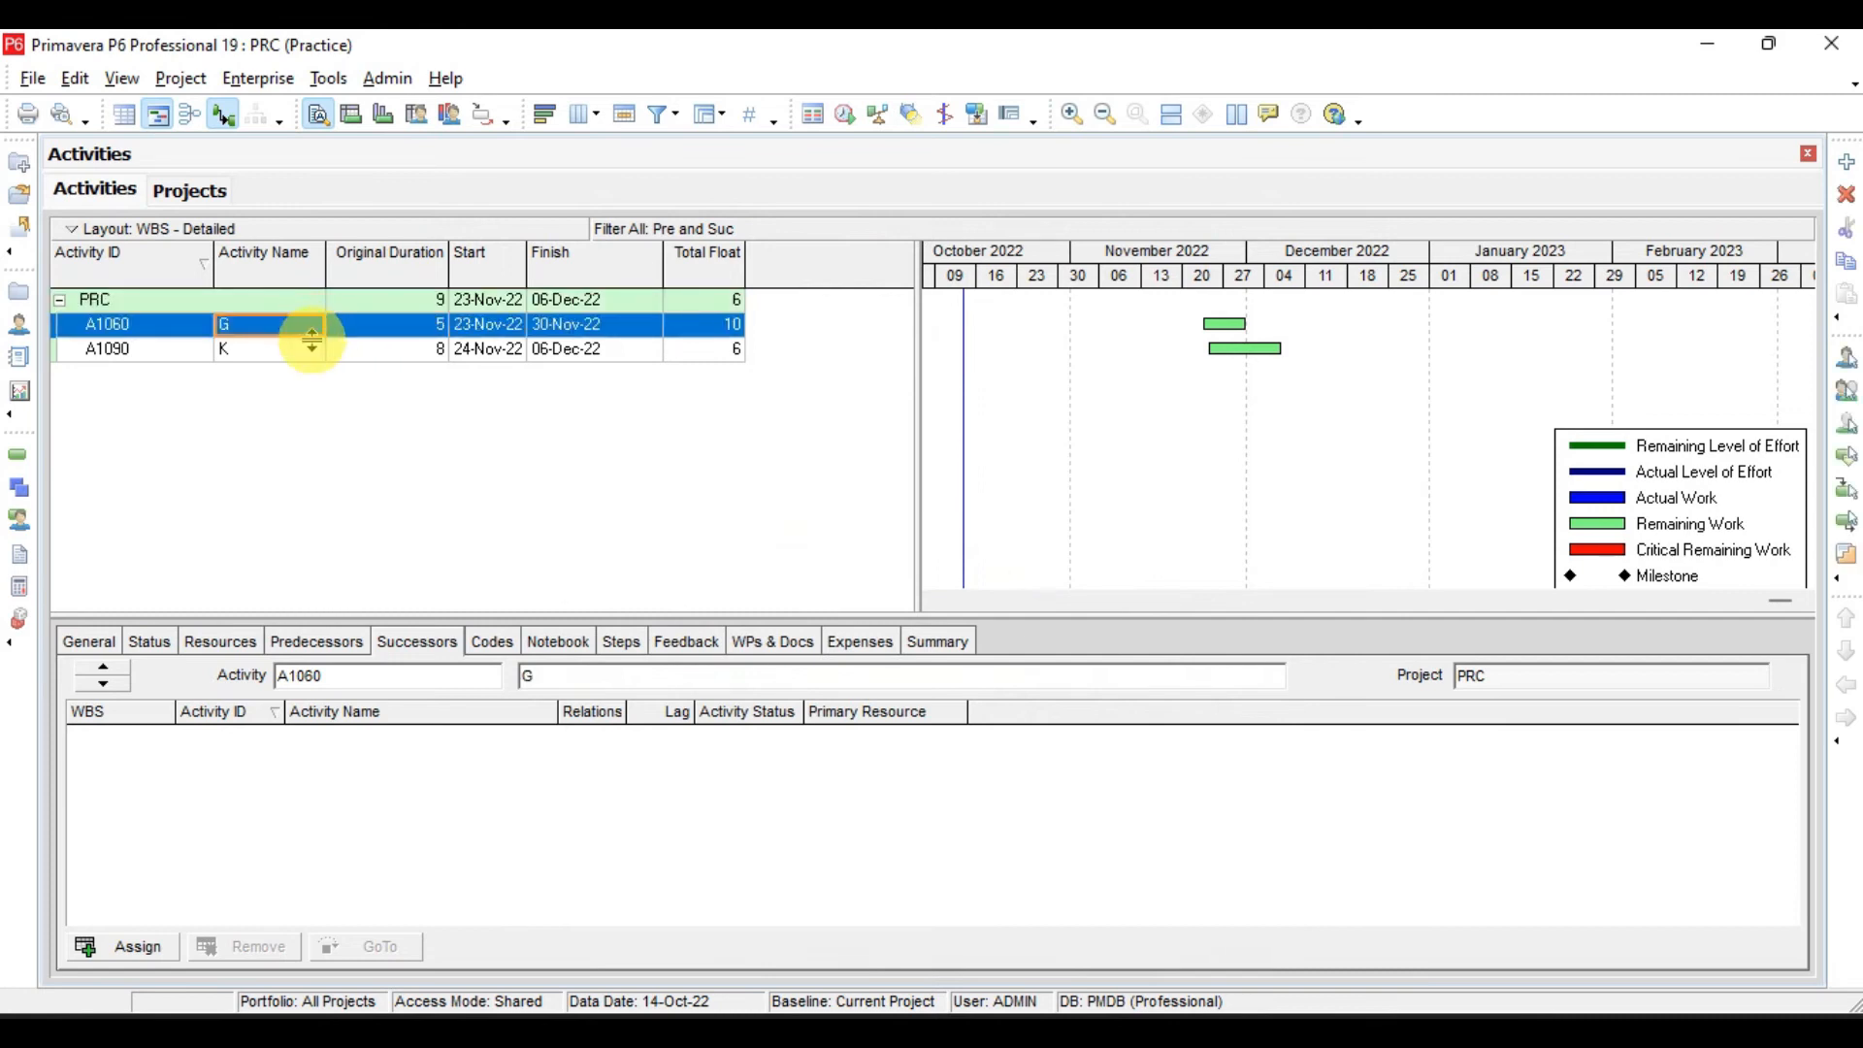
{"action": "left_click", "coordinate": [314, 352]}
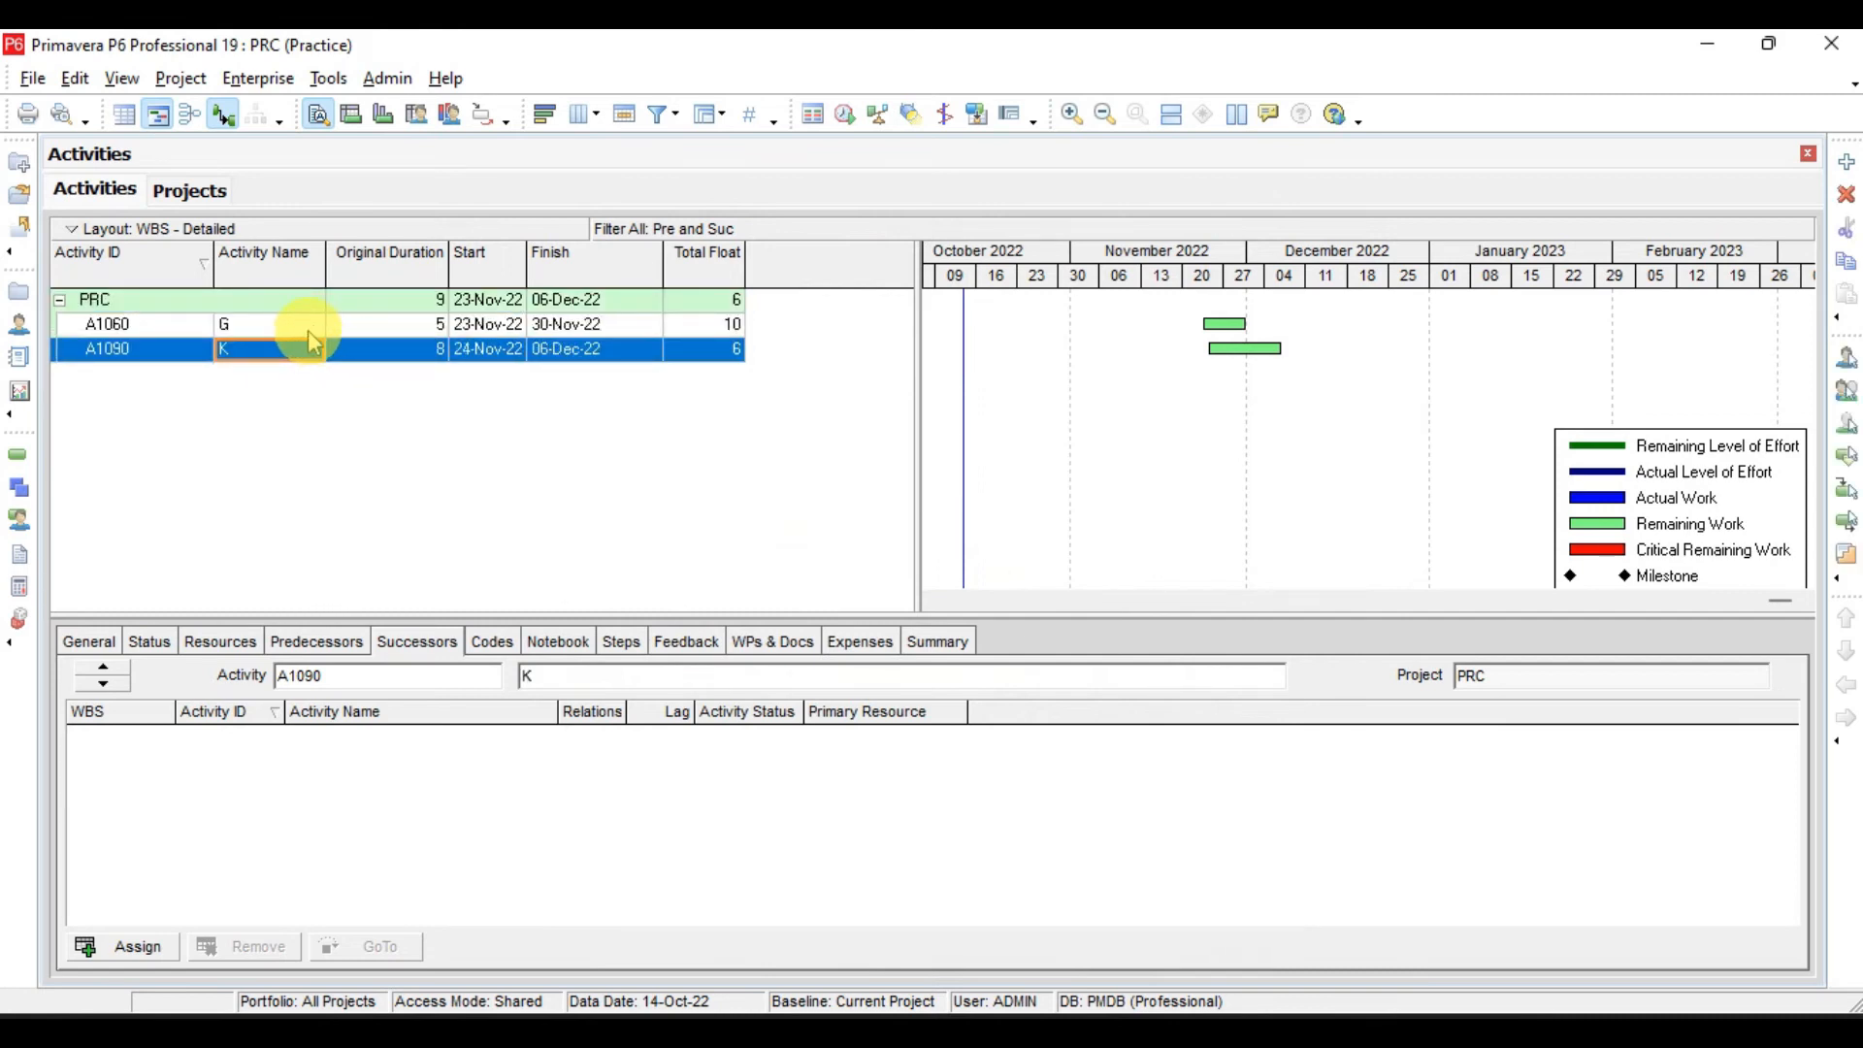
{"action": "left_click", "coordinate": [308, 326]}
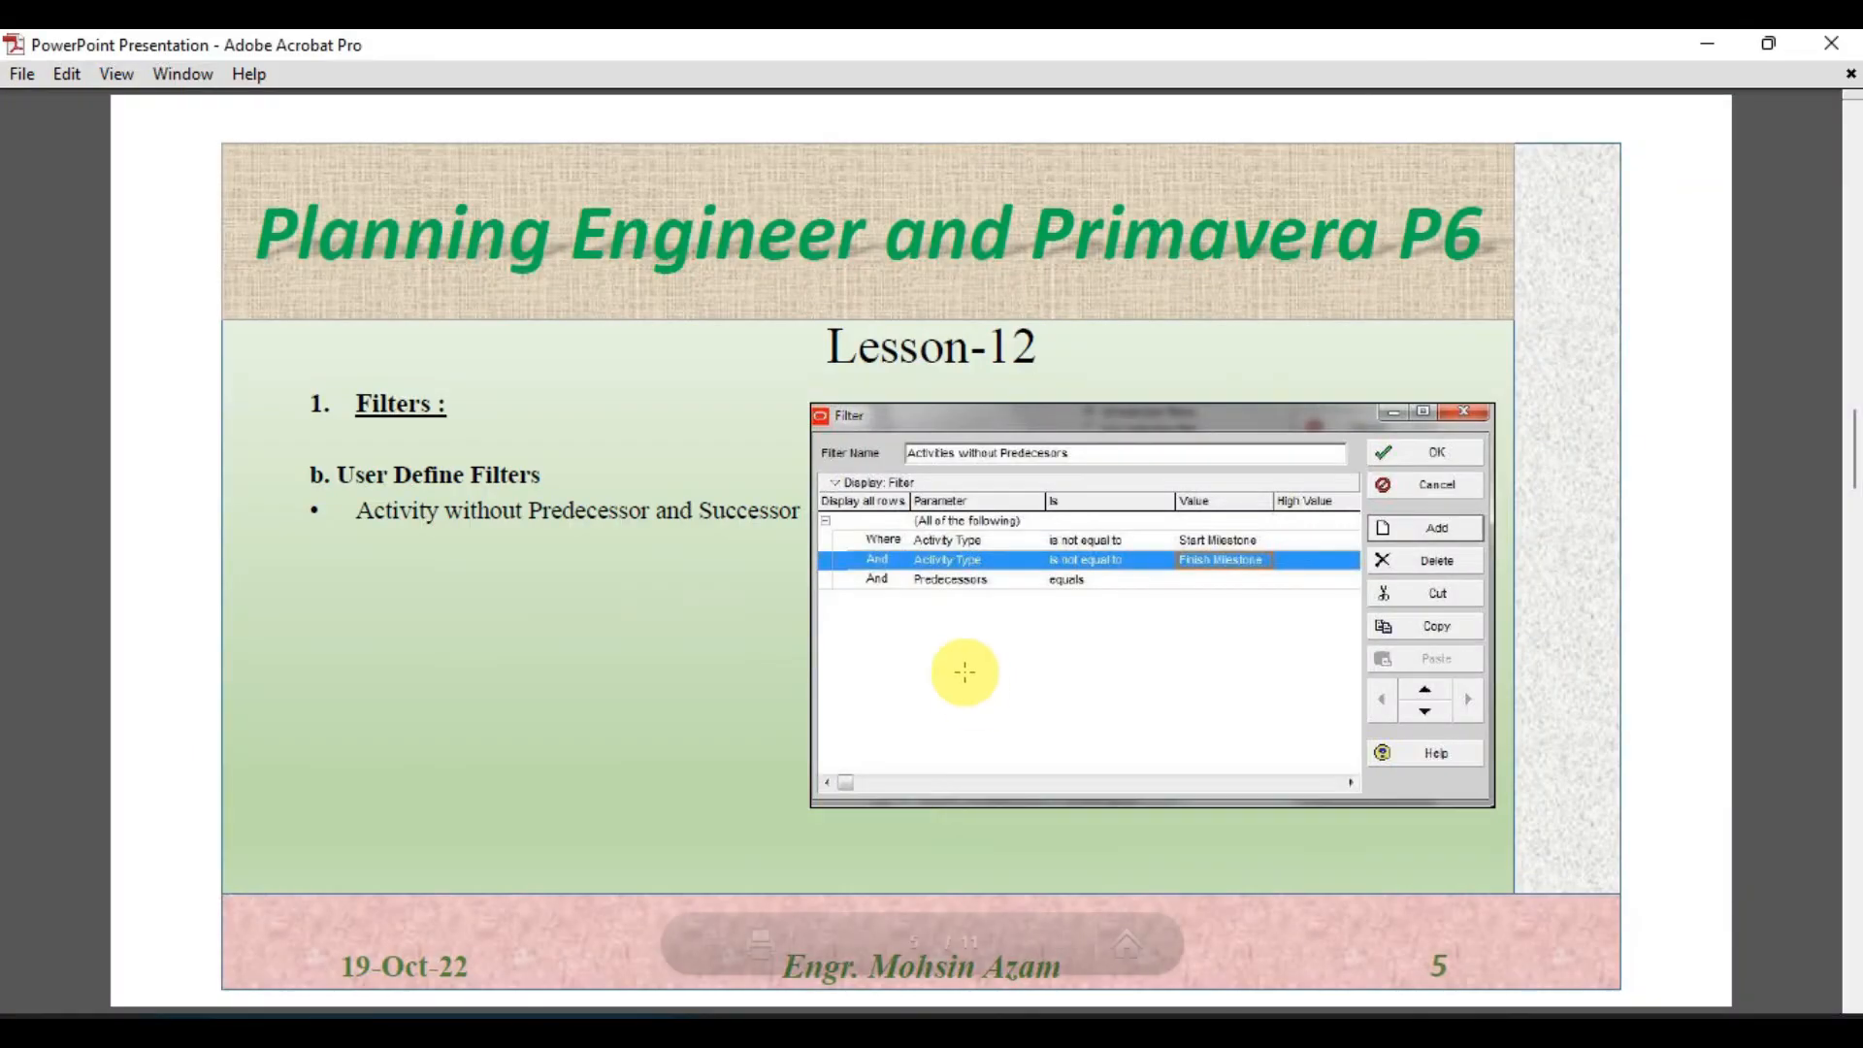
{"action": "scroll", "coordinate": [854, 543], "scroll_direction": "down", "scroll_amount": 2}
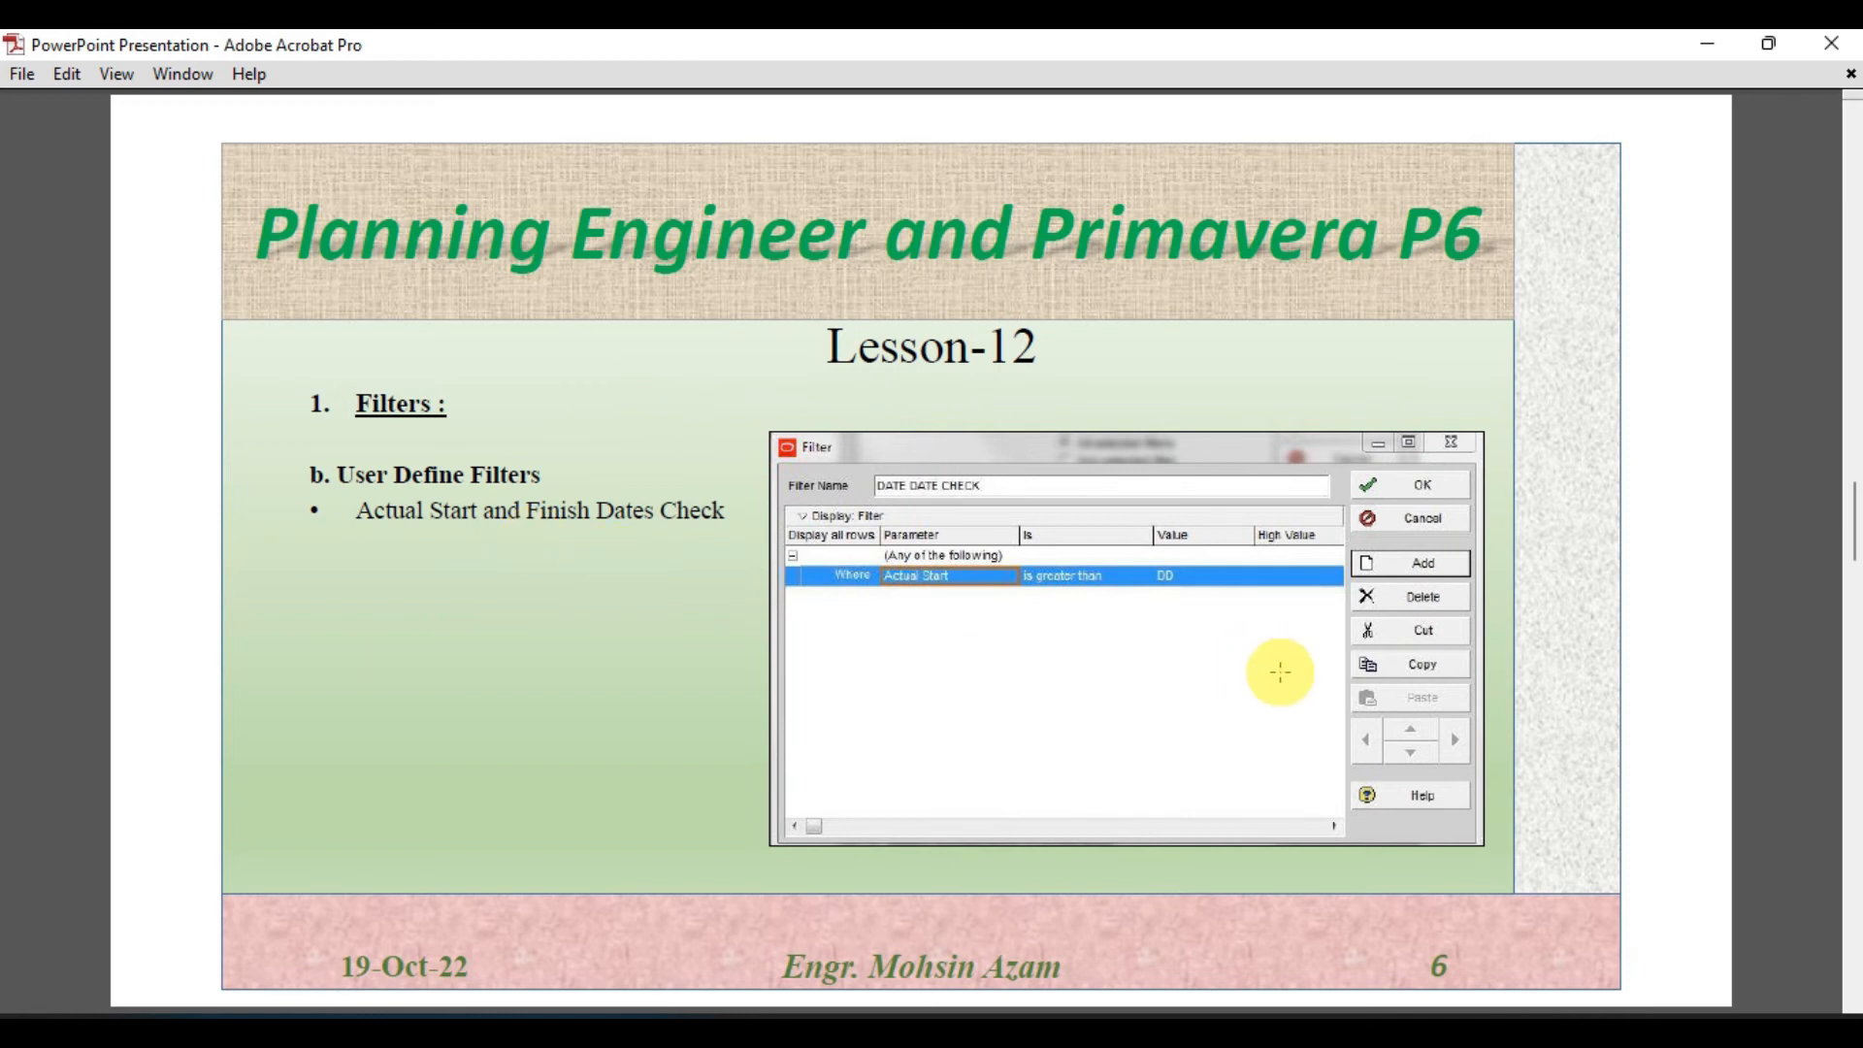
- Switch back to Primavera P6, apply All Activities in the Filters dialog and close it
{"action": "left_click", "coordinate": [1220, 1027]}
{"action": "left_click", "coordinate": [558, 870]}
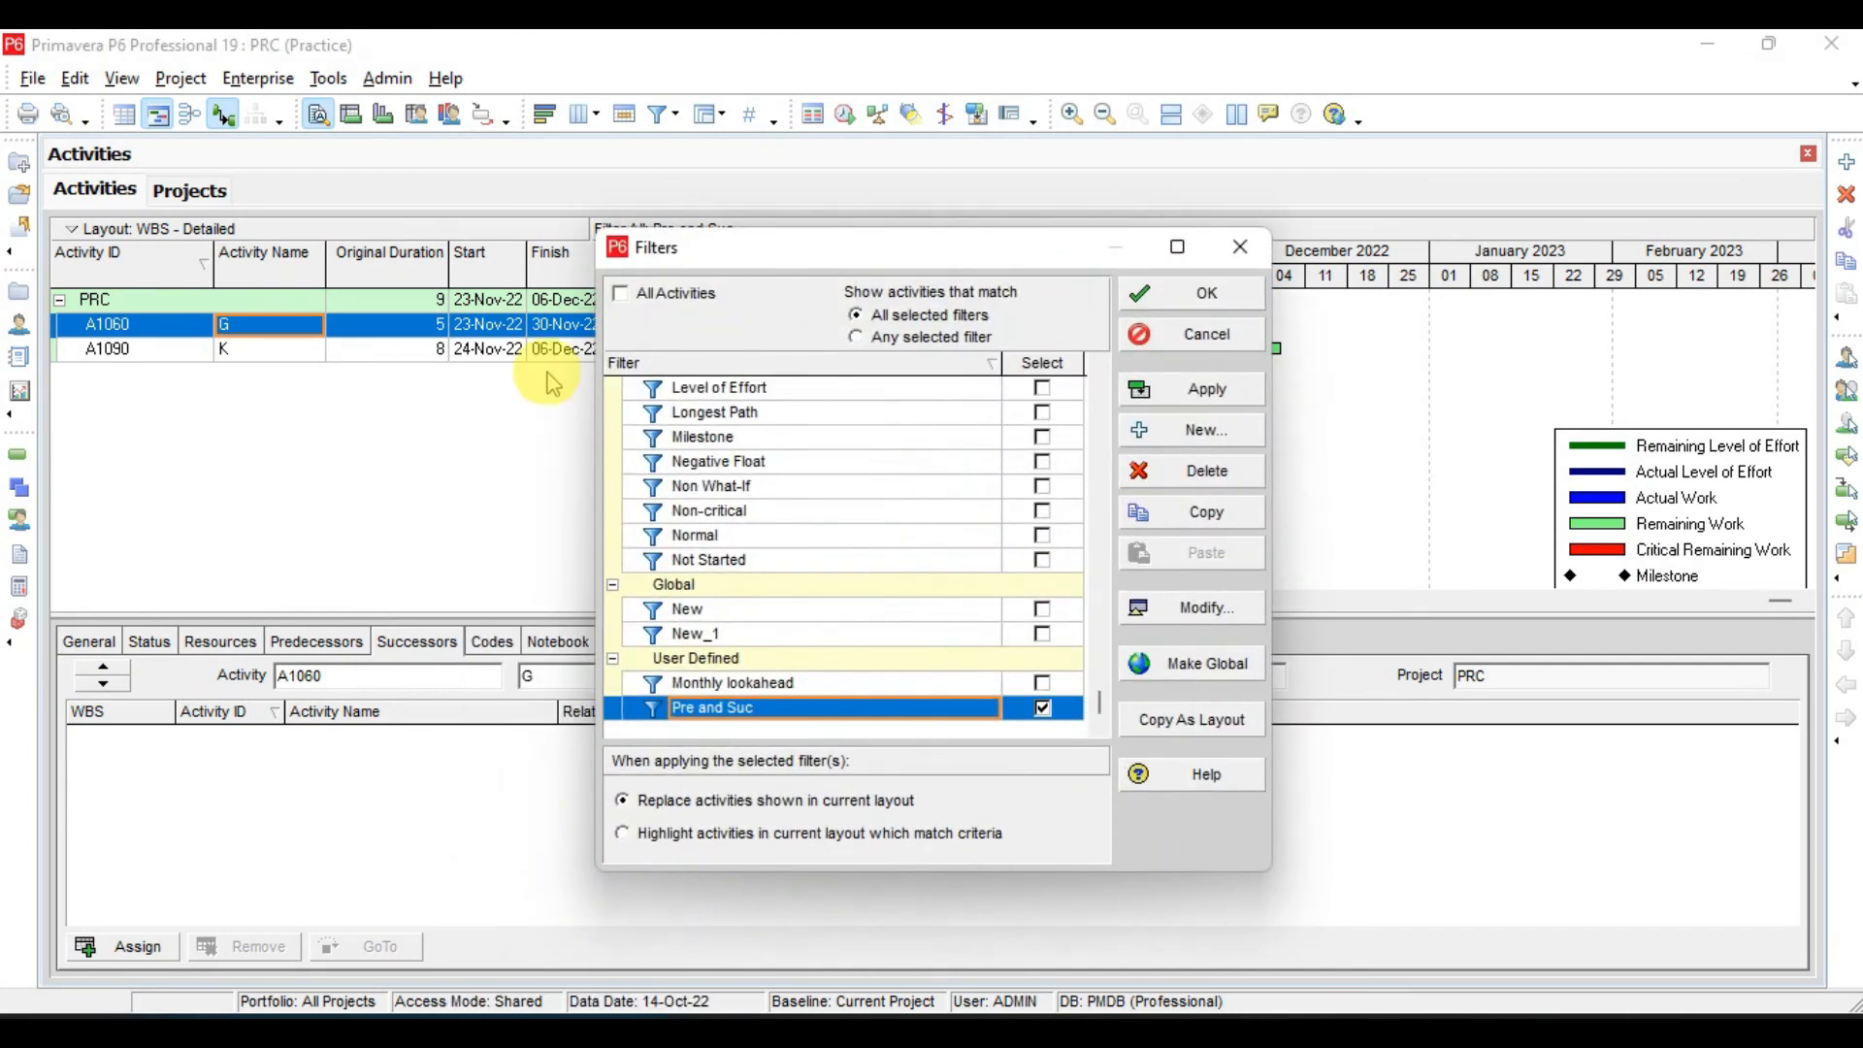
{"action": "left_click", "coordinate": [621, 294]}
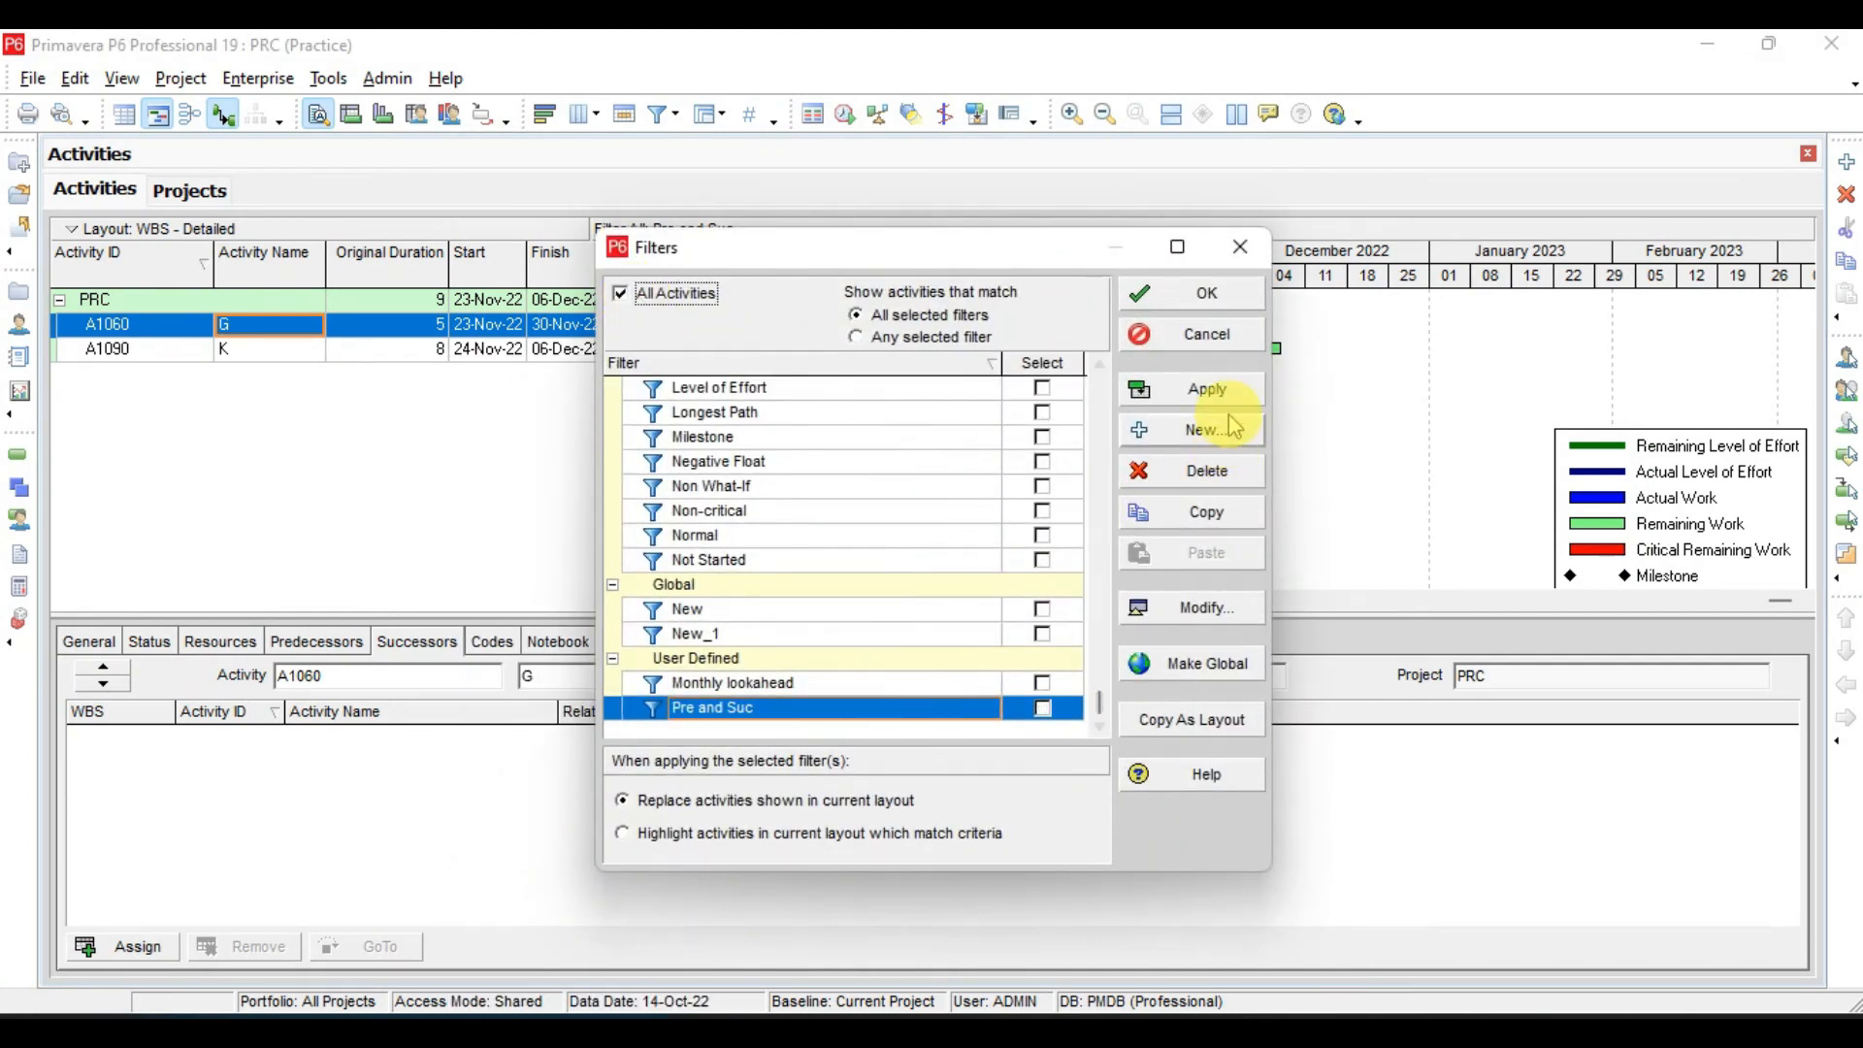
{"action": "left_click", "coordinate": [1208, 388]}
{"action": "left_click", "coordinate": [1208, 295]}
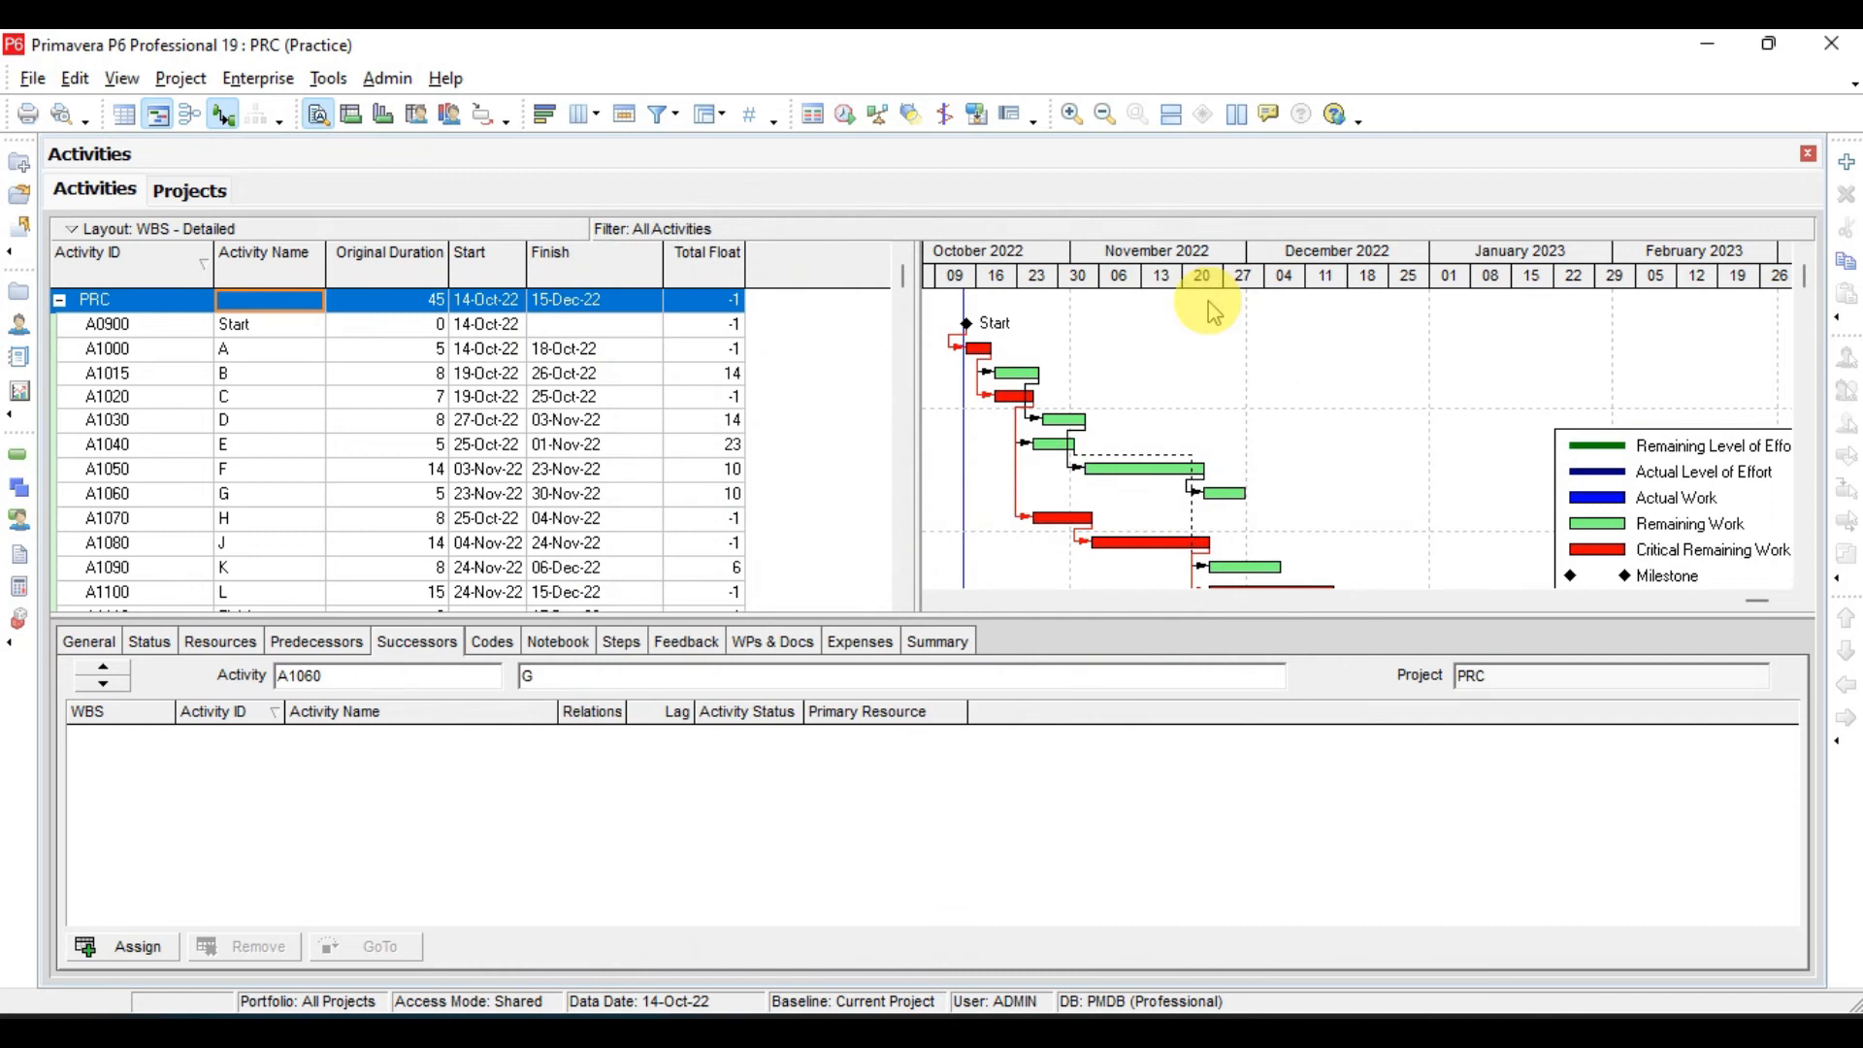
- Schedule the PRC project with the current data date of 14-Oct-22
{"action": "key", "text": "F9"}
{"action": "left_click", "coordinate": [990, 451]}
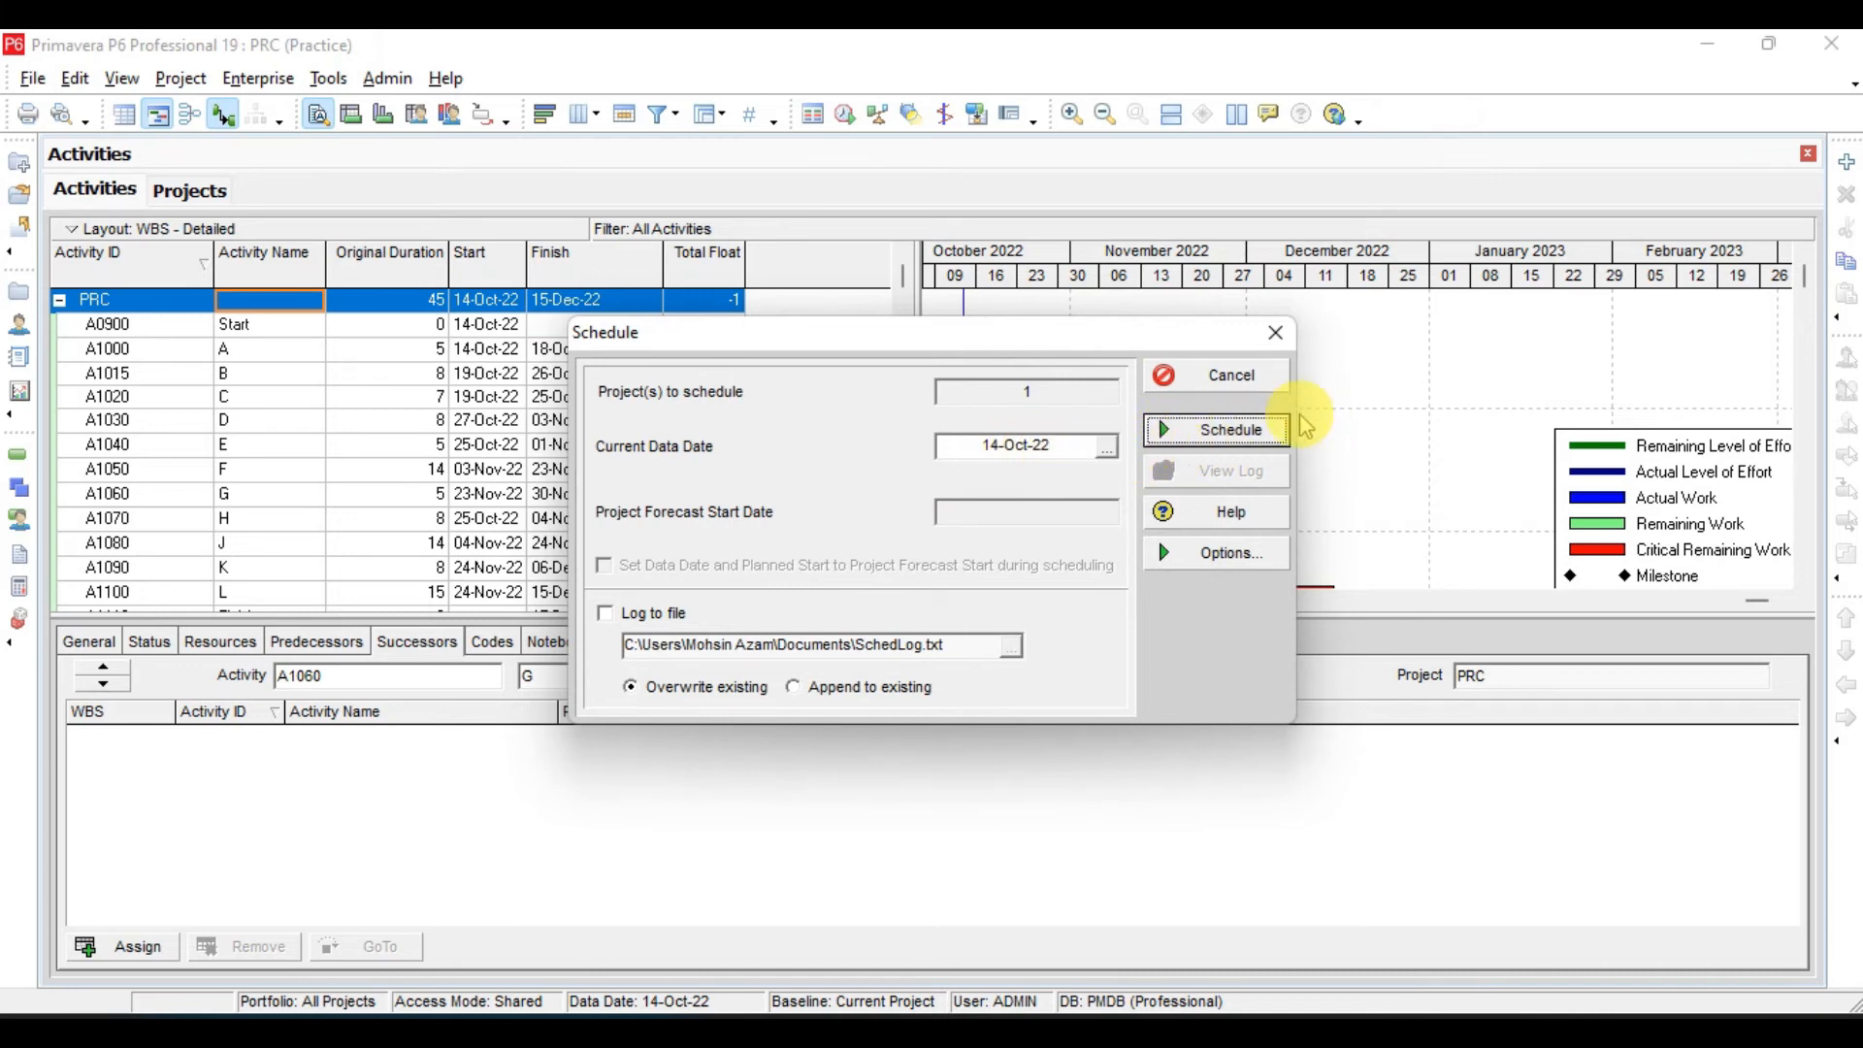
{"action": "key", "text": "Return"}
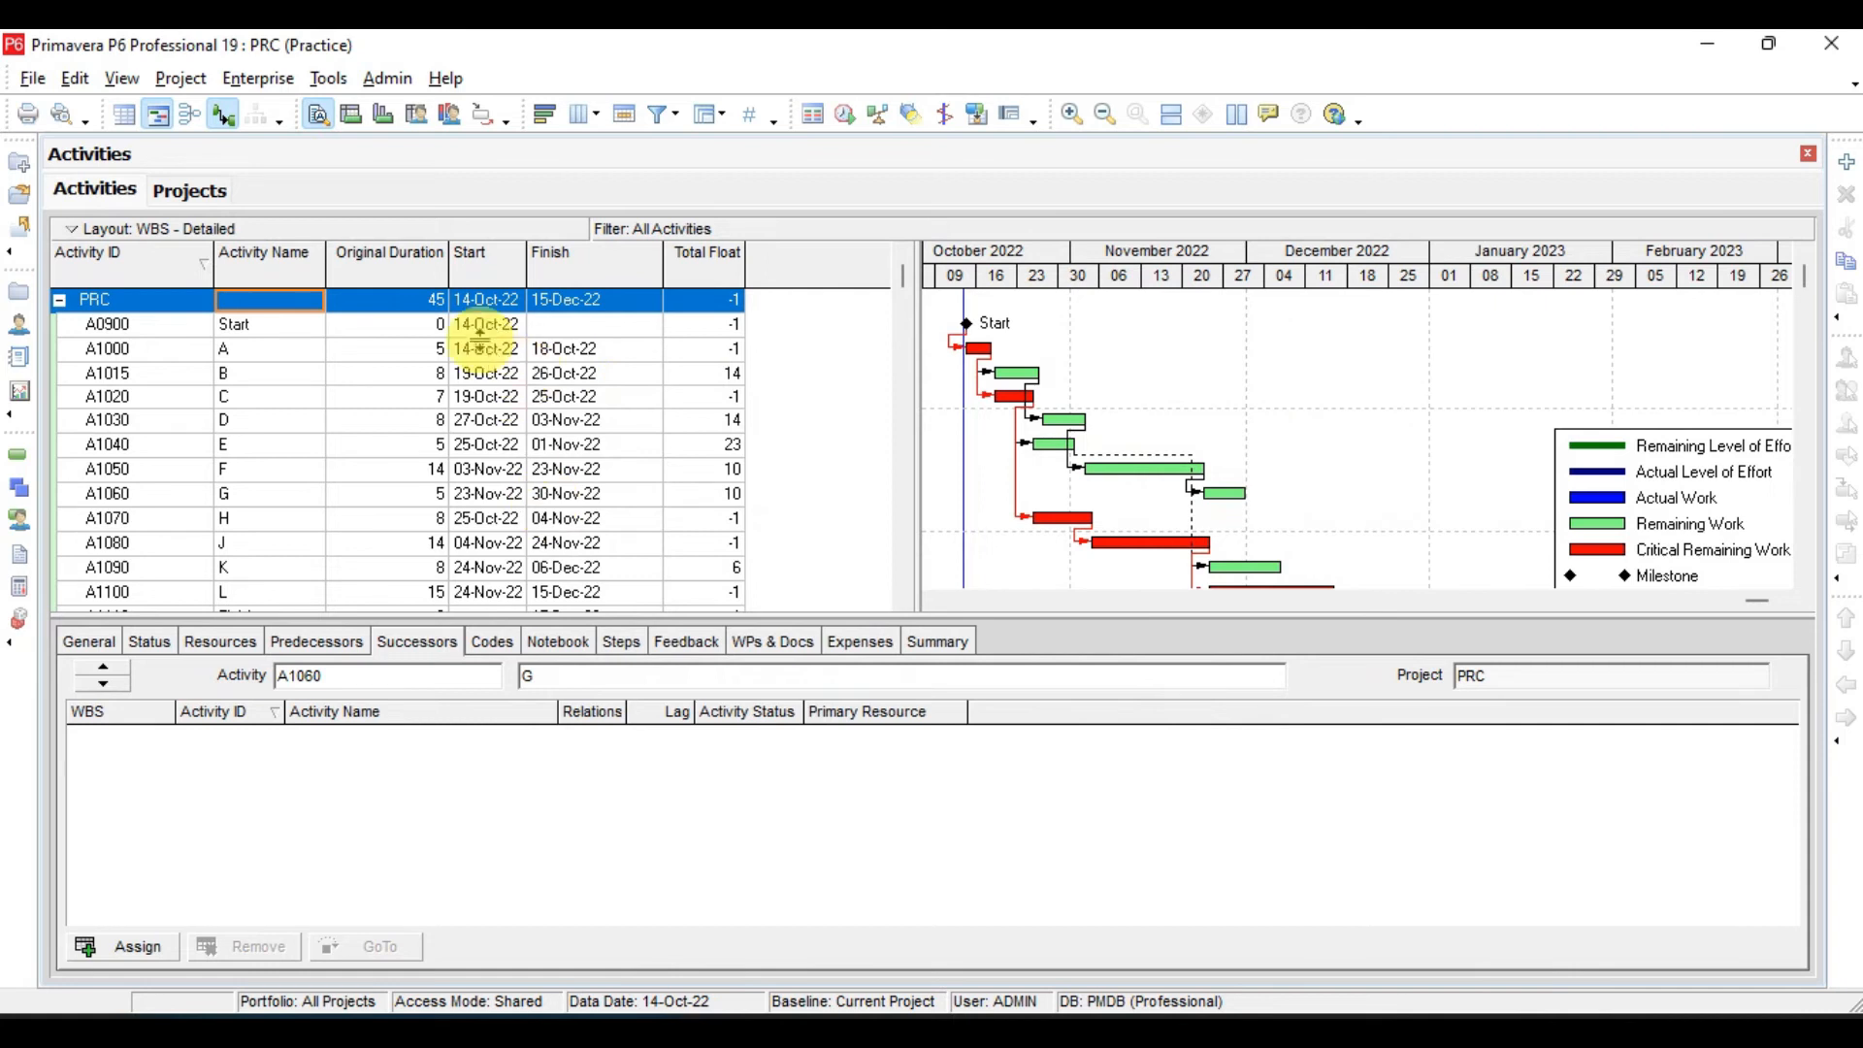
- Mark the Start milestone A0900 as started, with an actual start date of 15-Oct-22
{"action": "left_click", "coordinate": [432, 325]}
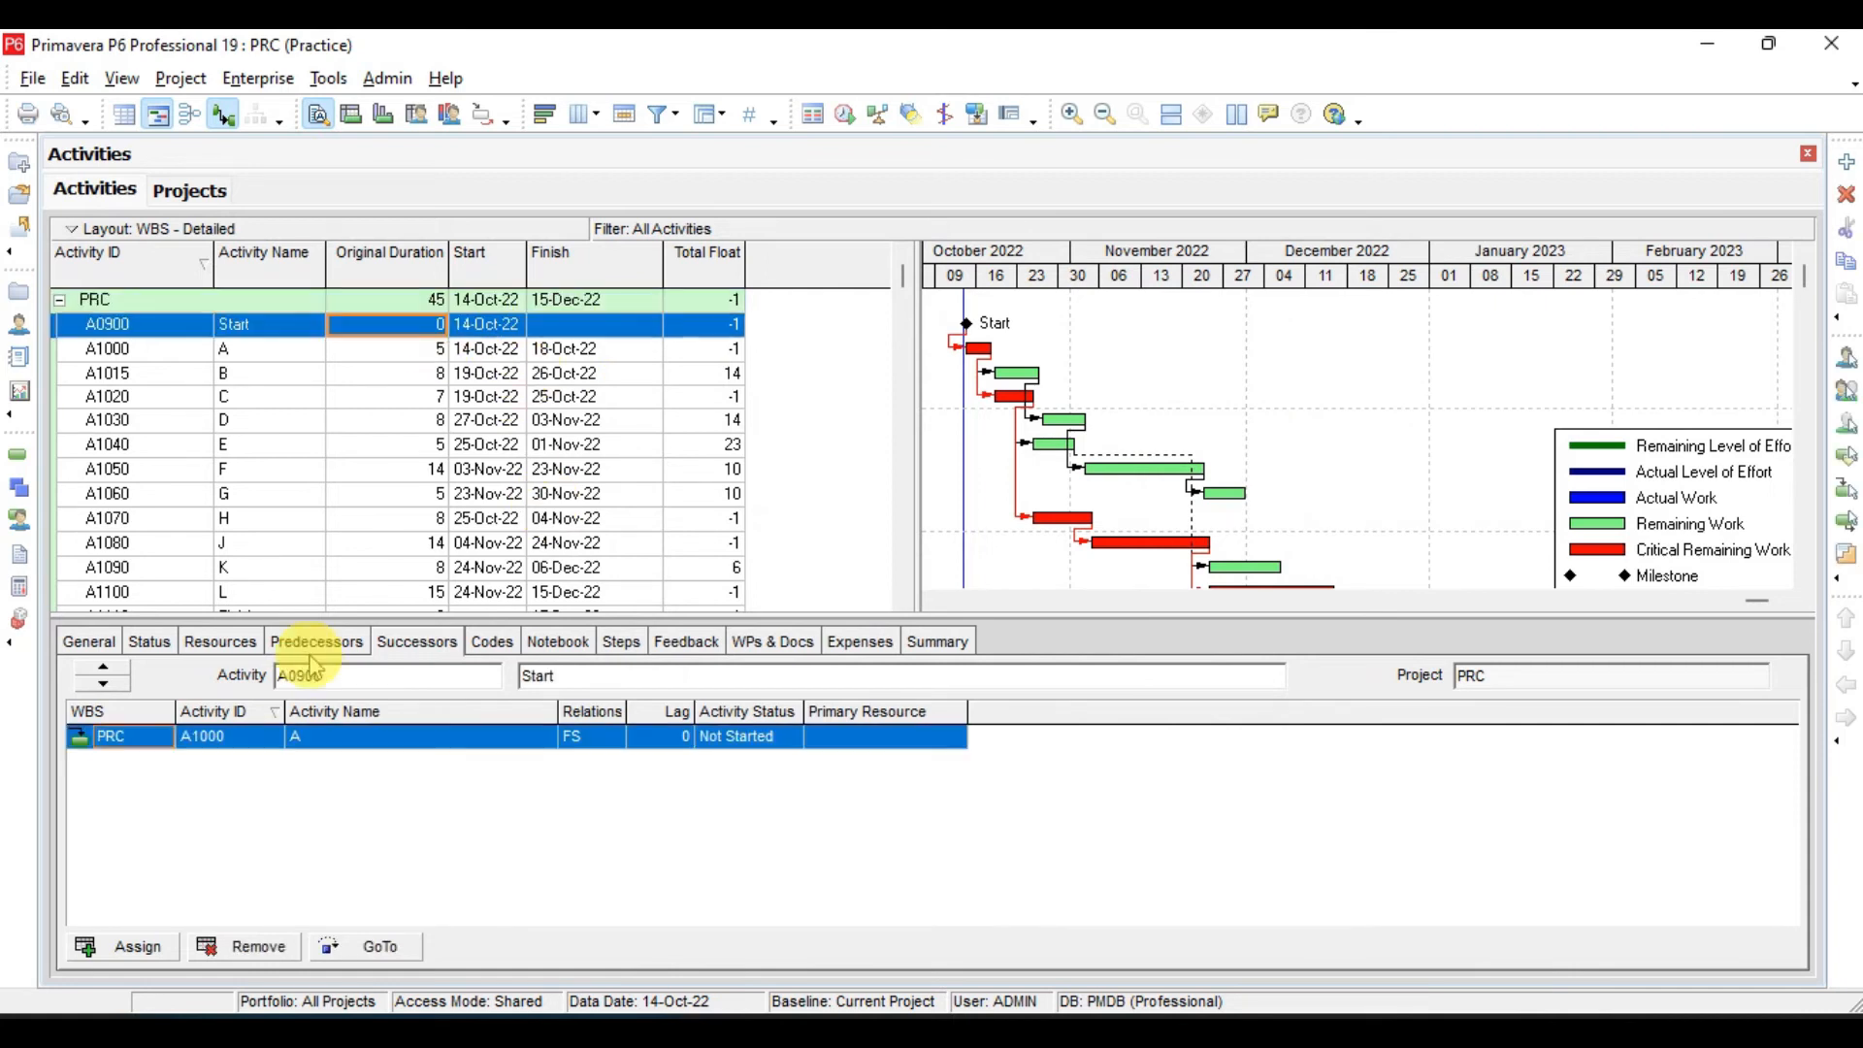
{"action": "left_click", "coordinate": [150, 642]}
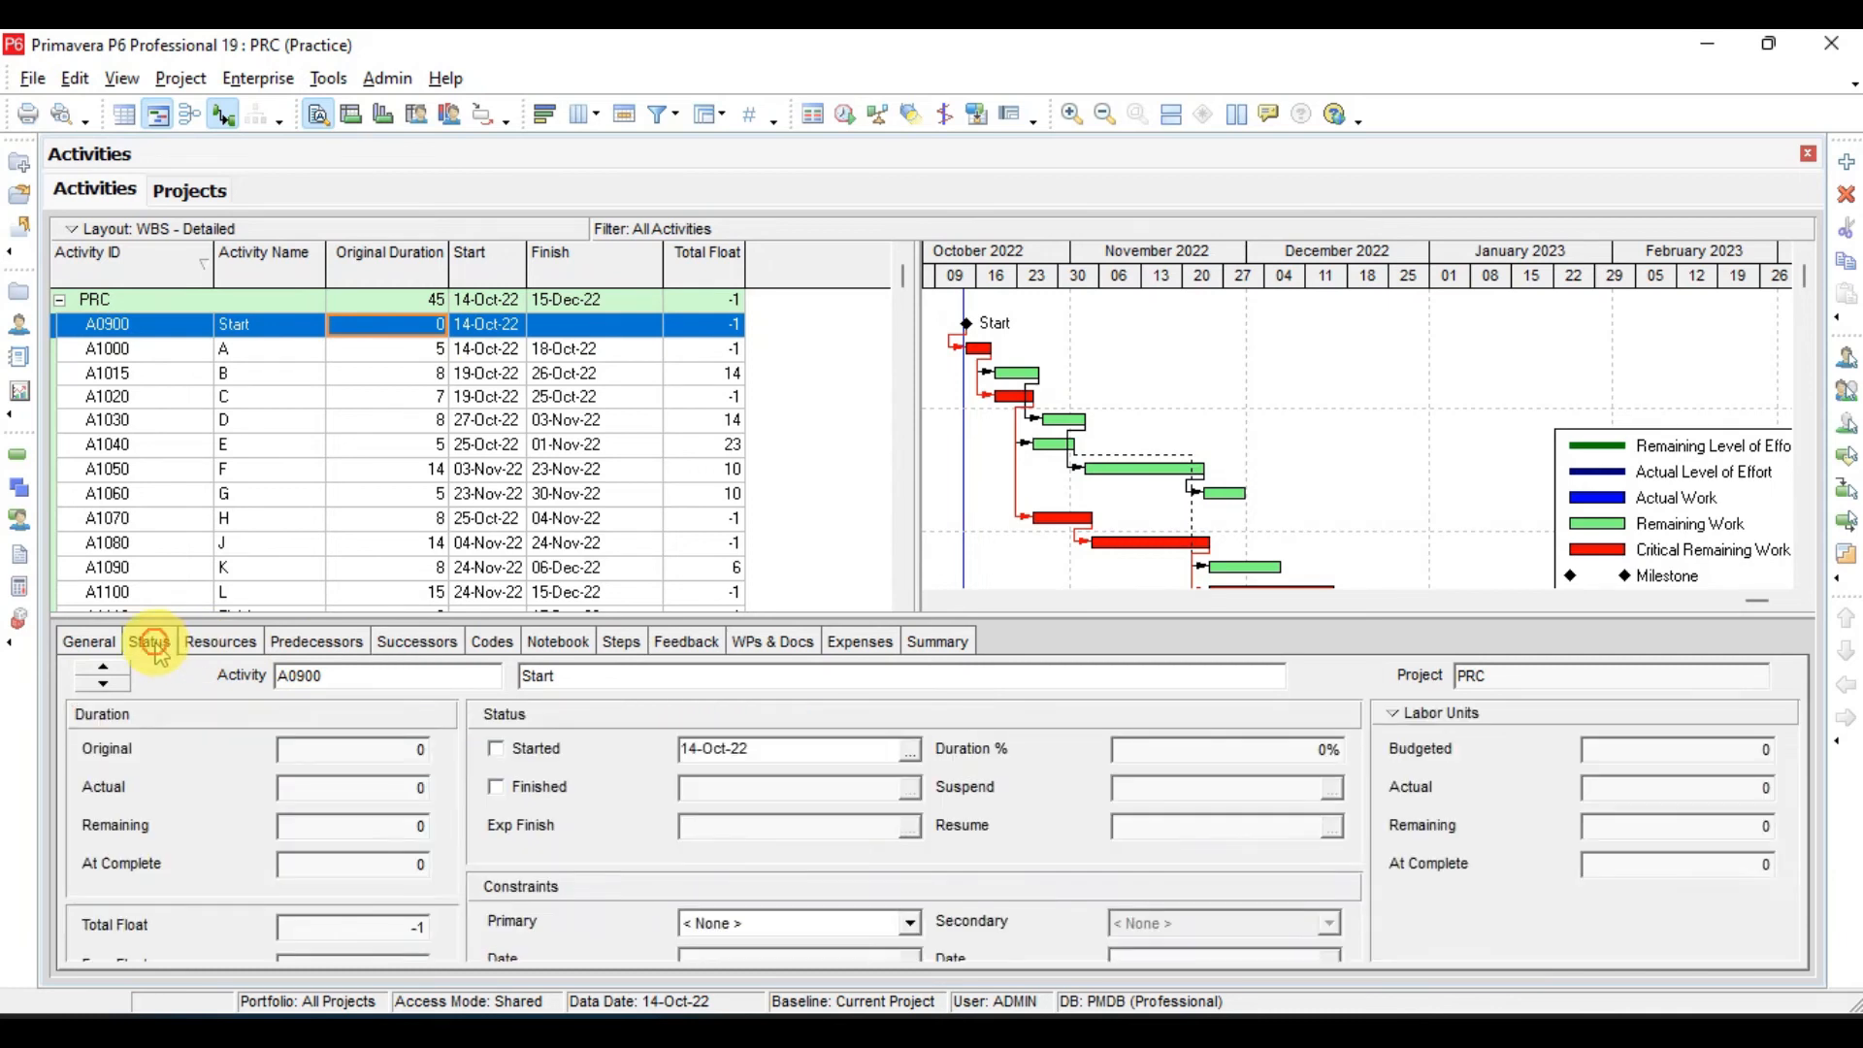
{"action": "left_click", "coordinate": [495, 753]}
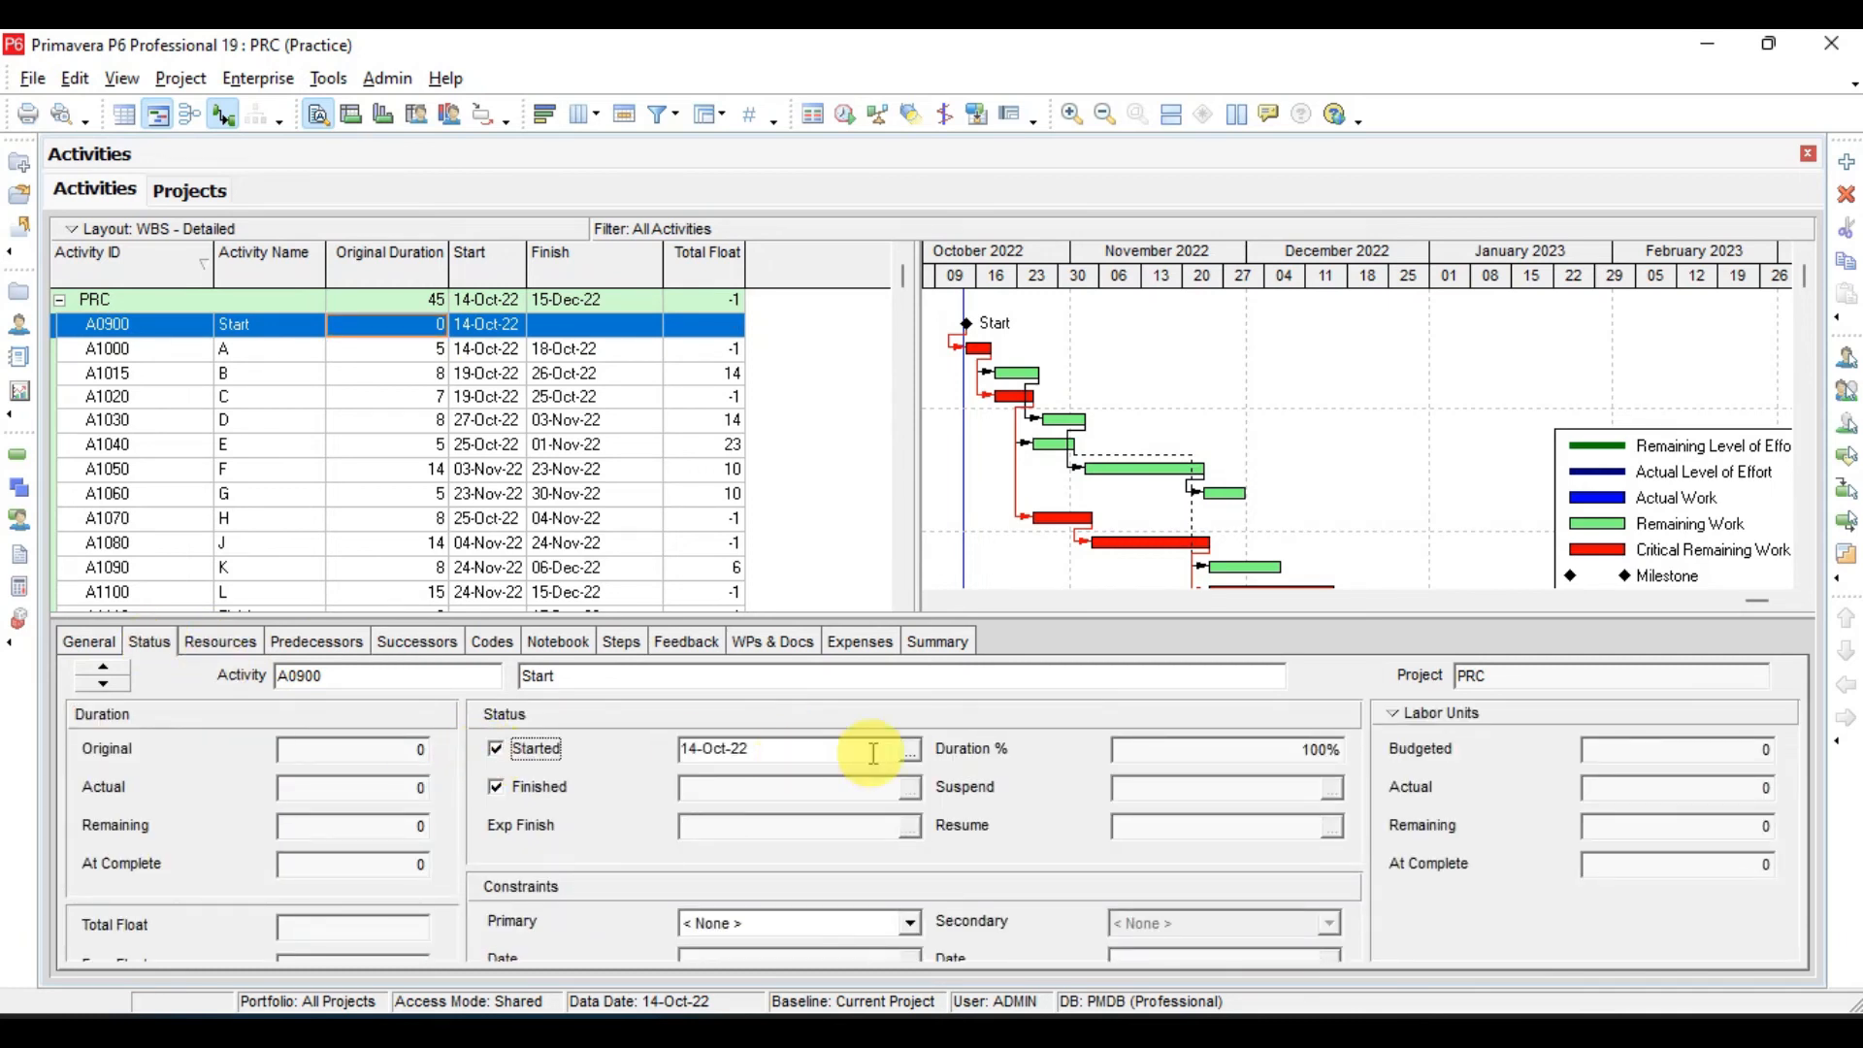
{"action": "left_click", "coordinate": [910, 753]}
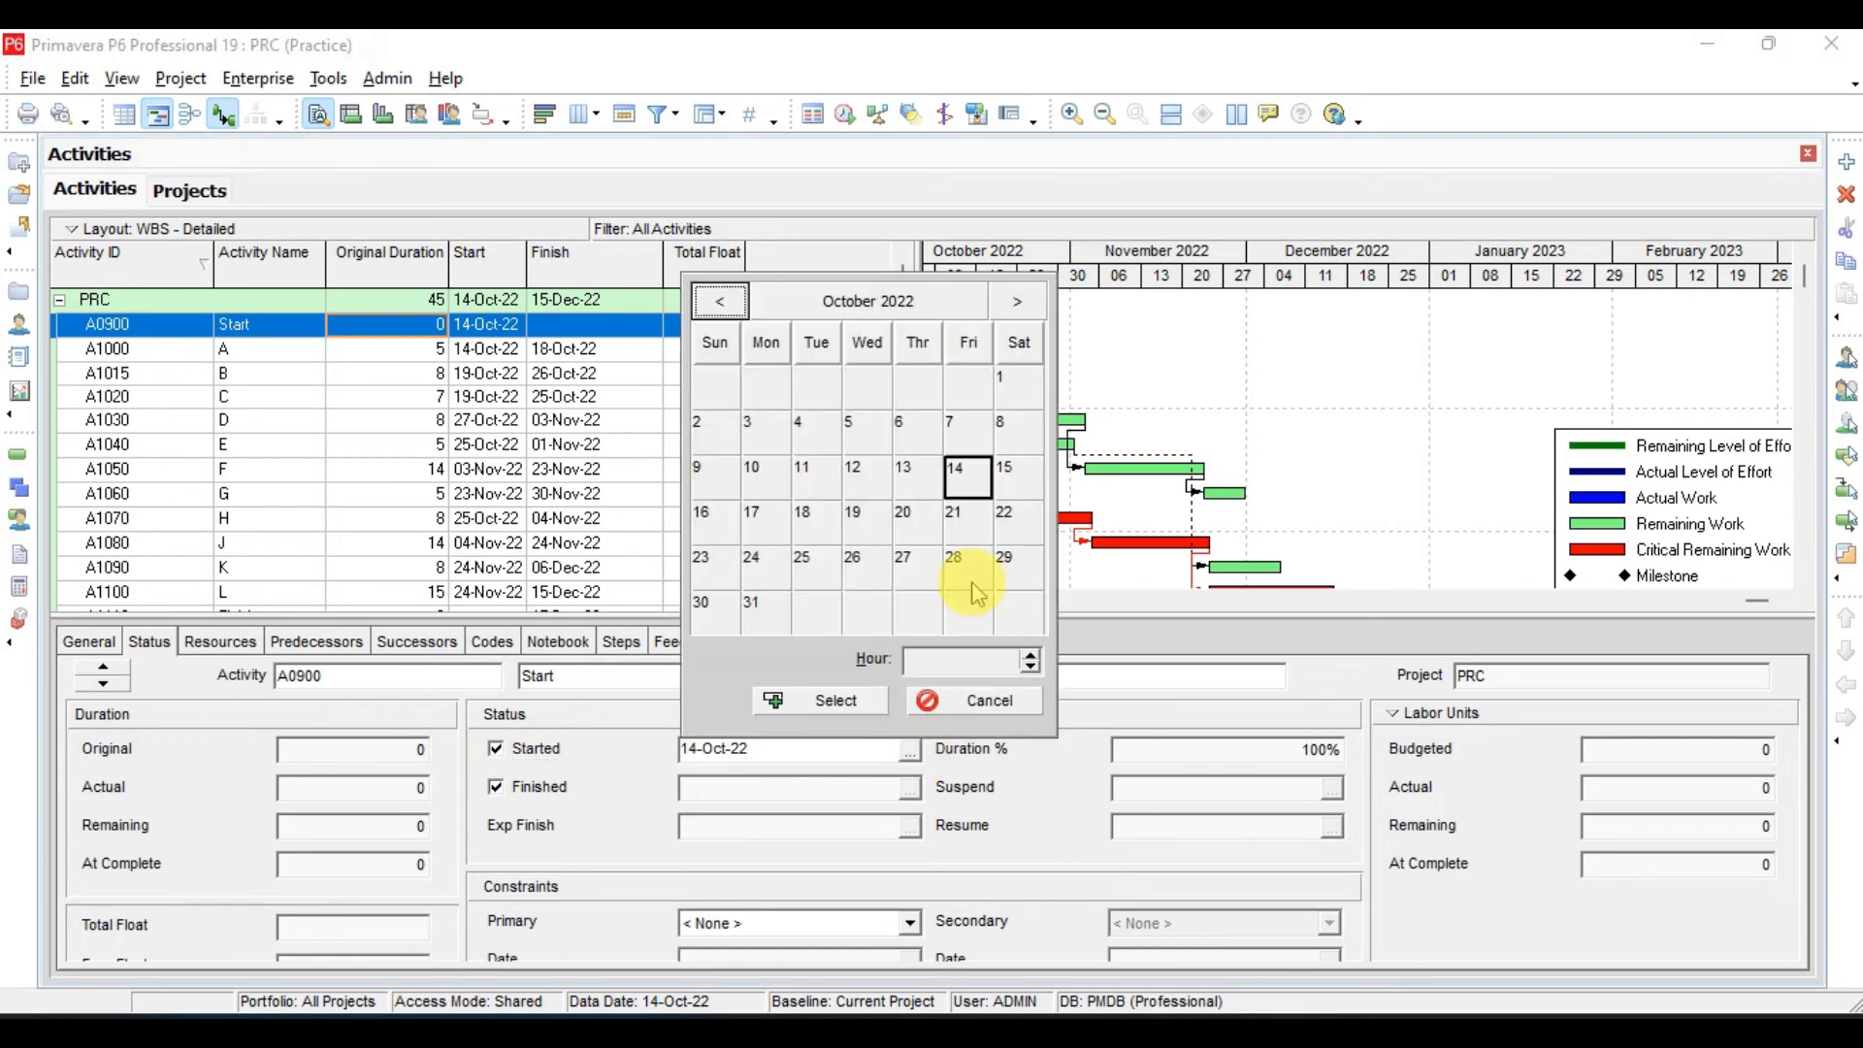
{"action": "left_click", "coordinate": [1010, 474]}
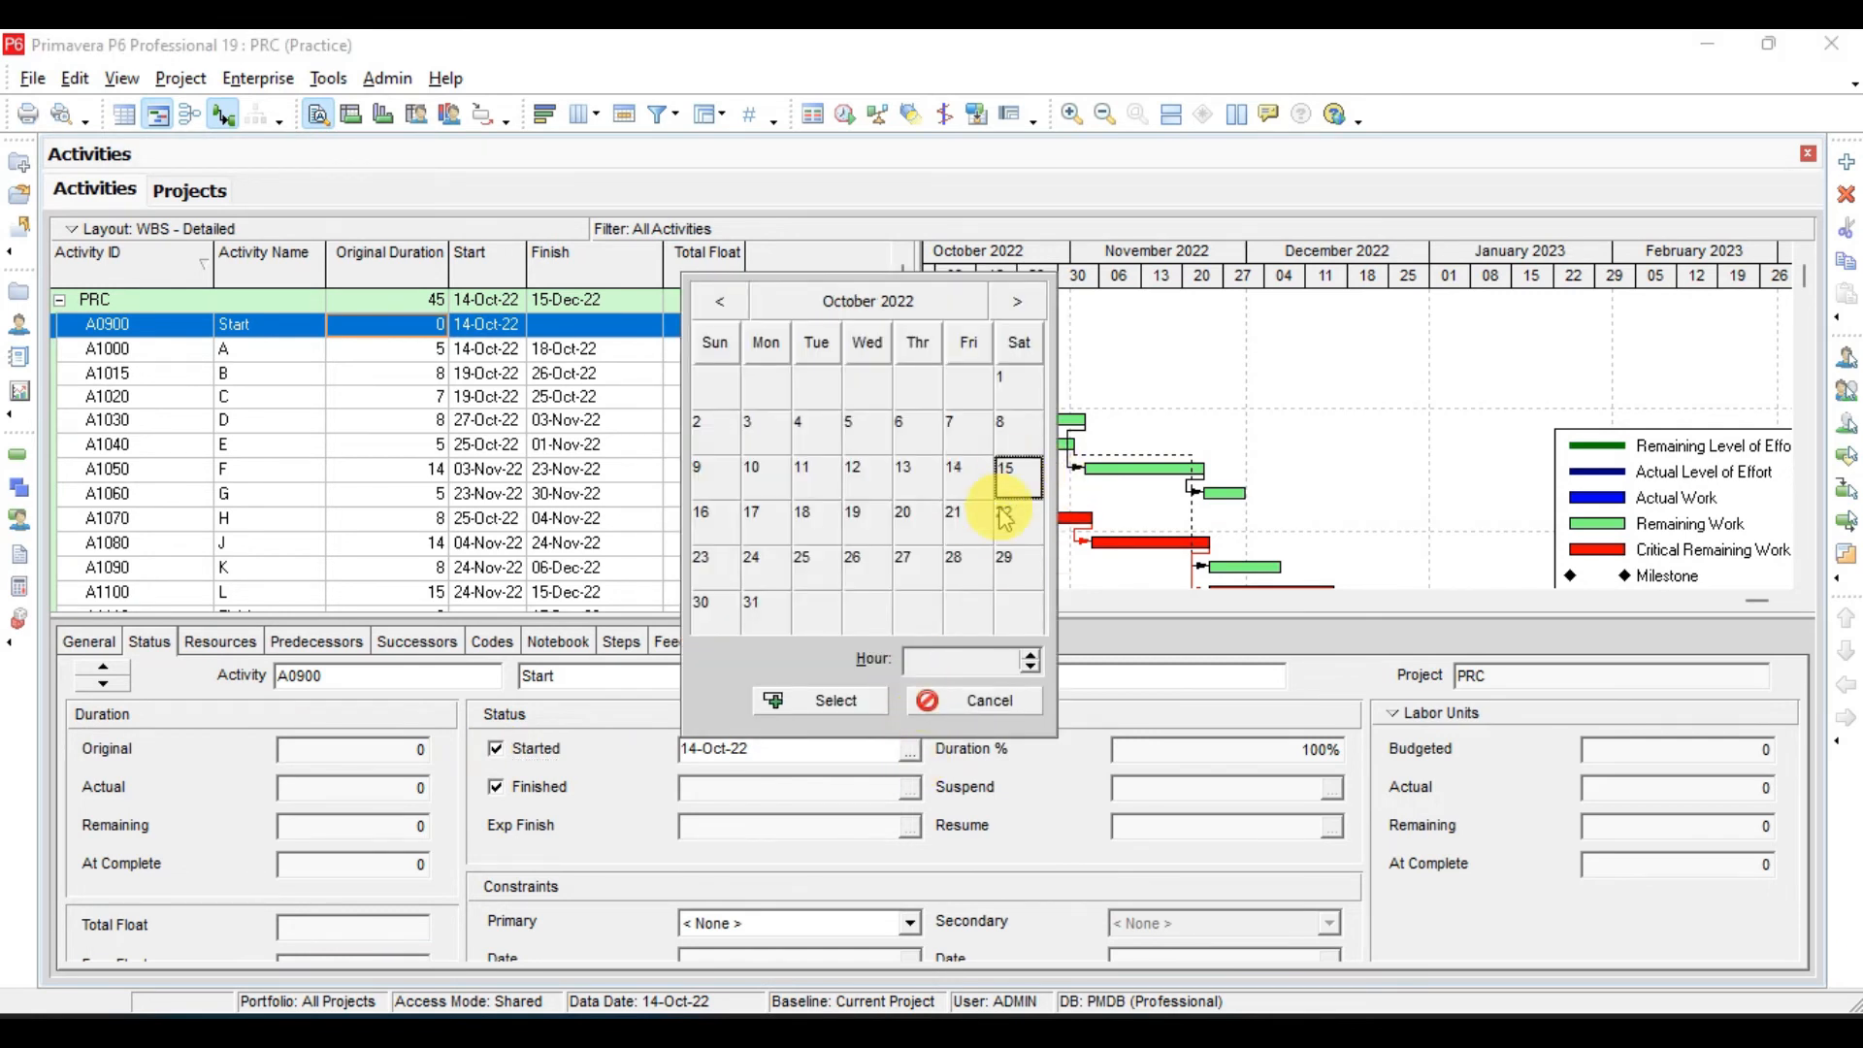
{"action": "left_click", "coordinate": [846, 706]}
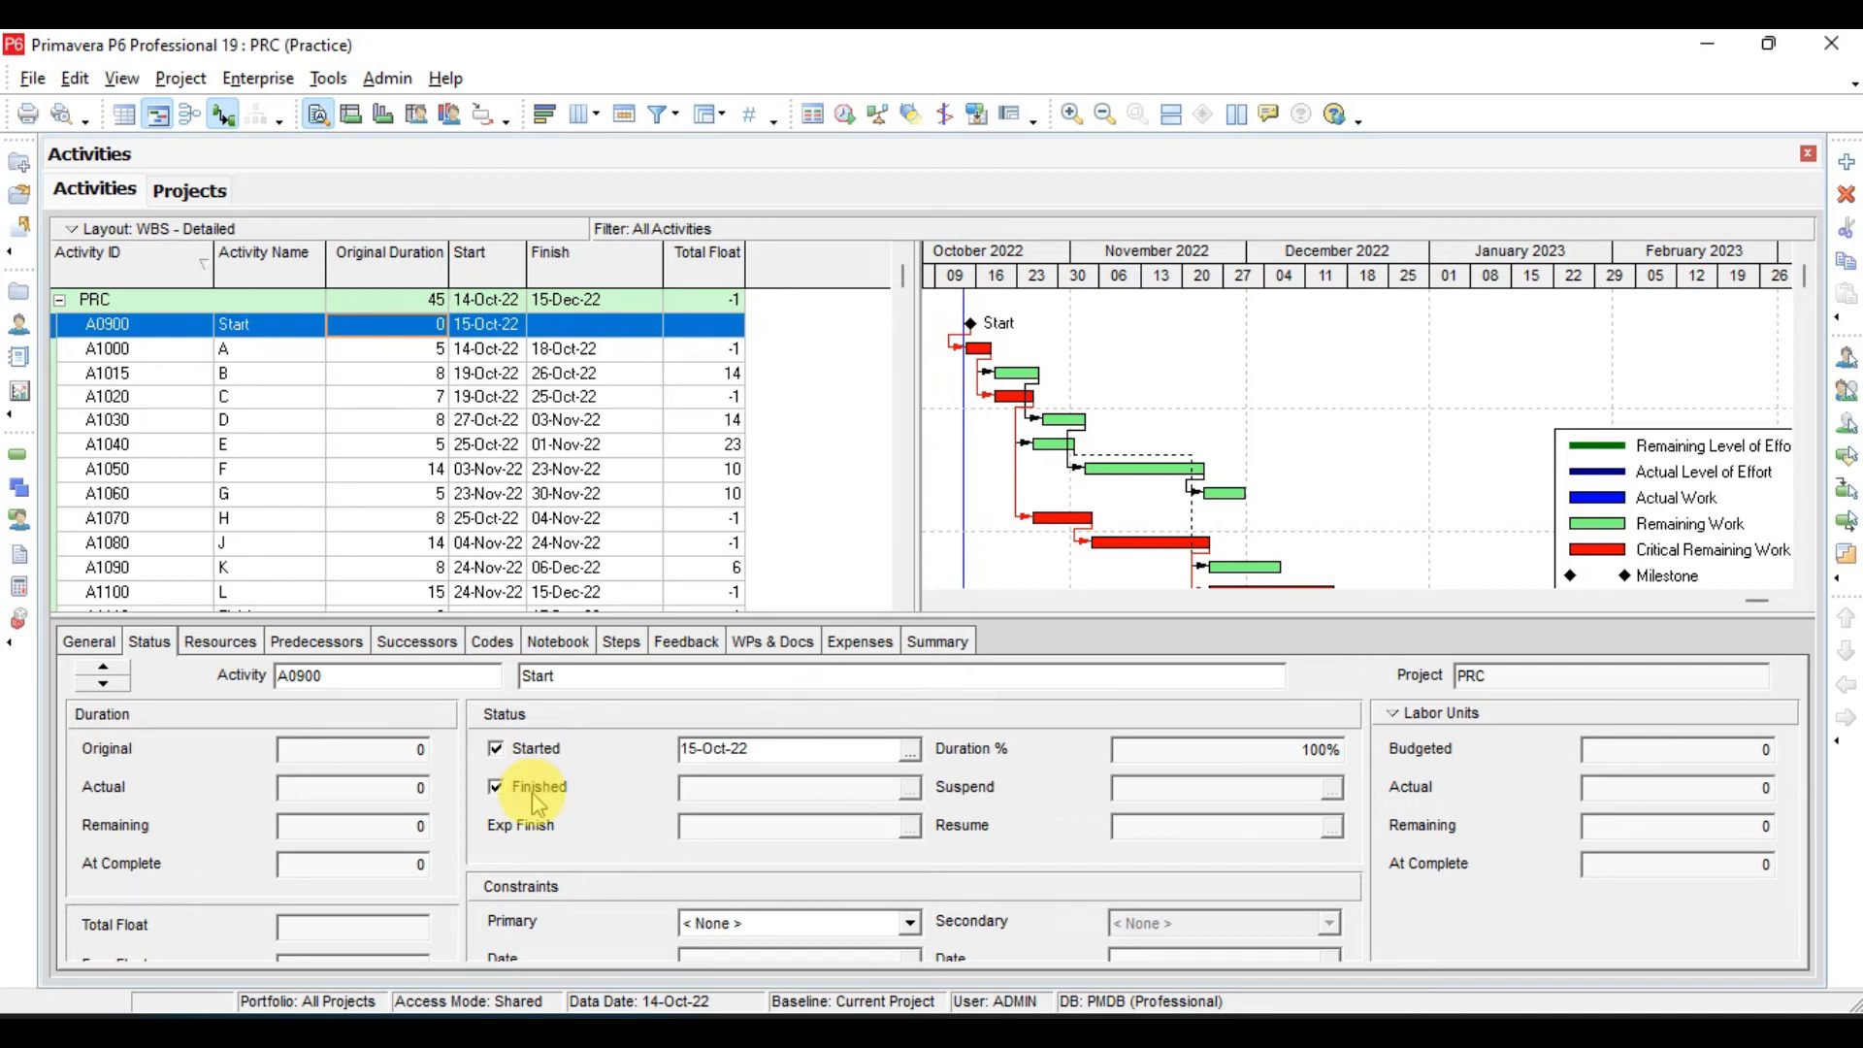
- Mark activity A (A1000) as started, with an actual start date of 16-Oct-22
{"action": "left_click", "coordinate": [427, 357]}
{"action": "left_click", "coordinate": [498, 749]}
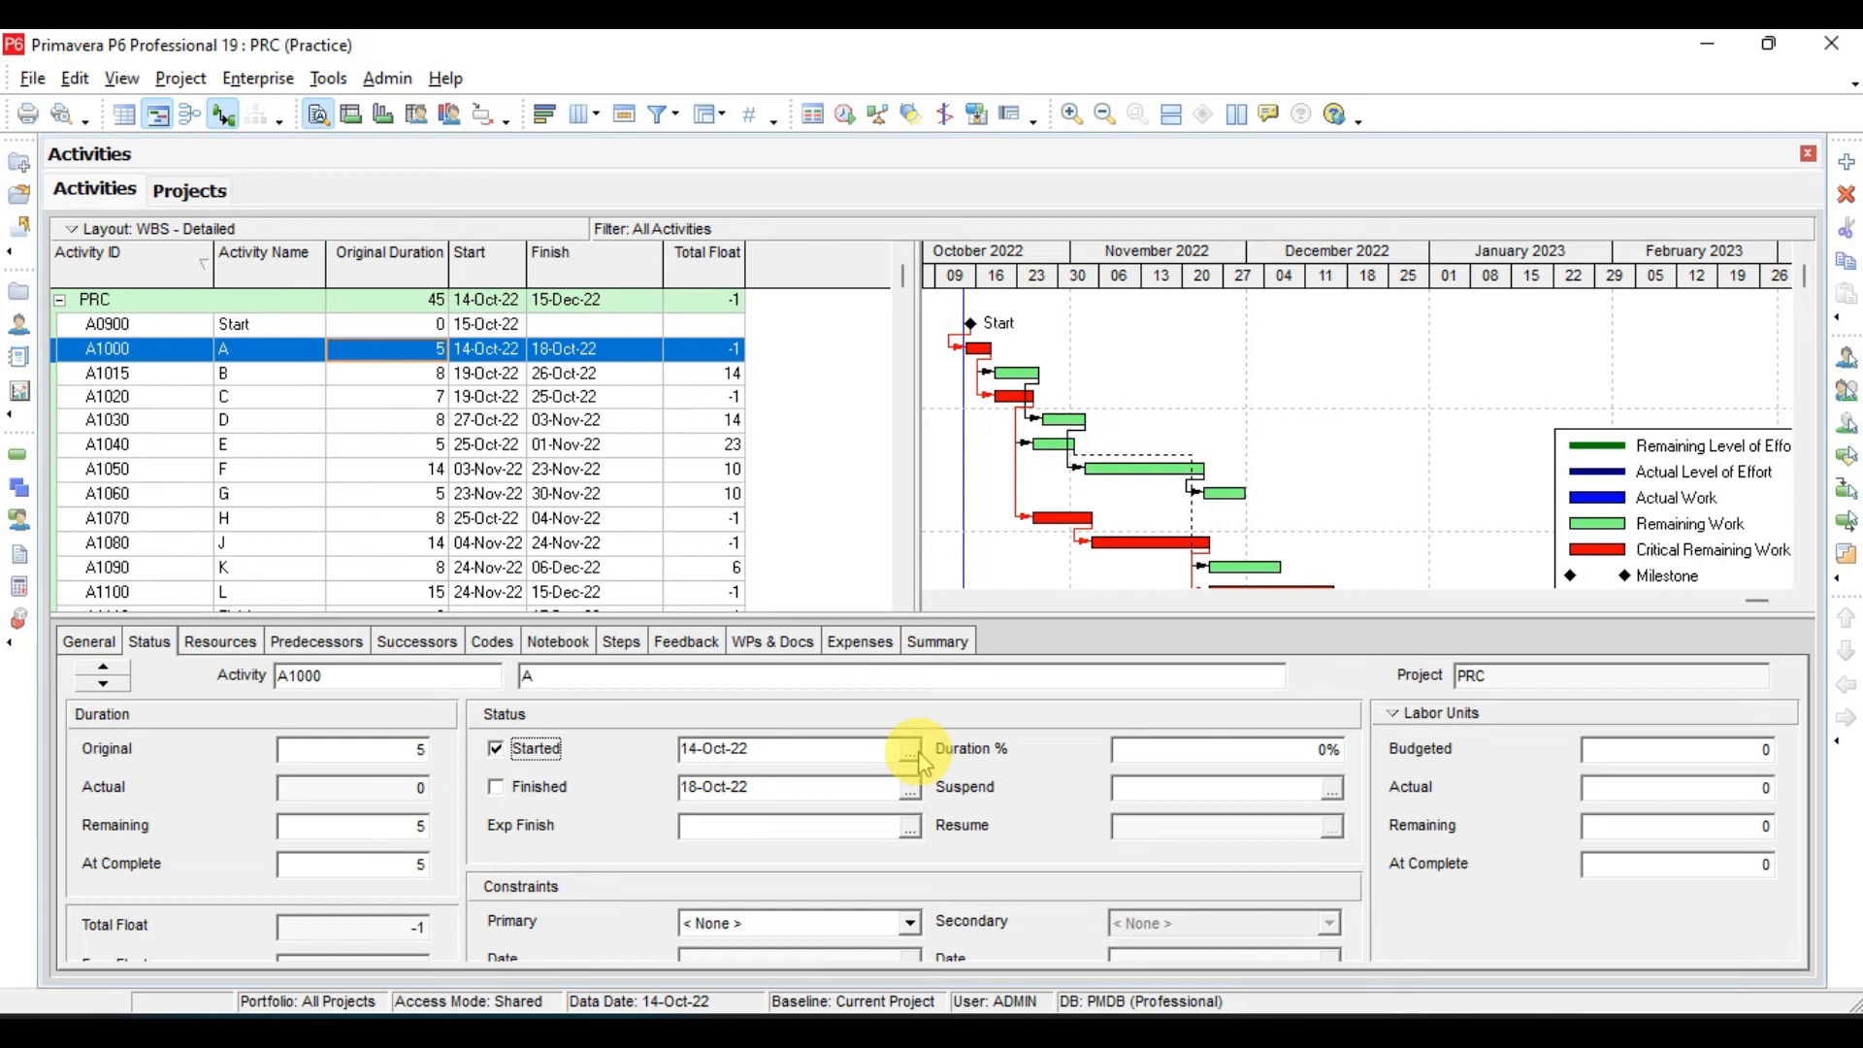
{"action": "left_click", "coordinate": [911, 753]}
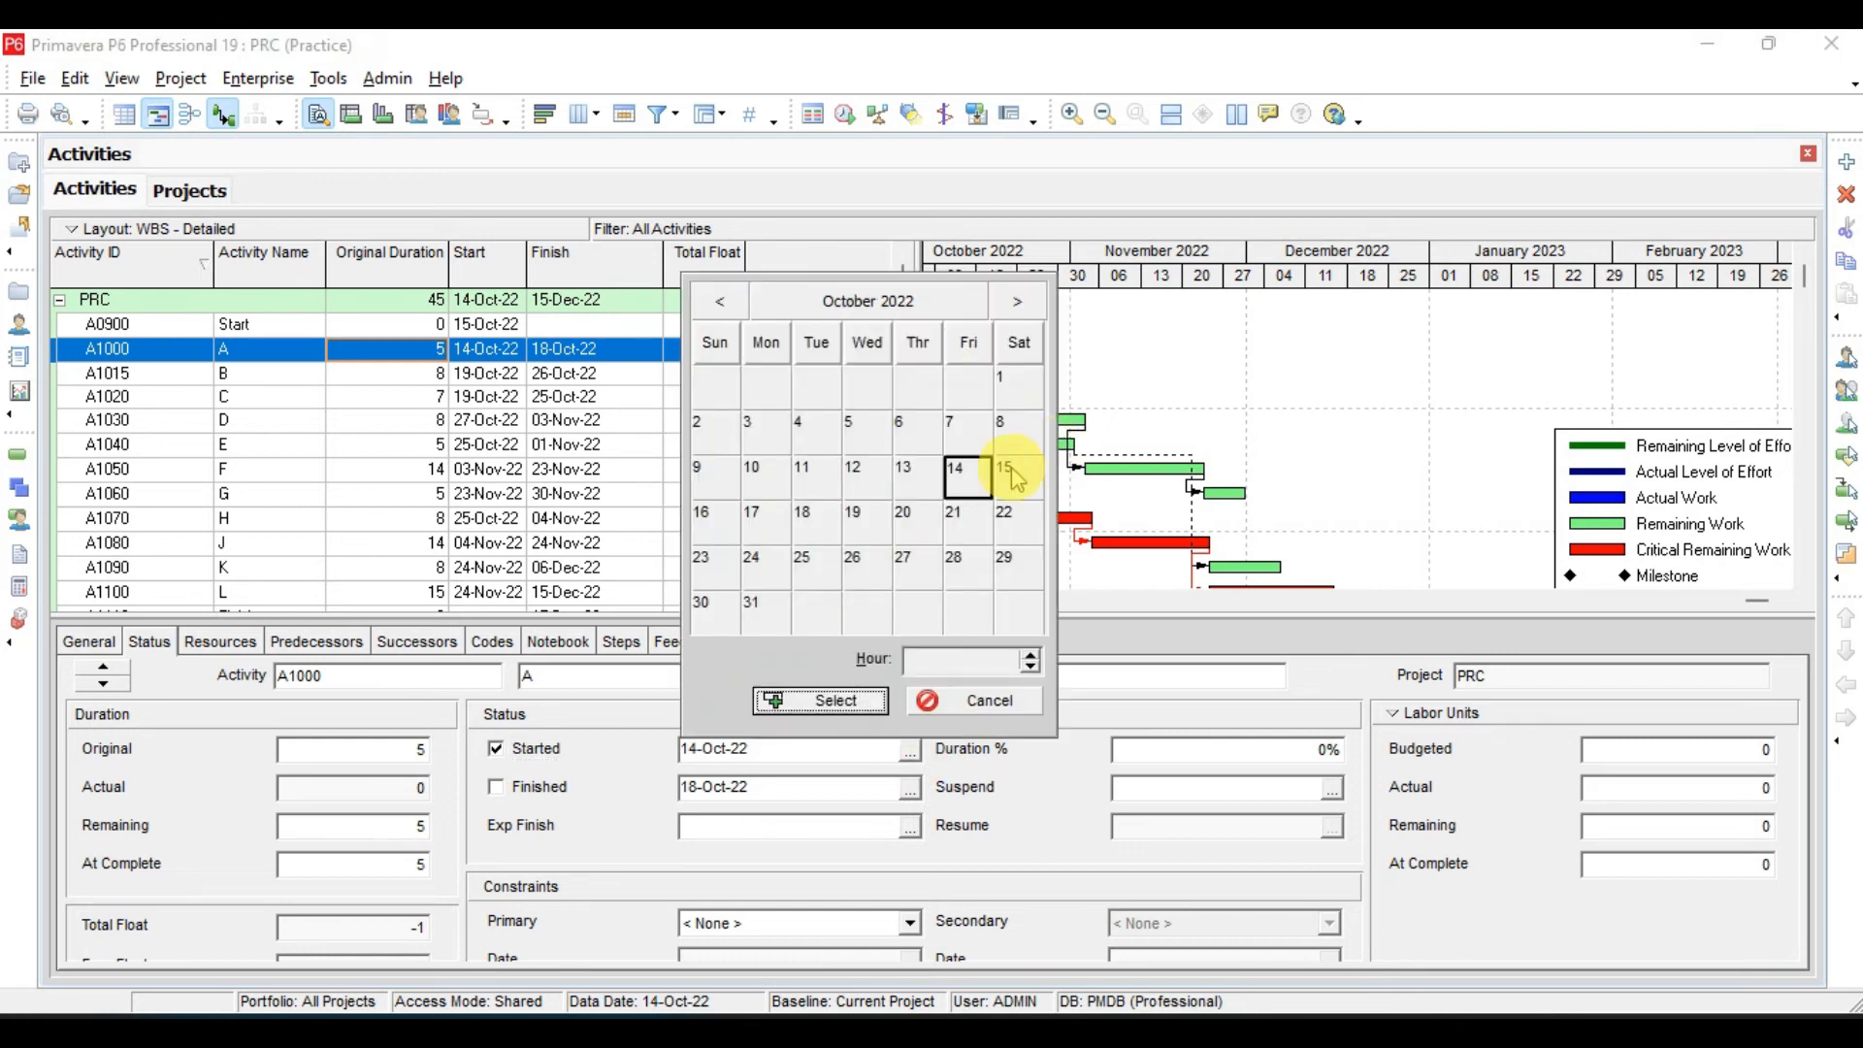
{"action": "left_click", "coordinate": [714, 522]}
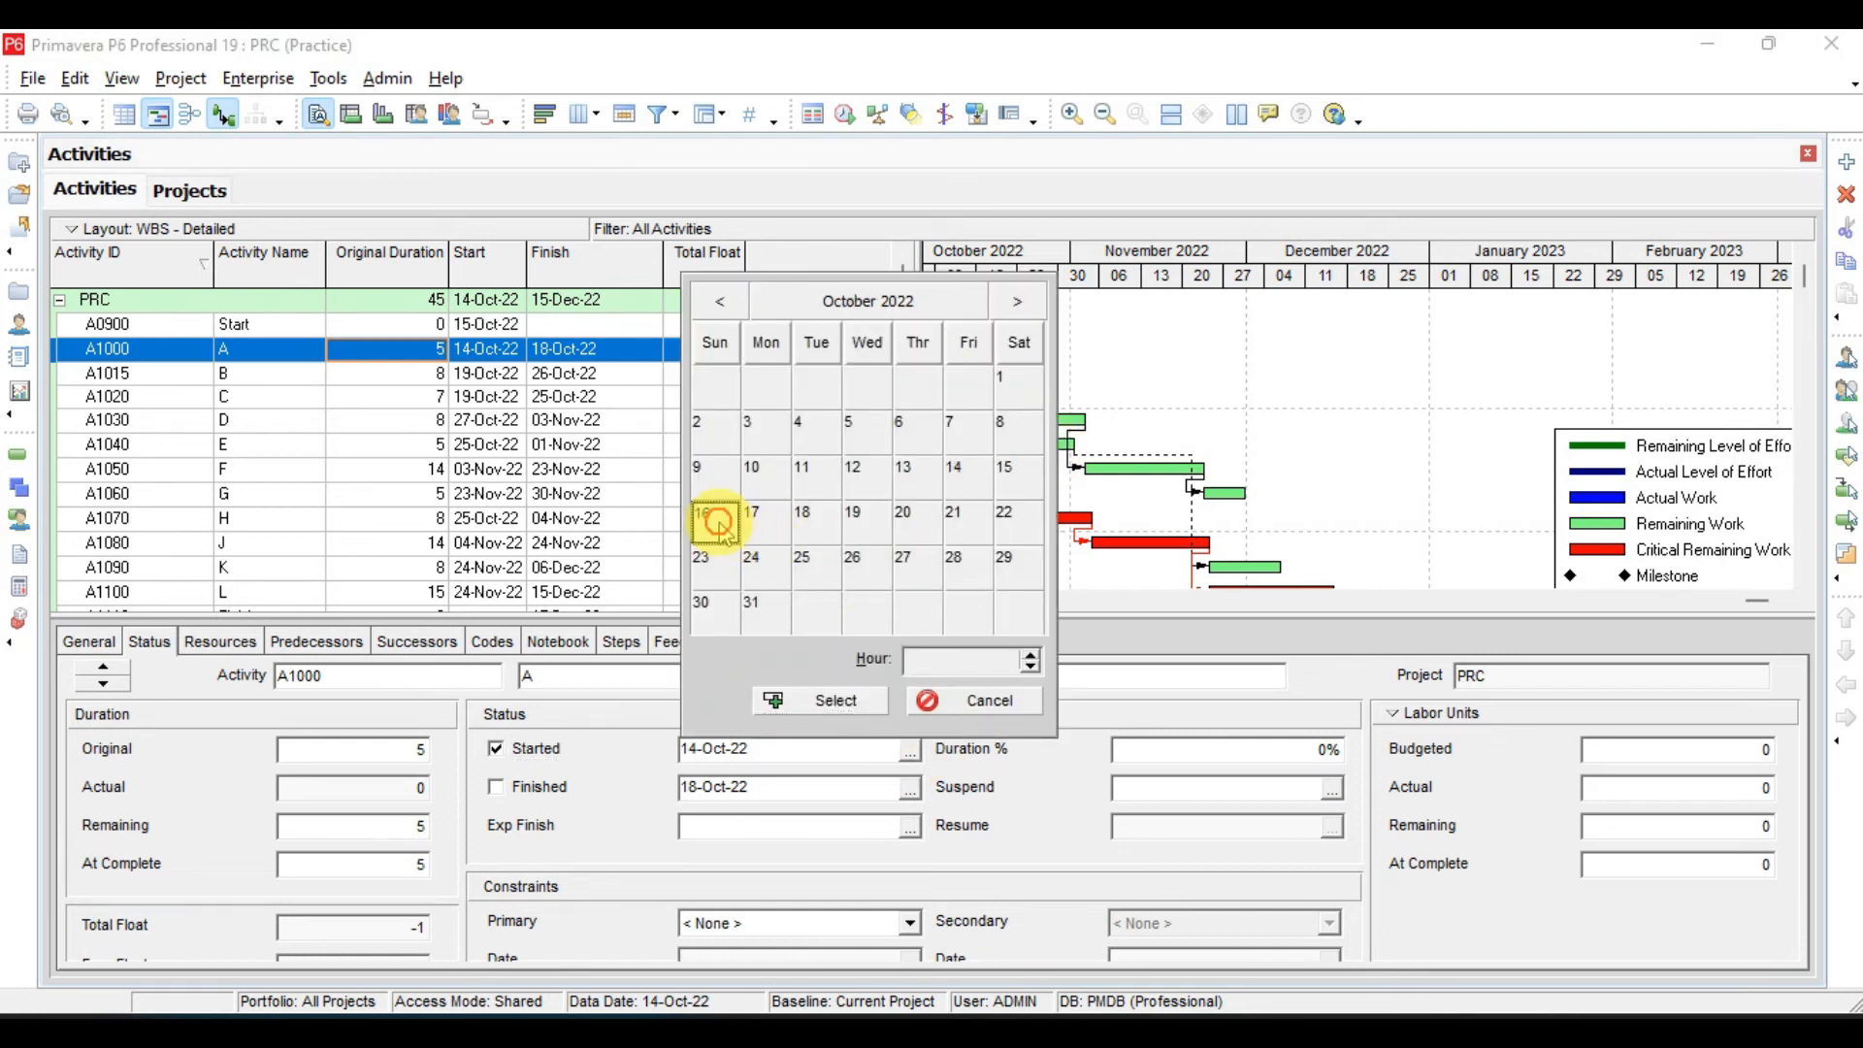
{"action": "left_click", "coordinate": [821, 700]}
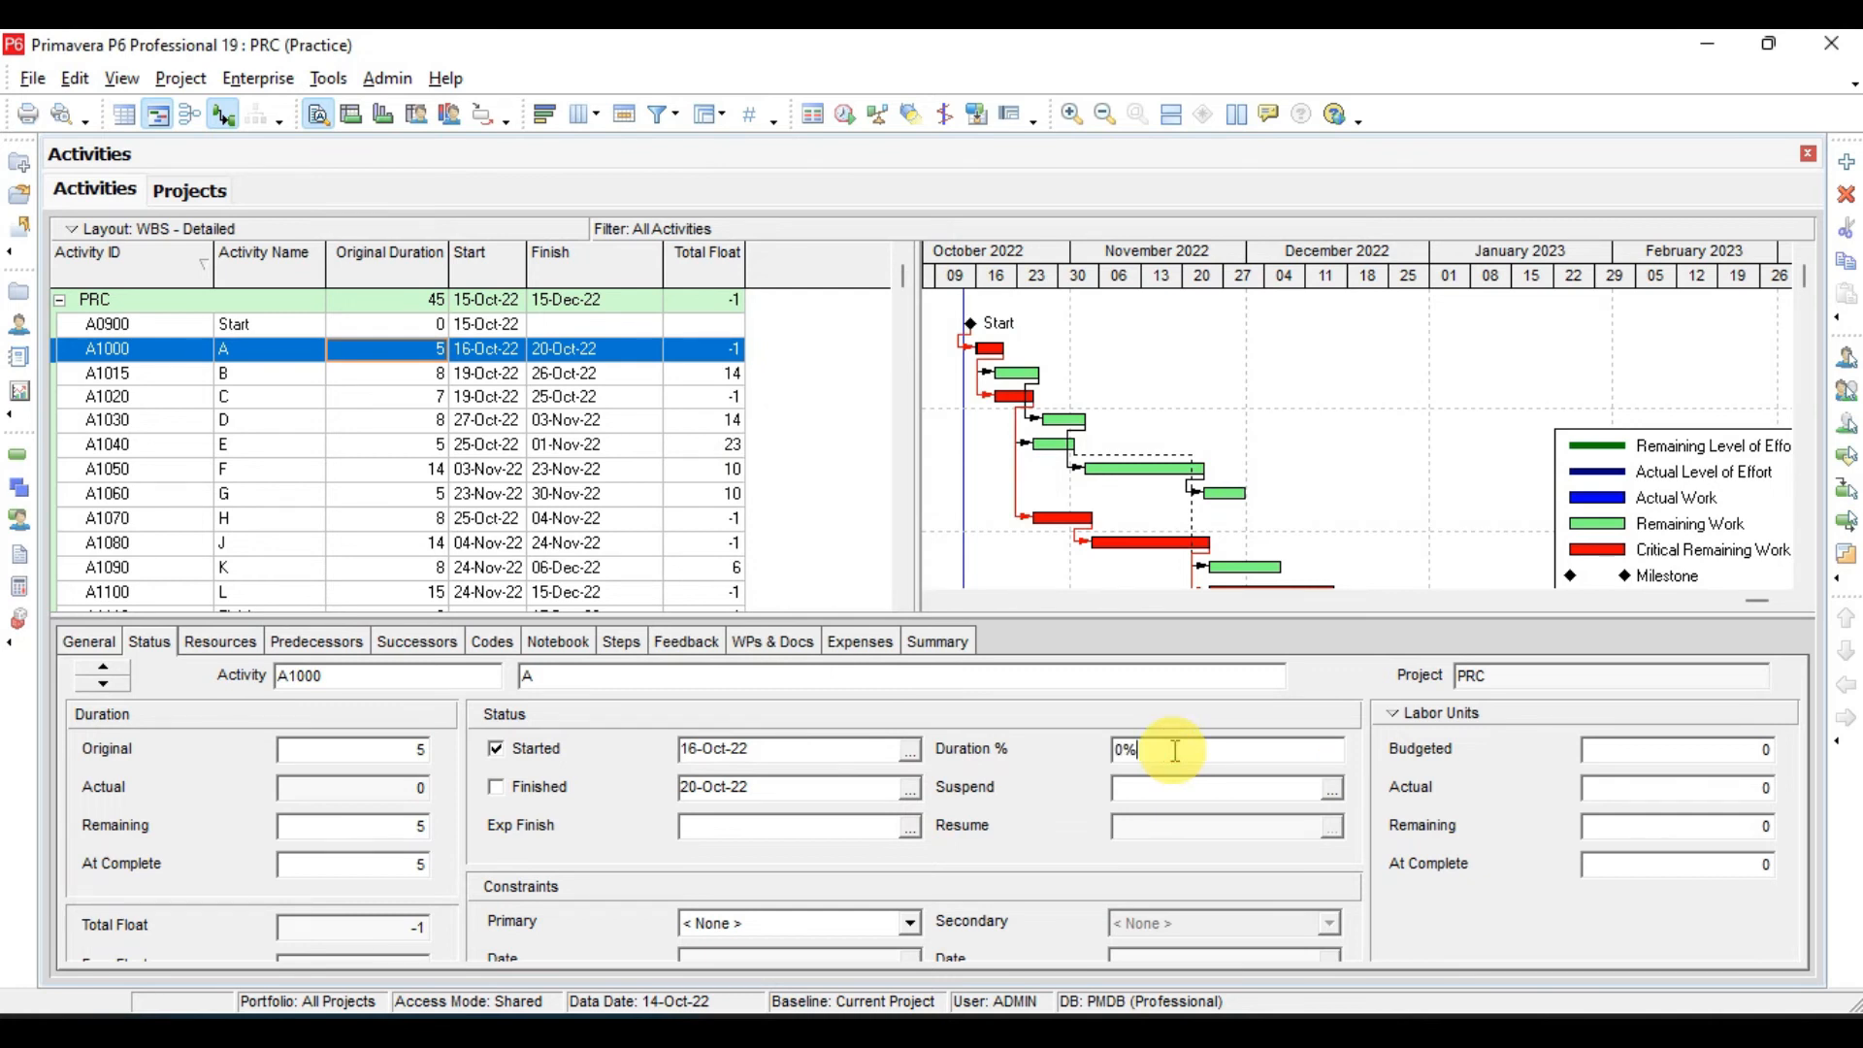
- Set activity A's Duration % to 50 and schedule the project with the current data date of 14-Oct-22
{"action": "left_click", "coordinate": [1175, 751]}
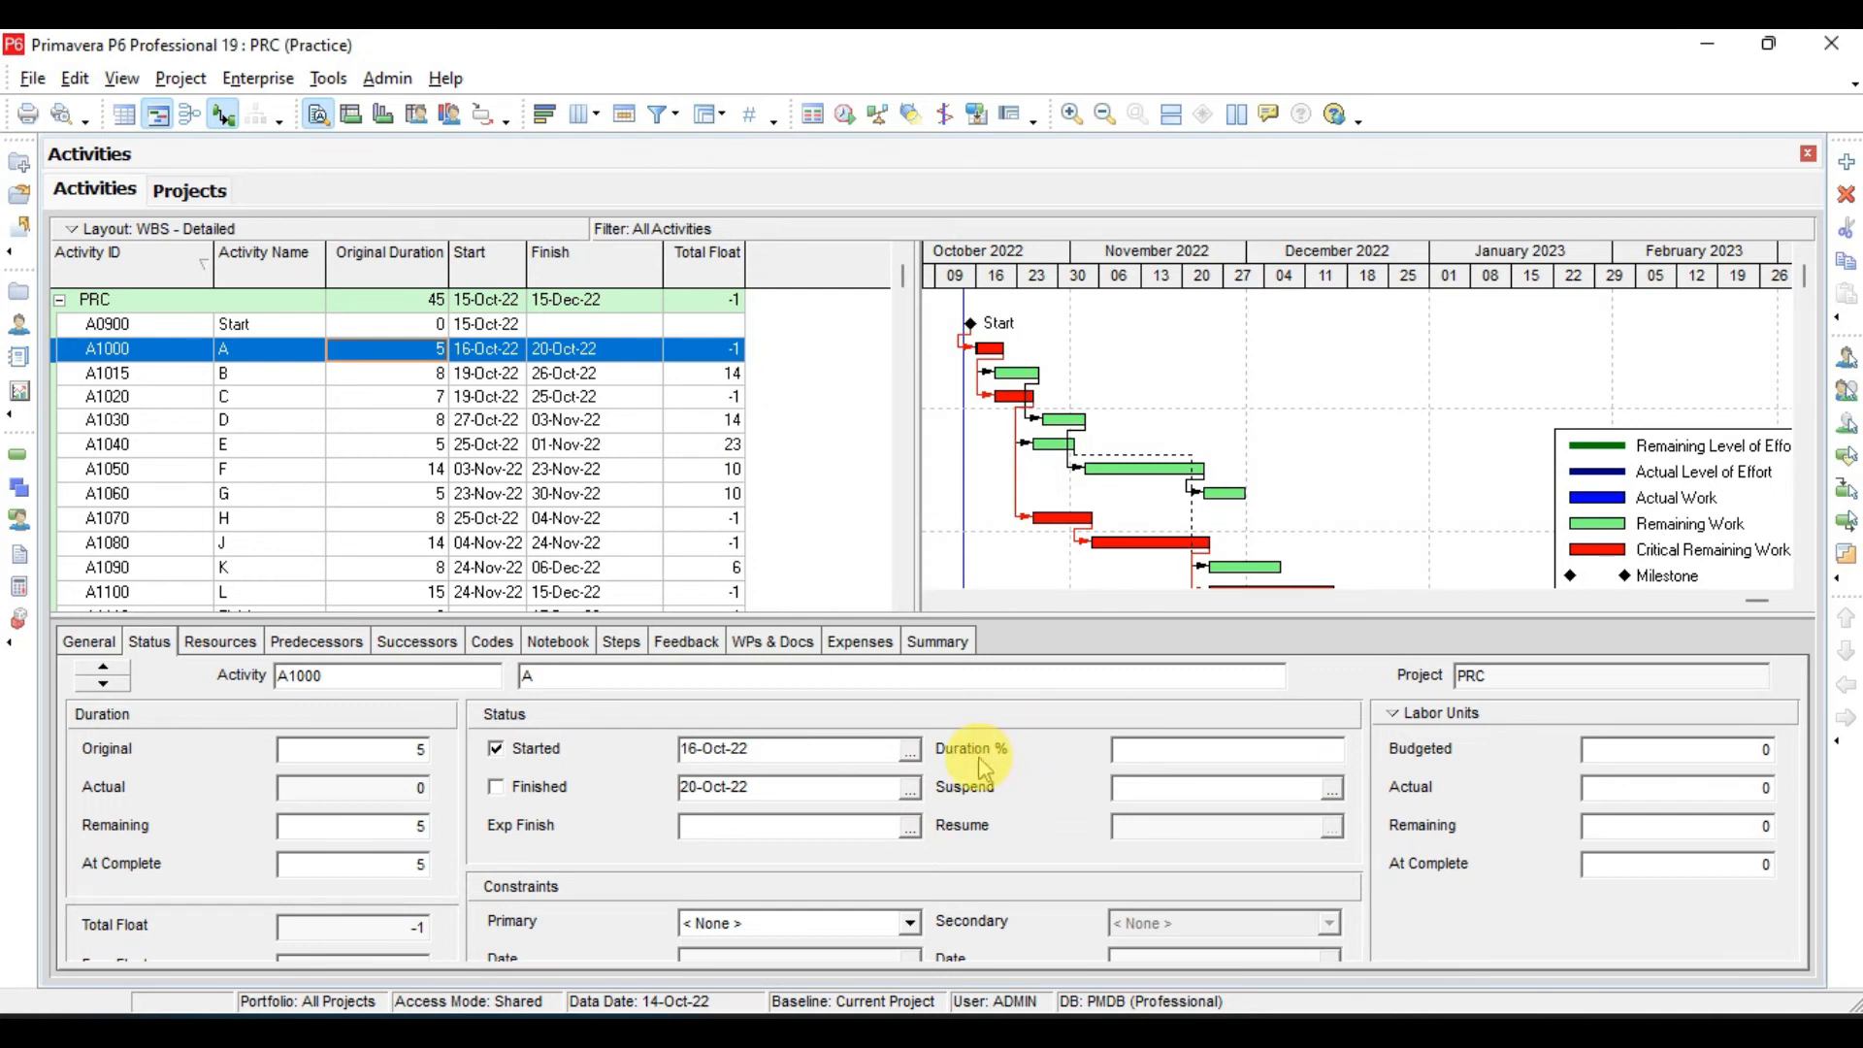
{"action": "type", "text": "50"}
{"action": "left_click", "coordinate": [983, 764]}
{"action": "key", "text": "F9"}
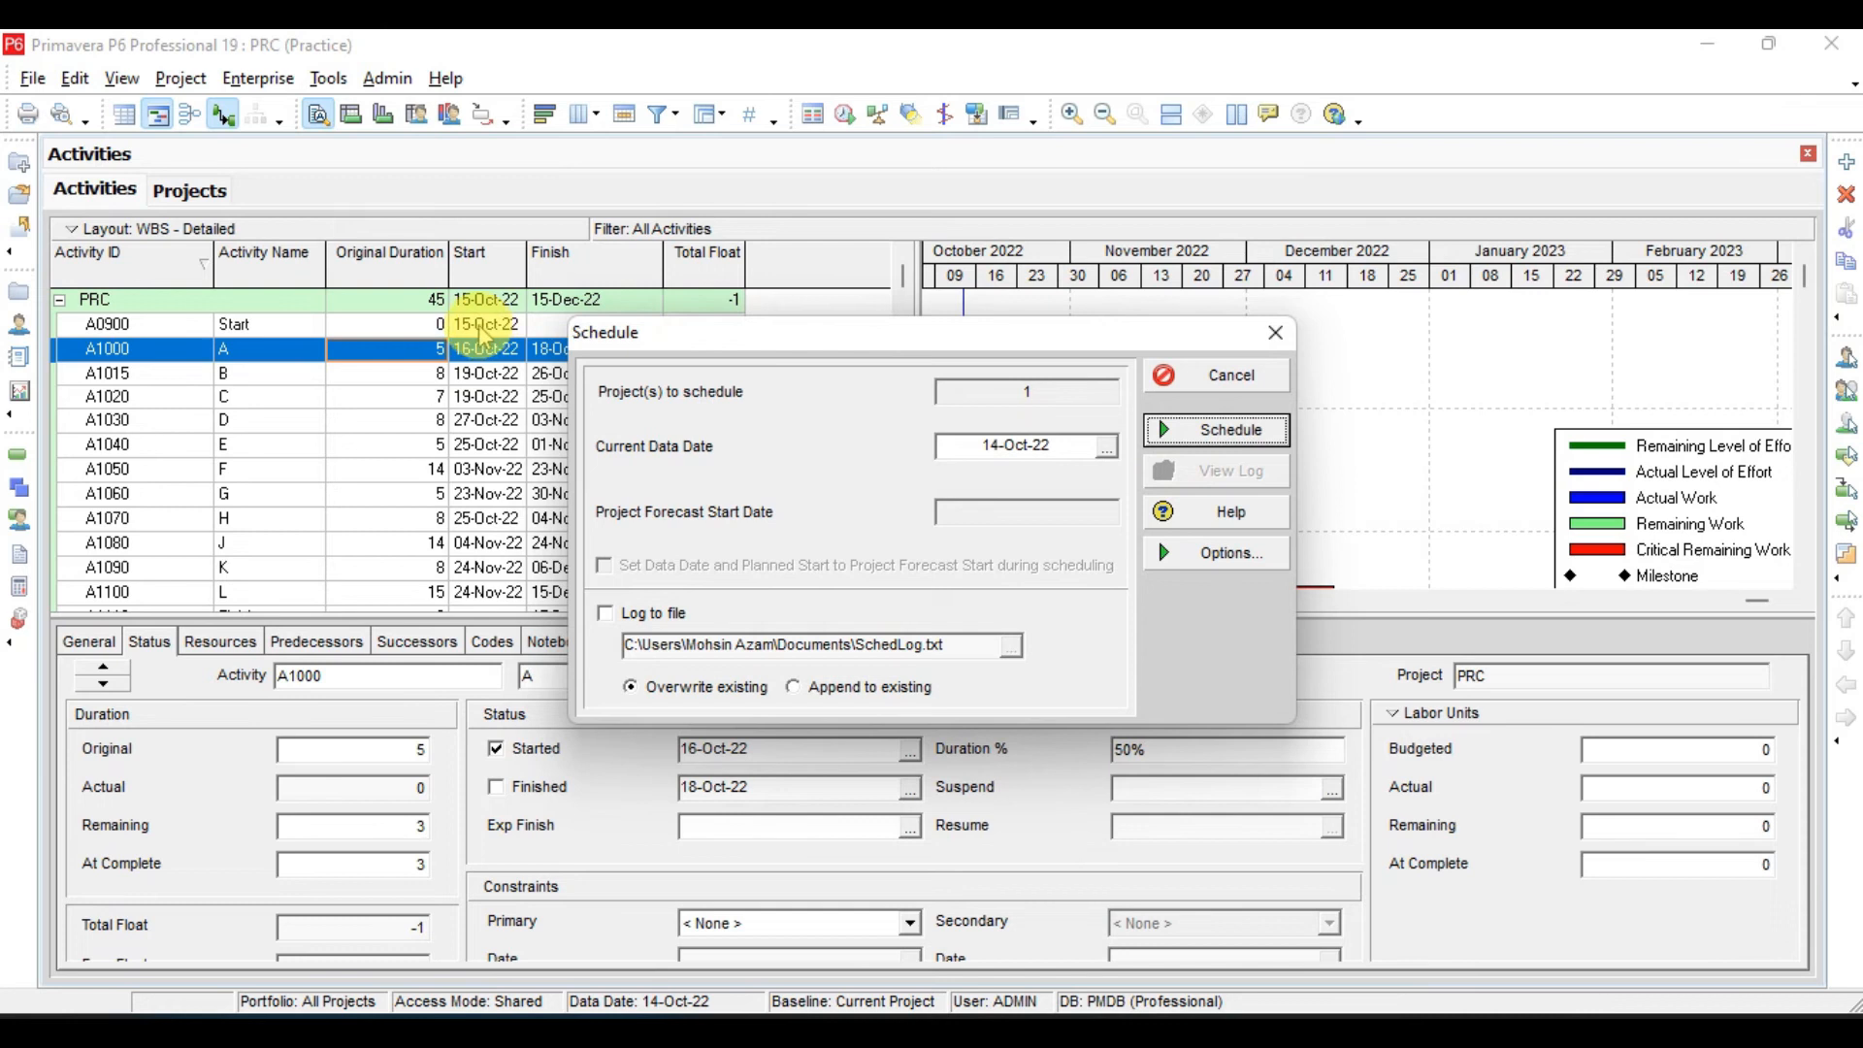
{"action": "left_click", "coordinate": [1222, 429]}
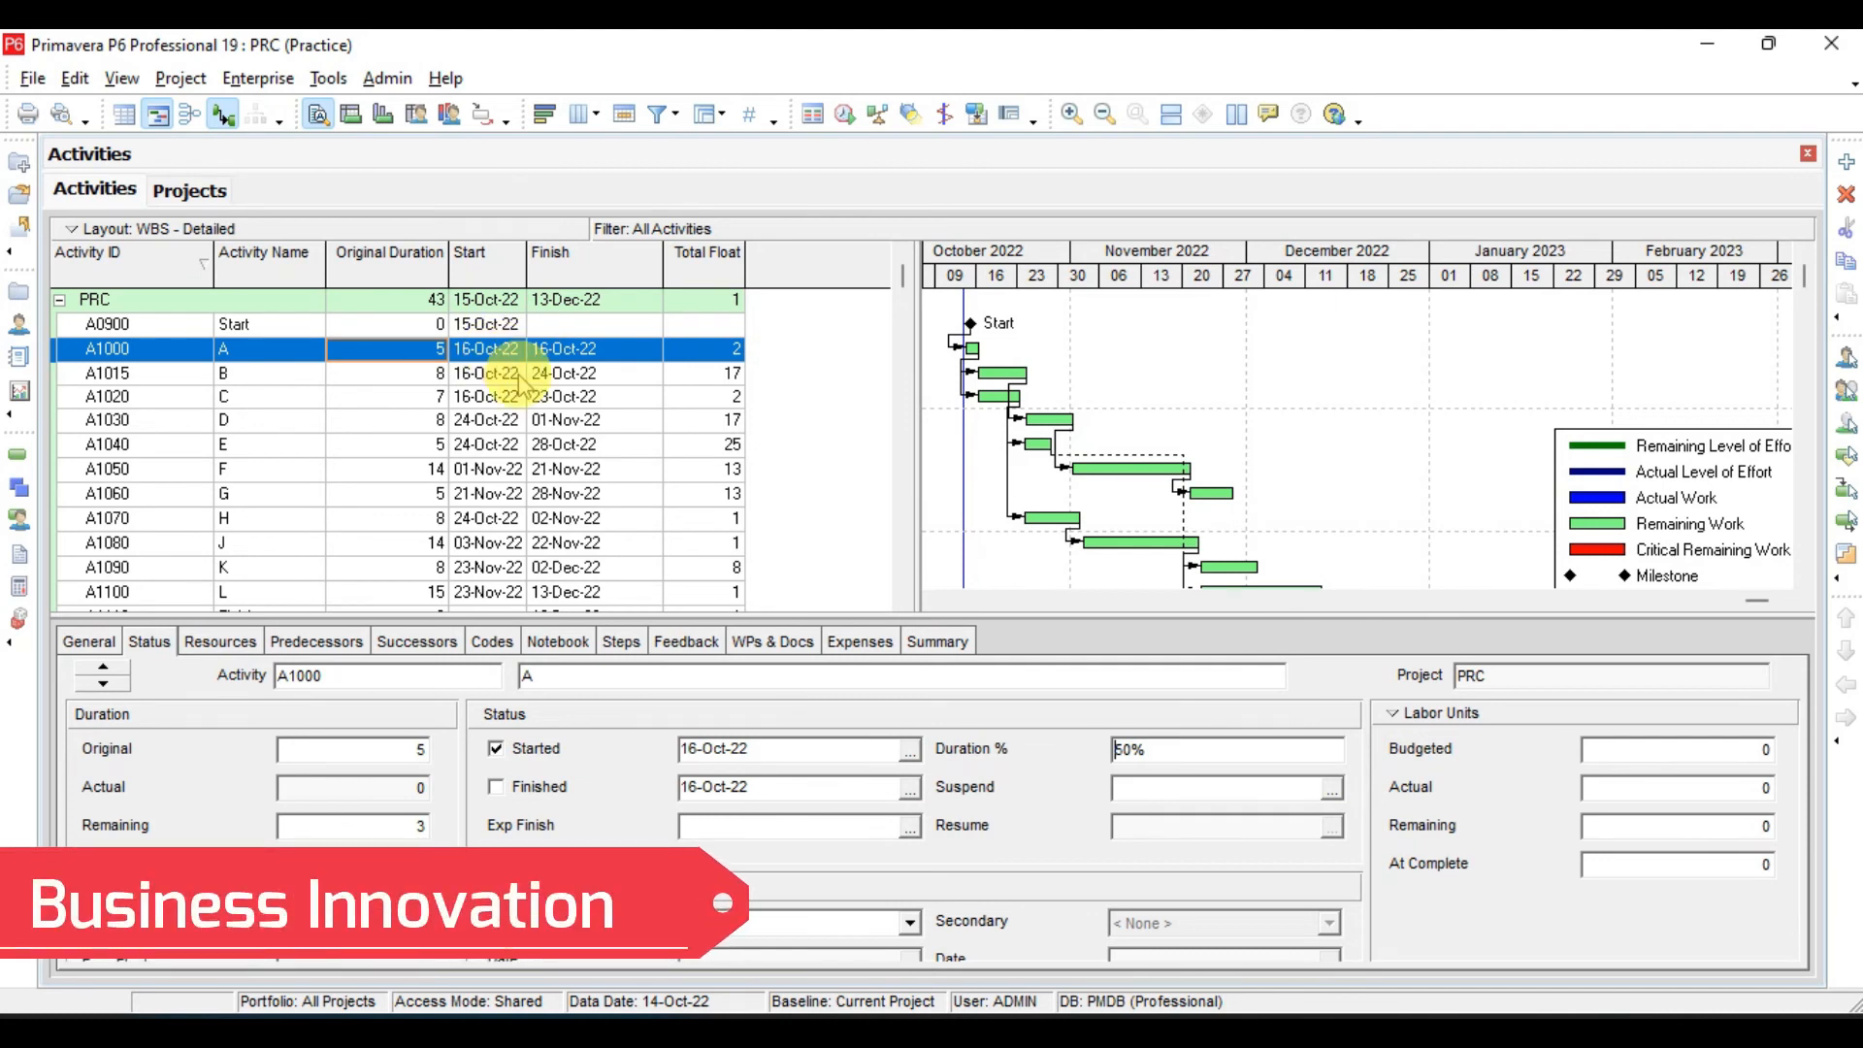
- Create a new activity filter and name it Date Check
{"action": "right_click", "coordinate": [548, 394]}
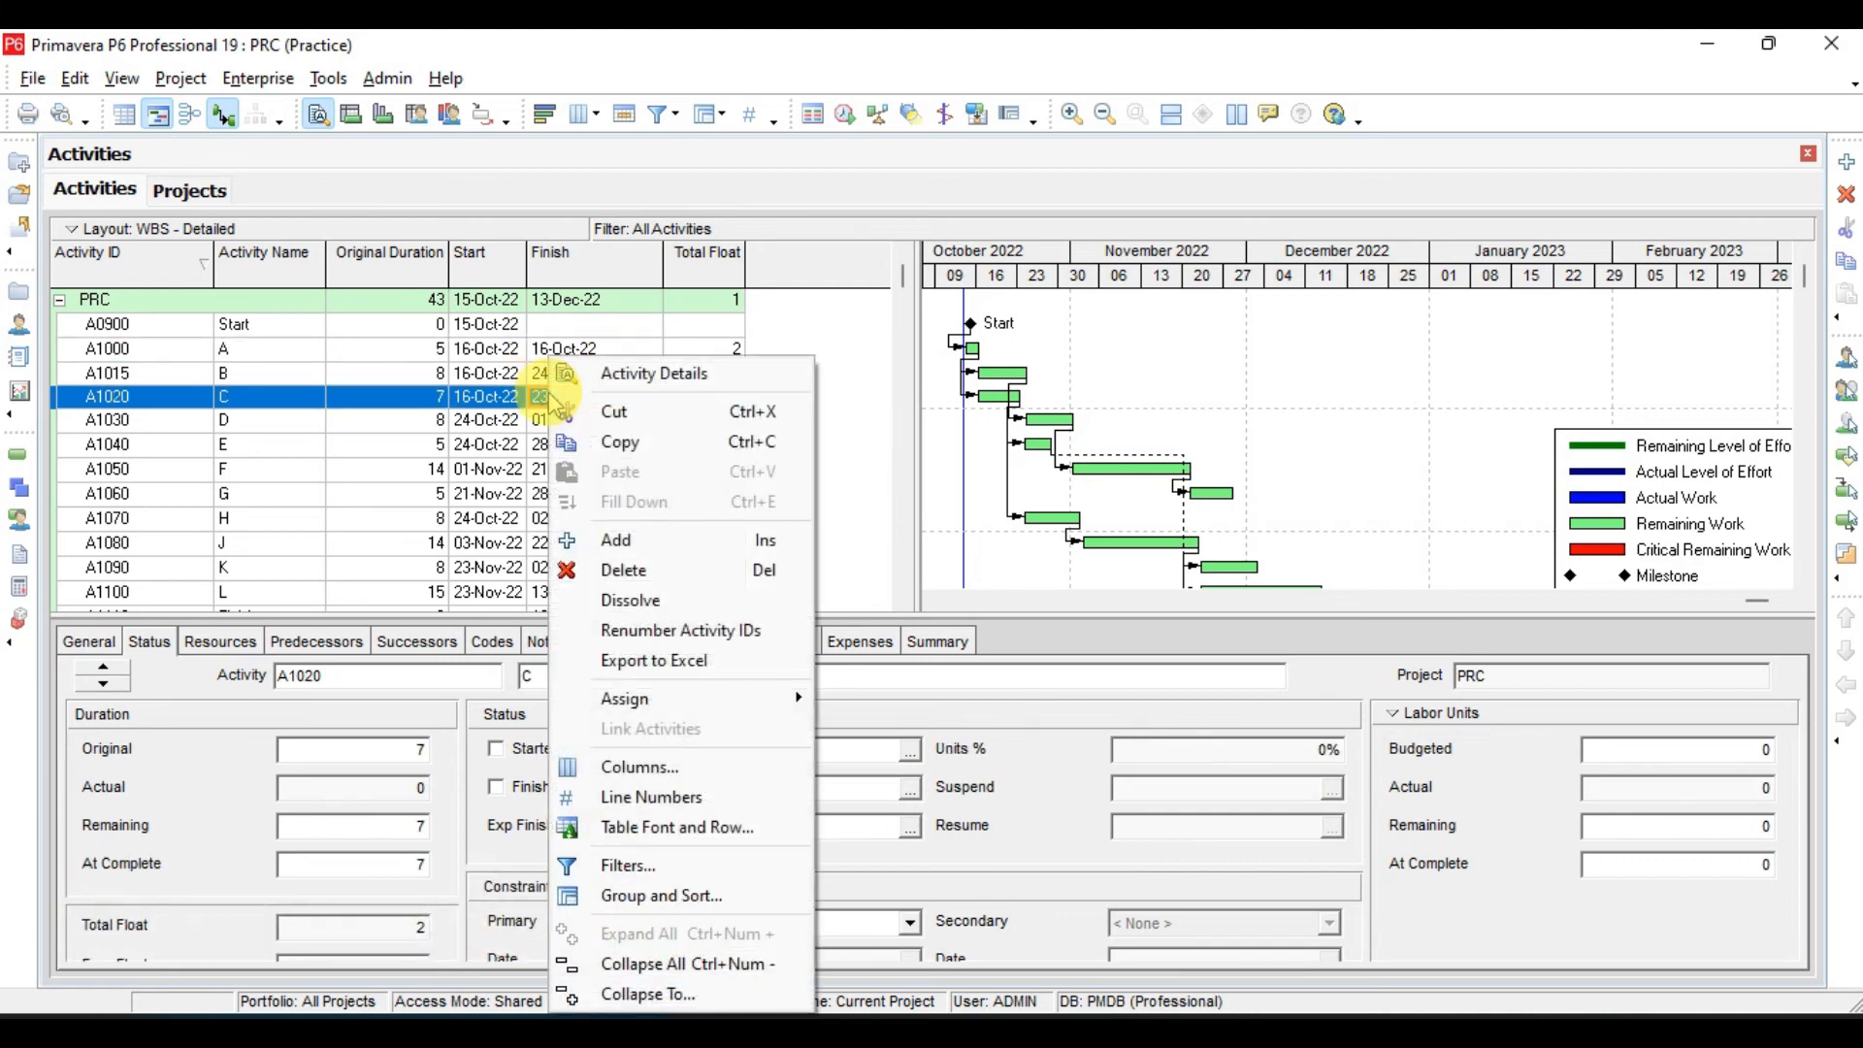
{"action": "left_click", "coordinate": [629, 868]}
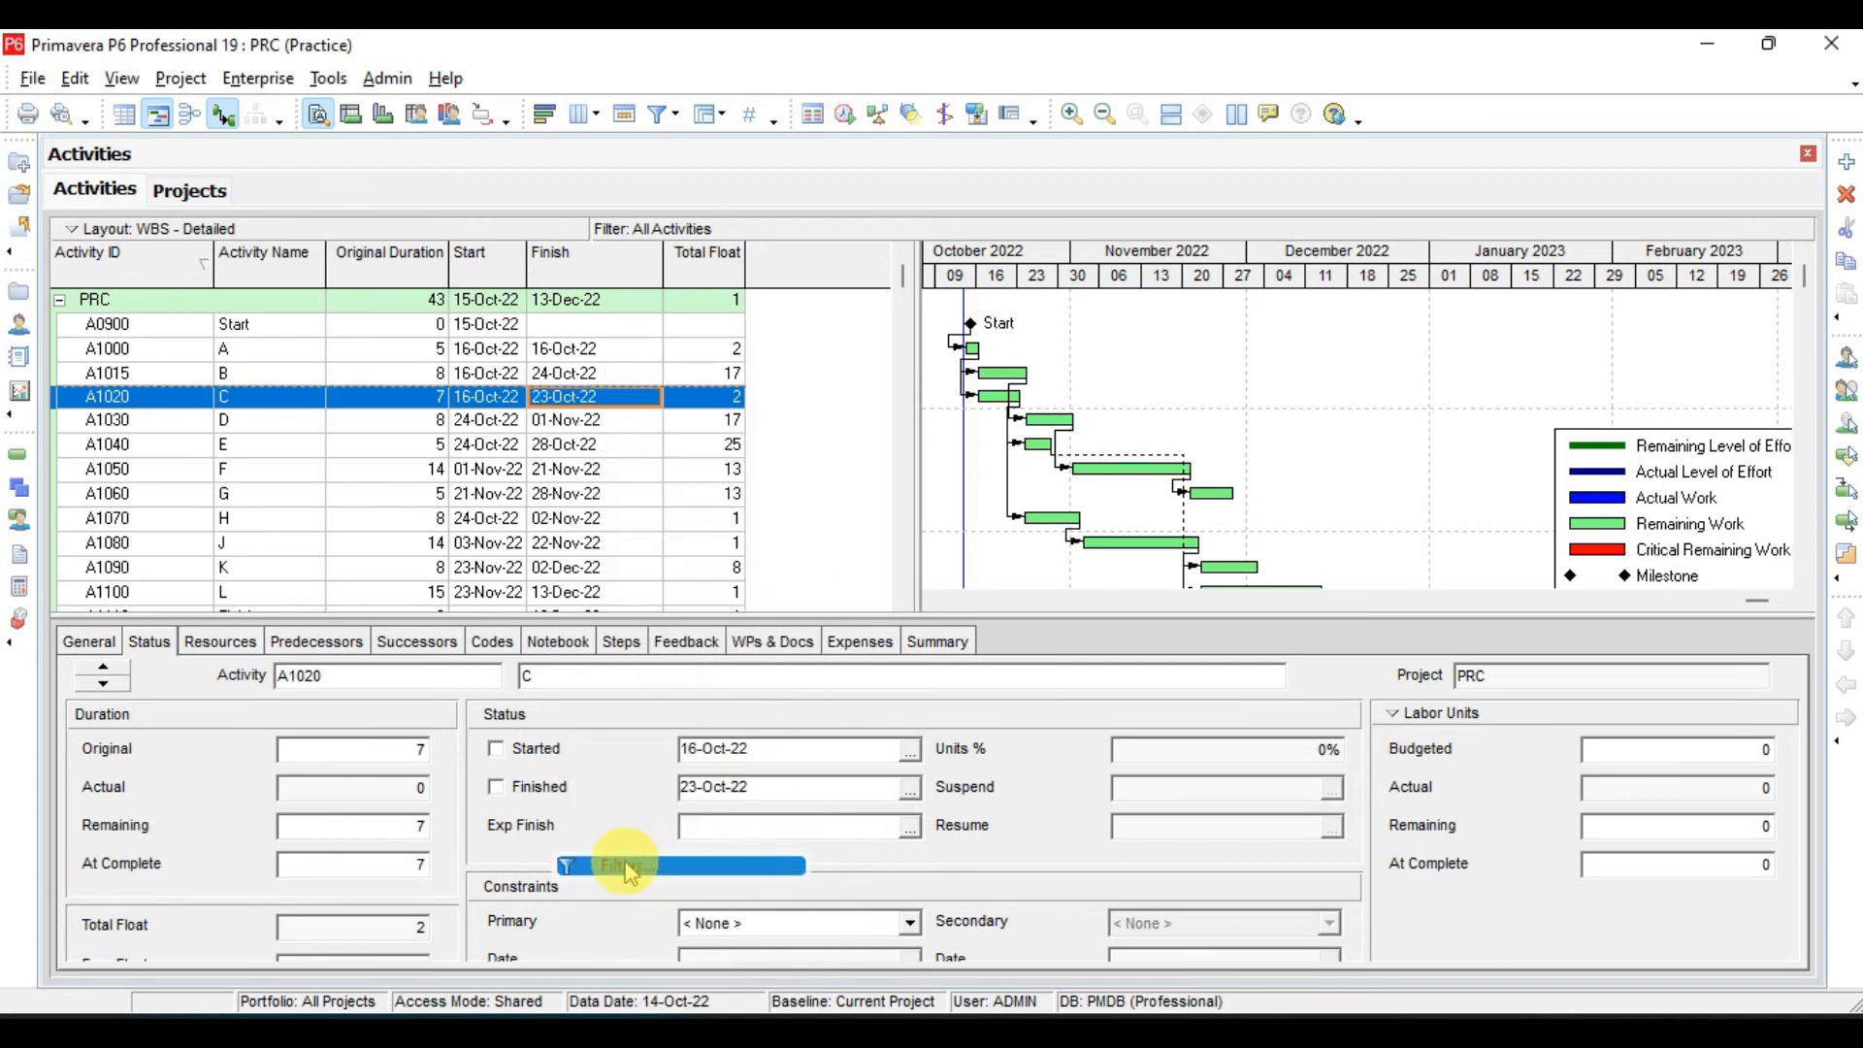
{"action": "left_click", "coordinate": [1224, 432]}
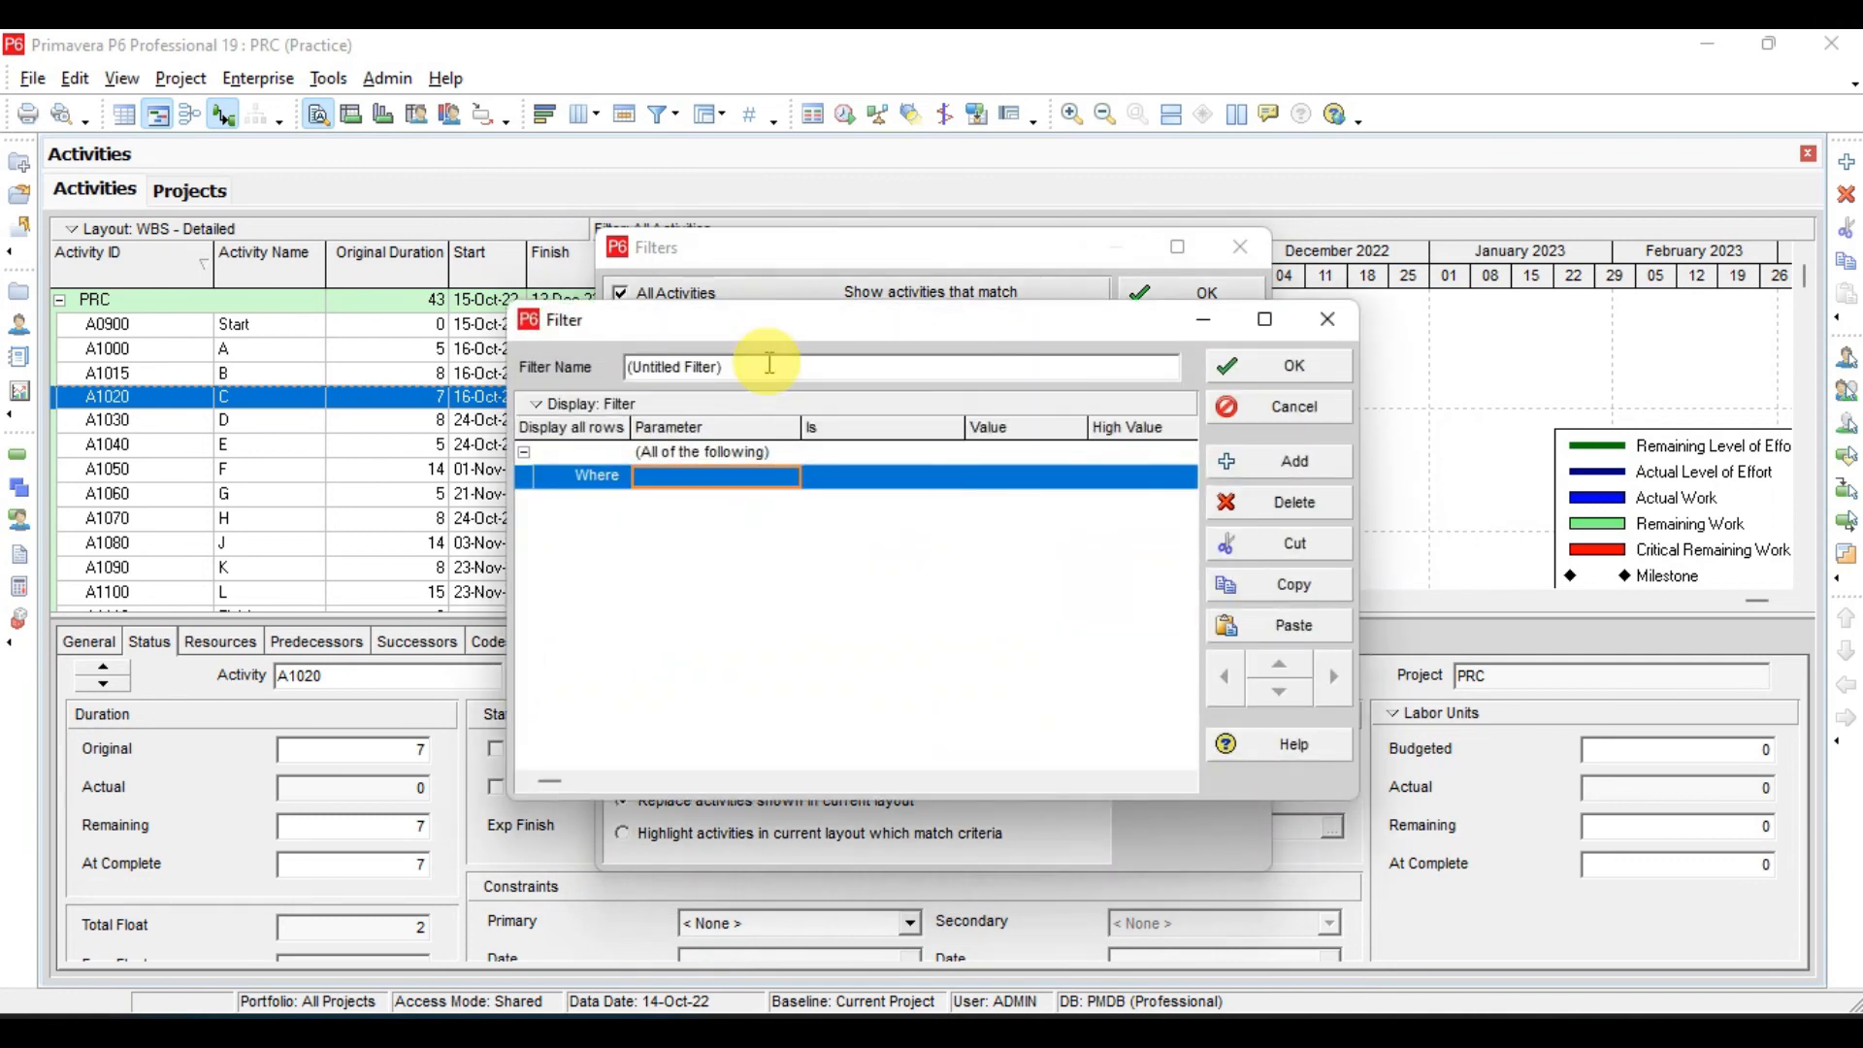
{"action": "left_click", "coordinate": [769, 363]}
{"action": "key", "text": "BackSpace"}
{"action": "key", "text": "BackSpace"}
{"action": "key", "text": "BackSpace"}
{"action": "key", "text": "BackSpace"}
{"action": "key", "text": "BackSpace"}
{"action": "key", "text": "BackSpace"}
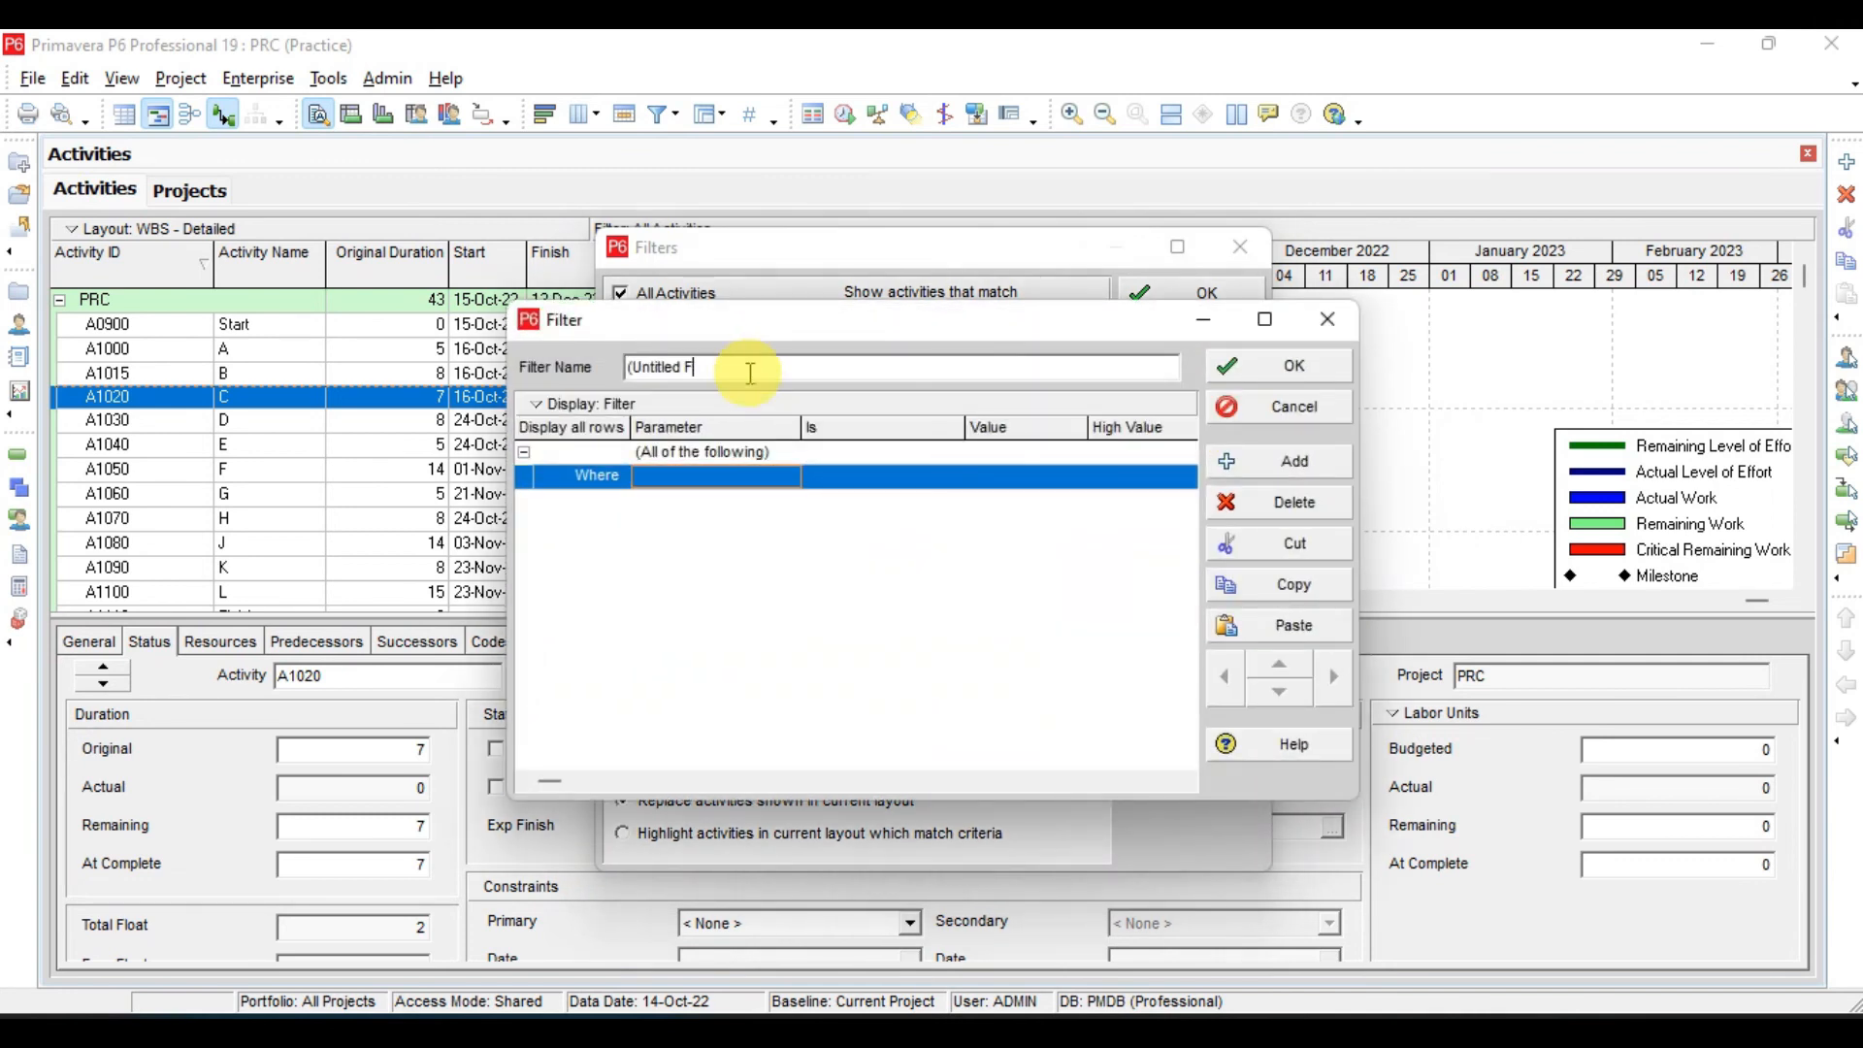
{"action": "type", "text": "S"}
{"action": "type", "text": "ate Check"}
- Choose Actual Start as the parameter of the Date Check filter's Where criterion
{"action": "left_click", "coordinate": [672, 478]}
{"action": "left_click", "coordinate": [673, 479]}
{"action": "scroll", "coordinate": [676, 585], "scroll_direction": "down", "scroll_amount": 1}
{"action": "scroll", "coordinate": [679, 587], "scroll_direction": "down", "scroll_amount": 10}
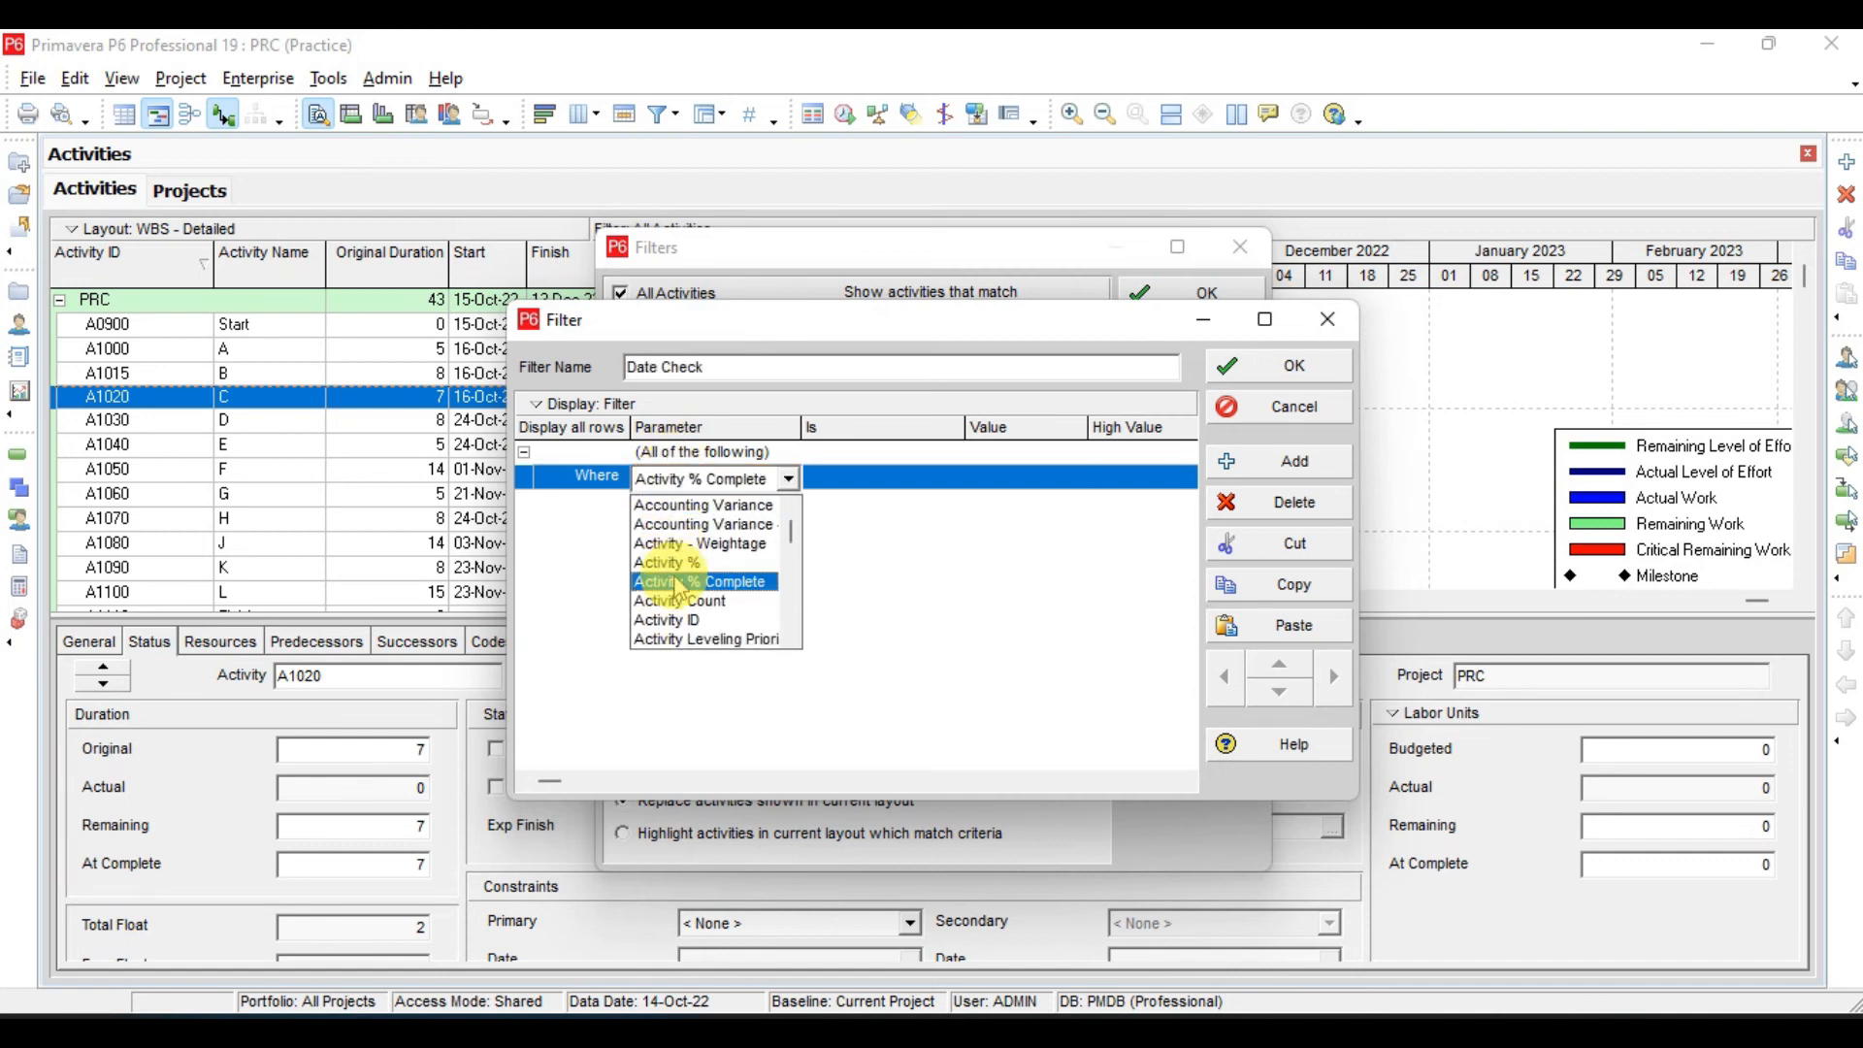
{"action": "scroll", "coordinate": [680, 587], "scroll_direction": "down", "scroll_amount": 10}
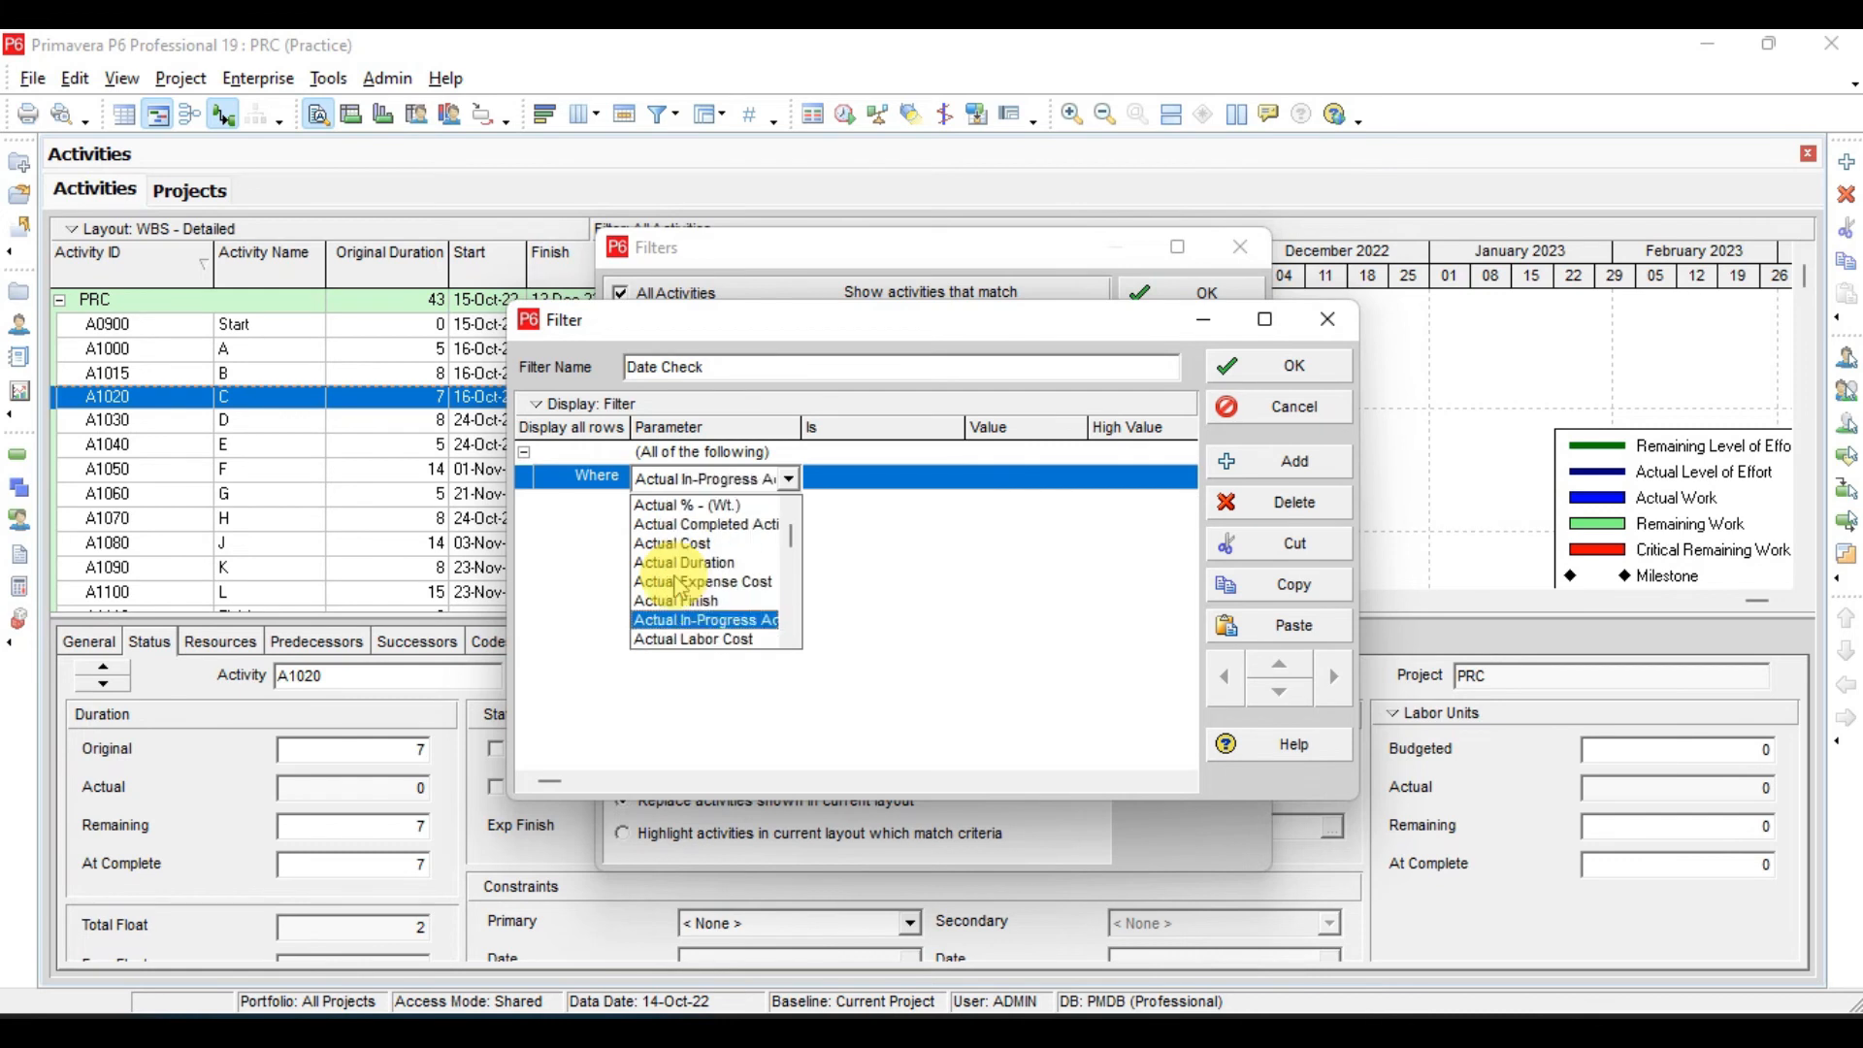
{"action": "scroll", "coordinate": [683, 587], "scroll_direction": "down", "scroll_amount": 6}
{"action": "scroll", "coordinate": [682, 587], "scroll_direction": "up", "scroll_amount": 1}
{"action": "key", "text": "Return"}
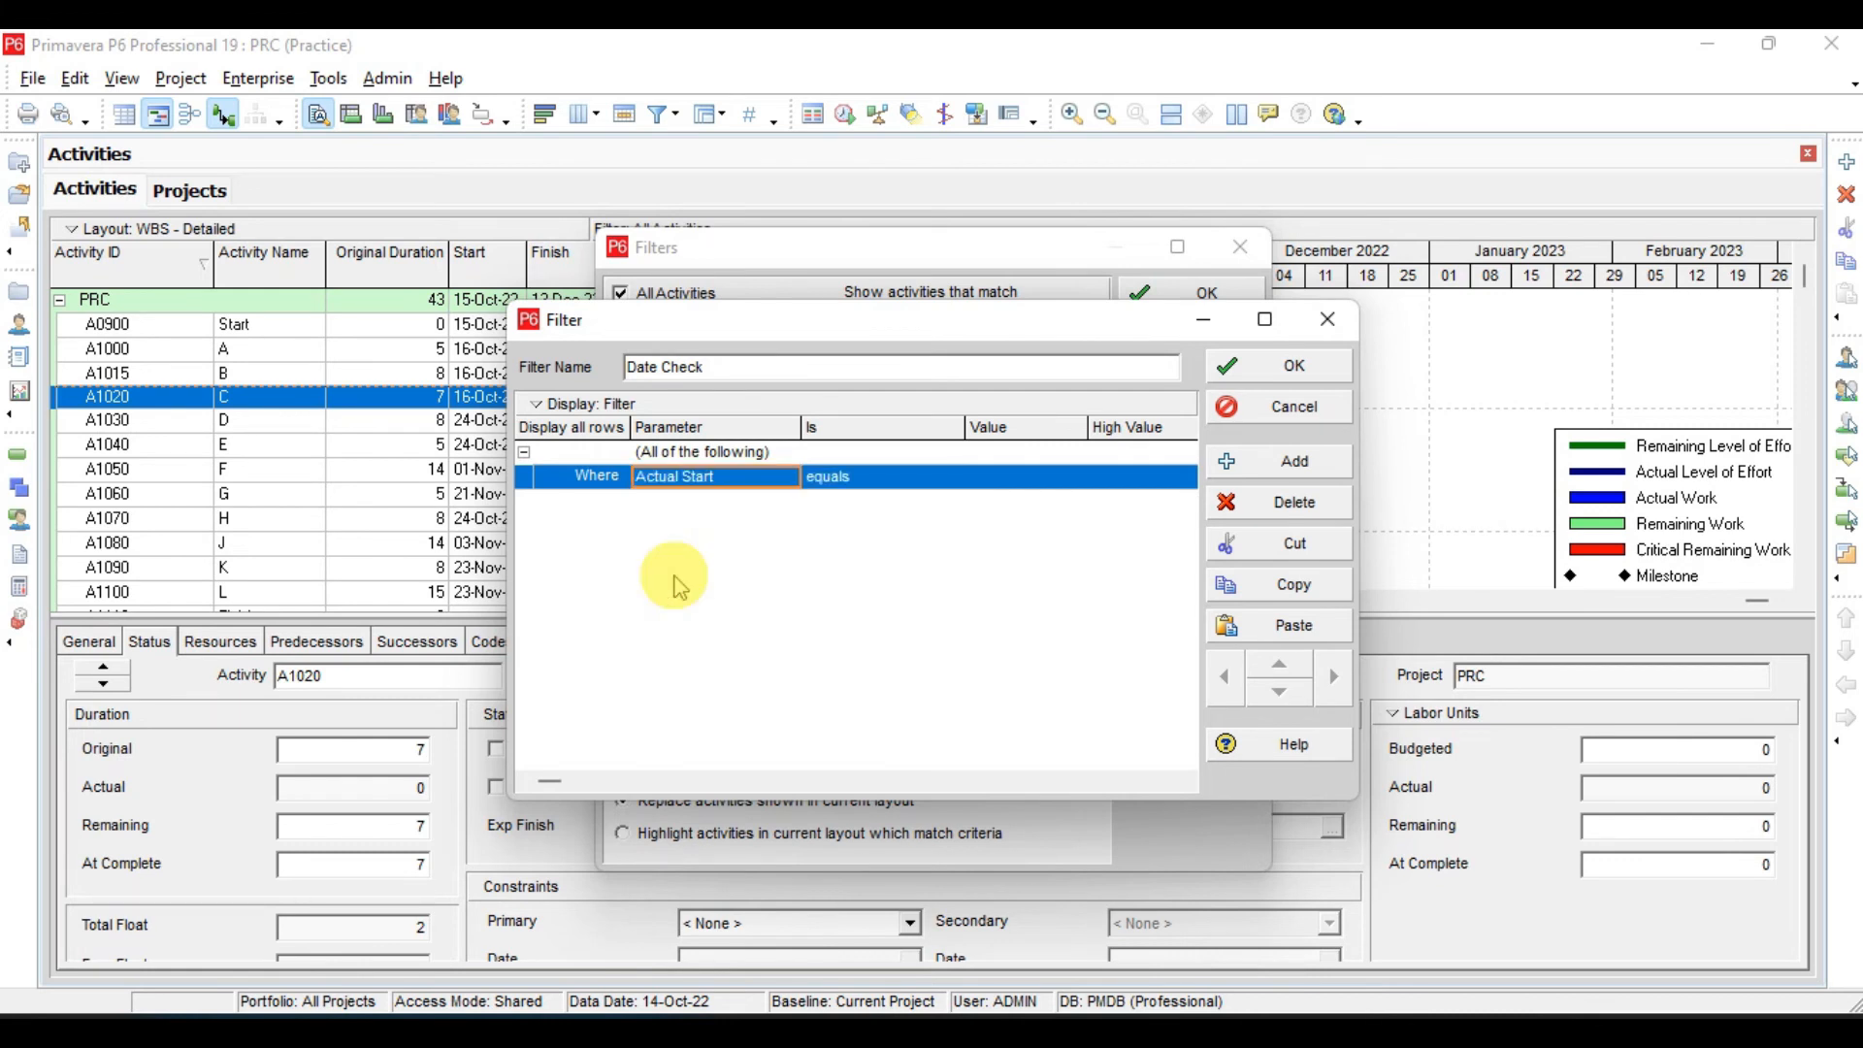
- Set the Actual Start criterion to is greater than or equals, with DD - Earliest Data Date as its value
{"action": "left_click", "coordinate": [879, 483]}
{"action": "left_click", "coordinate": [871, 548]}
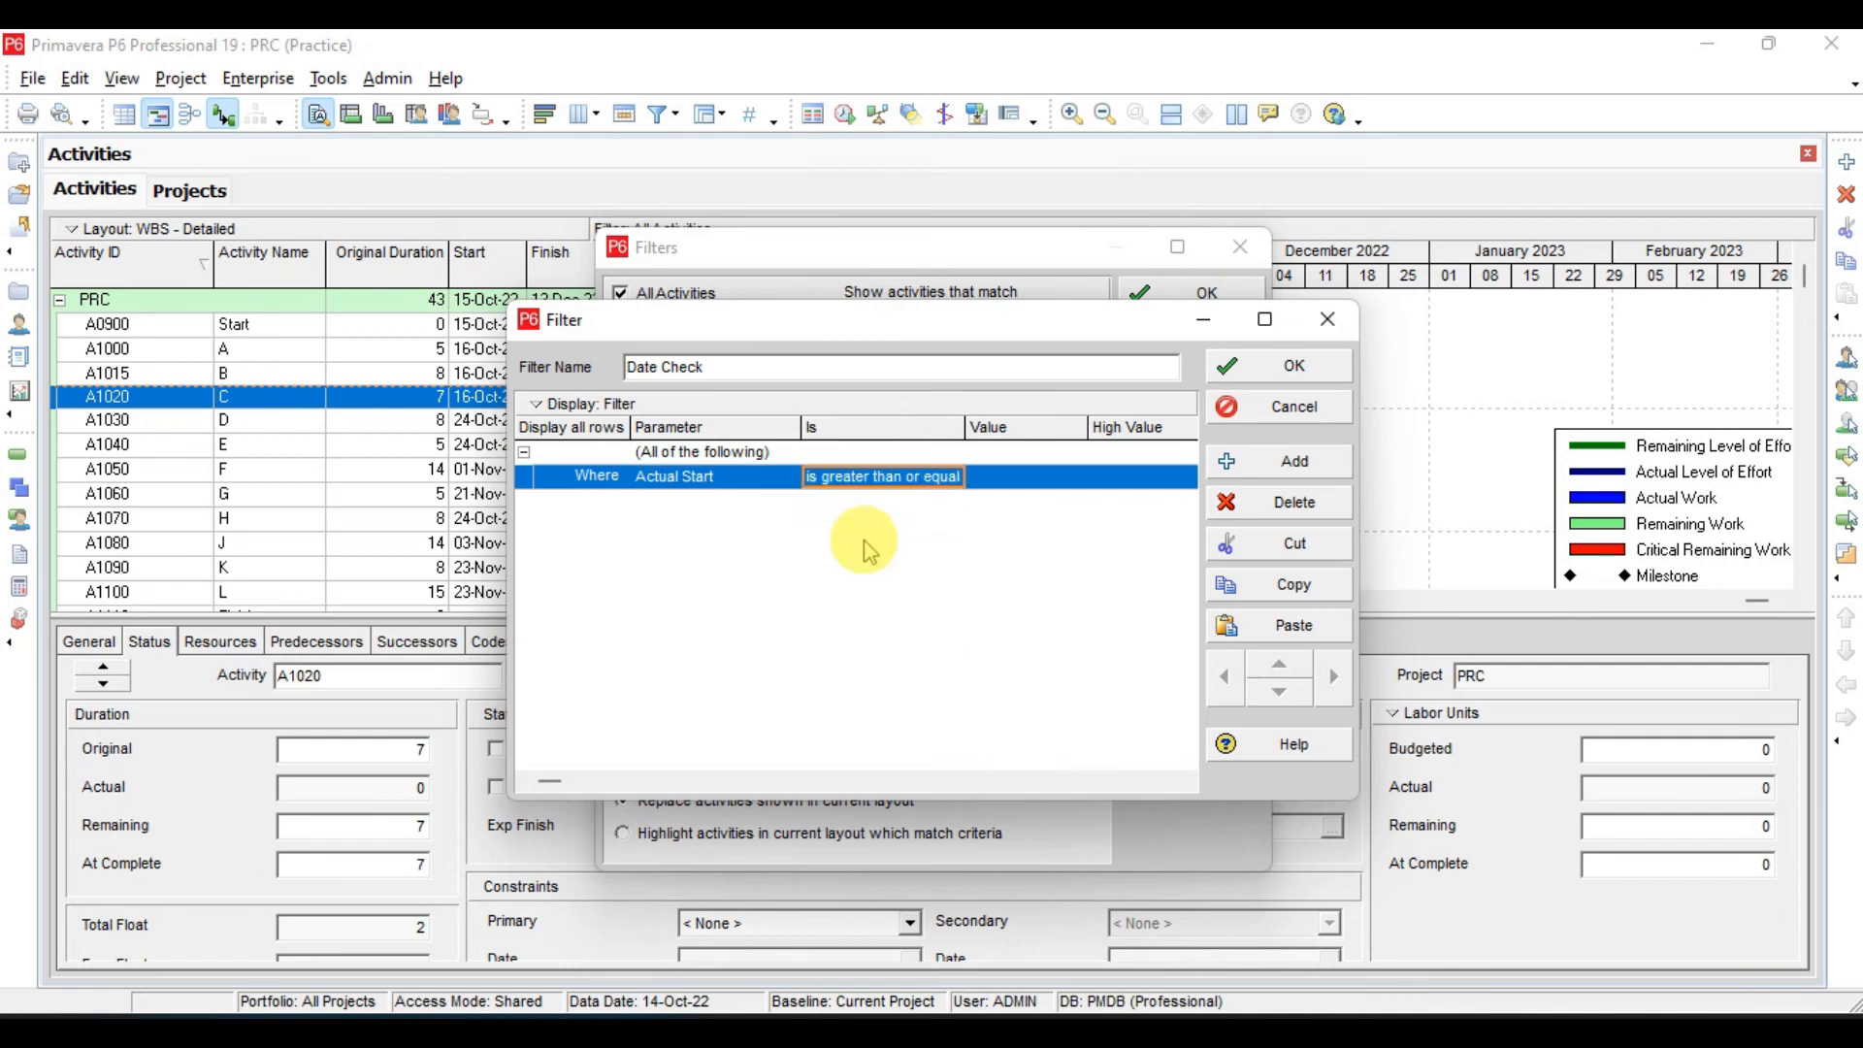
{"action": "left_click", "coordinate": [1029, 477]}
{"action": "left_click", "coordinate": [1075, 479]}
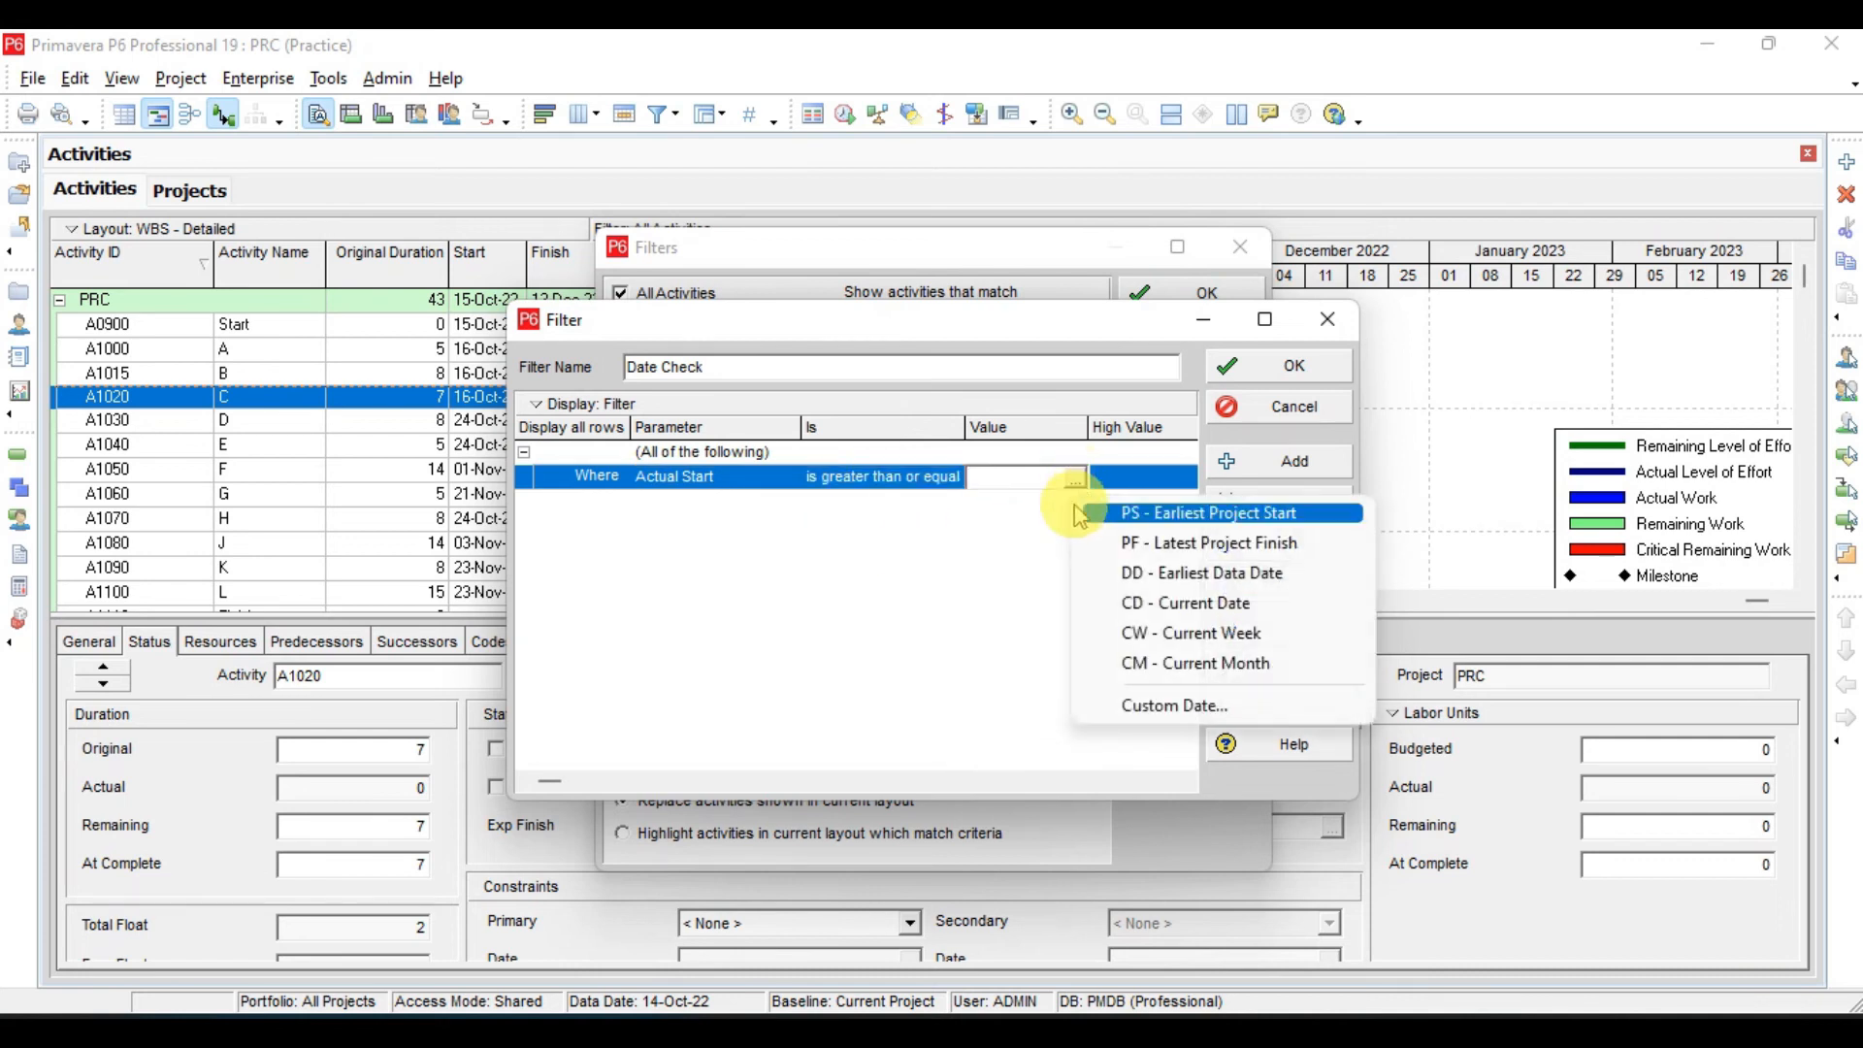
{"action": "left_click", "coordinate": [1141, 581]}
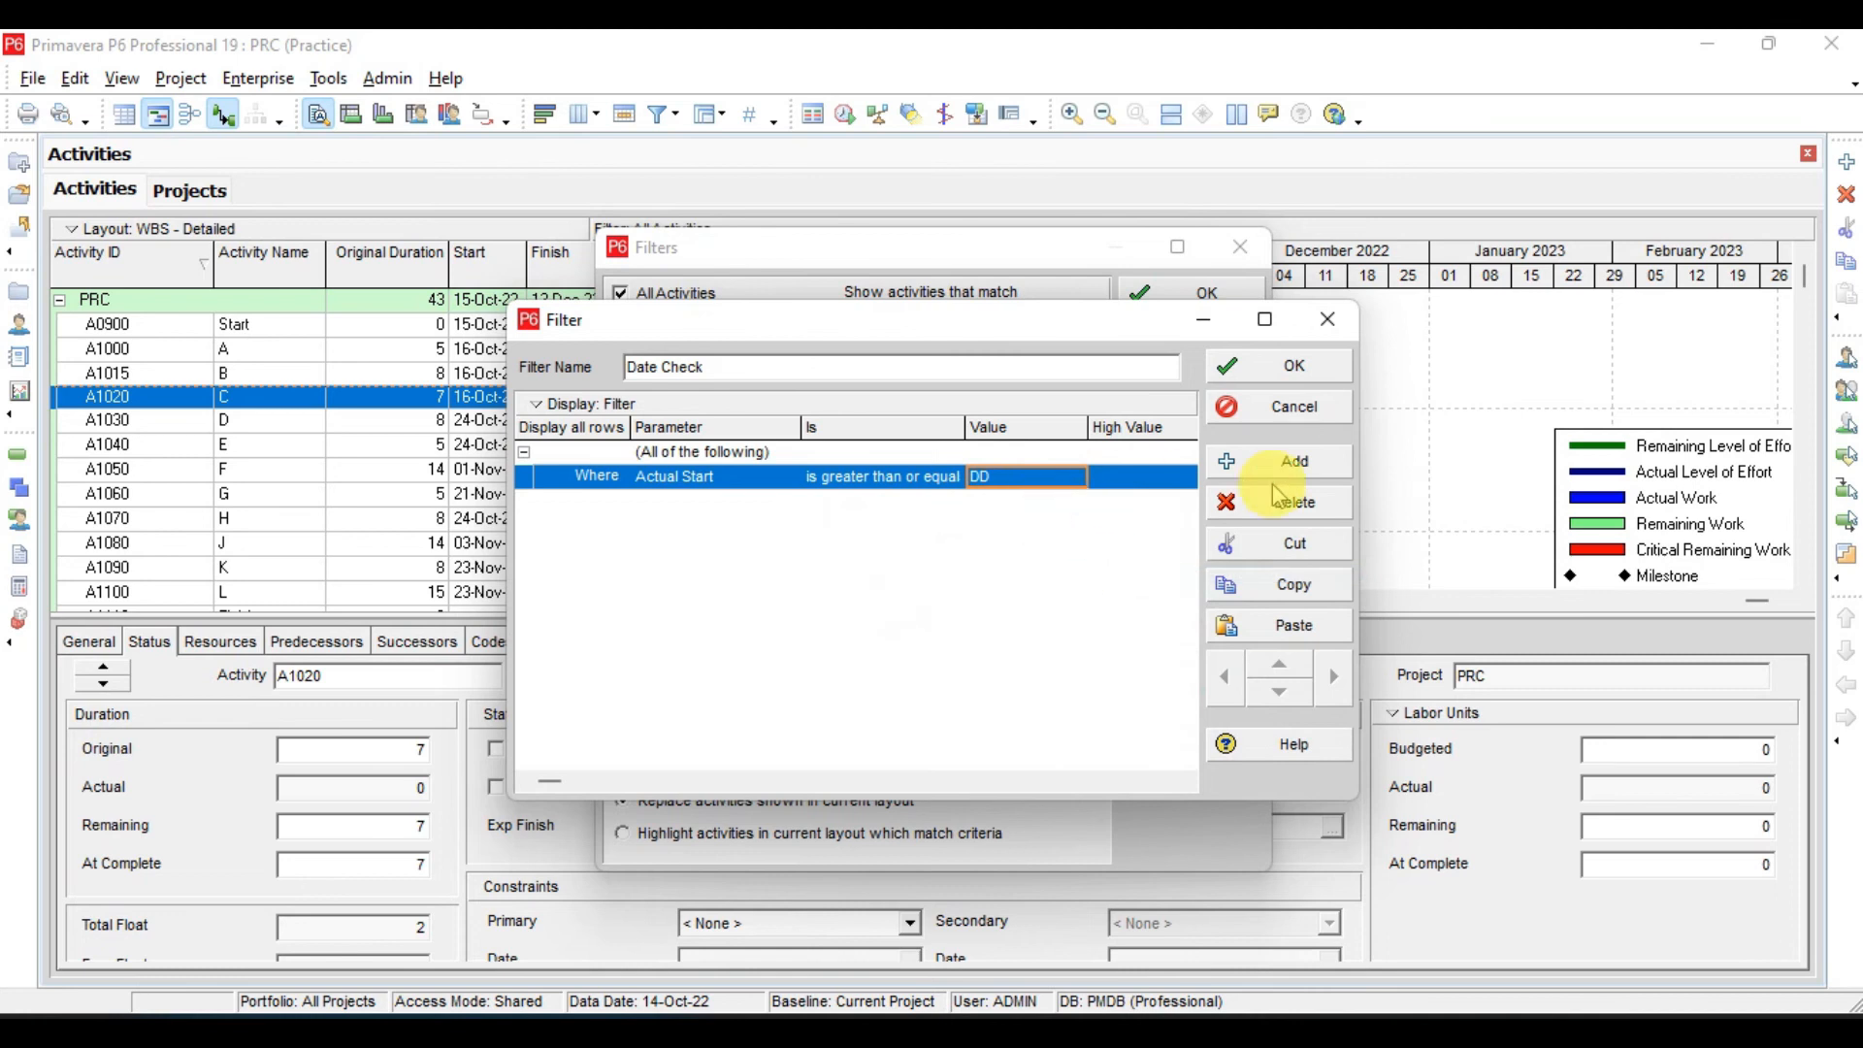
- Duplicate the Actual Start criterion as an And row and change the copy's parameter to Actual Finish
{"action": "left_click", "coordinate": [1296, 543]}
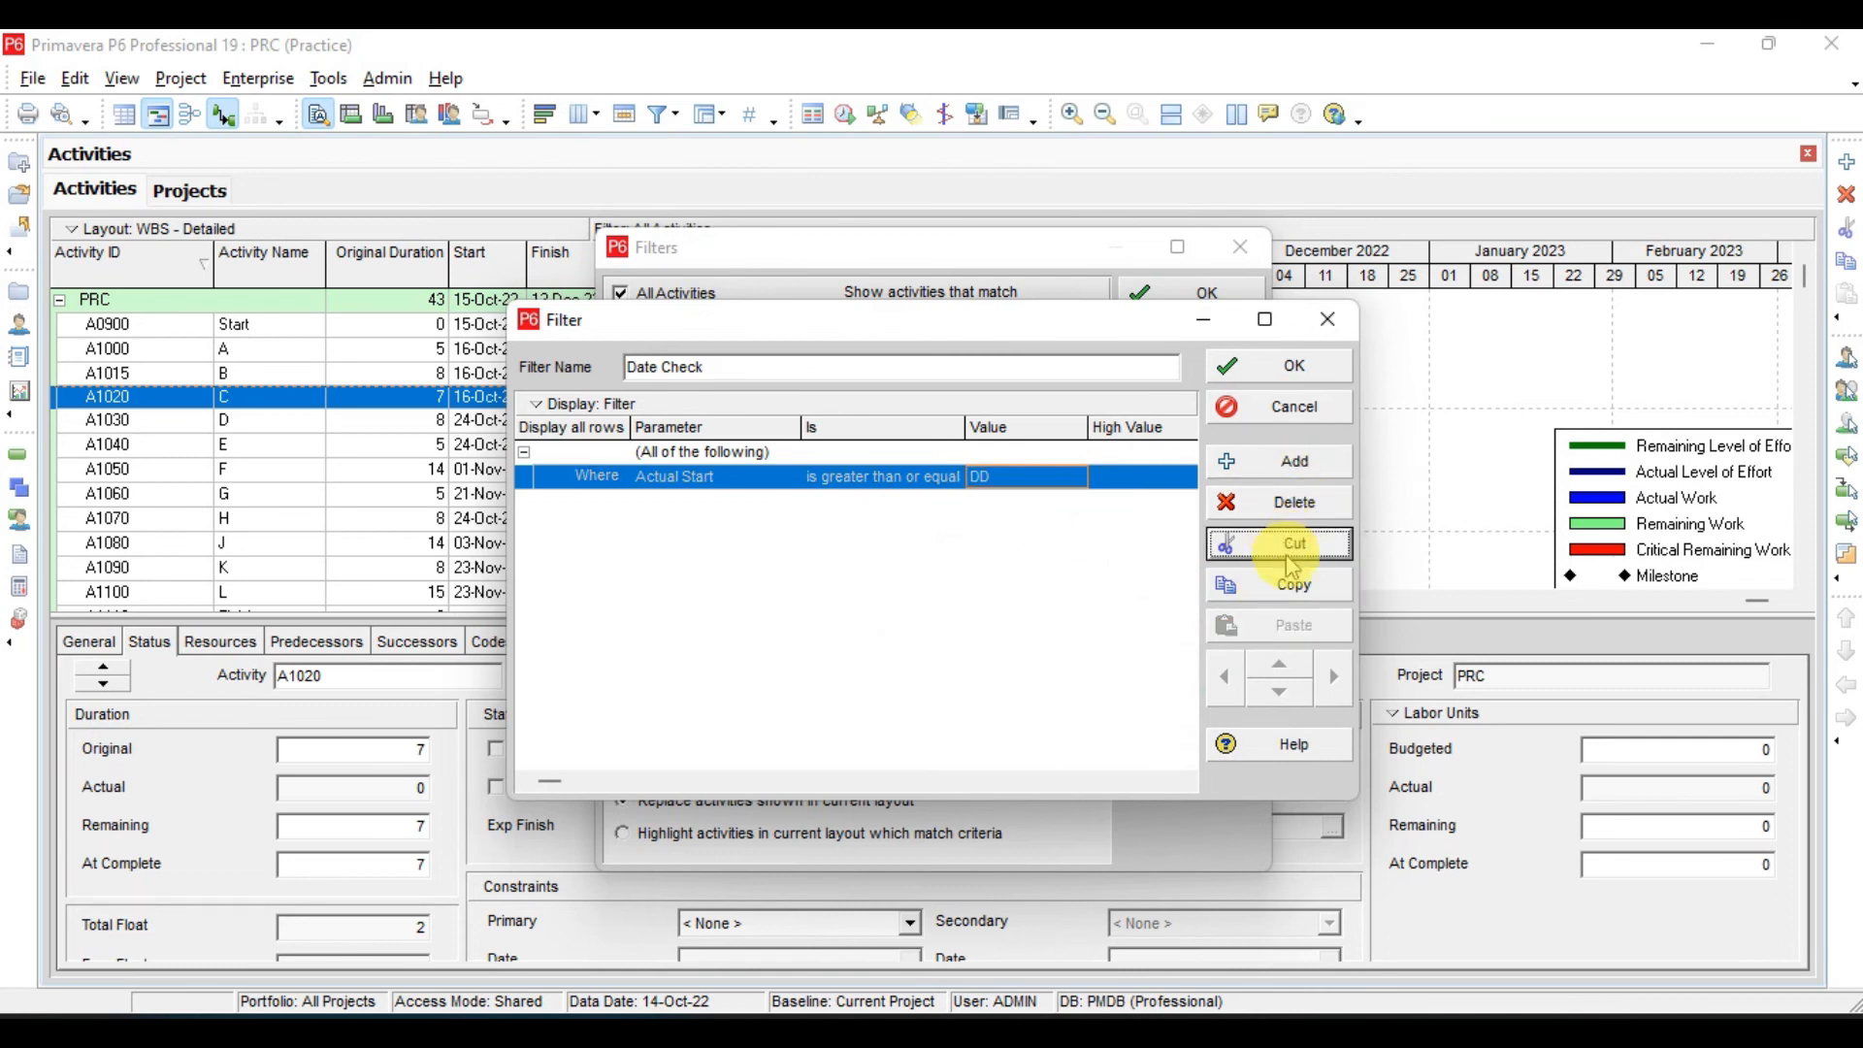
{"action": "left_click", "coordinate": [1293, 587]}
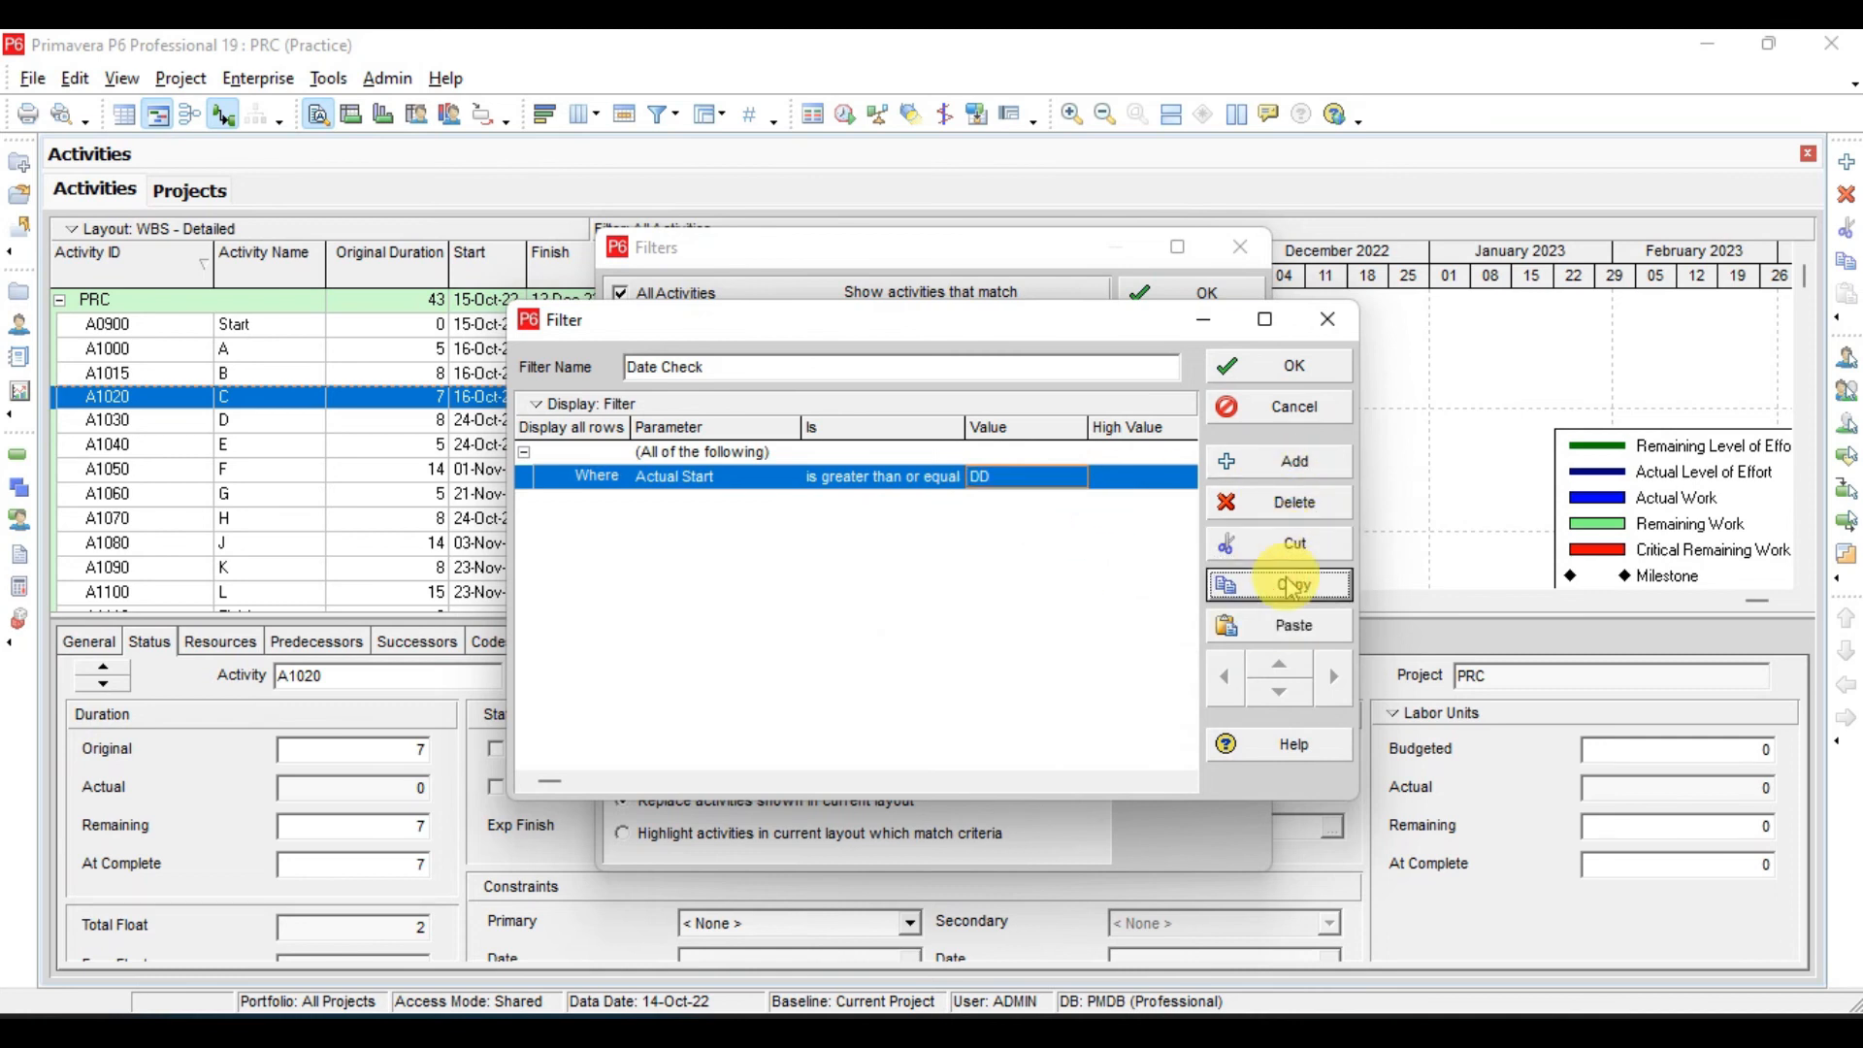
{"action": "left_click", "coordinate": [1296, 625]}
{"action": "left_click", "coordinate": [700, 502]}
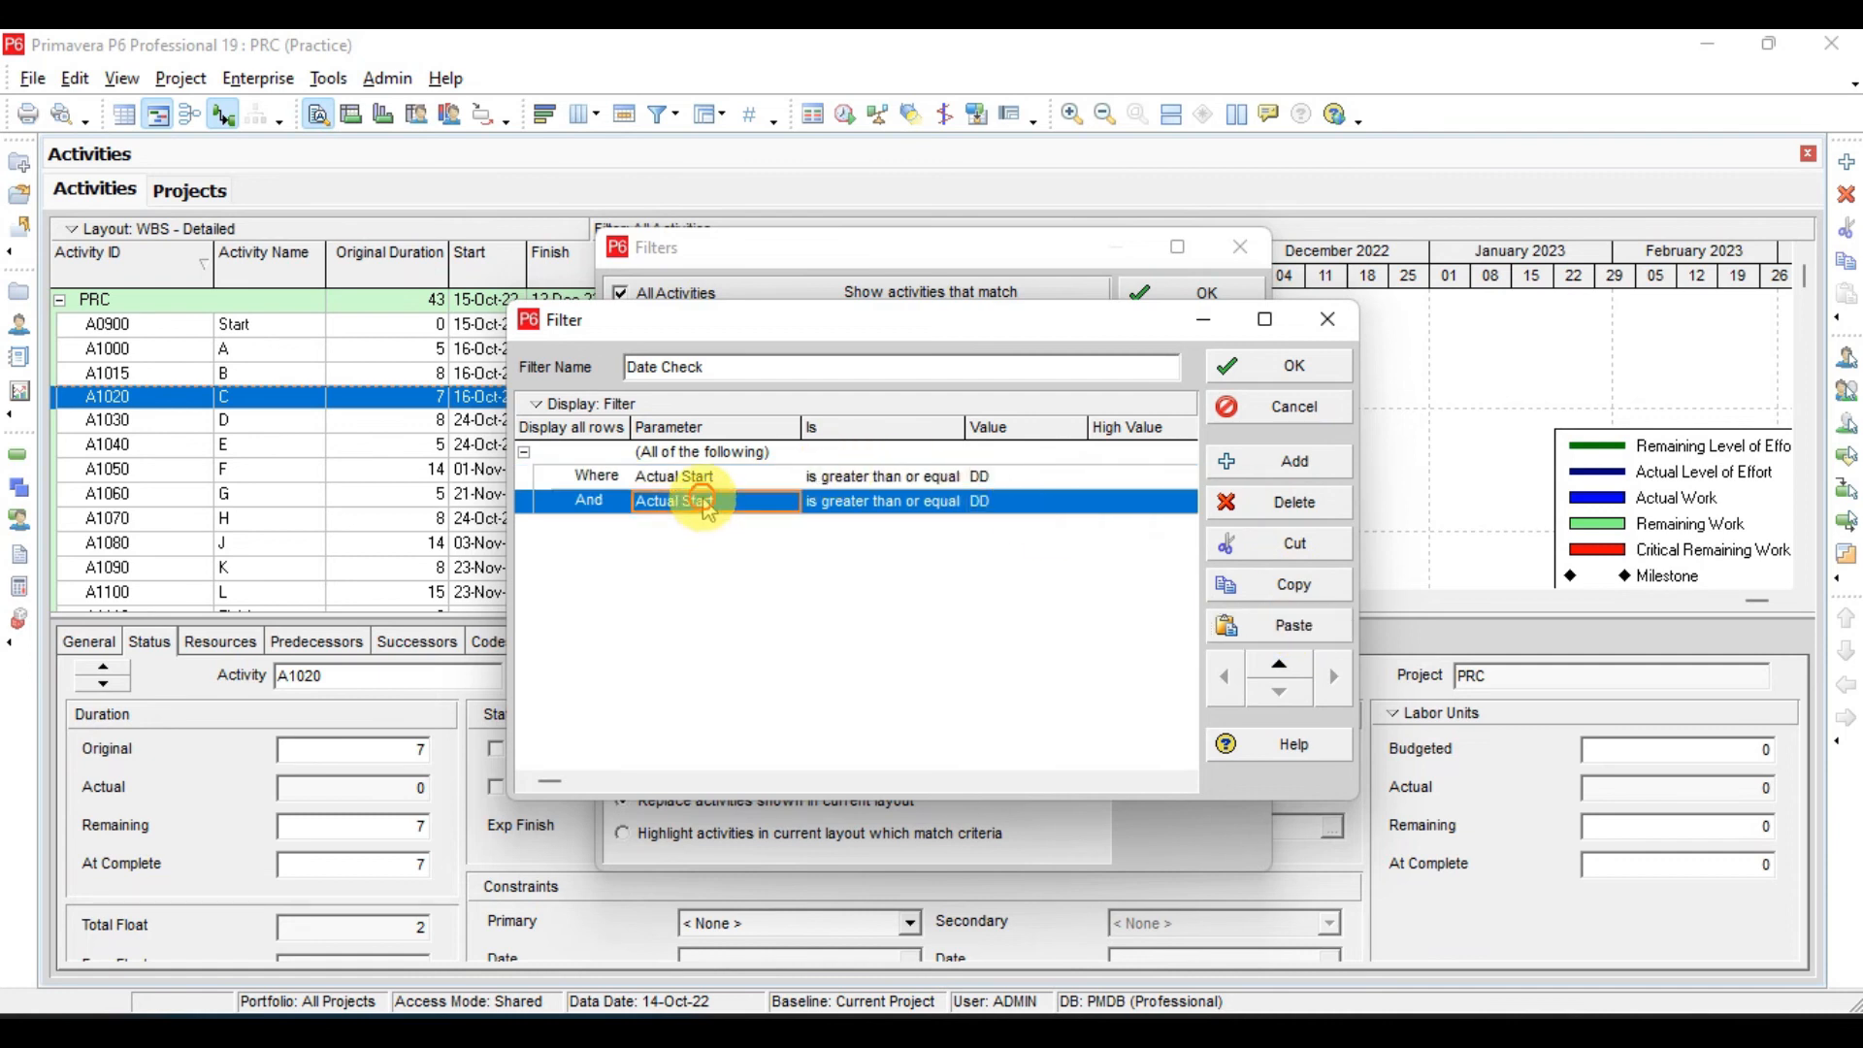
{"action": "scroll", "coordinate": [708, 509], "scroll_direction": "up", "scroll_amount": 20}
{"action": "scroll", "coordinate": [709, 509], "scroll_direction": "down", "scroll_amount": 8}
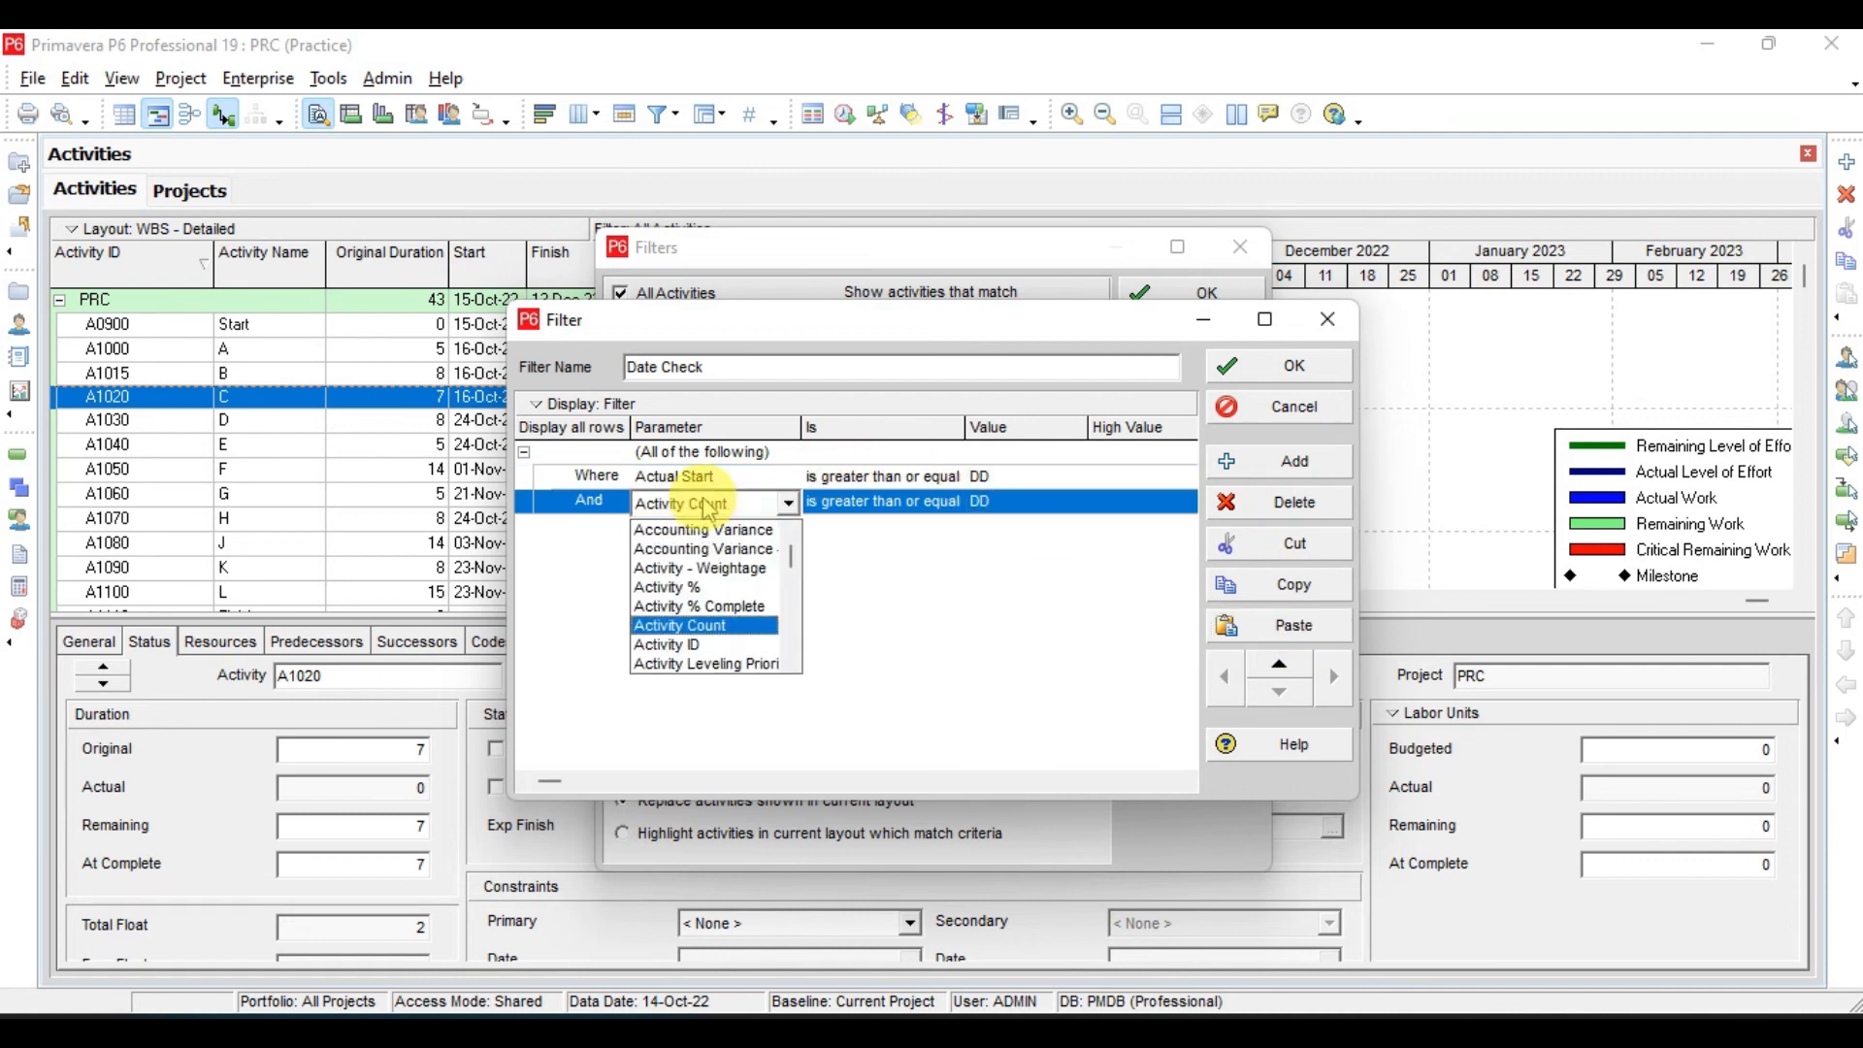
{"action": "scroll", "coordinate": [708, 509], "scroll_direction": "down", "scroll_amount": 4}
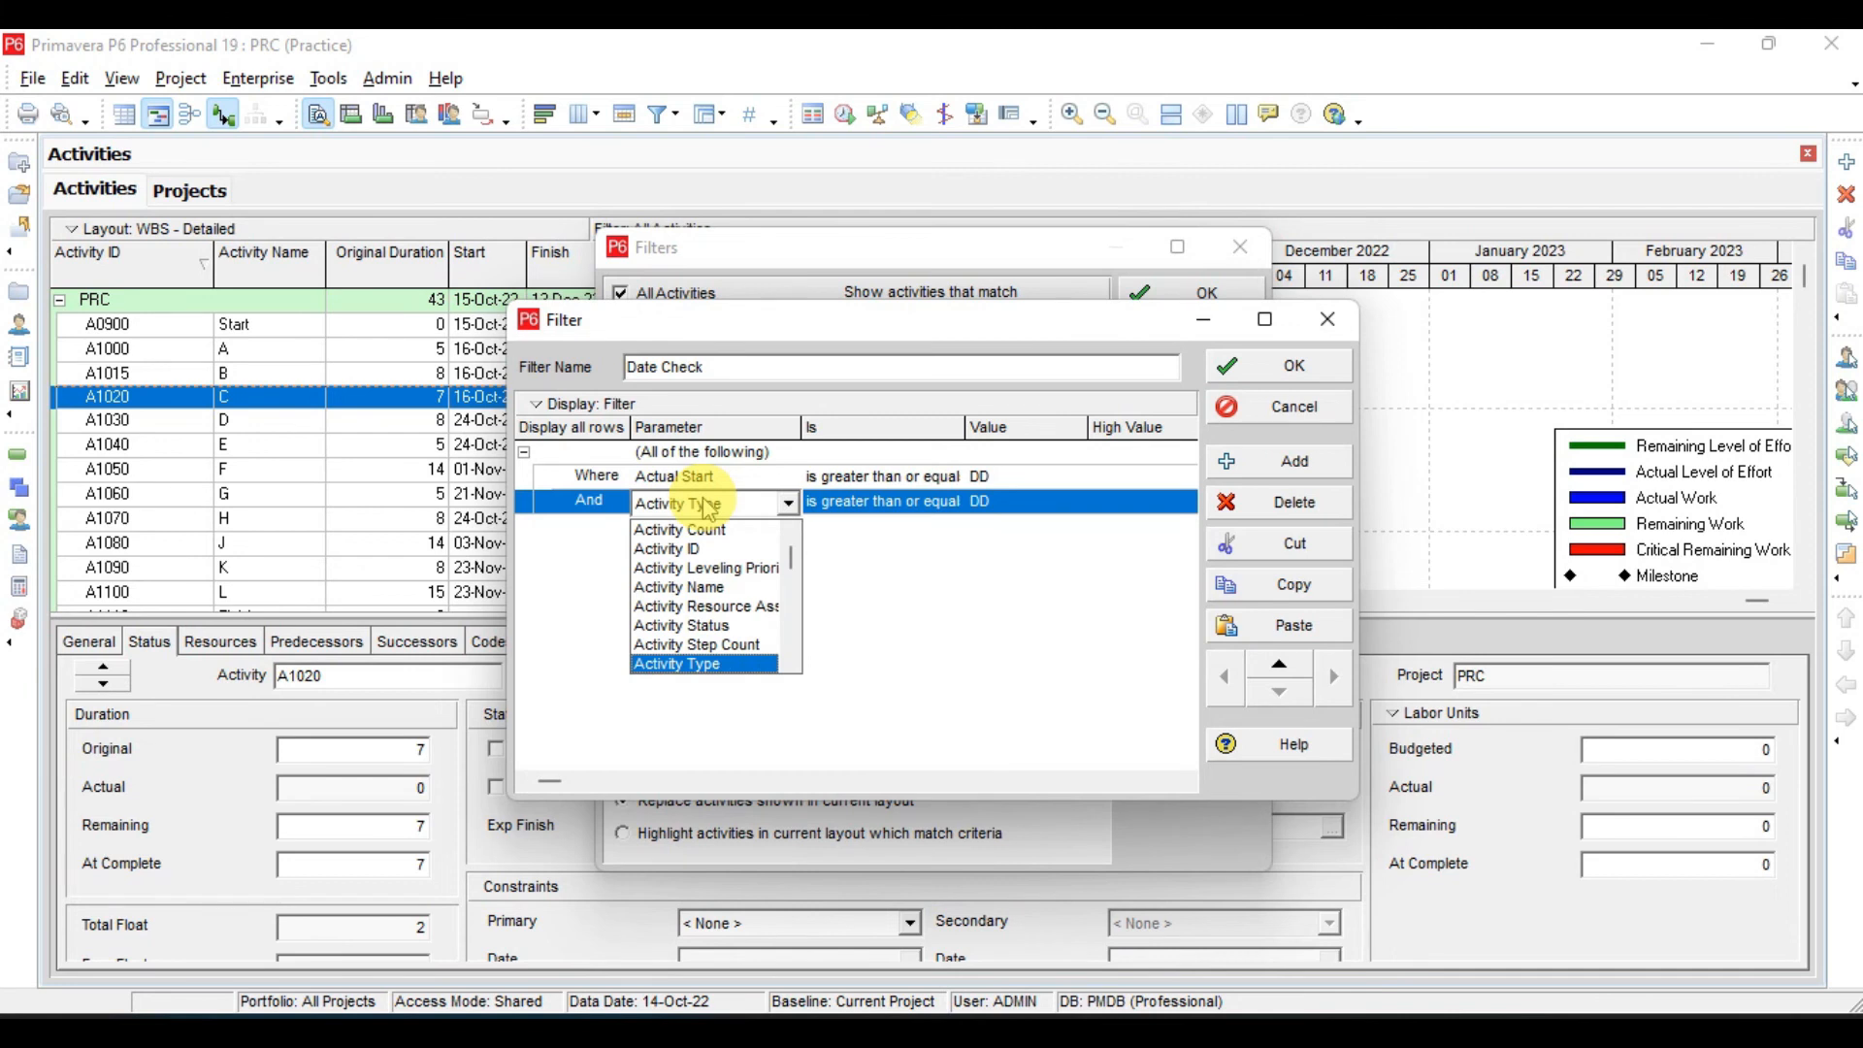
{"action": "scroll", "coordinate": [709, 509], "scroll_direction": "down", "scroll_amount": 6}
{"action": "left_click", "coordinate": [708, 509]}
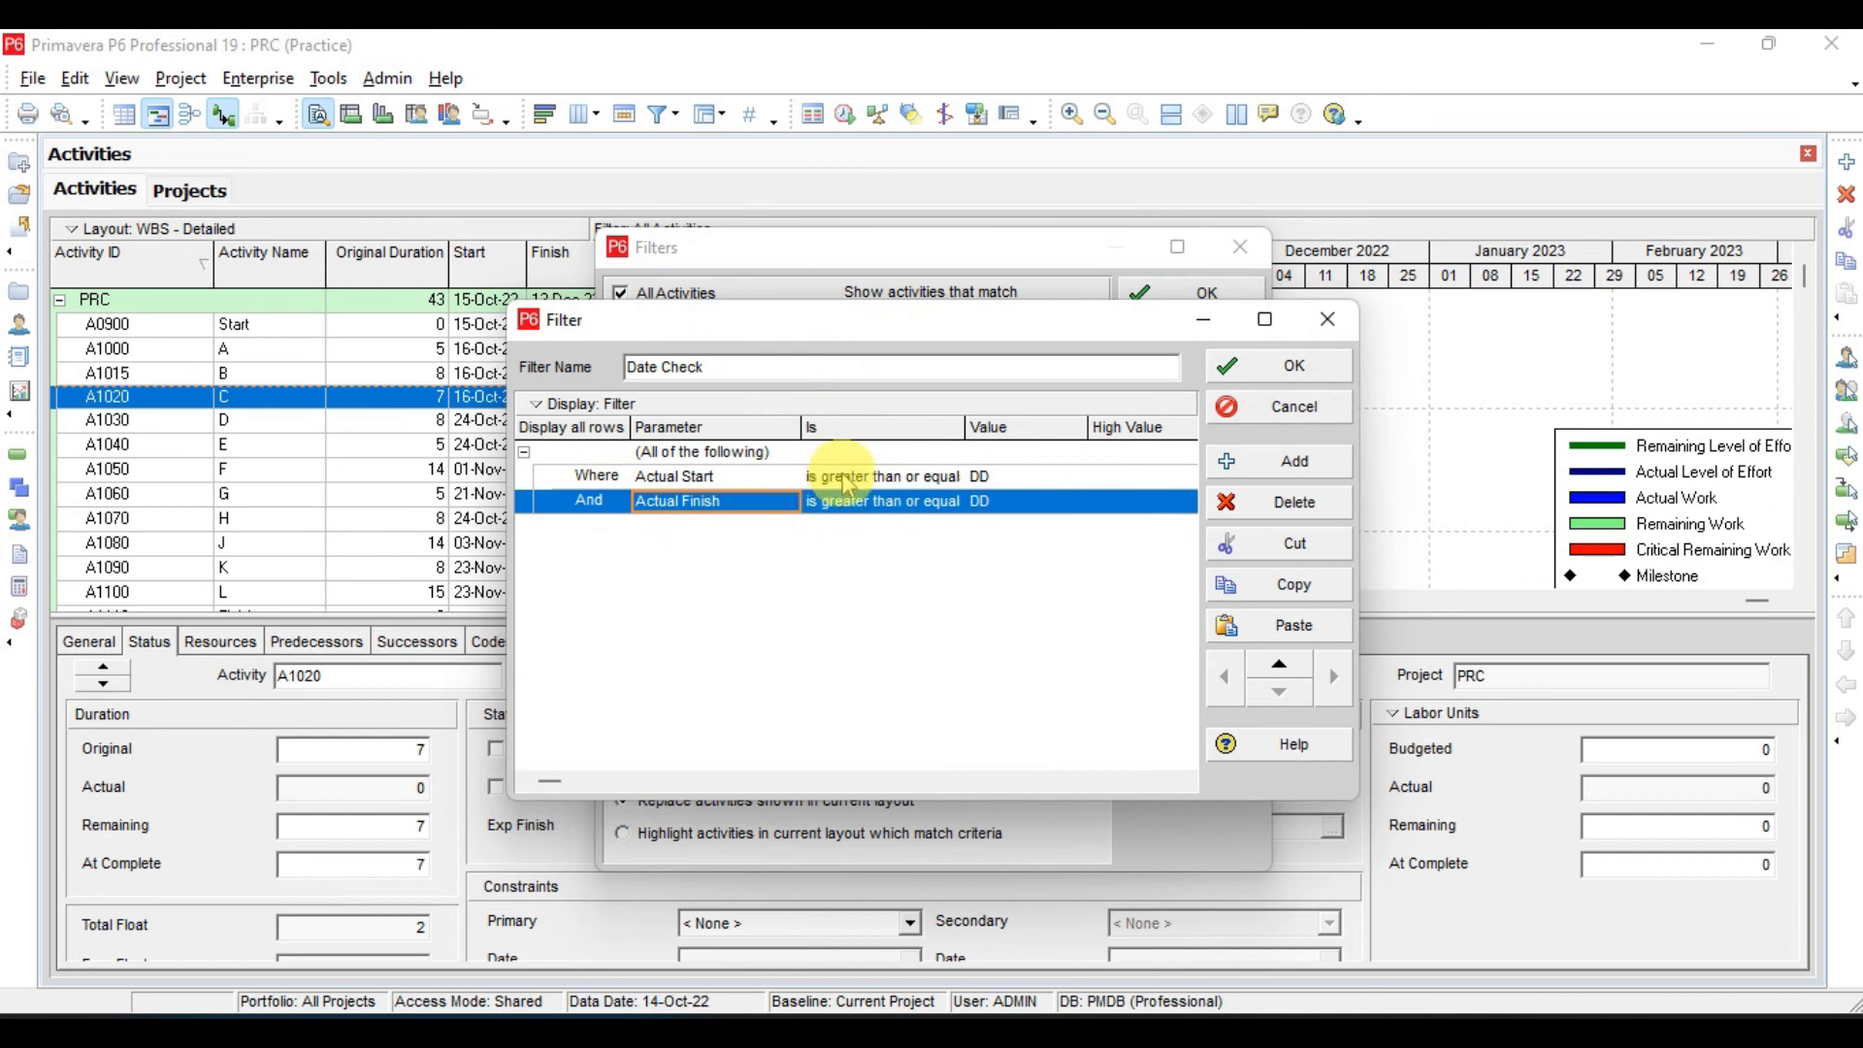
- Save the Date Check filter and apply it to the activity table
{"action": "left_click", "coordinate": [1286, 385]}
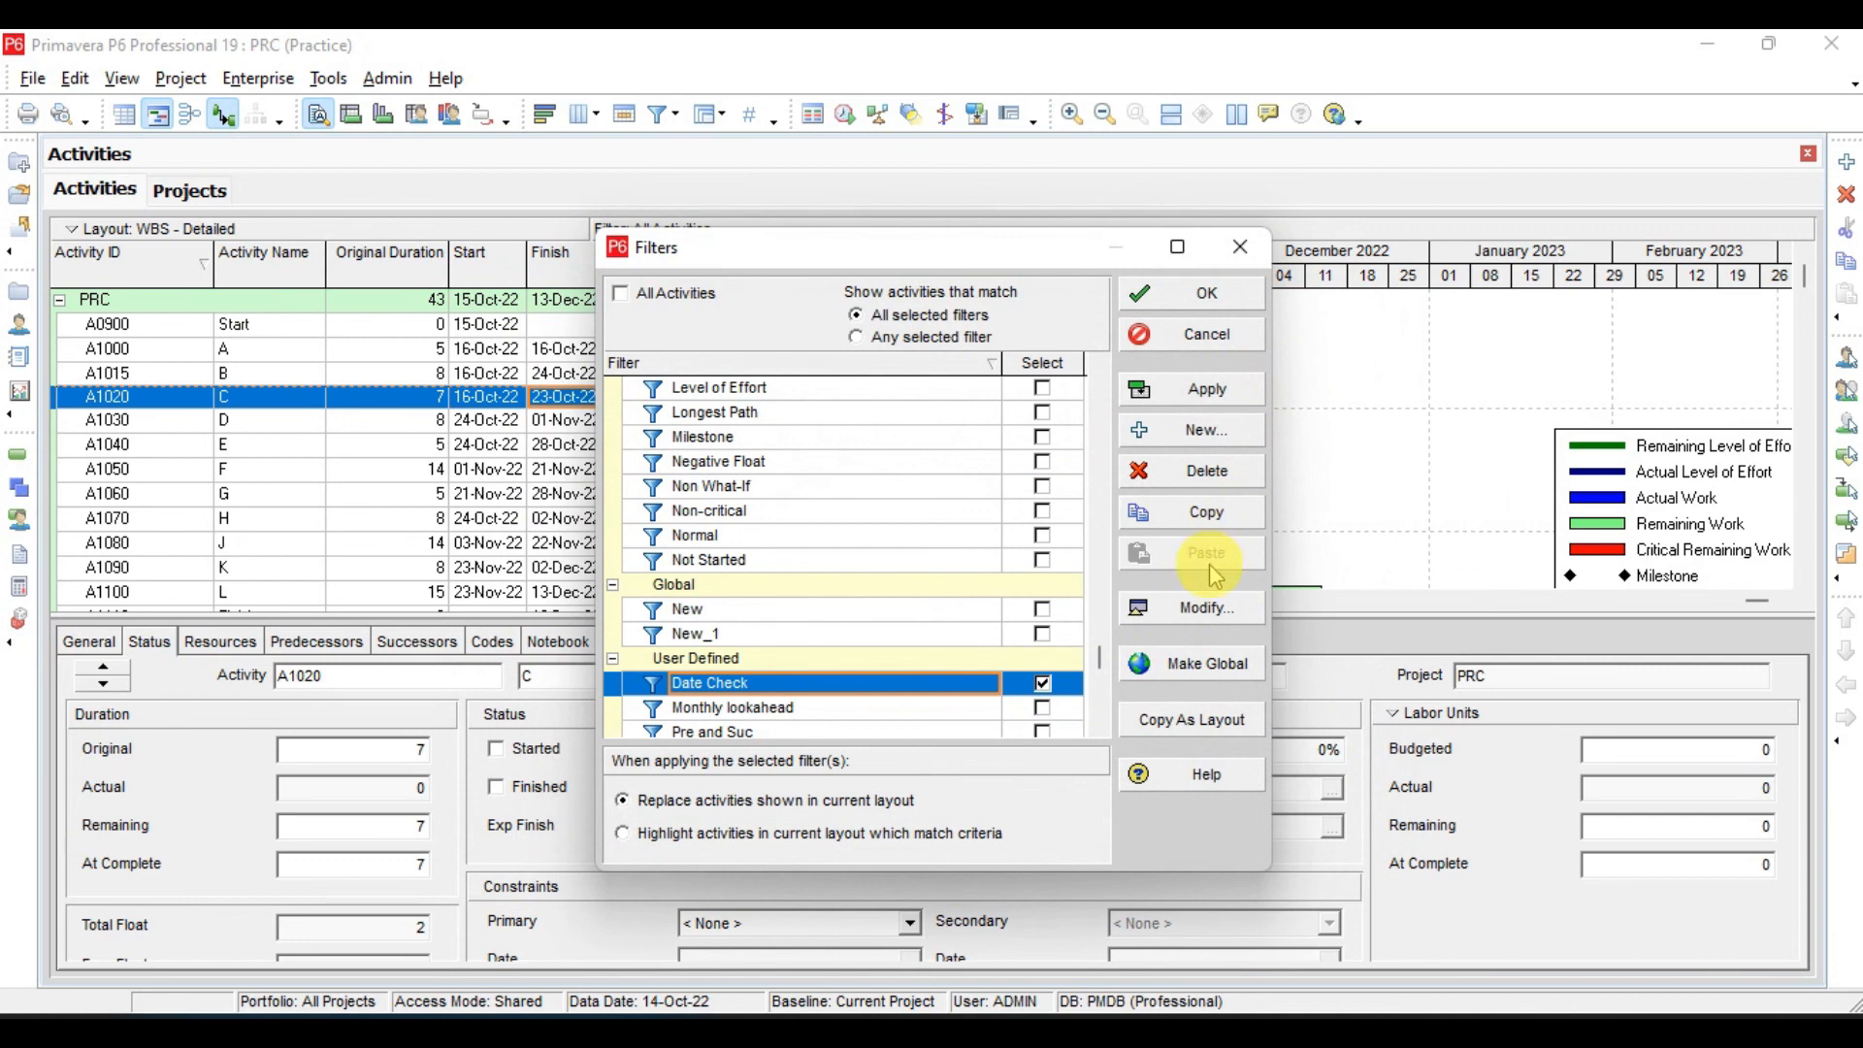
{"action": "left_click", "coordinate": [1202, 392]}
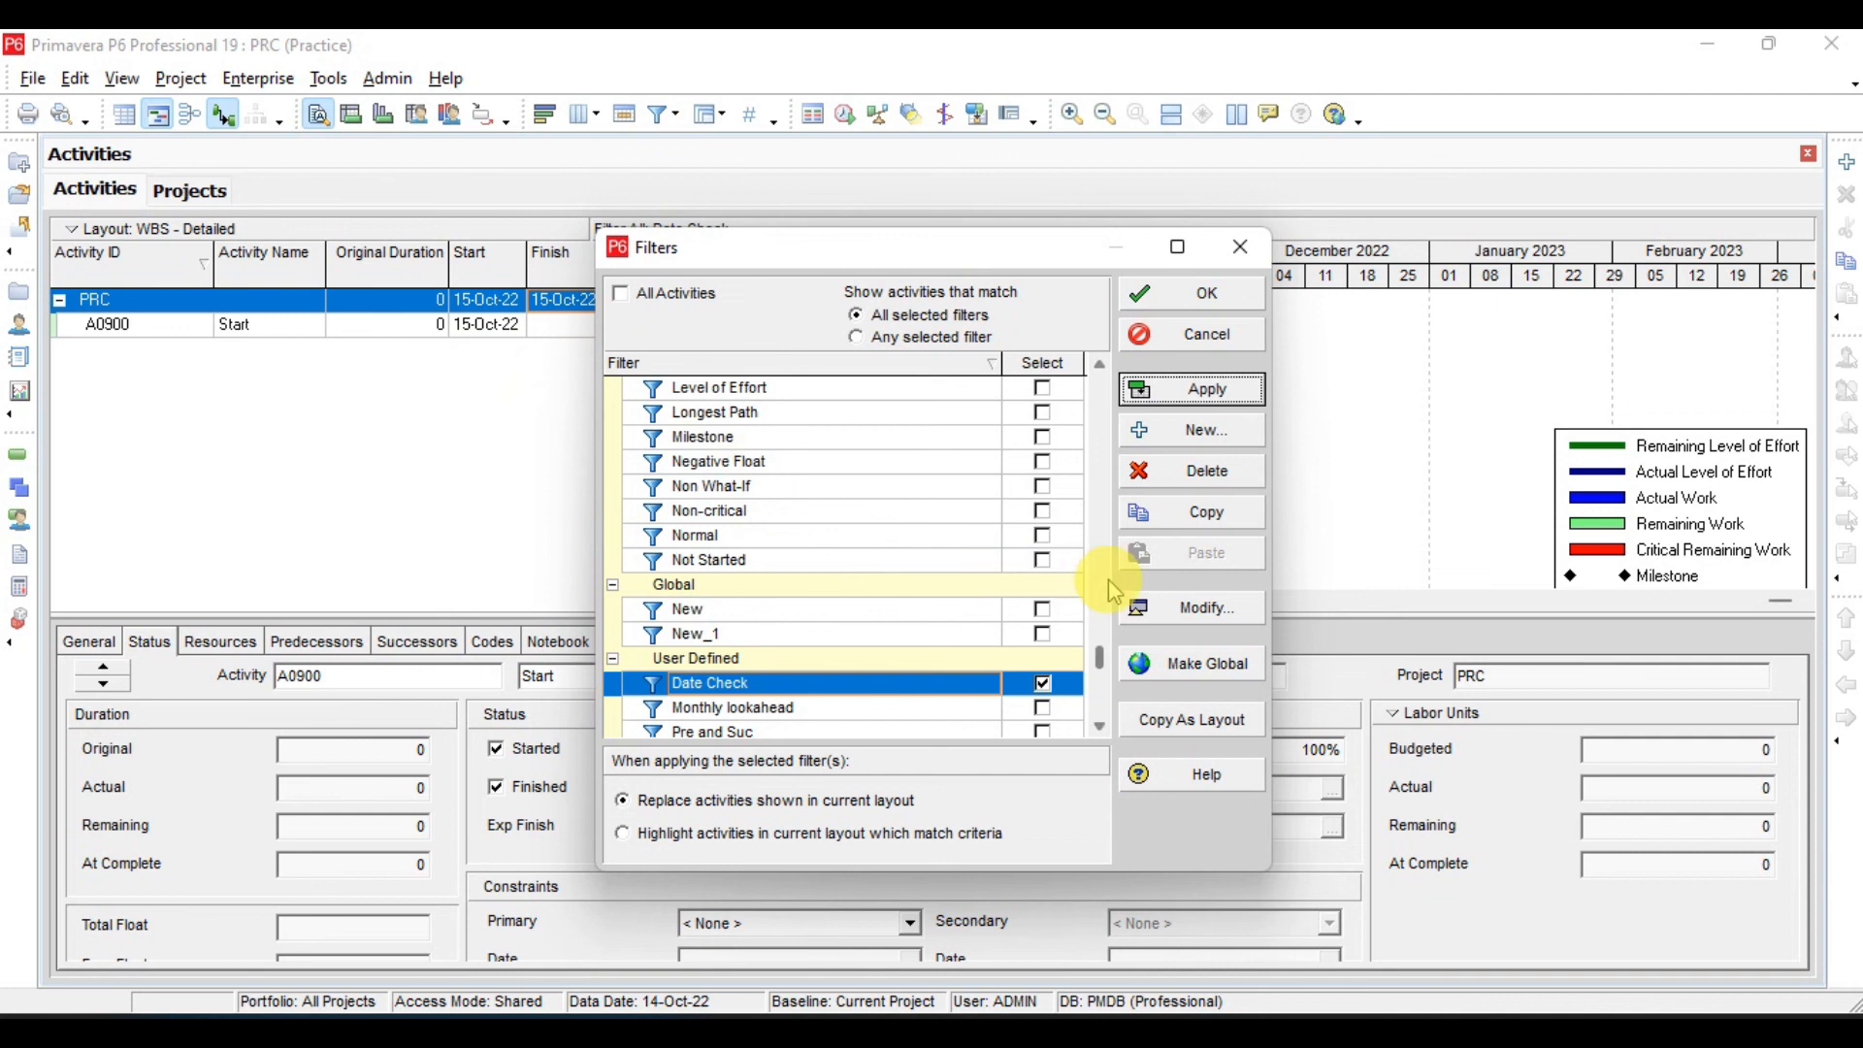
- Modify the Date Check filter to match Any of the following criteria, and reapply it before closing the Filters dialog
{"action": "left_click", "coordinate": [1239, 609]}
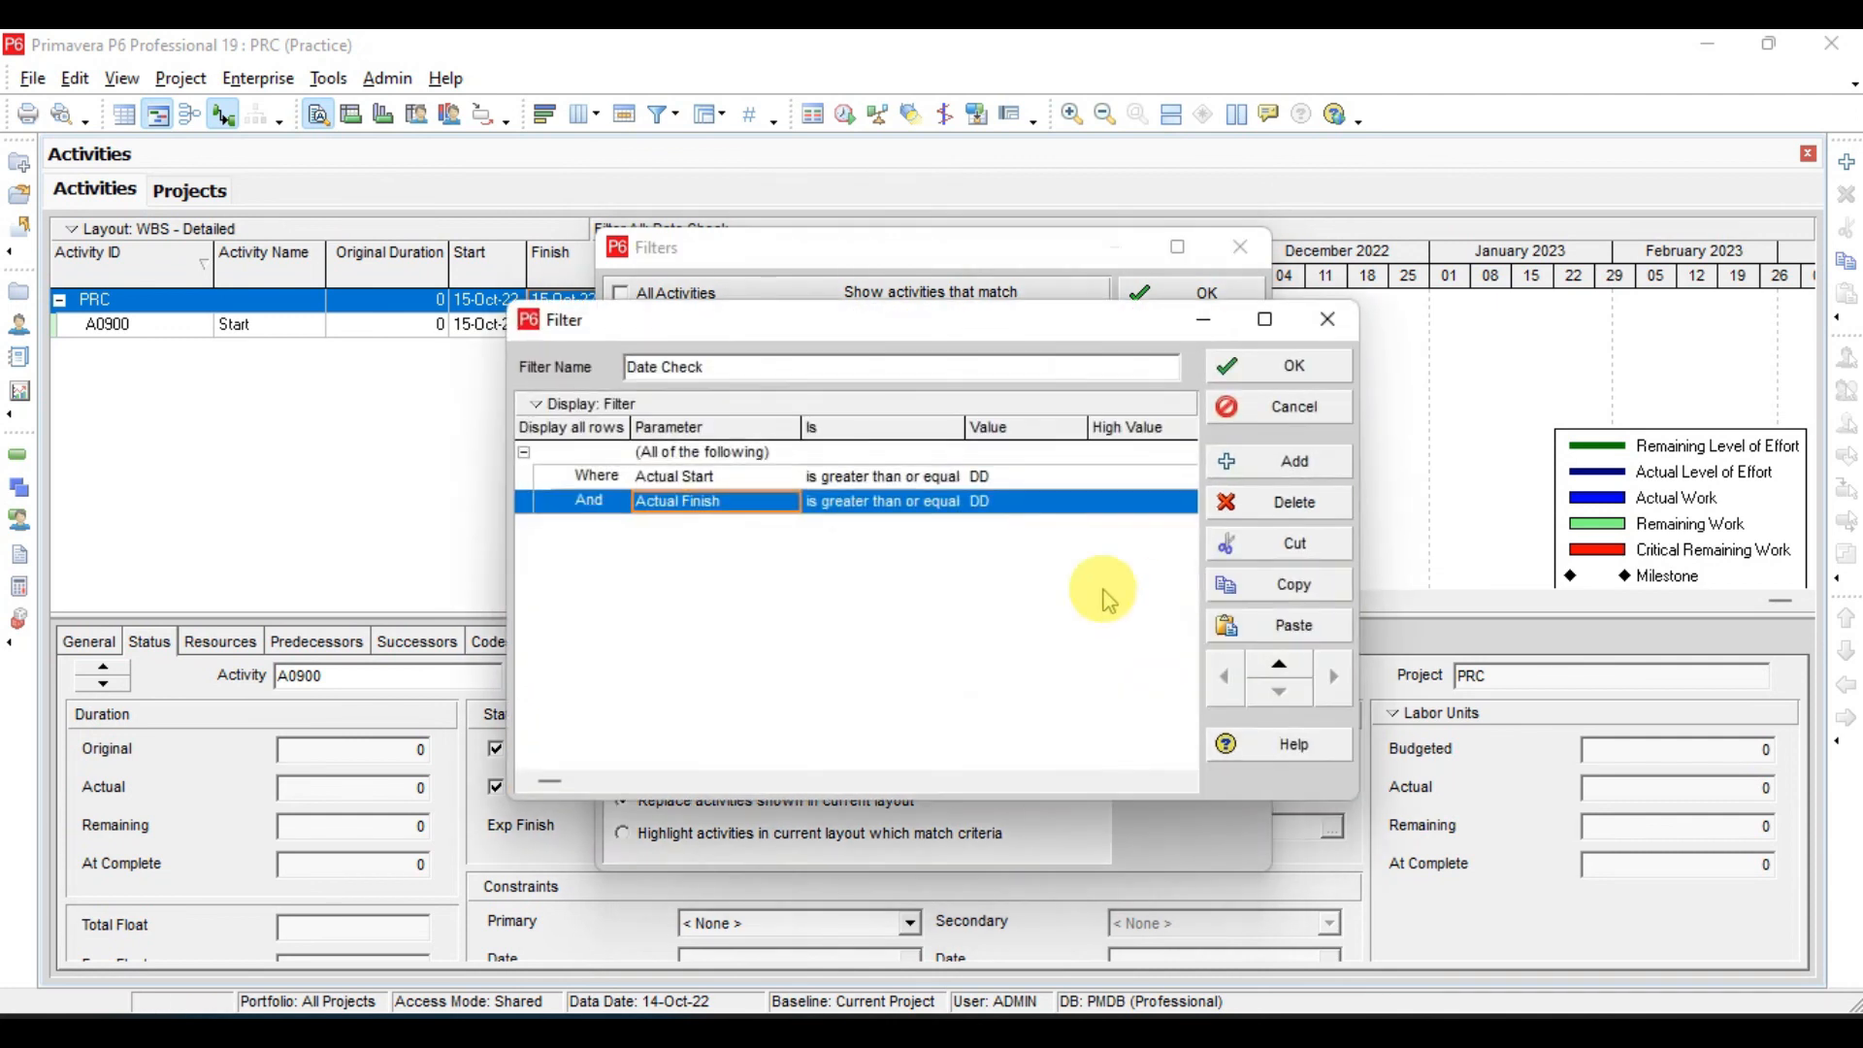
{"action": "left_click", "coordinate": [694, 453]}
{"action": "left_click", "coordinate": [694, 453]}
{"action": "left_click", "coordinate": [663, 500]}
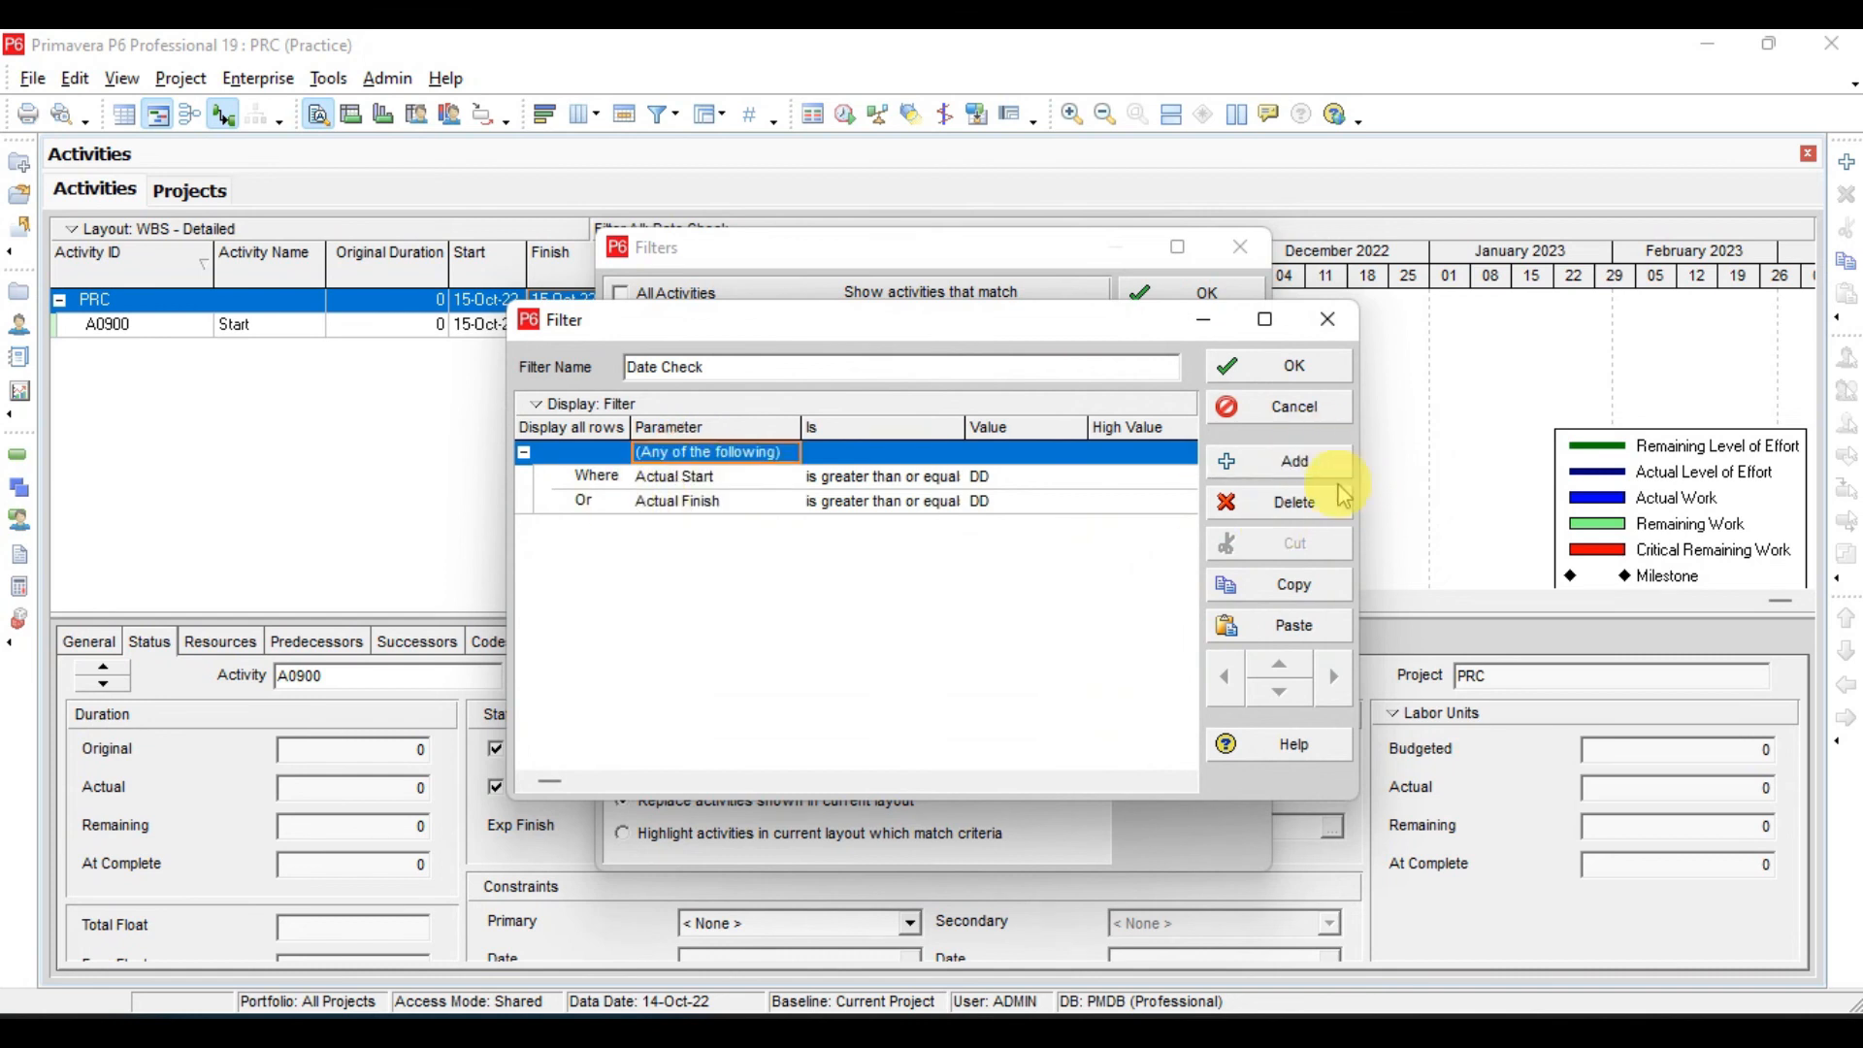
{"action": "left_click", "coordinate": [1252, 367]}
{"action": "left_click", "coordinate": [1231, 390]}
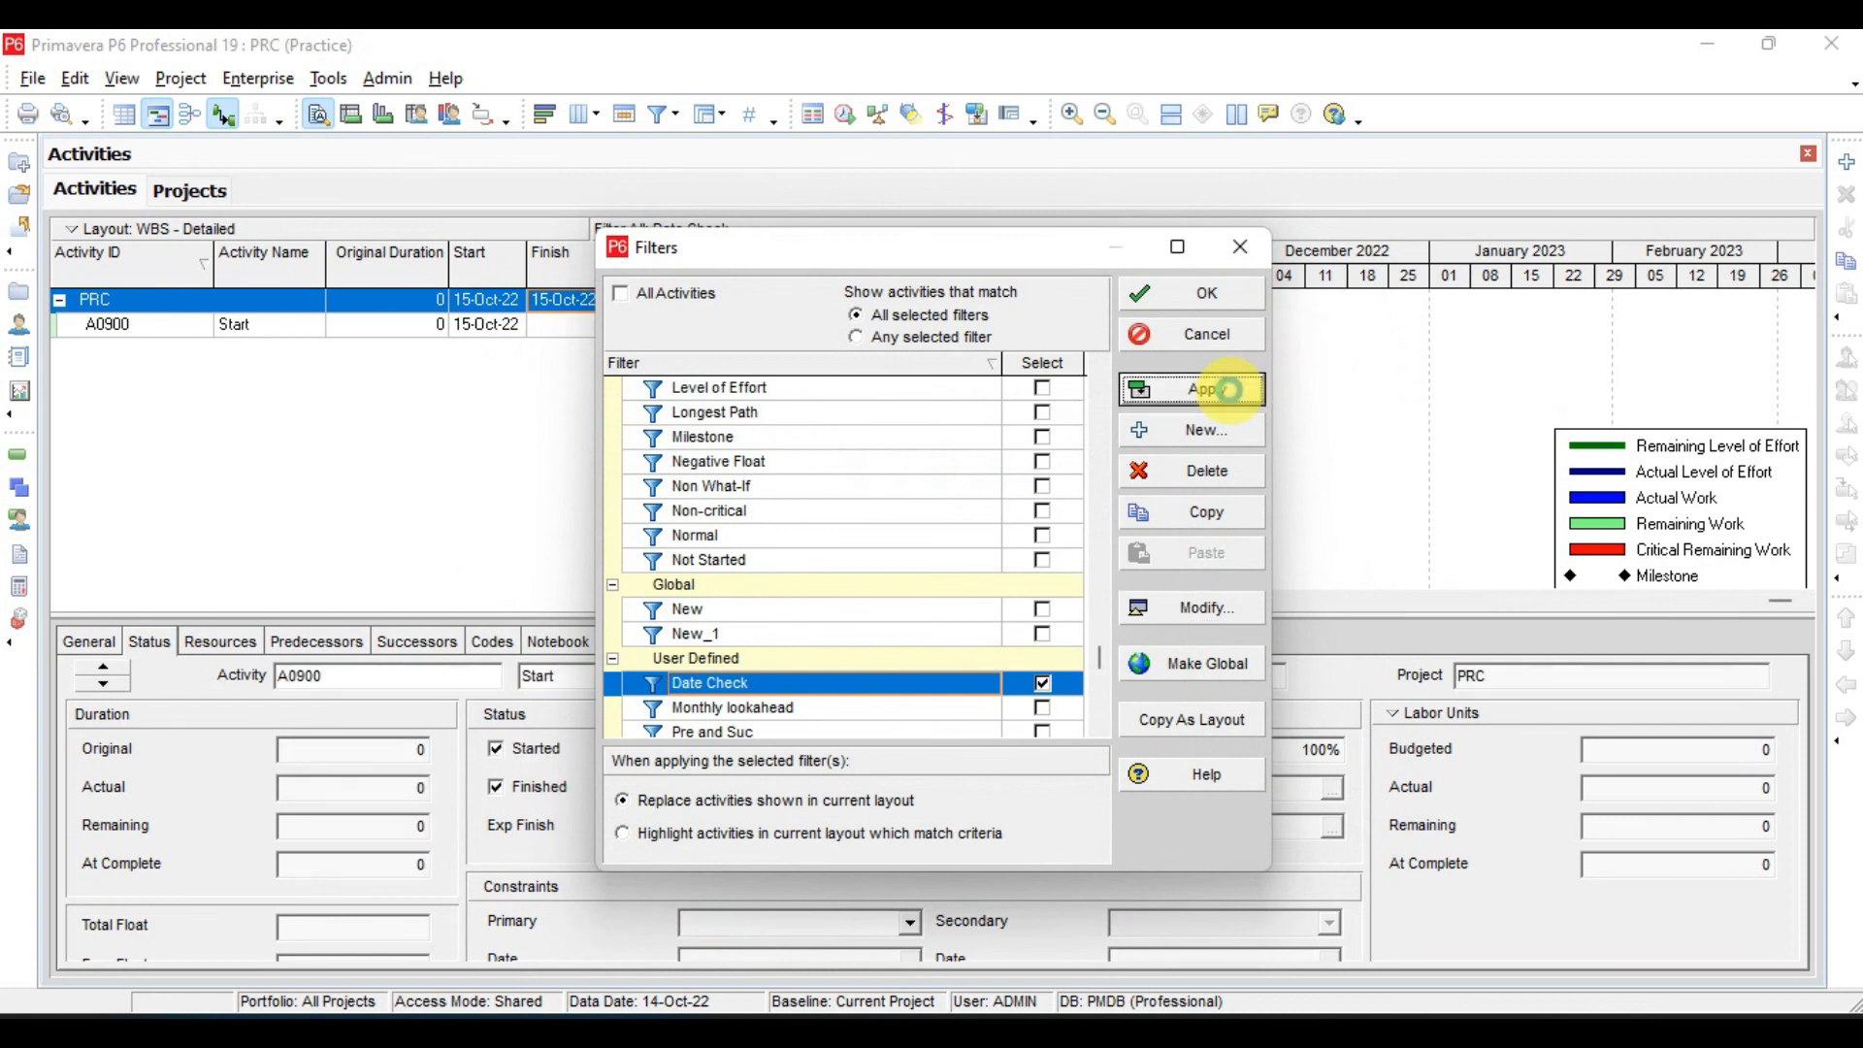
{"action": "left_click", "coordinate": [1194, 291]}
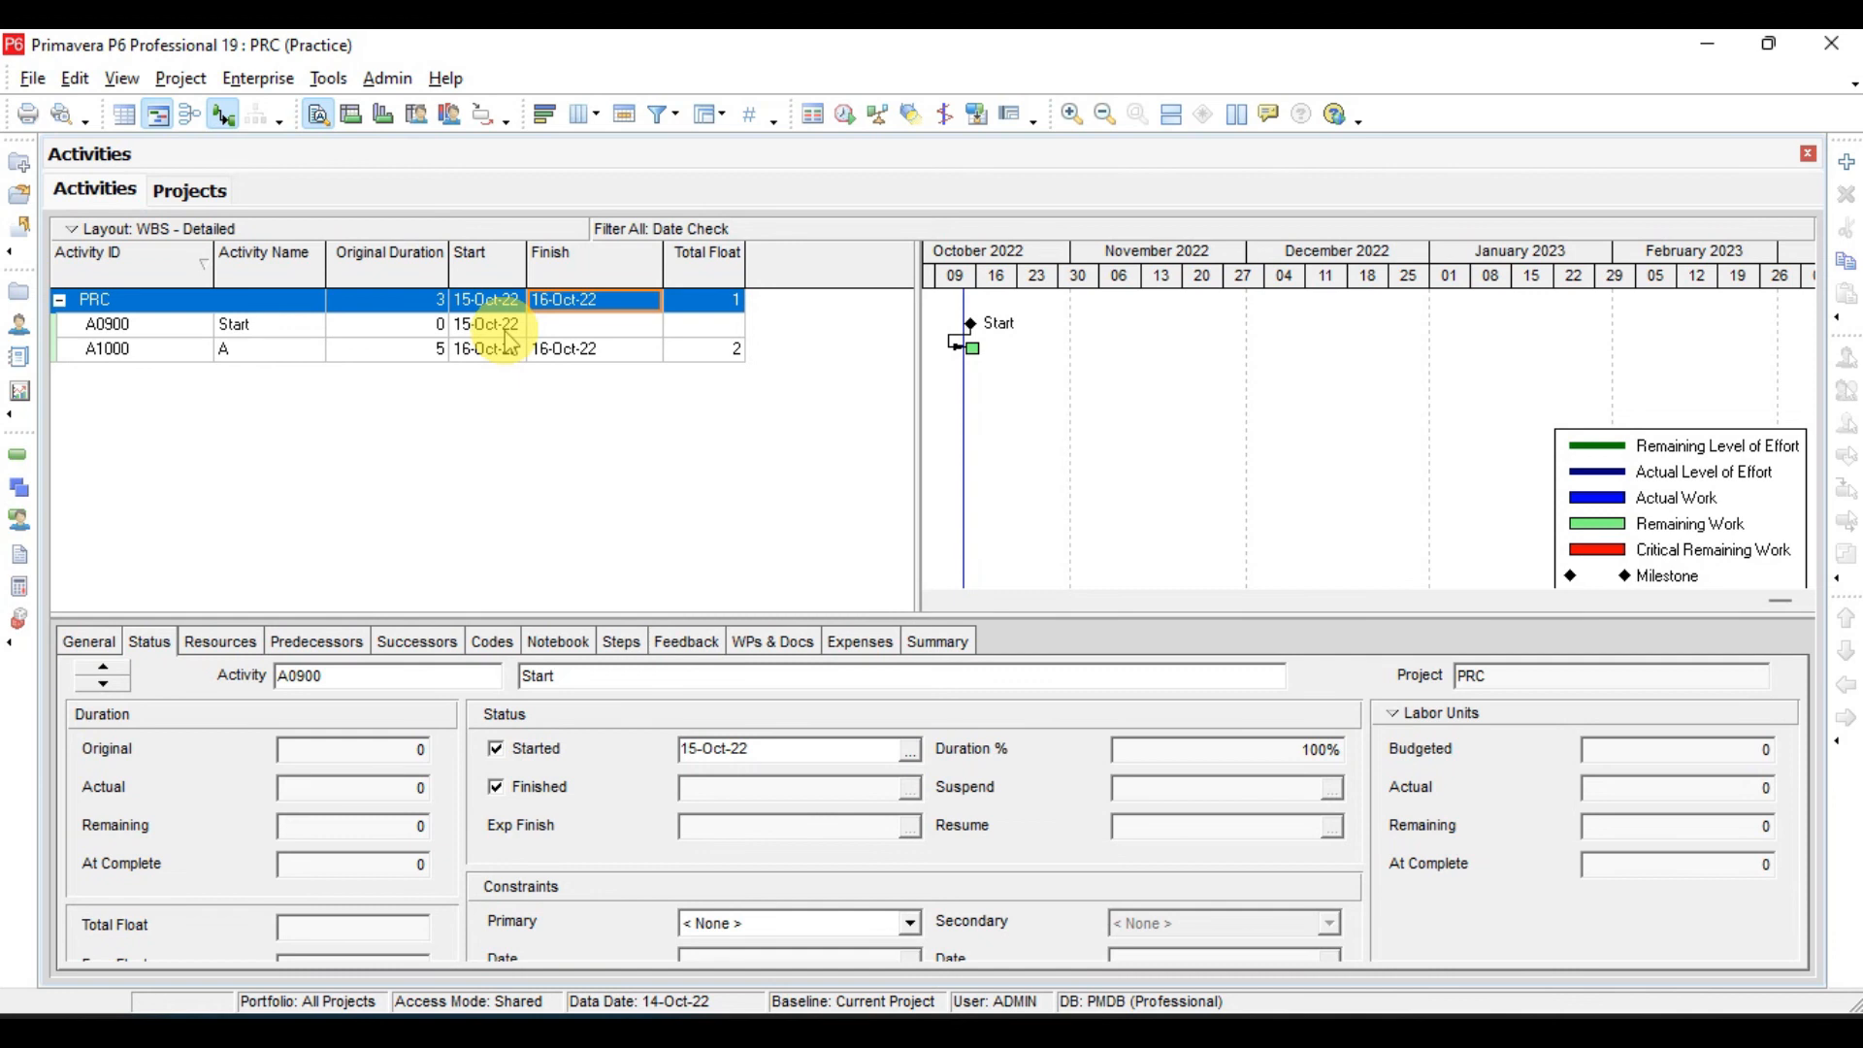
- Review the criteria of the user-defined Pre and Suc filter
{"action": "right_click", "coordinate": [545, 416]}
{"action": "left_click", "coordinate": [600, 861]}
{"action": "left_click", "coordinate": [1186, 621]}
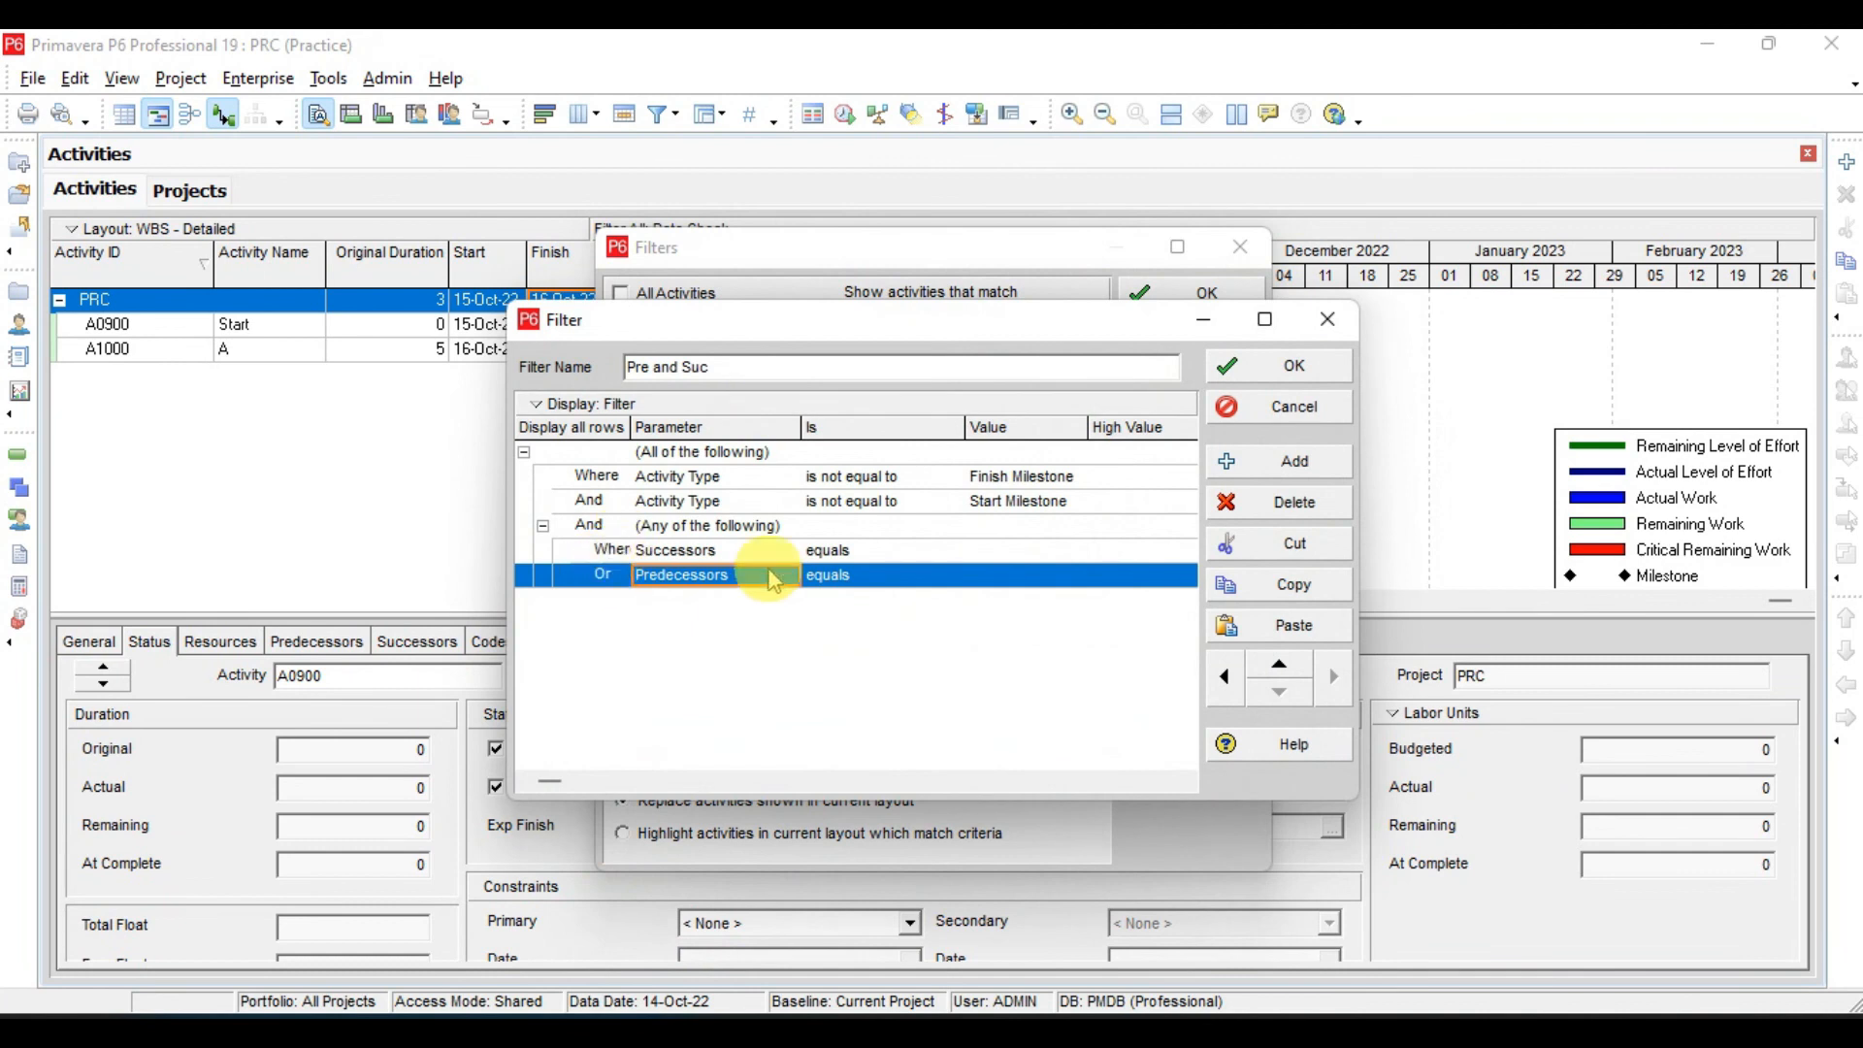
{"action": "left_click", "coordinate": [1291, 366]}
- Review the Date Check filter's criteria and deselect the filter, applying All Activities to the activity table
{"action": "left_click", "coordinate": [1019, 653]}
{"action": "left_click", "coordinate": [1186, 621]}
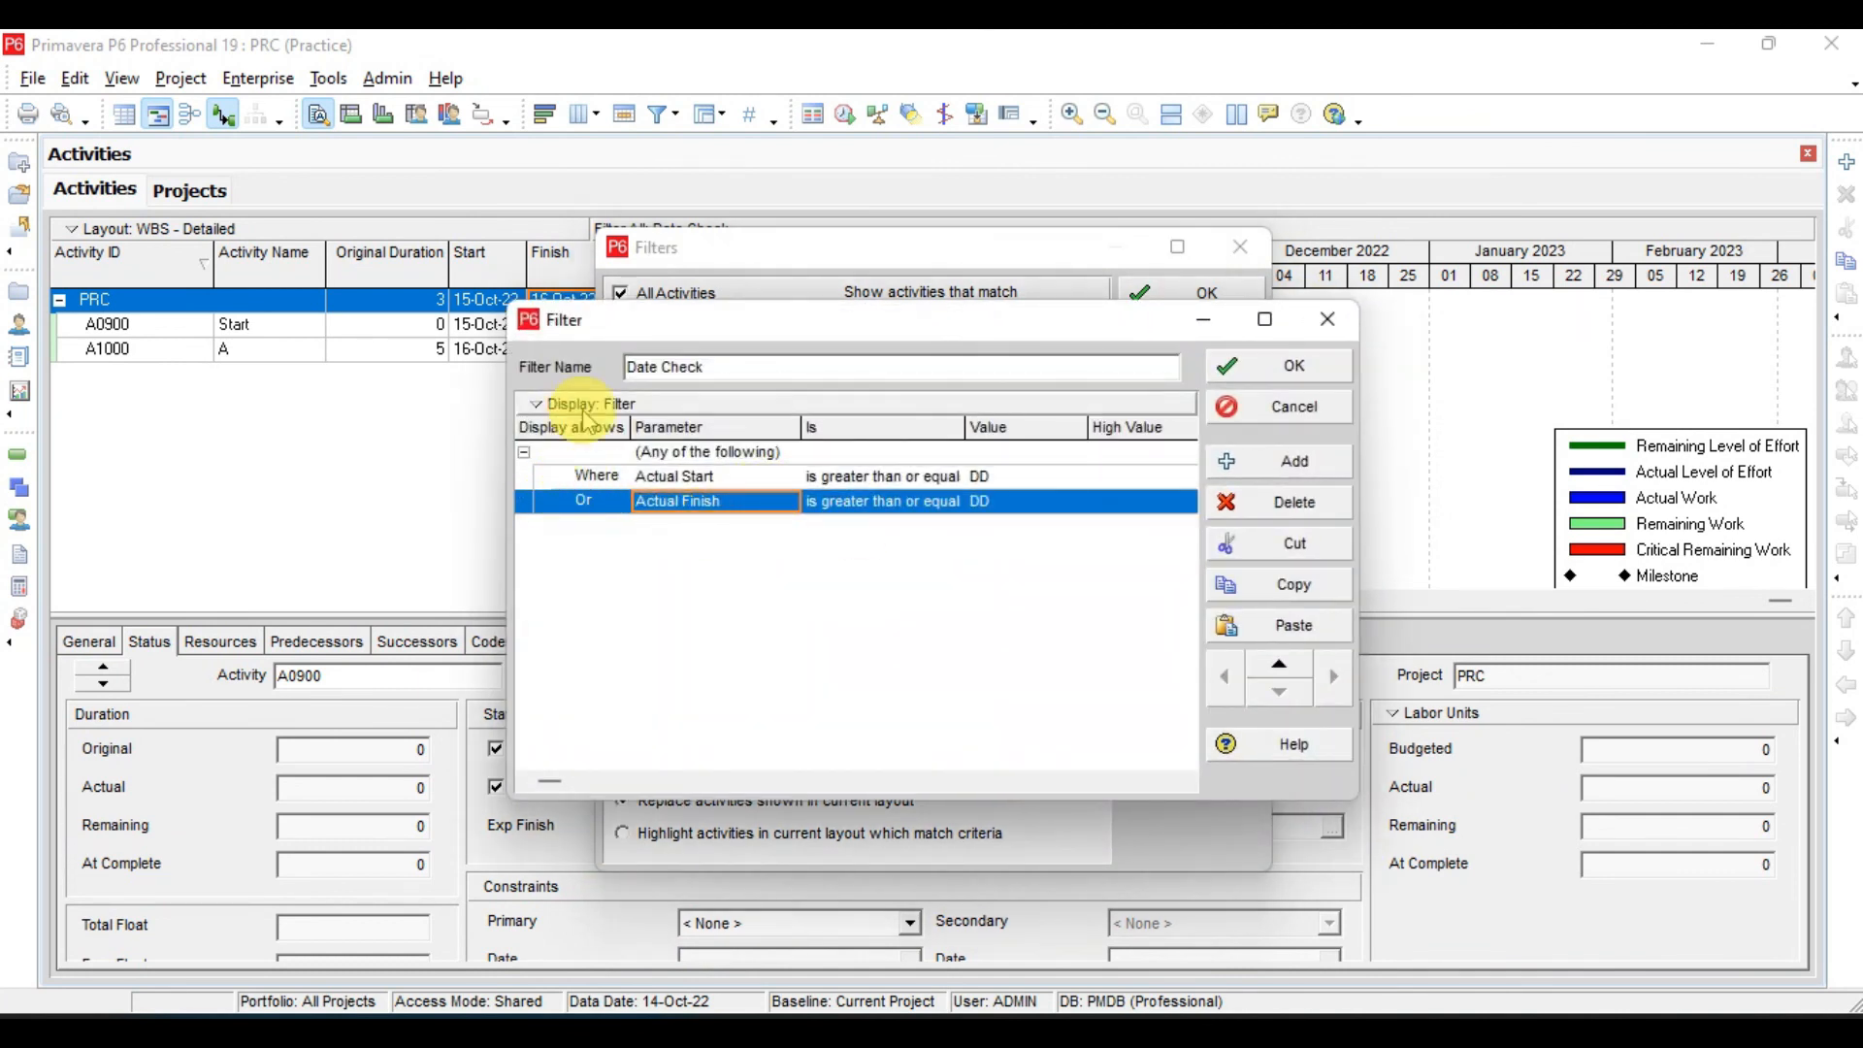
{"action": "left_click", "coordinate": [1298, 371]}
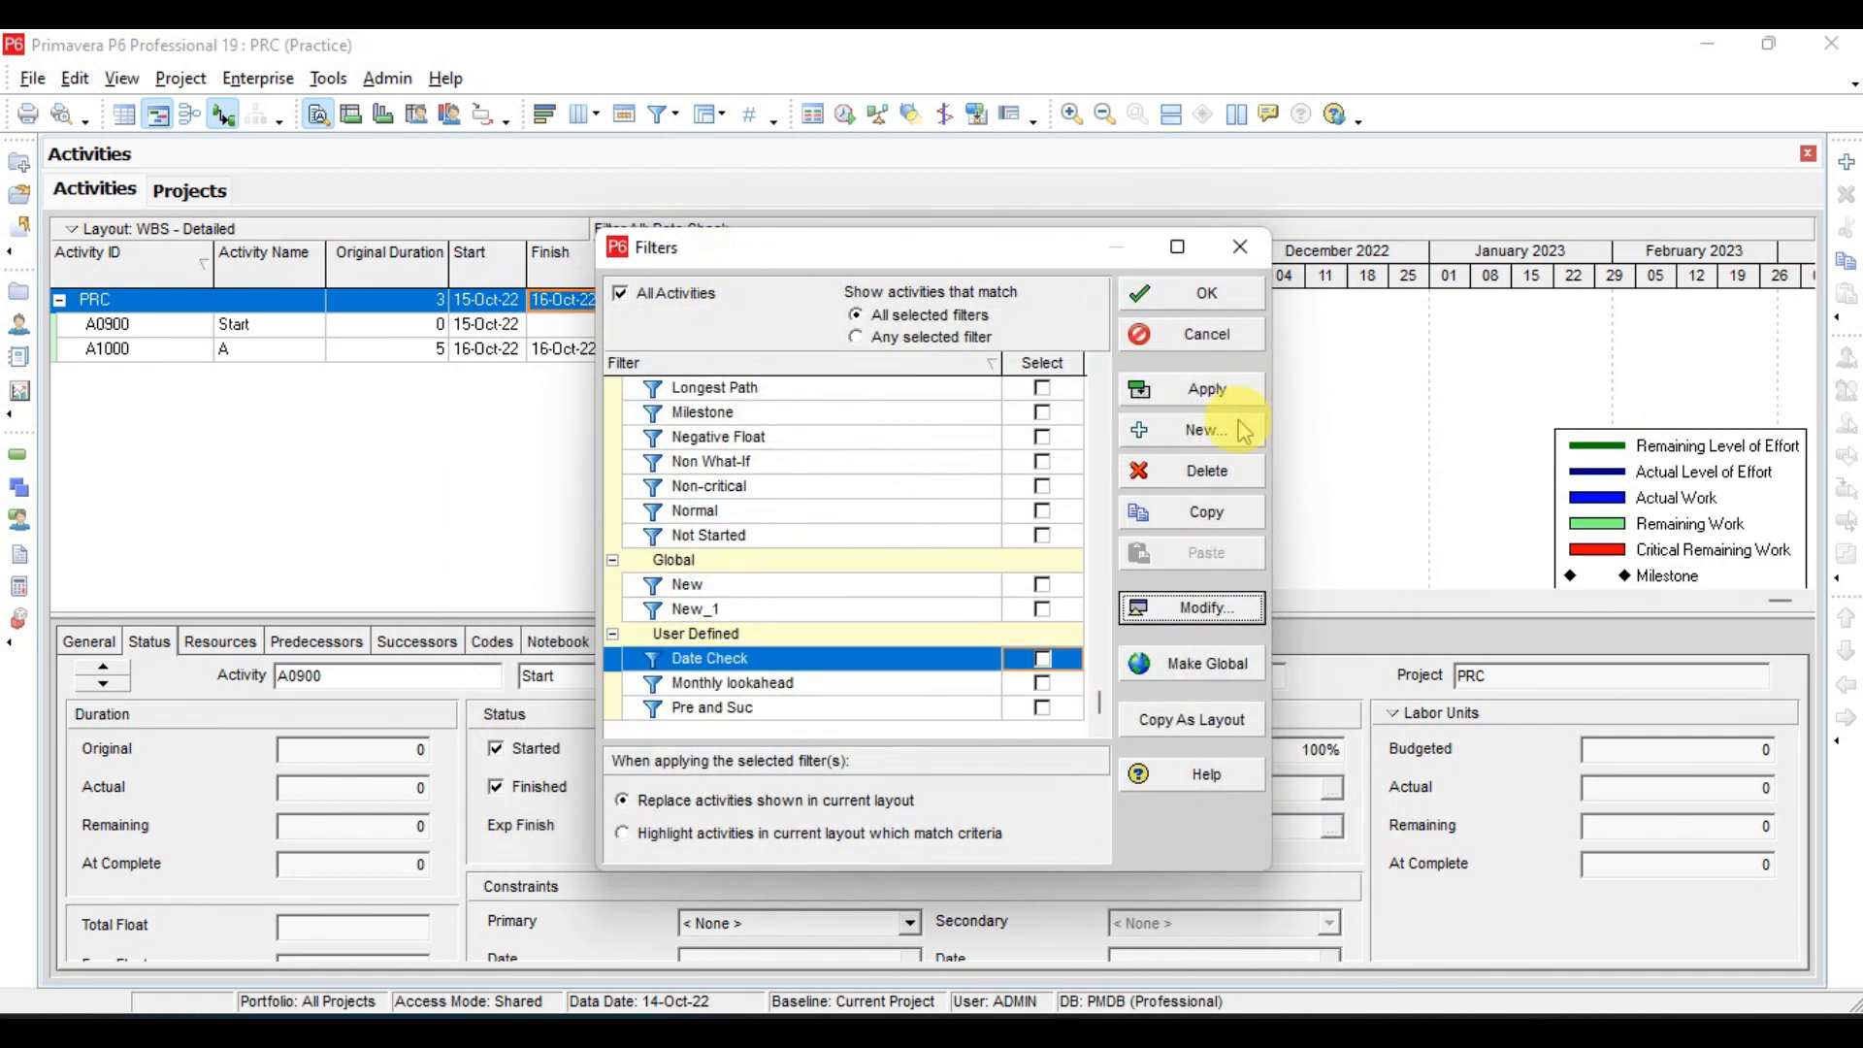
{"action": "left_click", "coordinate": [1204, 389]}
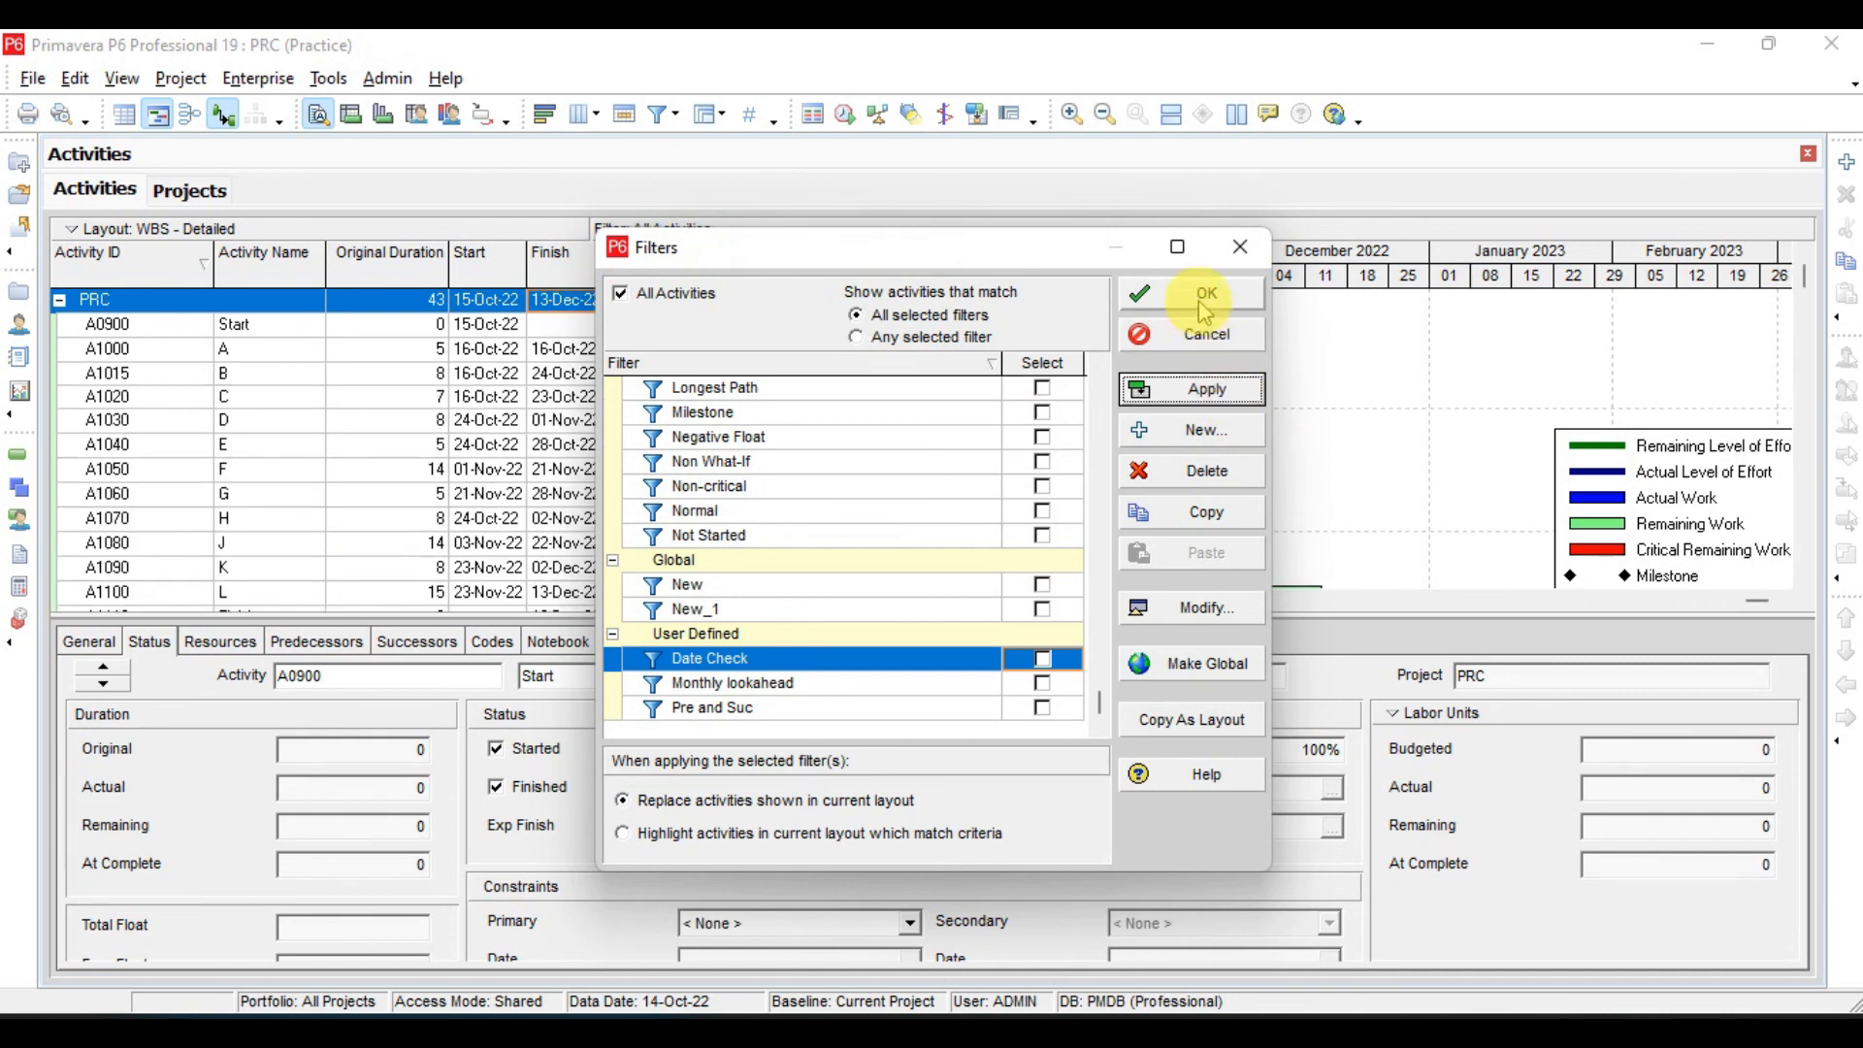
{"action": "left_click", "coordinate": [1206, 313]}
- Switch to the Lesson-12 presentation in Adobe Acrobat Pro and examine the slide on combining And and Or in a single filter
{"action": "left_click", "coordinate": [1230, 1017]}
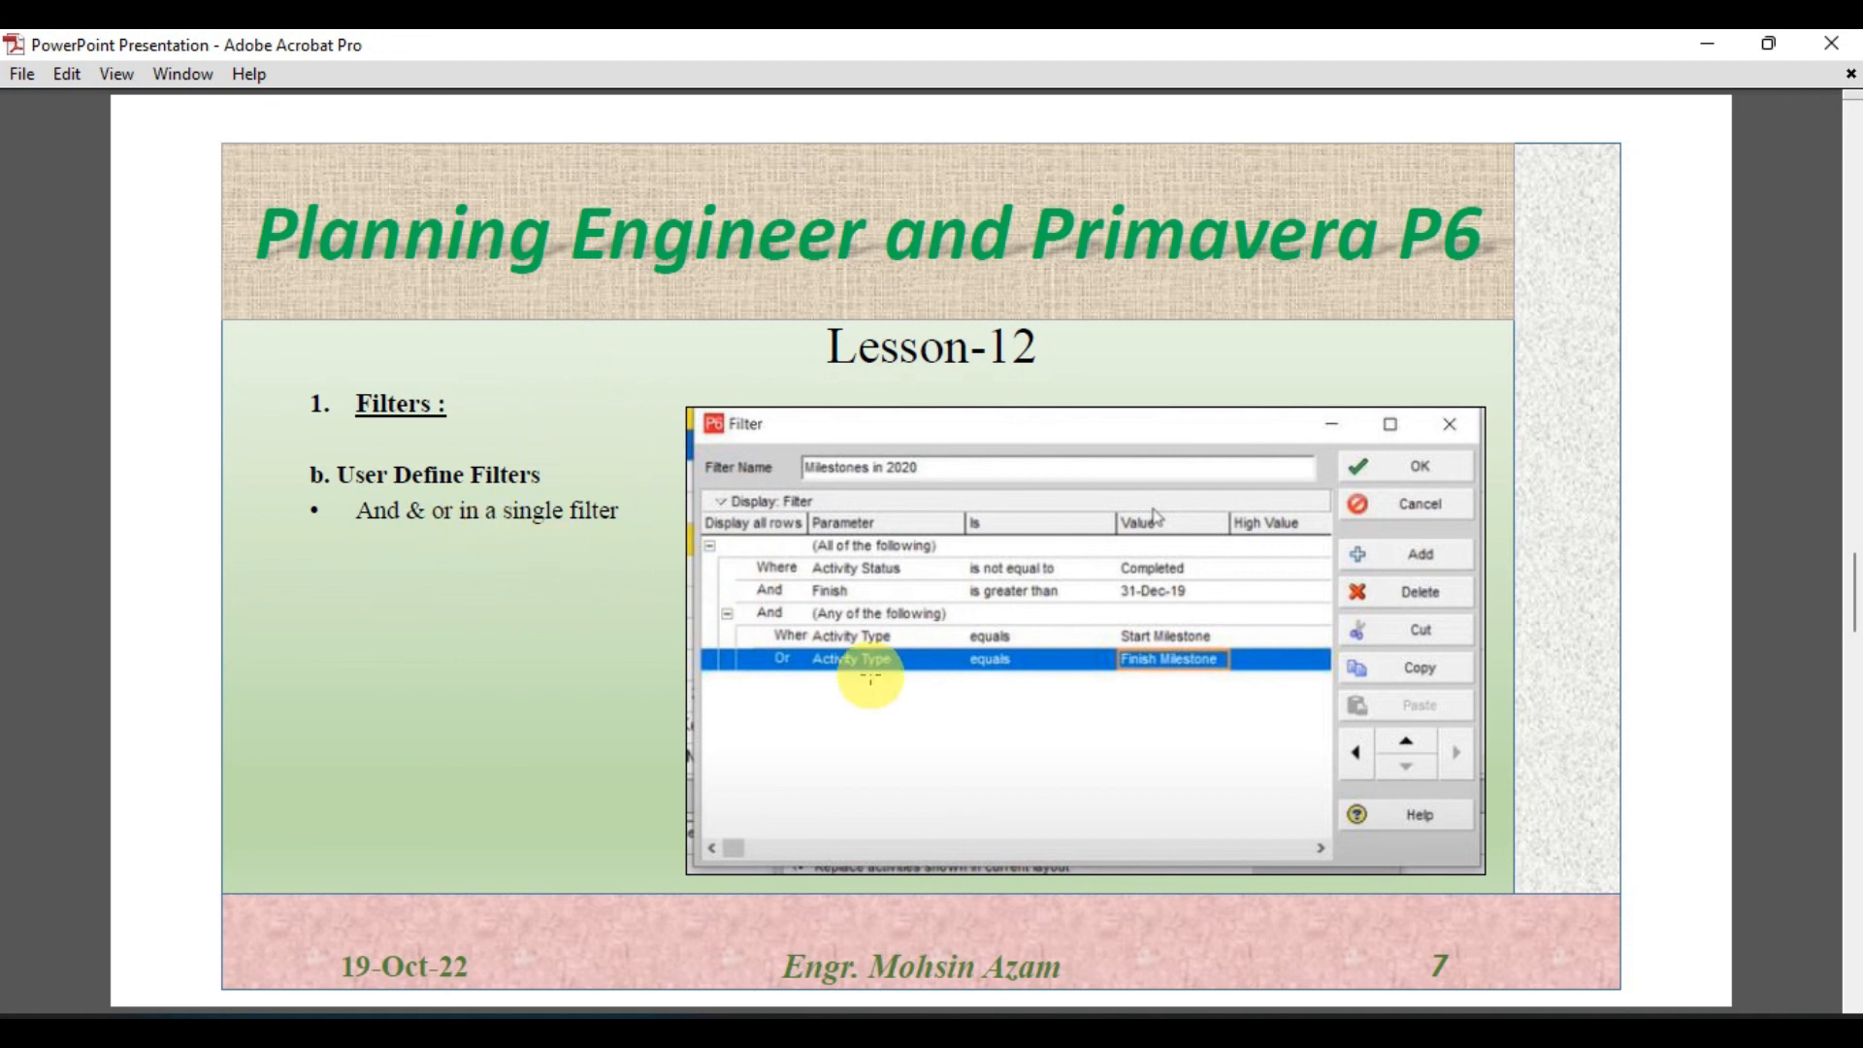
{"action": "scroll", "coordinate": [832, 660], "scroll_direction": "down", "scroll_amount": 1}
{"action": "scroll", "coordinate": [832, 653], "scroll_direction": "up", "scroll_amount": 1}
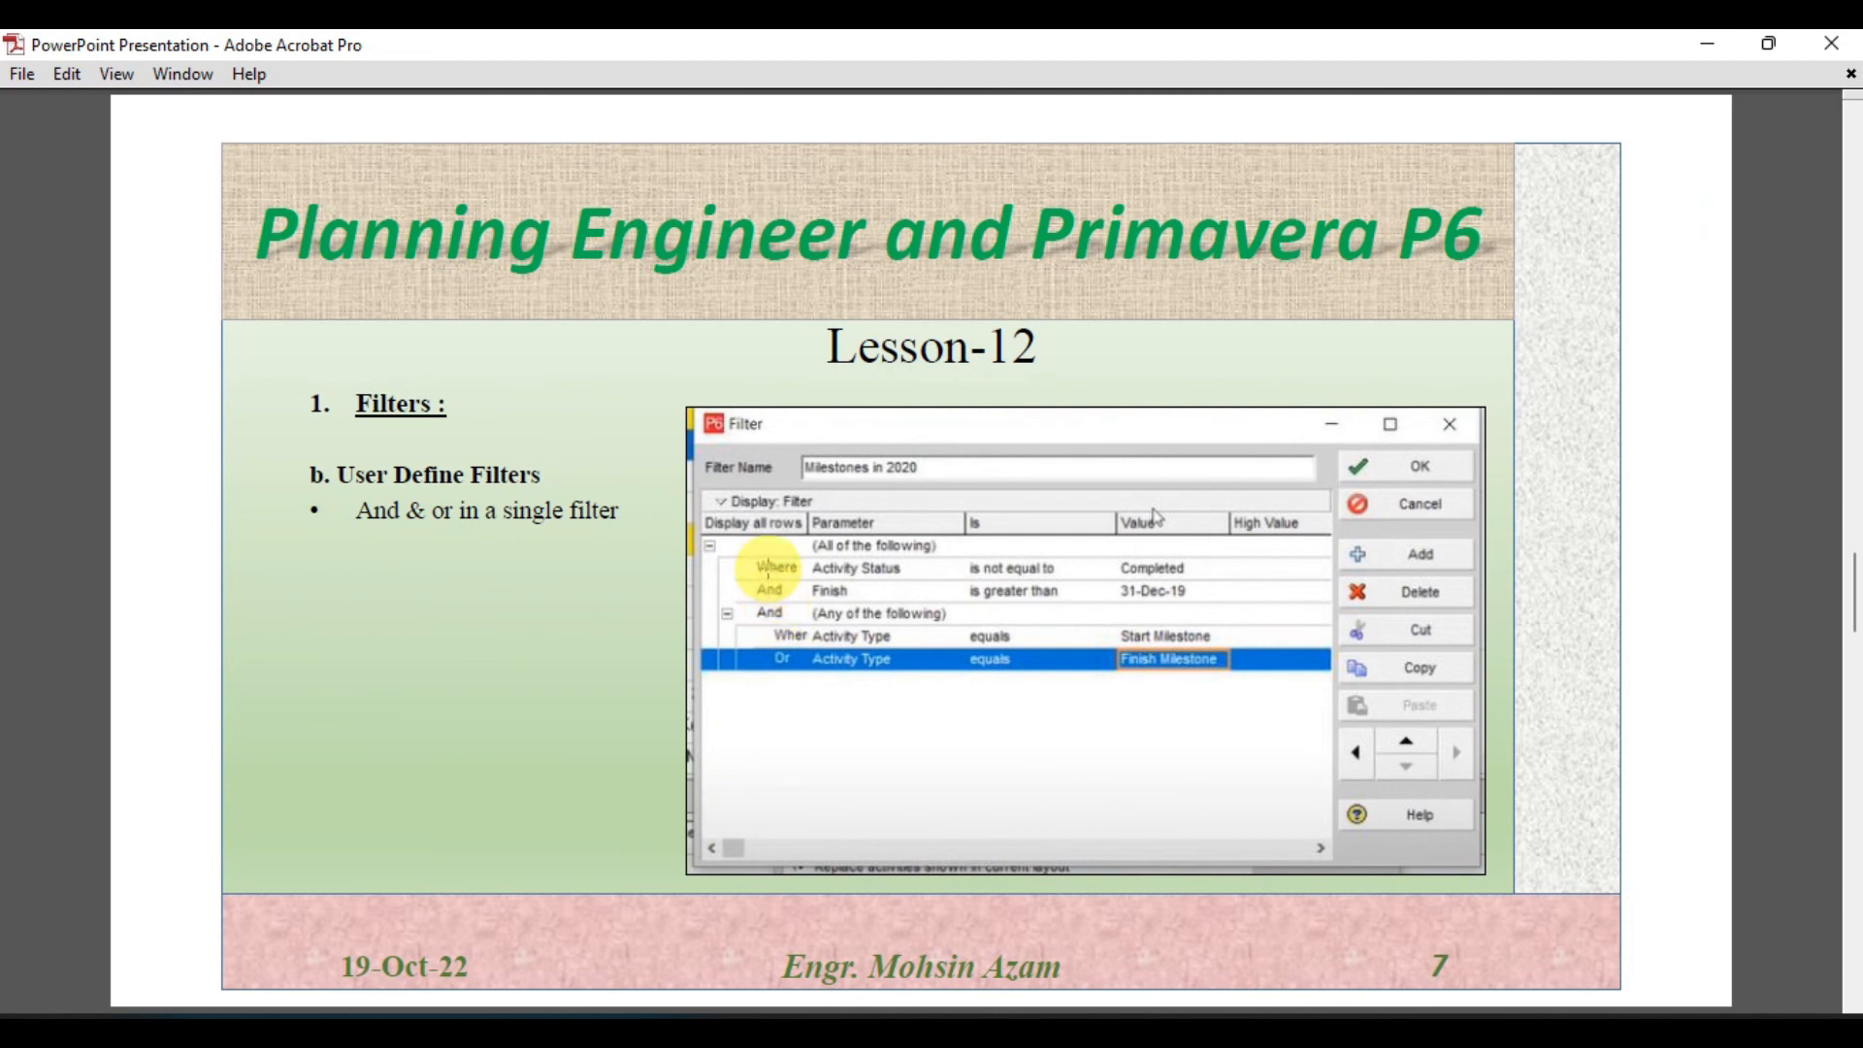